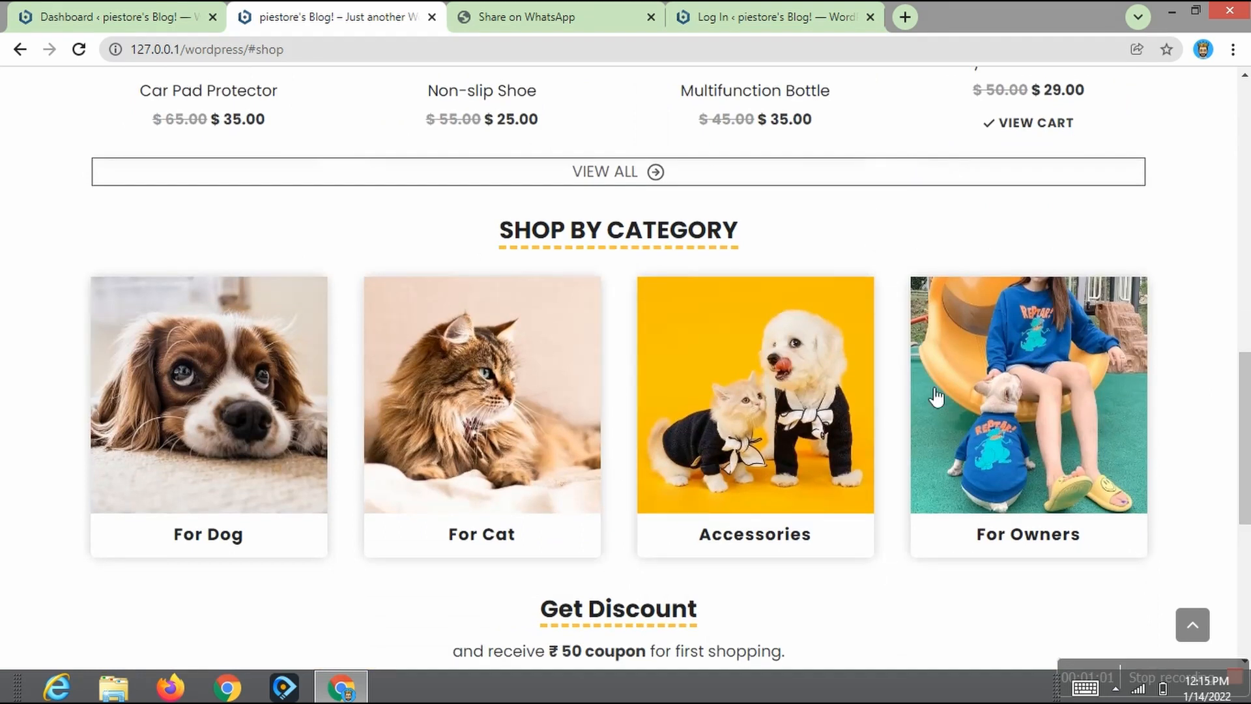
- Look through the demo store's home page from the category section down to the footer and back up
scroll(474, 572, down, 3)
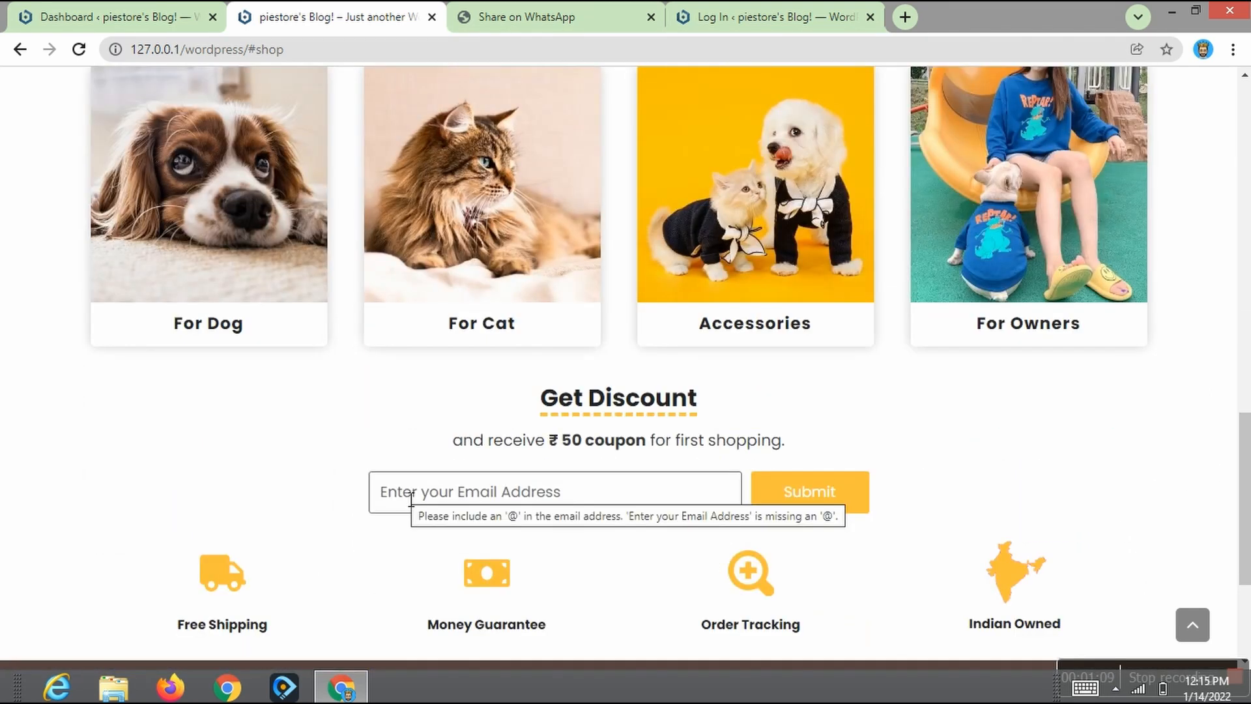
scroll(652, 365, down, 3)
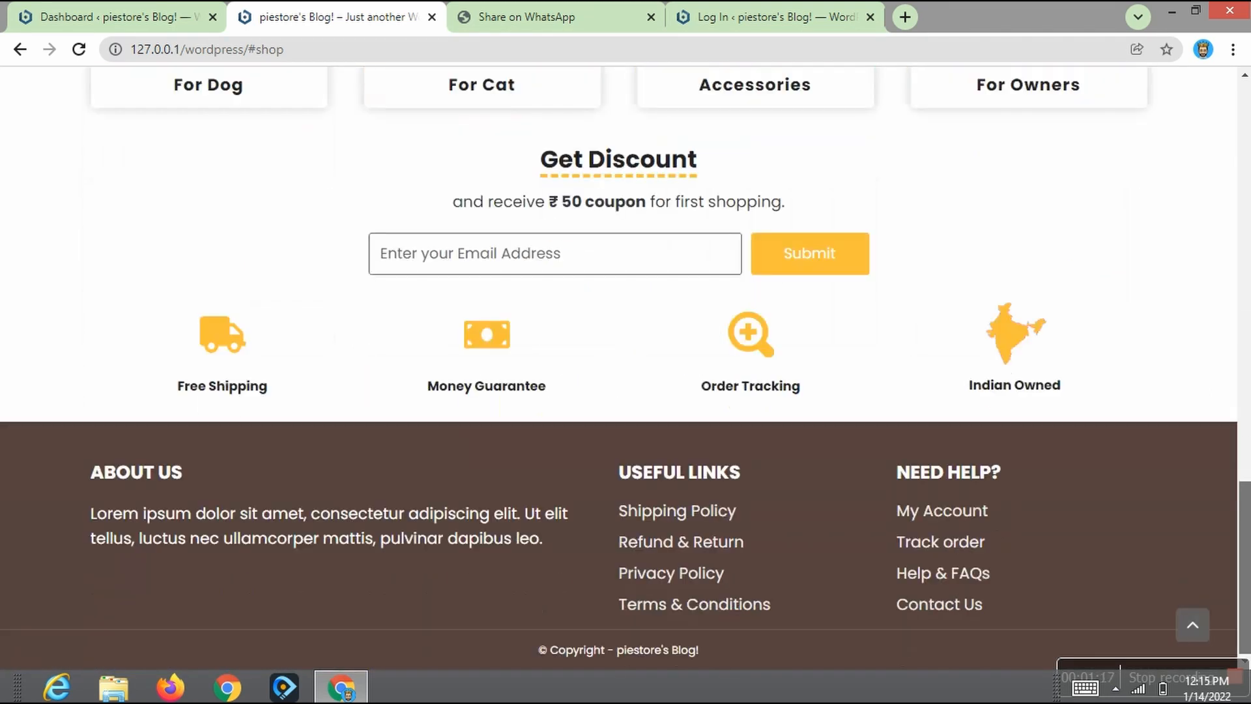
scroll(1244, 137, up, 7)
scroll(1245, 137, up, 10)
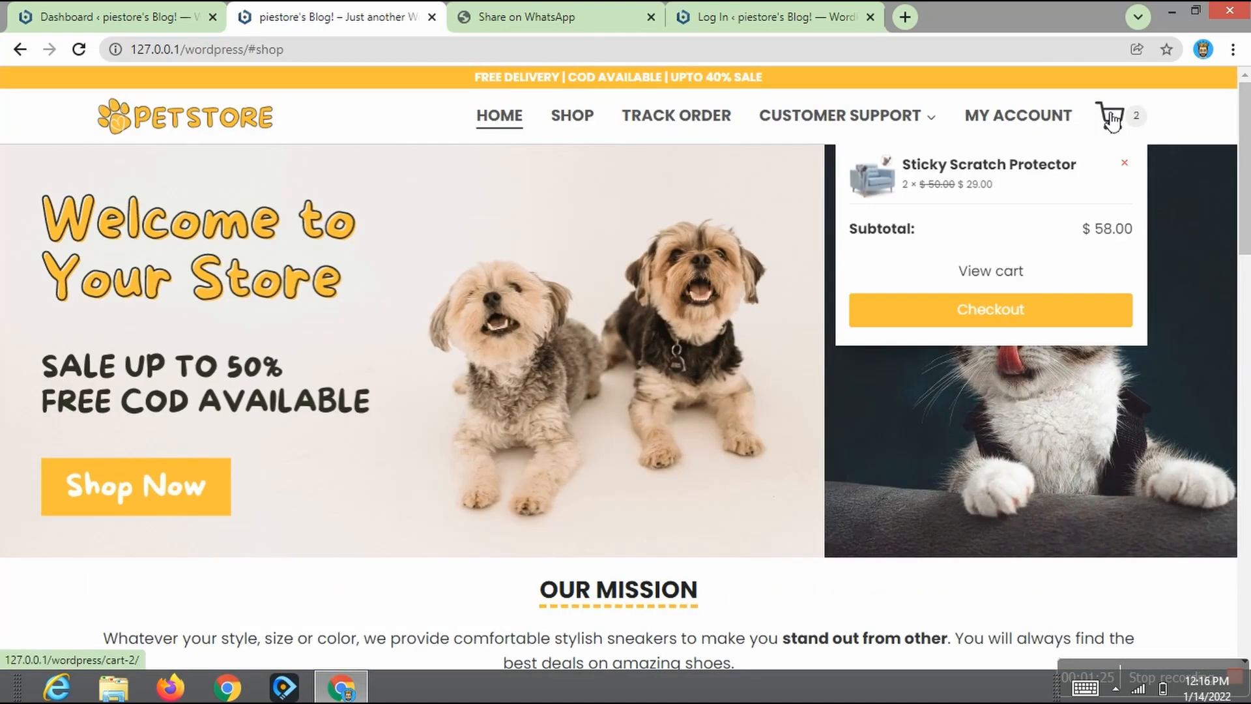
- View the demo store's cart and proceed to checkout
mouse_move(1110, 115)
click(1004, 274)
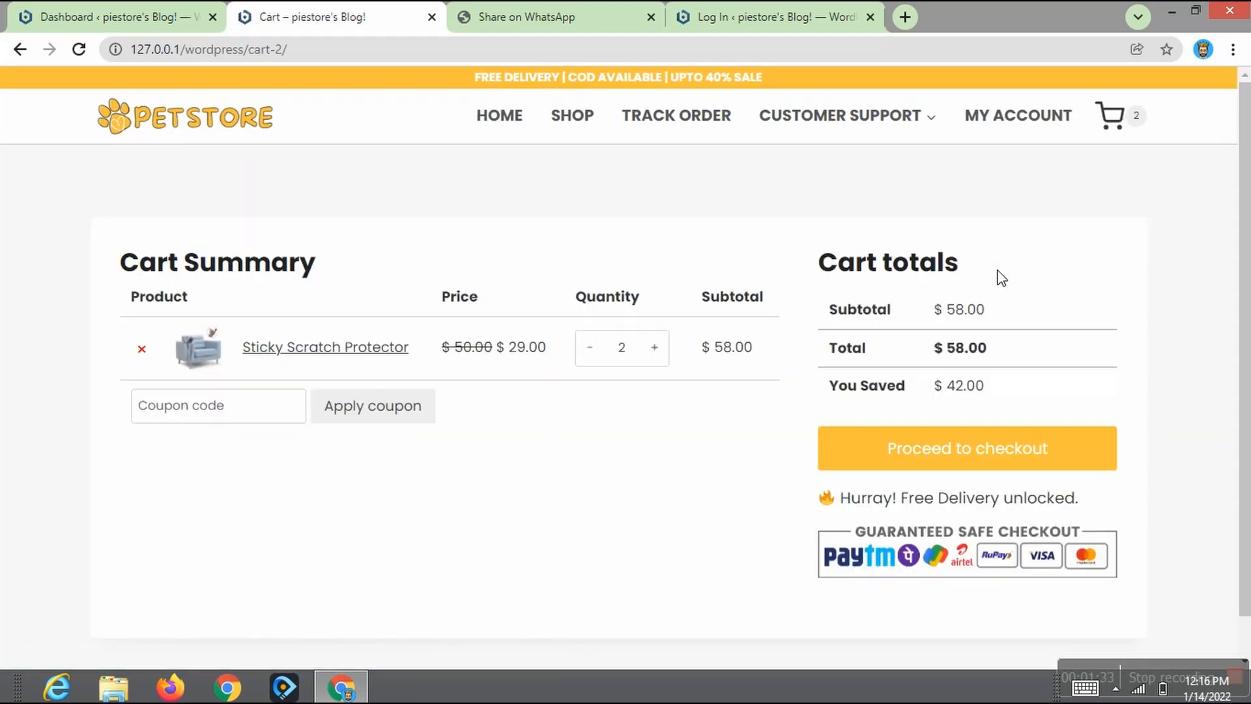
click(935, 468)
scroll(933, 468, down, 3)
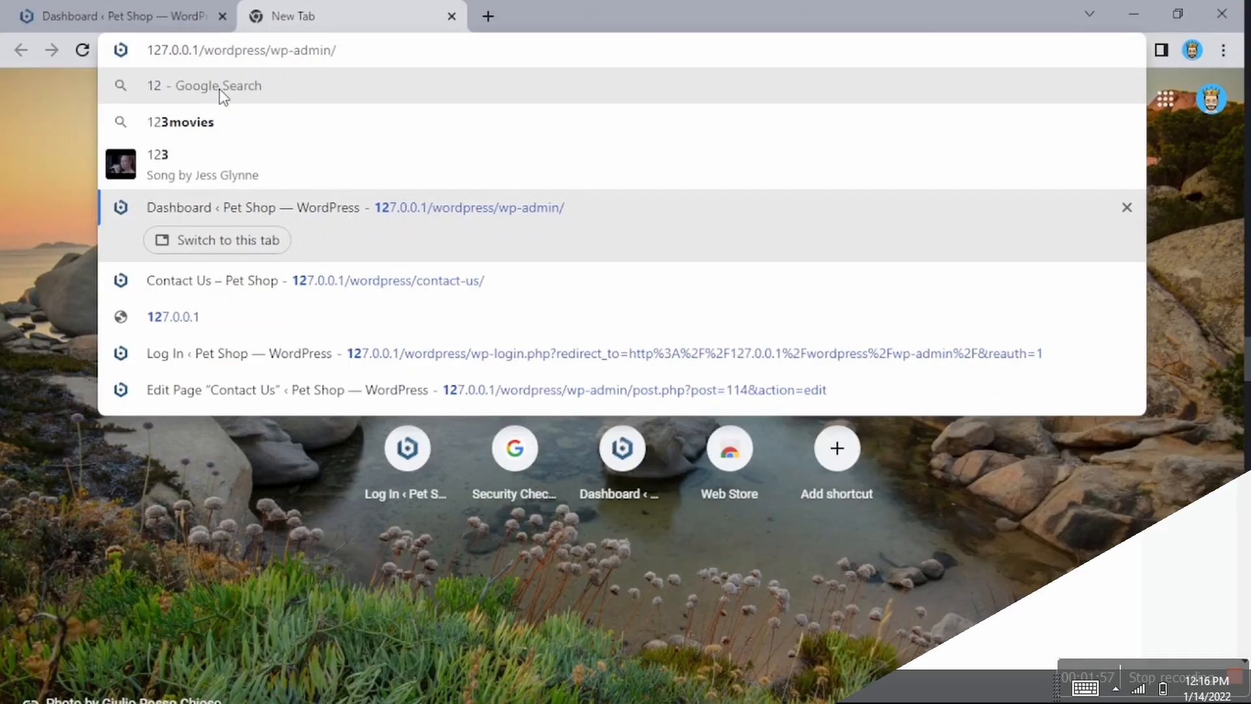
- Open the local site 127.0.0.1/wordpress/ in the new tab
key(Down)
key(BackSpace)
key(BackSpace)
key(BackSpace)
key(BackSpace)
key(BackSpace)
key(BackSpace)
key(BackSpace)
key(BackSpace)
key(BackSpace)
key(BackSpace)
key(BackSpace)
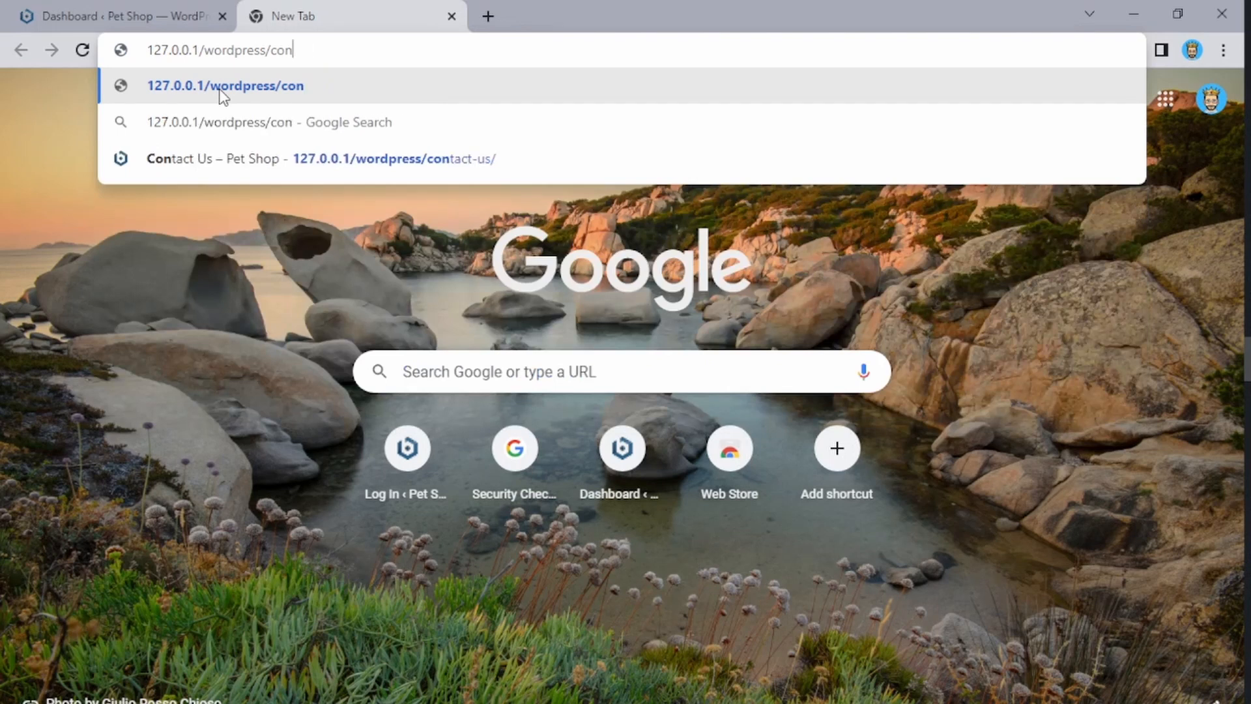
key(Return)
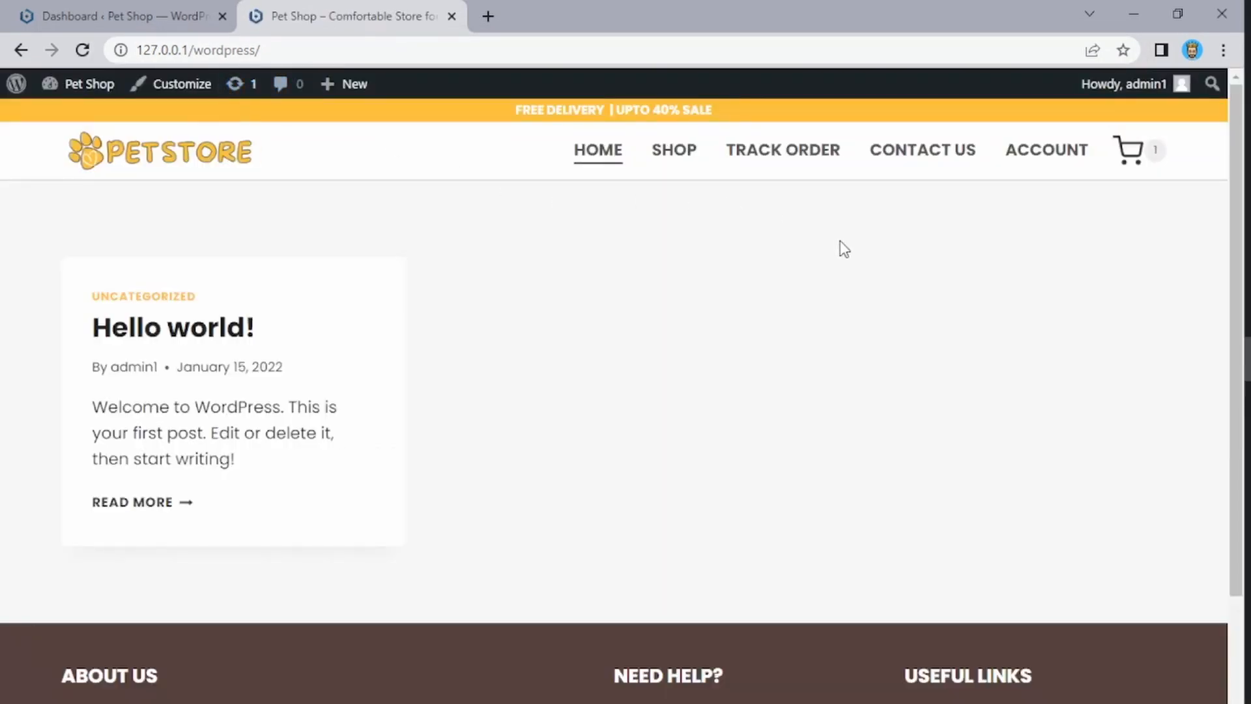
- Look over the Pet Shop home page, then open the Portable Water Bottle from the shop
scroll(840, 247, down, 2)
scroll(843, 249, up, 2)
scroll(637, 509, down, 2)
scroll(626, 444, up, 2)
click(678, 155)
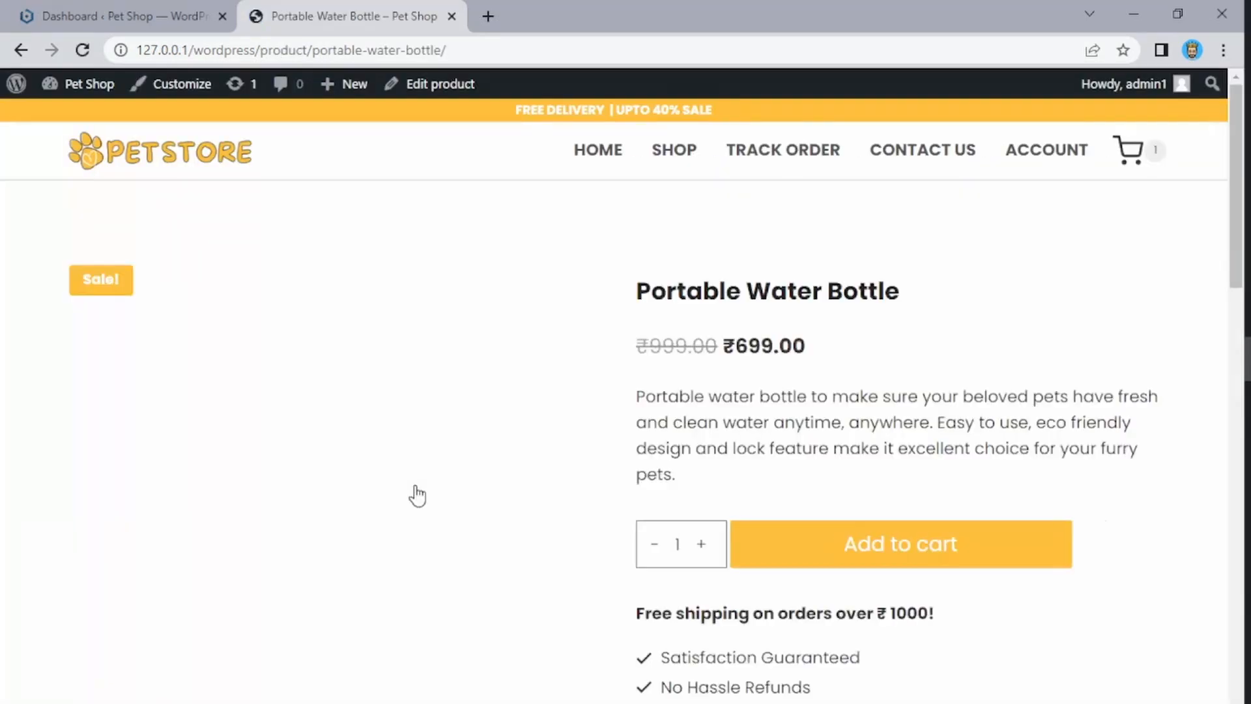
- Examine the Portable Water Bottle page, including its purchase details, description images and footer links
scroll(800, 365, down, 3)
scroll(801, 371, down, 7)
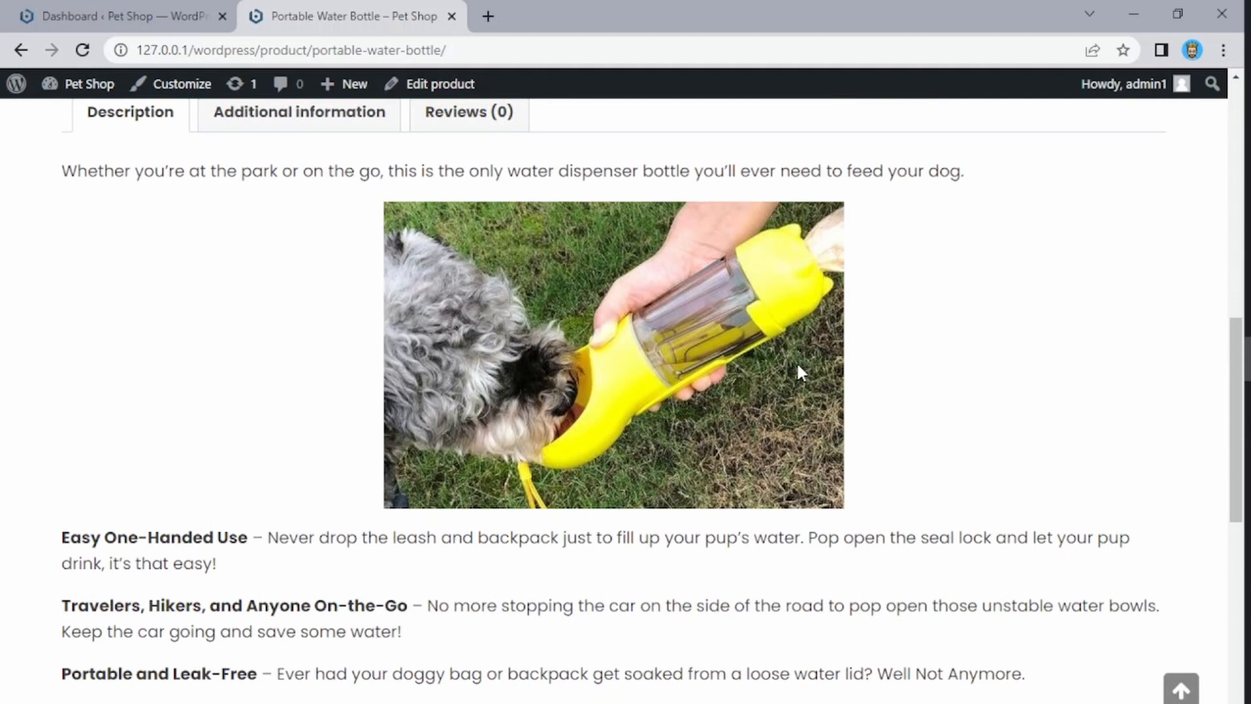
scroll(799, 368, down, 6)
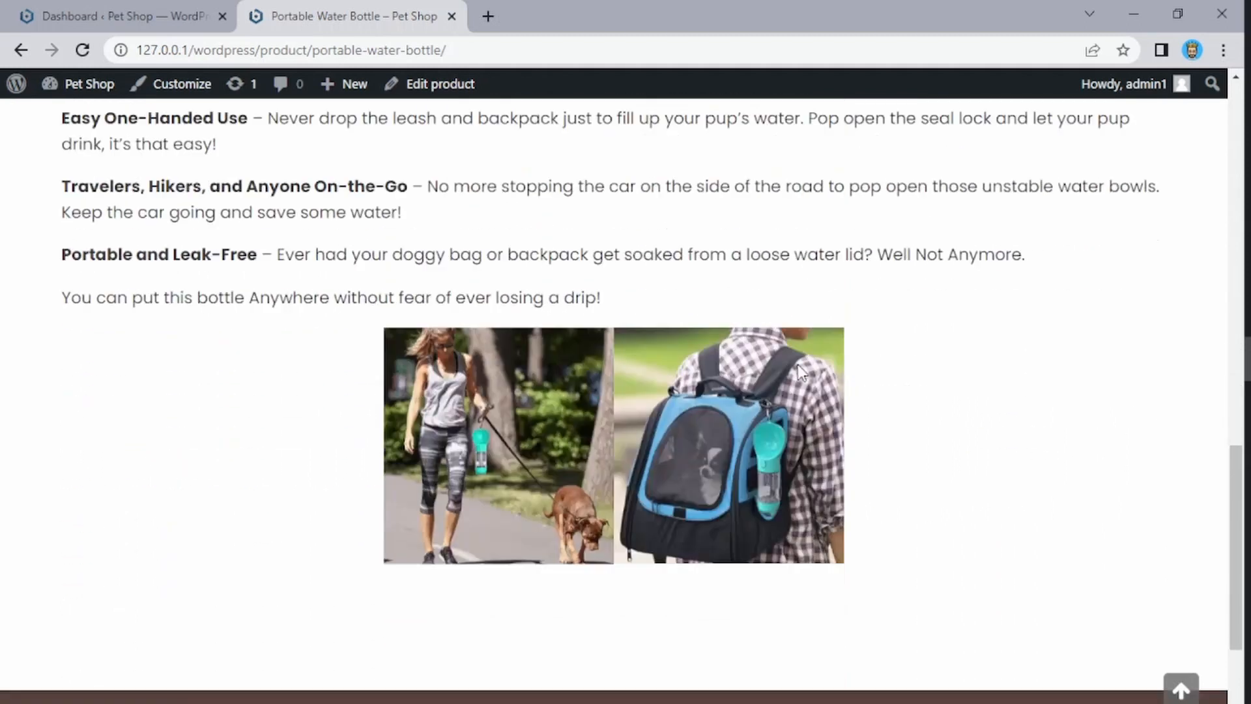
scroll(800, 370, up, 10)
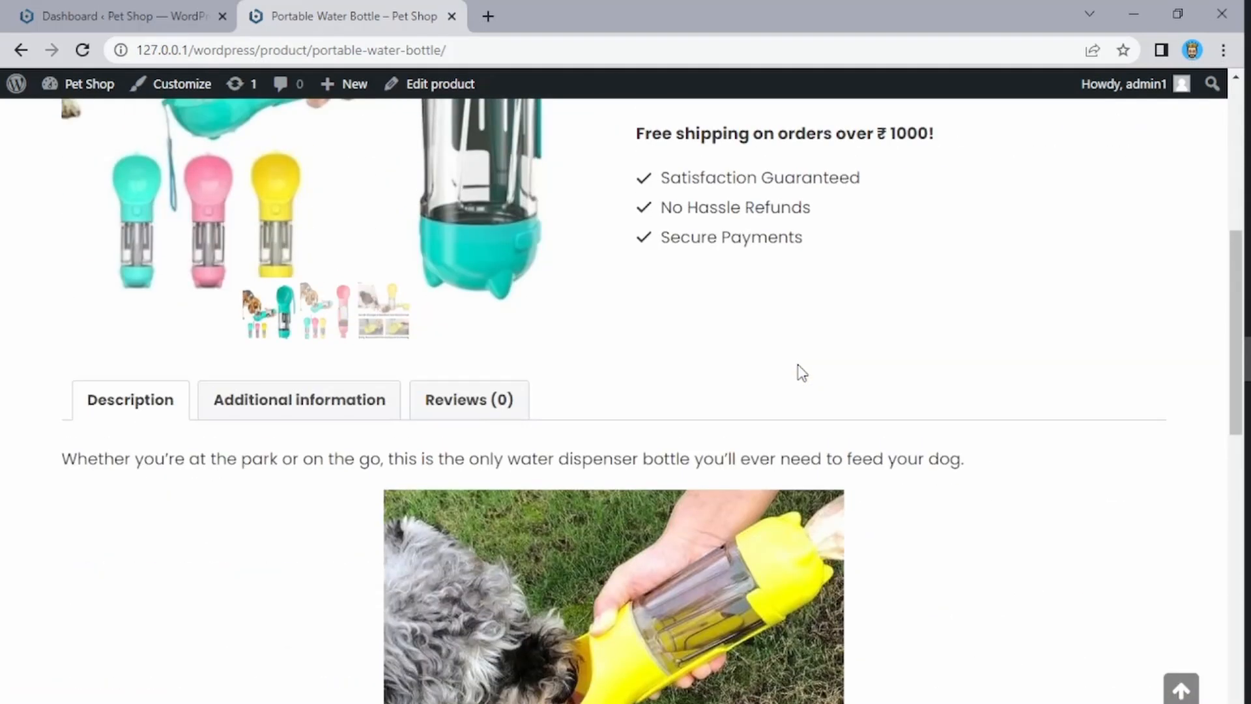
scroll(801, 371, up, 6)
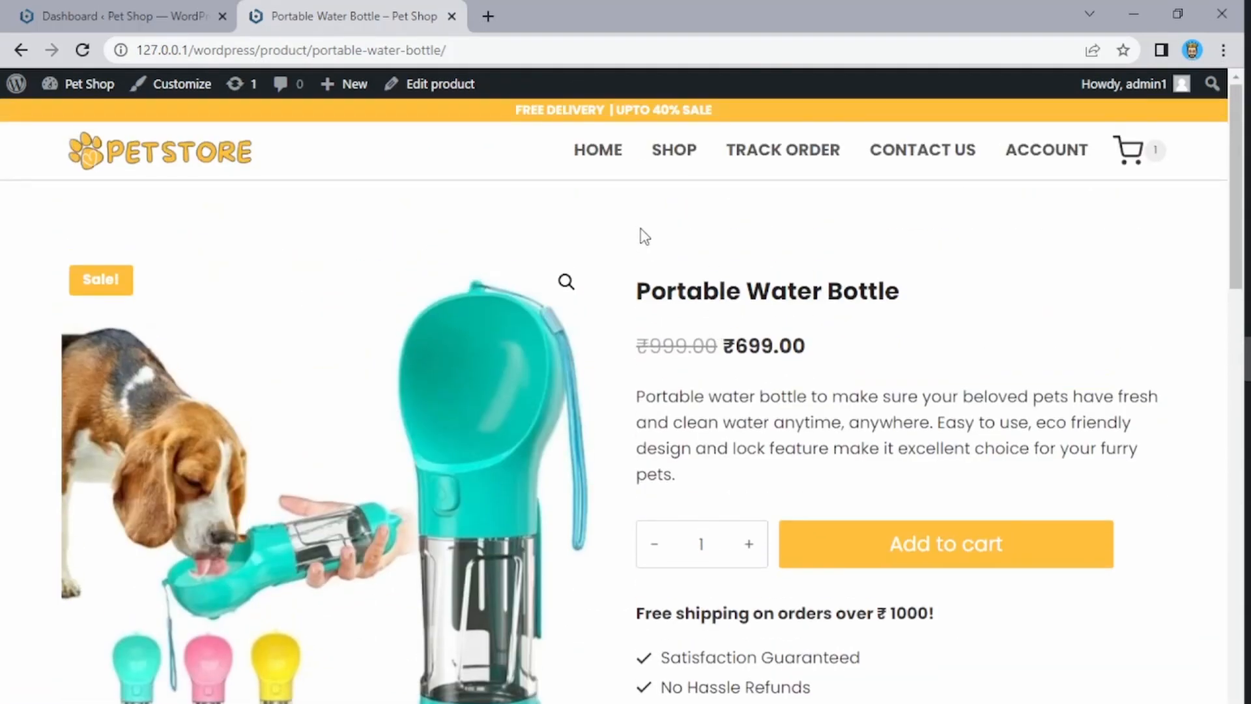
scroll(642, 235, down, 9)
scroll(643, 236, down, 10)
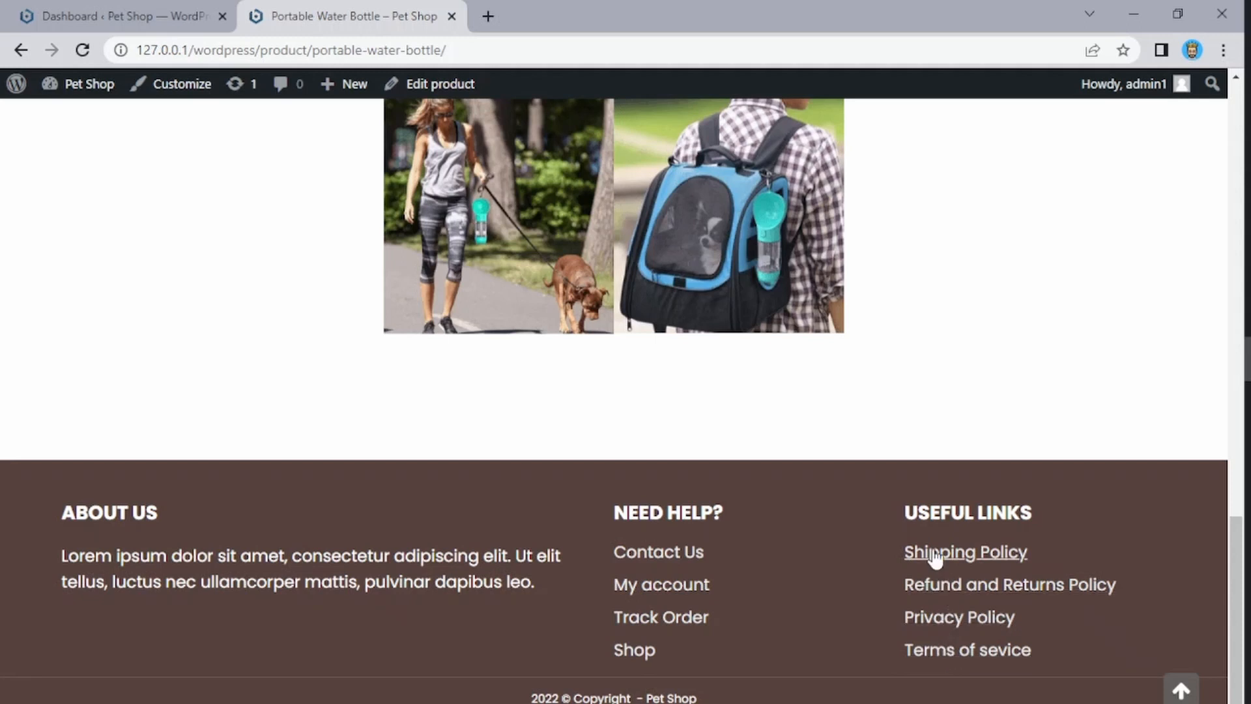
scroll(815, 375, up, 15)
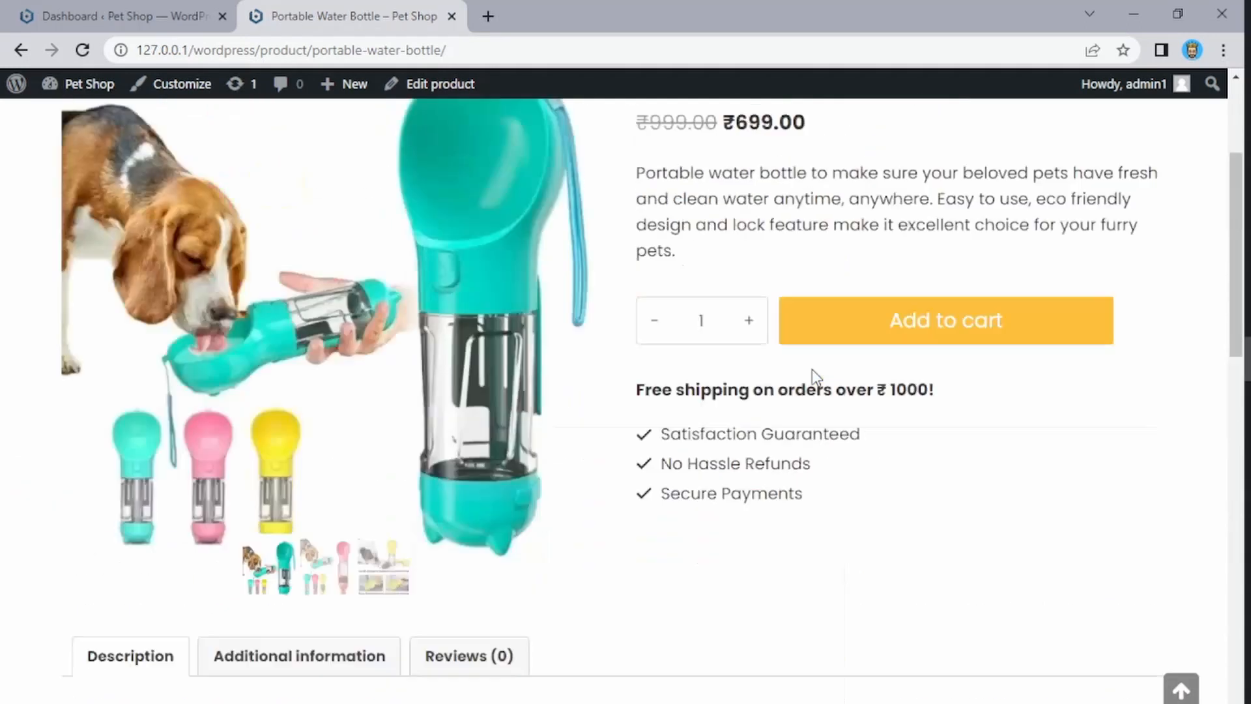
scroll(812, 368, down, 3)
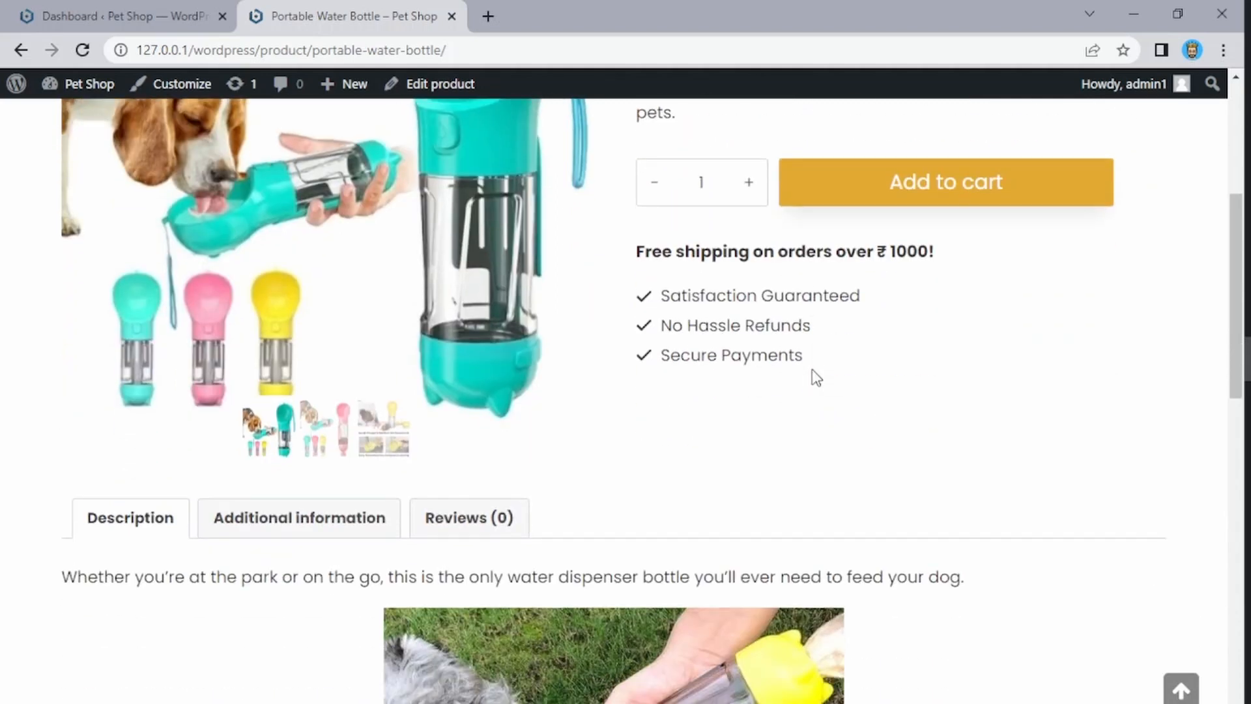
scroll(813, 370, down, 10)
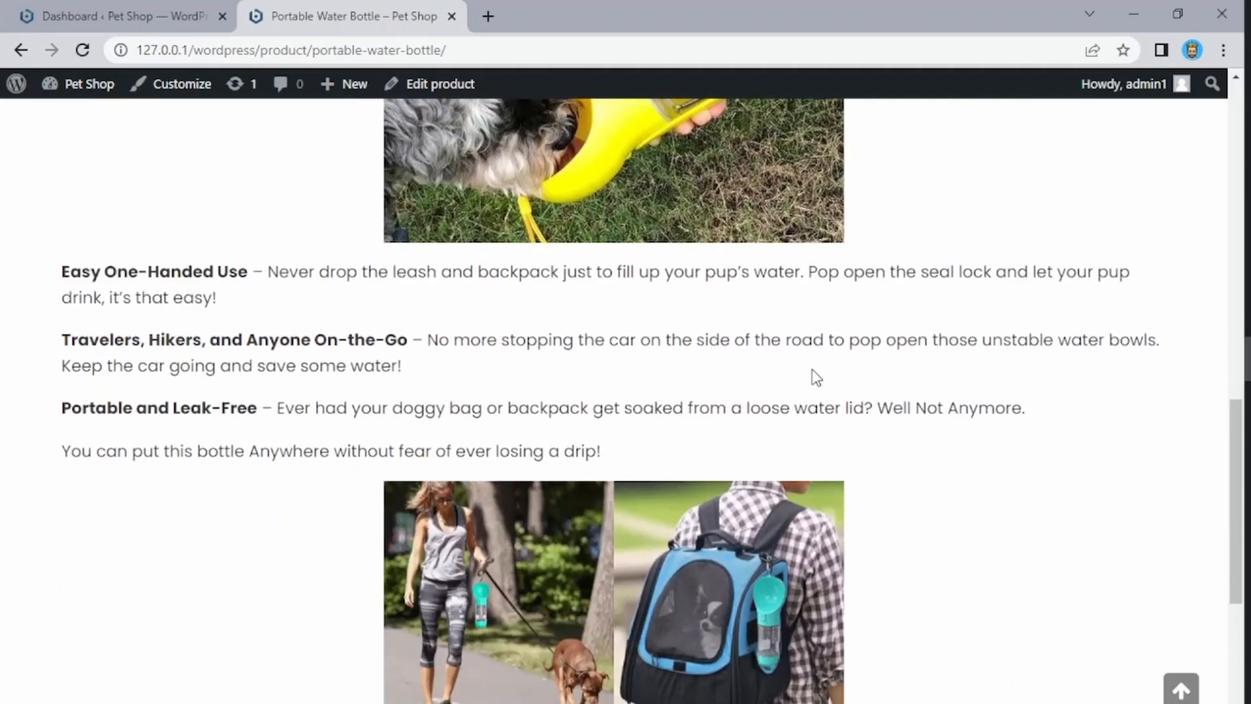
- Open the Contact Us page from the footer links in a new tab and switch to it
scroll(812, 370, down, 6)
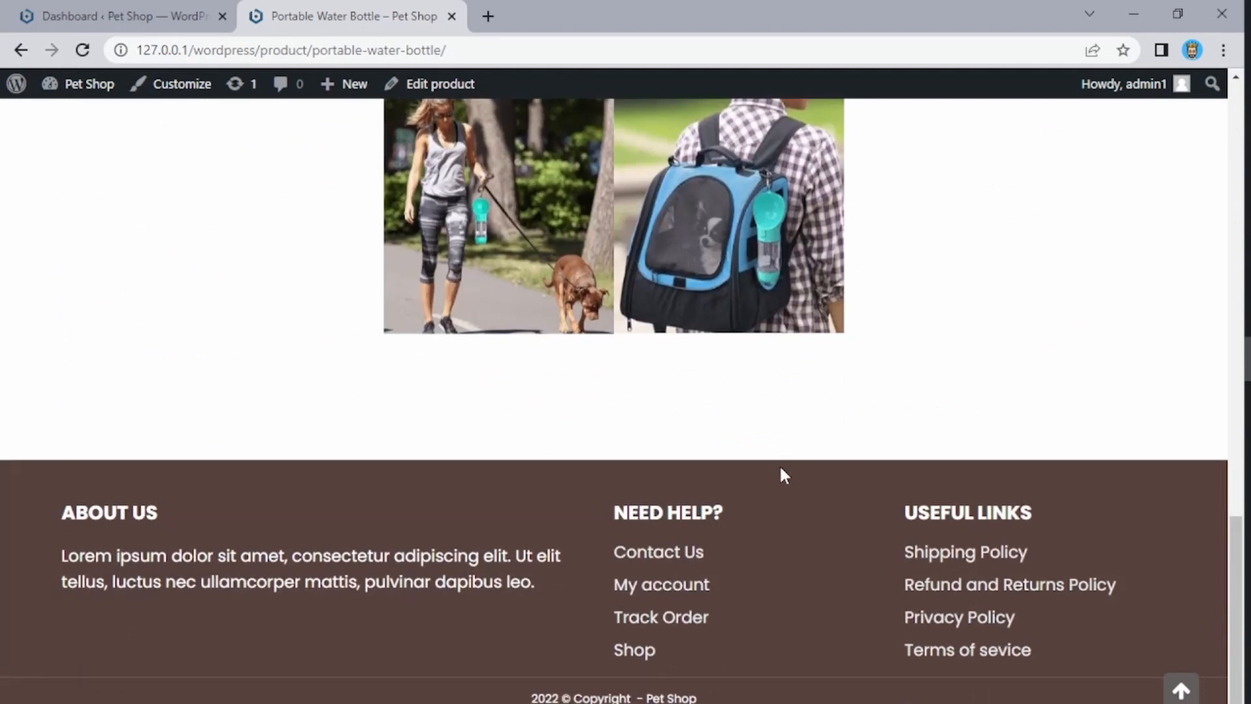
middle_click(672, 562)
click(522, 3)
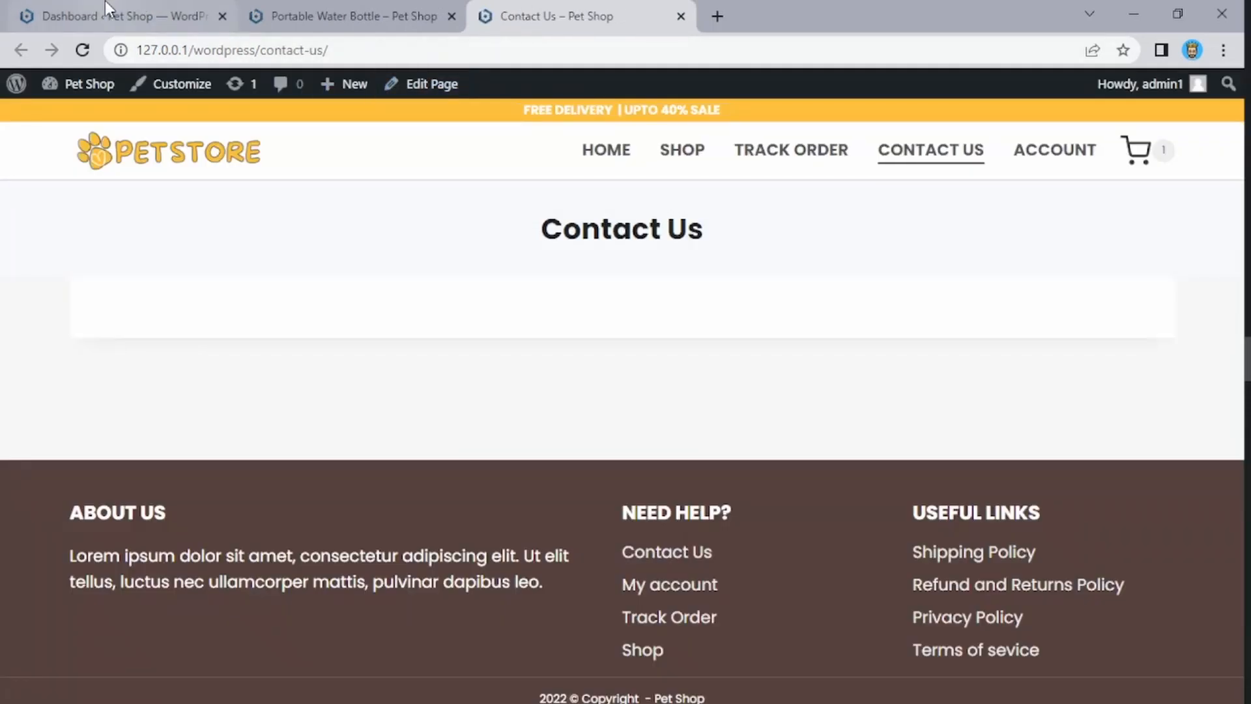
- Return to the WordPress dashboard and highlight the site address and its wp-admin/ part in the URL
click(105, 3)
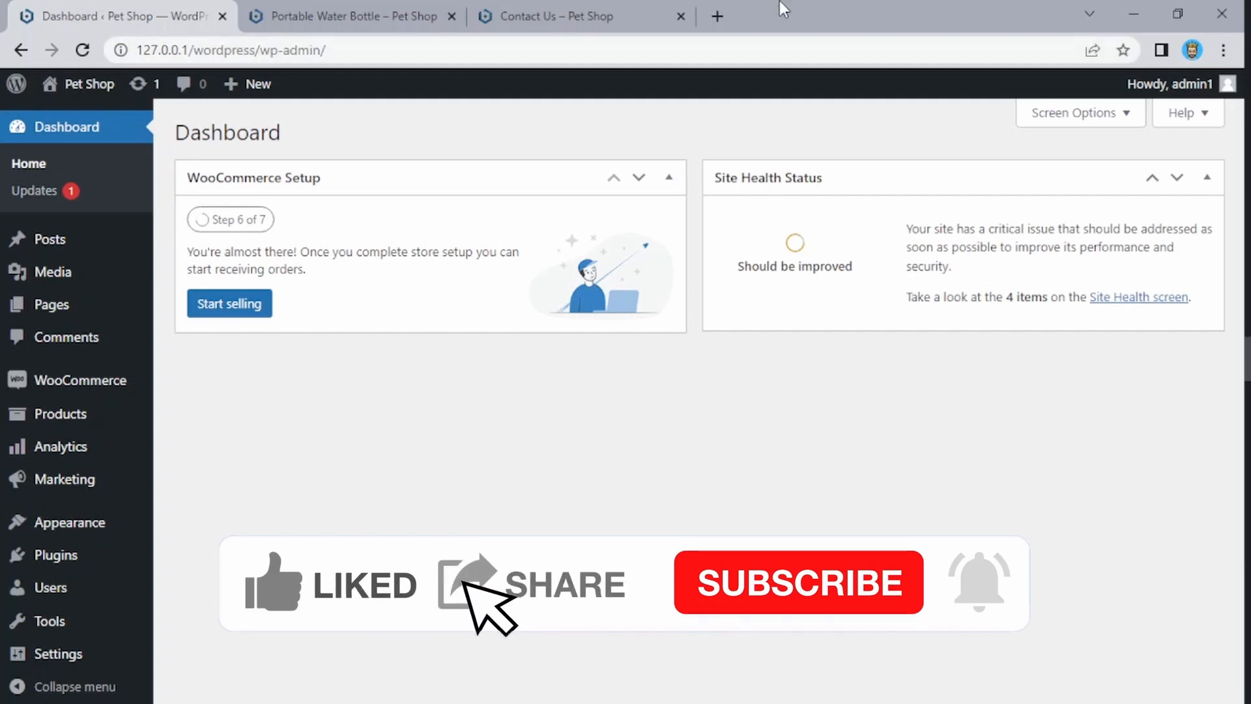
click(283, 52)
click(271, 52)
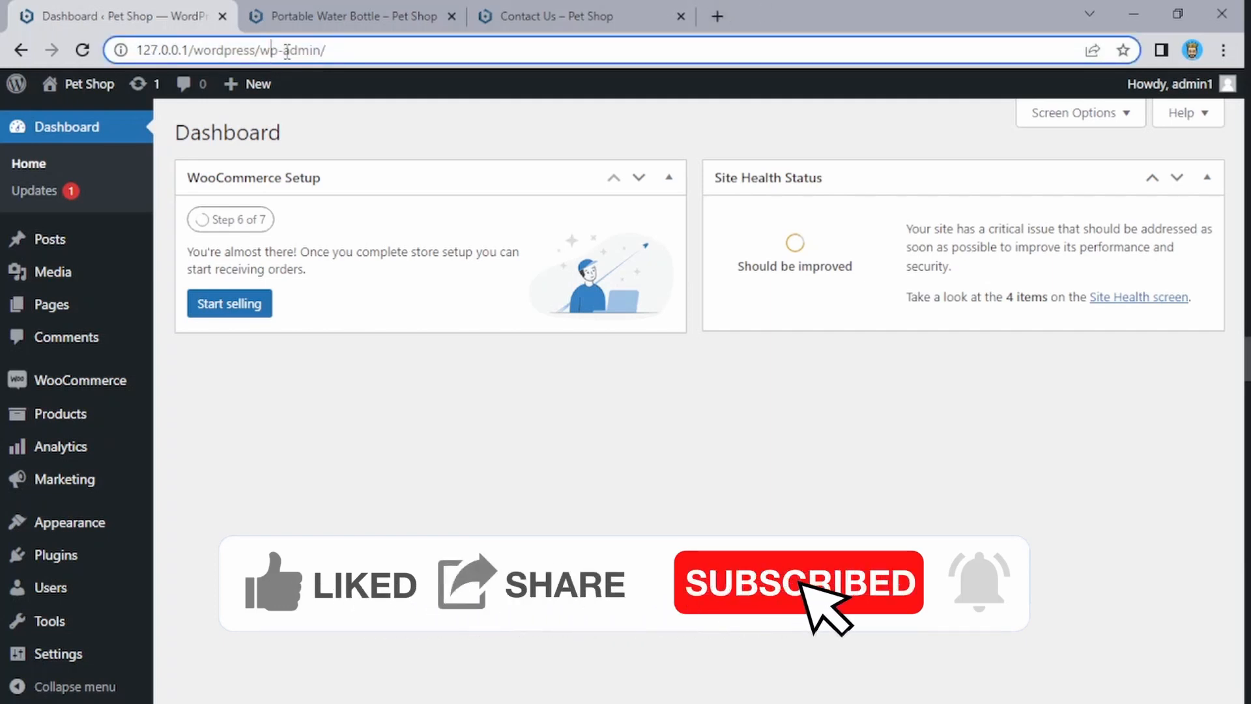
drag(256, 52, 114, 56)
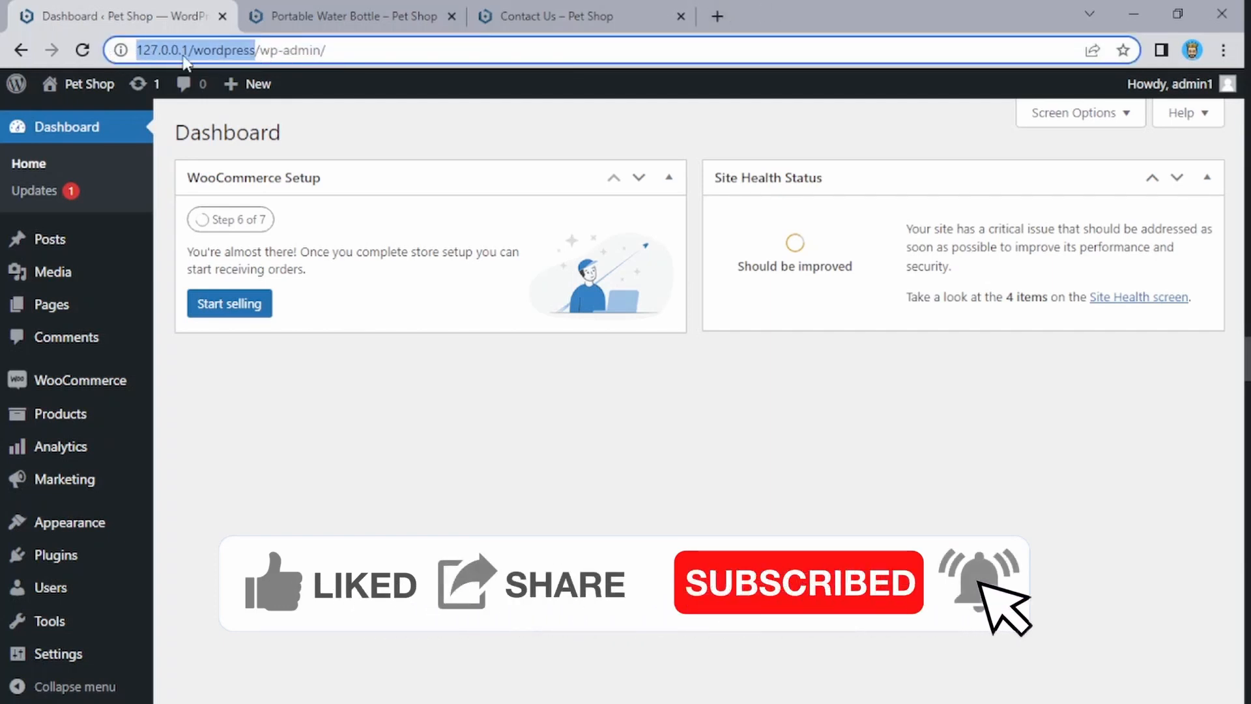
click(263, 52)
drag(262, 53, 329, 52)
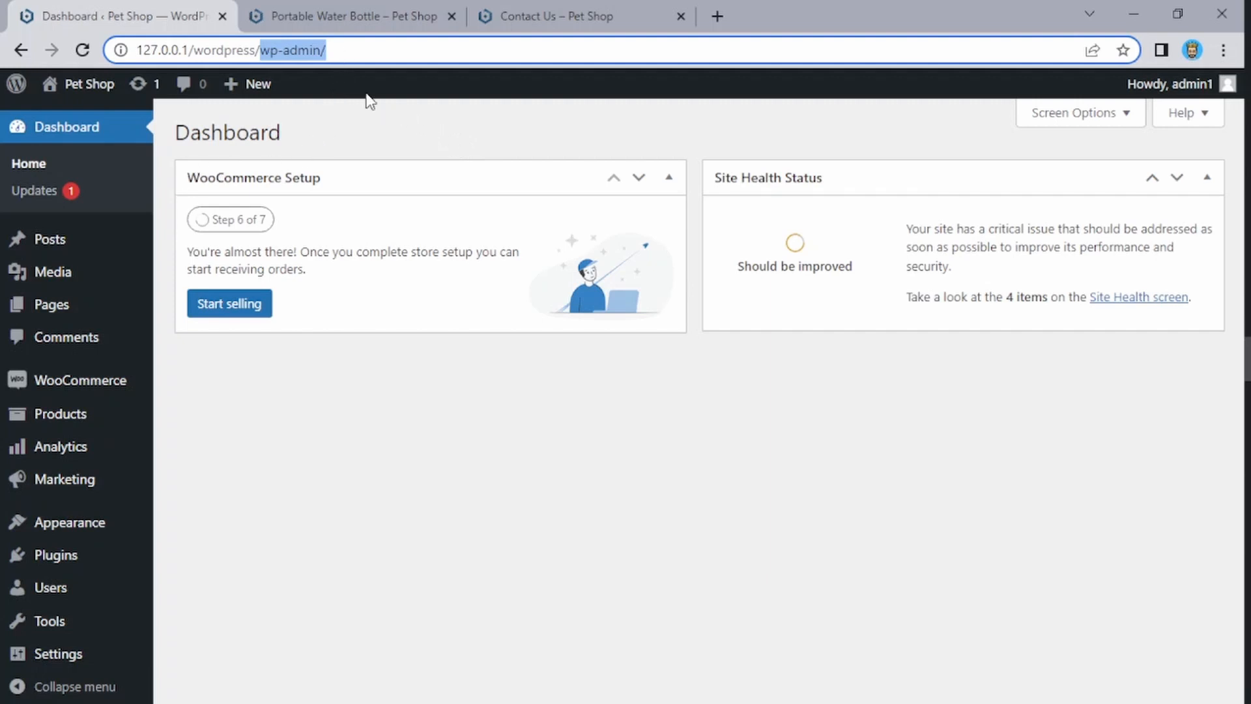
- Return to the Contact Us page and open it for editing
click(628, 5)
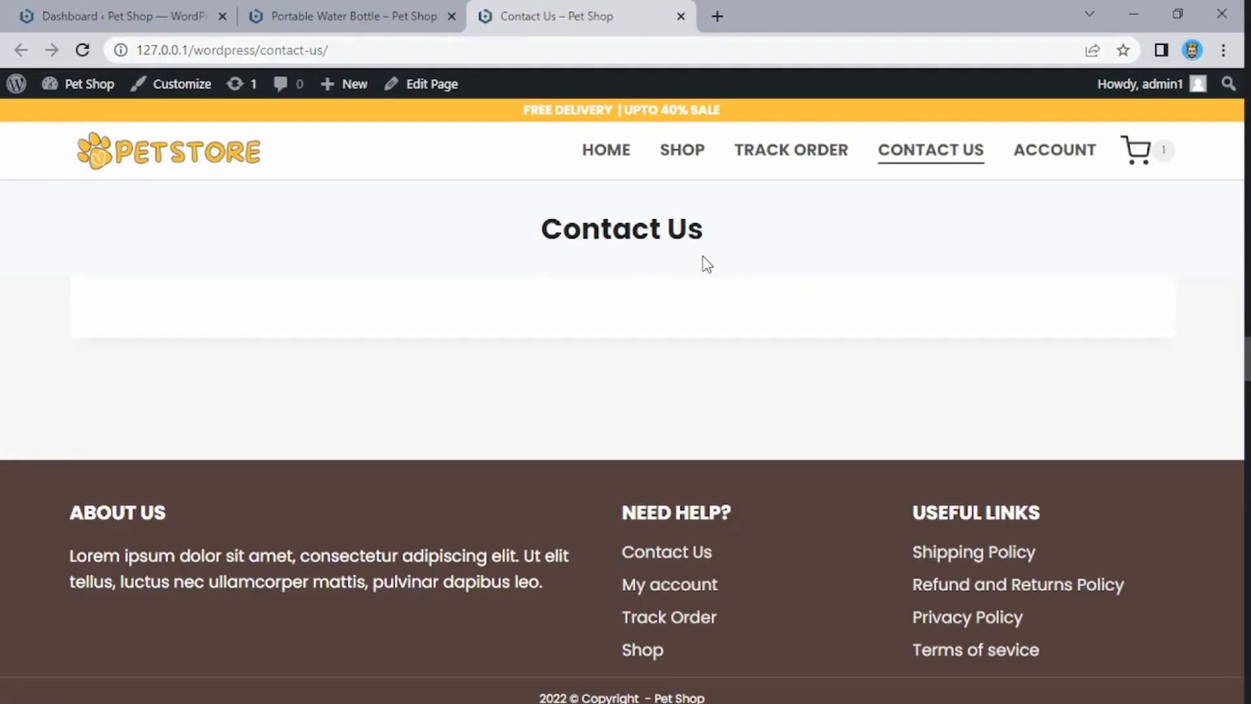
click(419, 90)
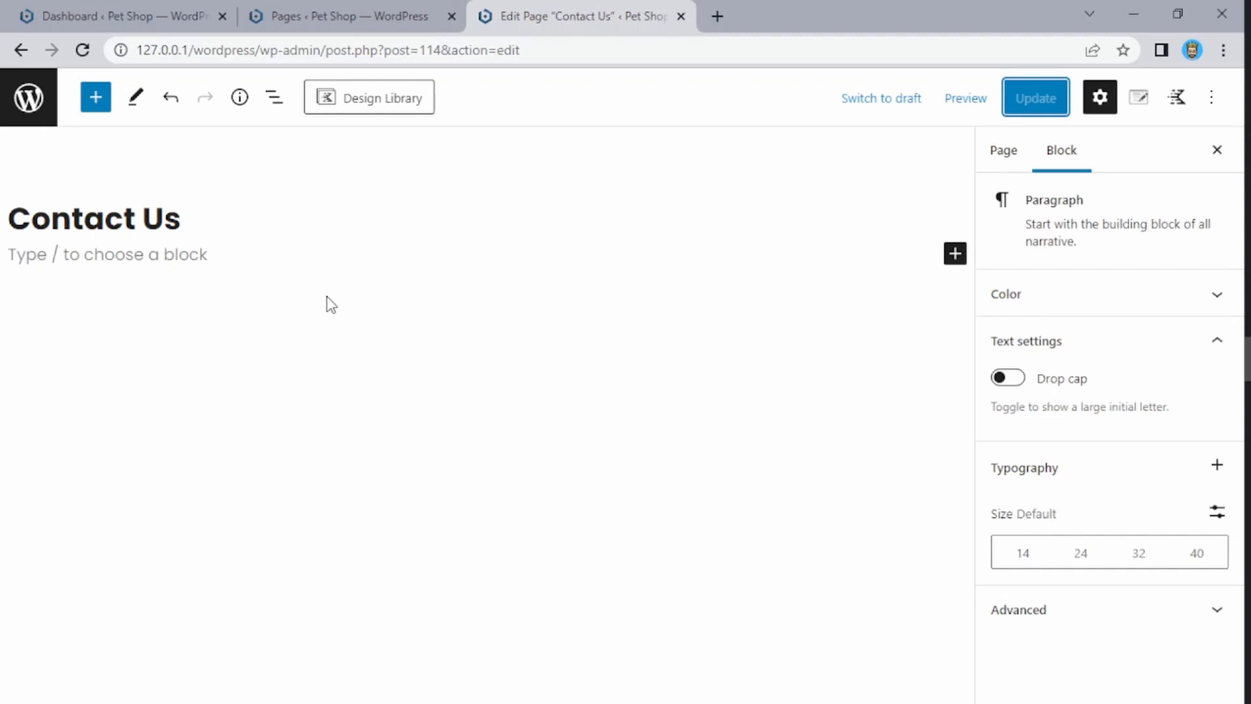
- Check the installed plugins list for Kadence Blocks – Gutenberg Blocks for Page Builder Features
click(177, 26)
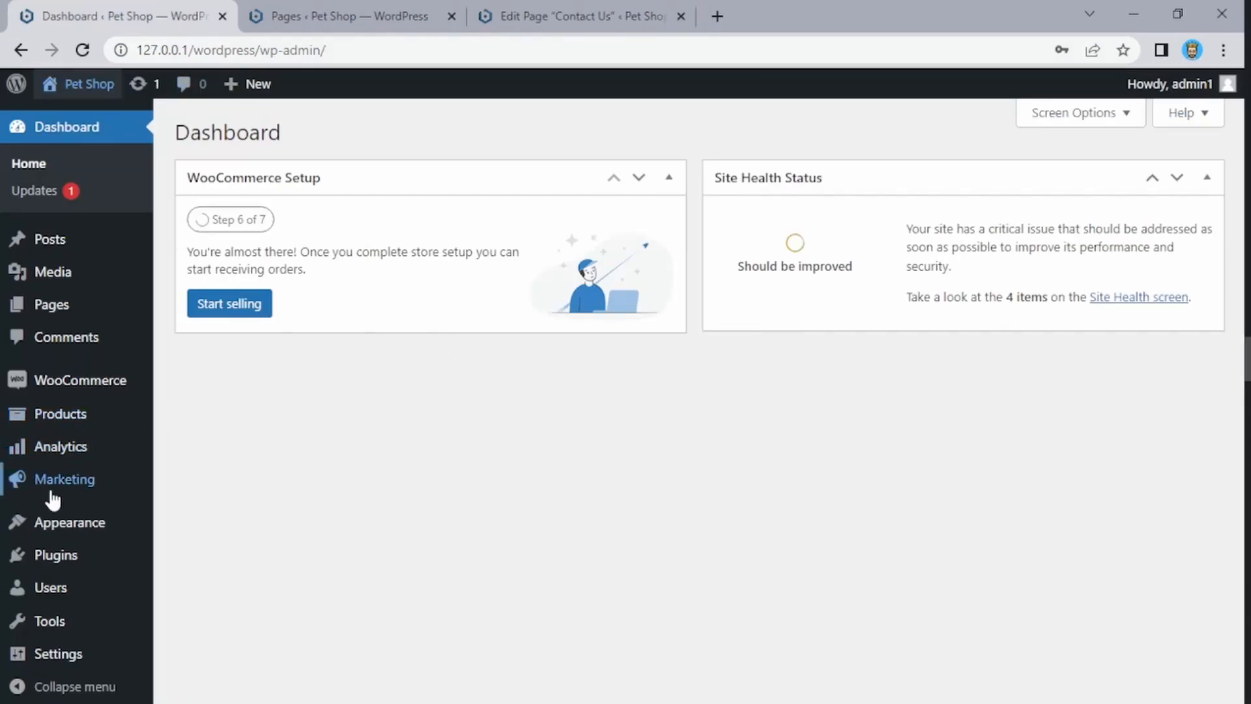
mouse_move(65, 557)
click(192, 566)
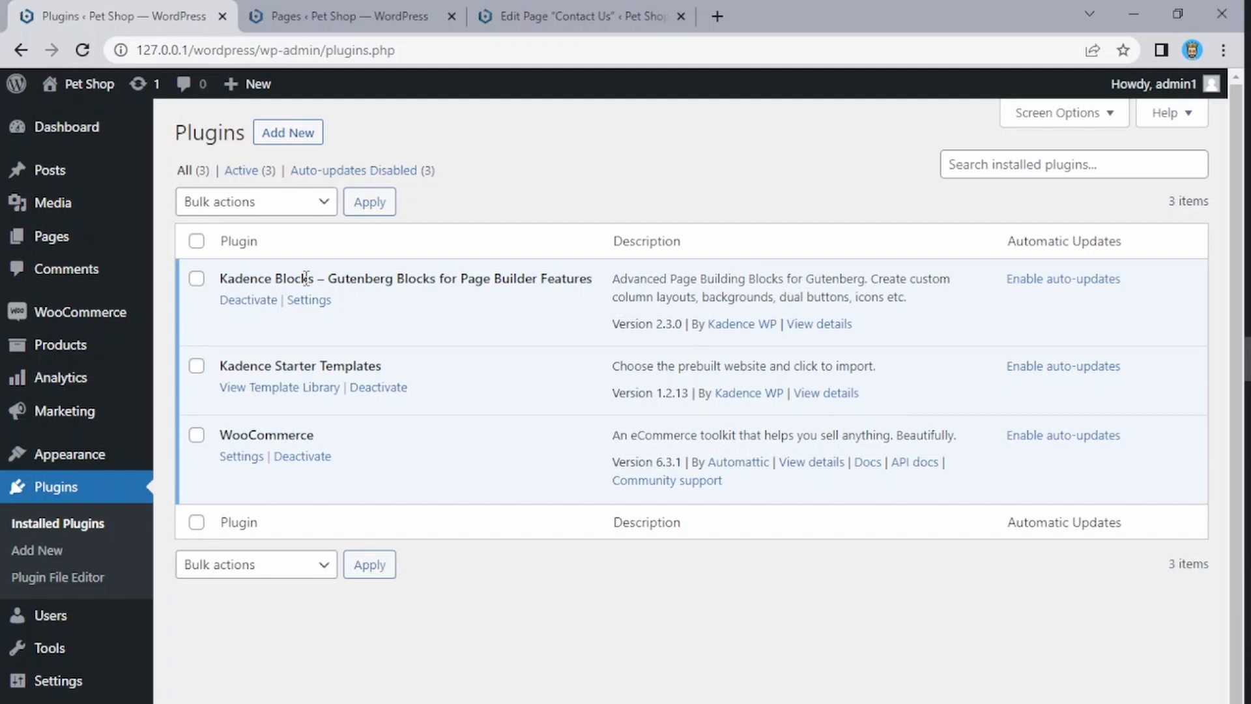
drag(276, 279, 393, 278)
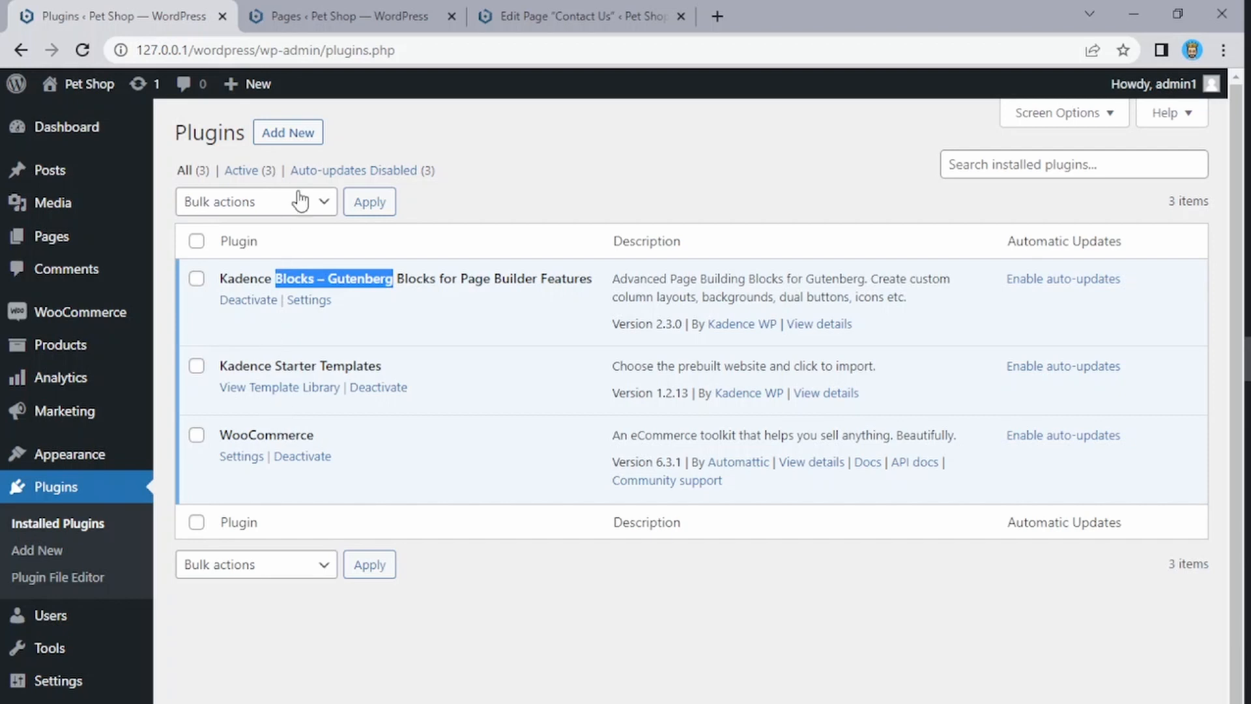
- Add a Row Layout block to the Contact Us page with two columns split 66.67% and 33.33%
click(529, 24)
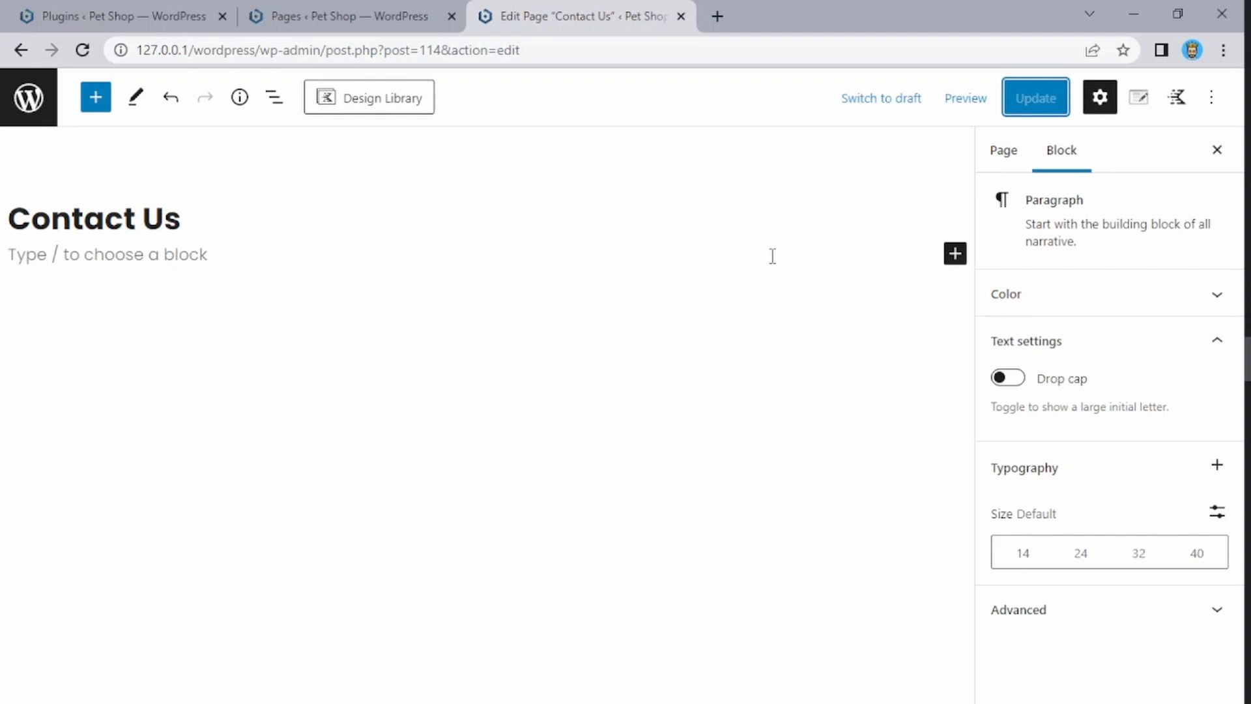
click(948, 262)
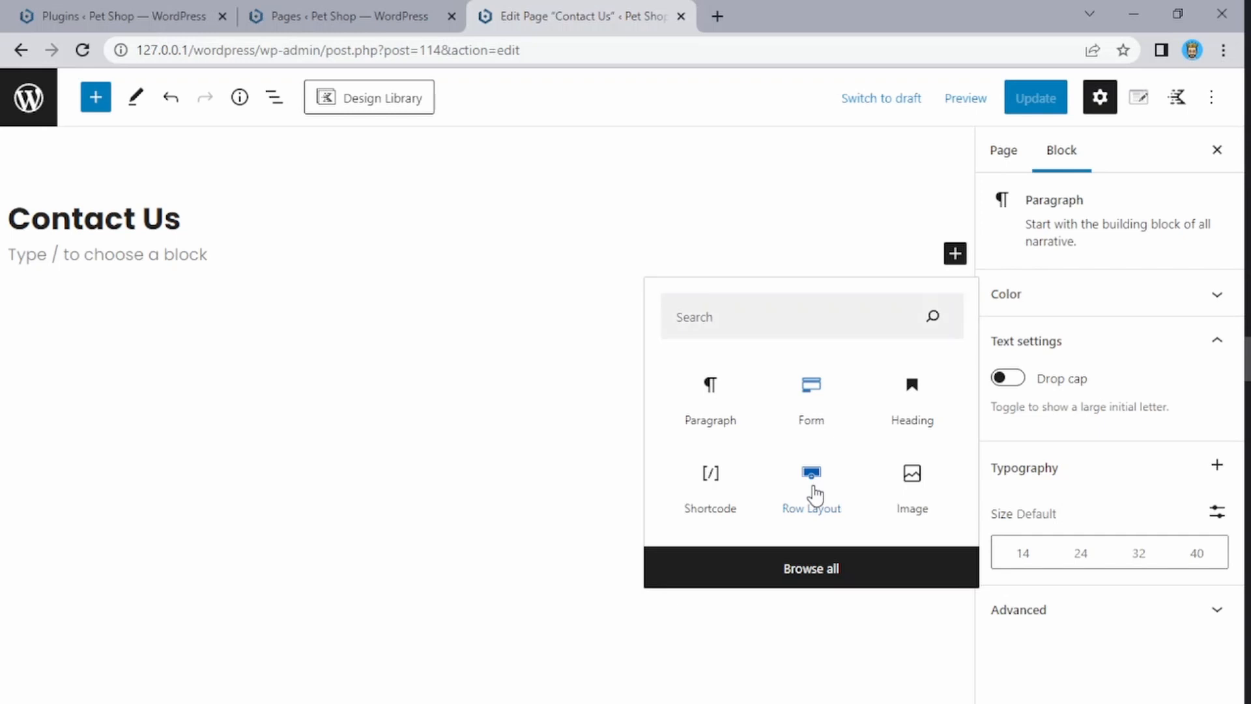
click(813, 493)
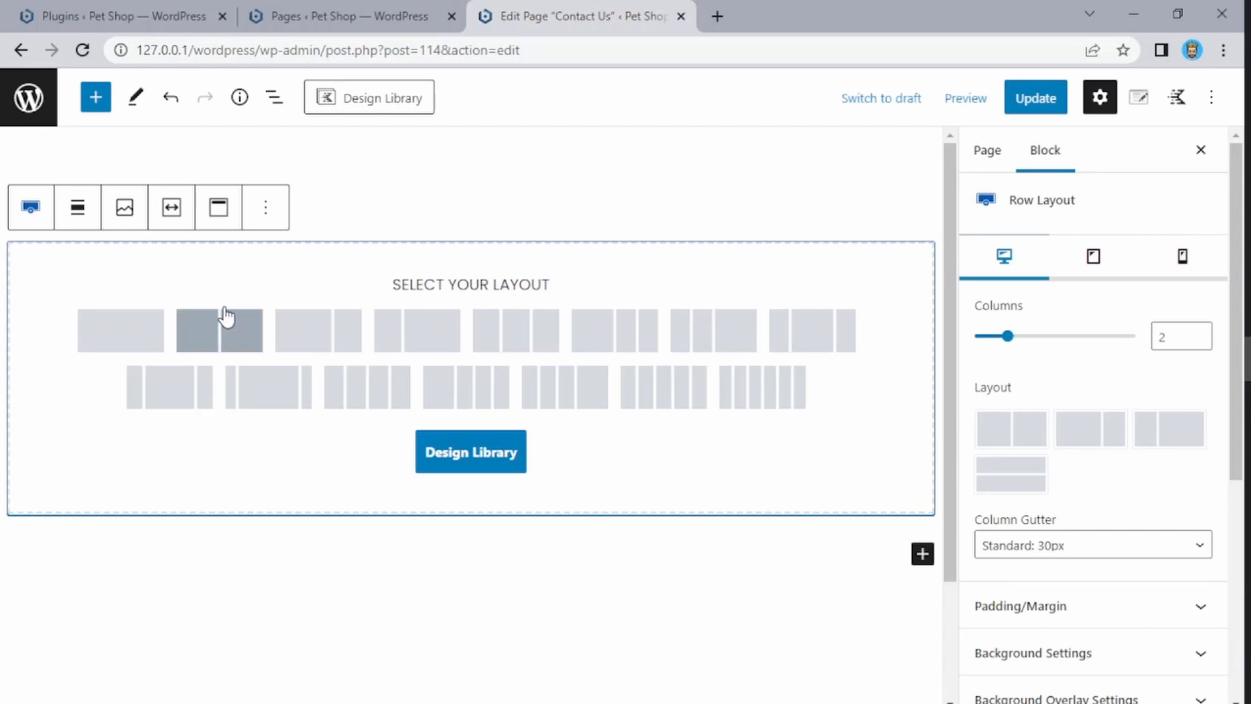
click(311, 336)
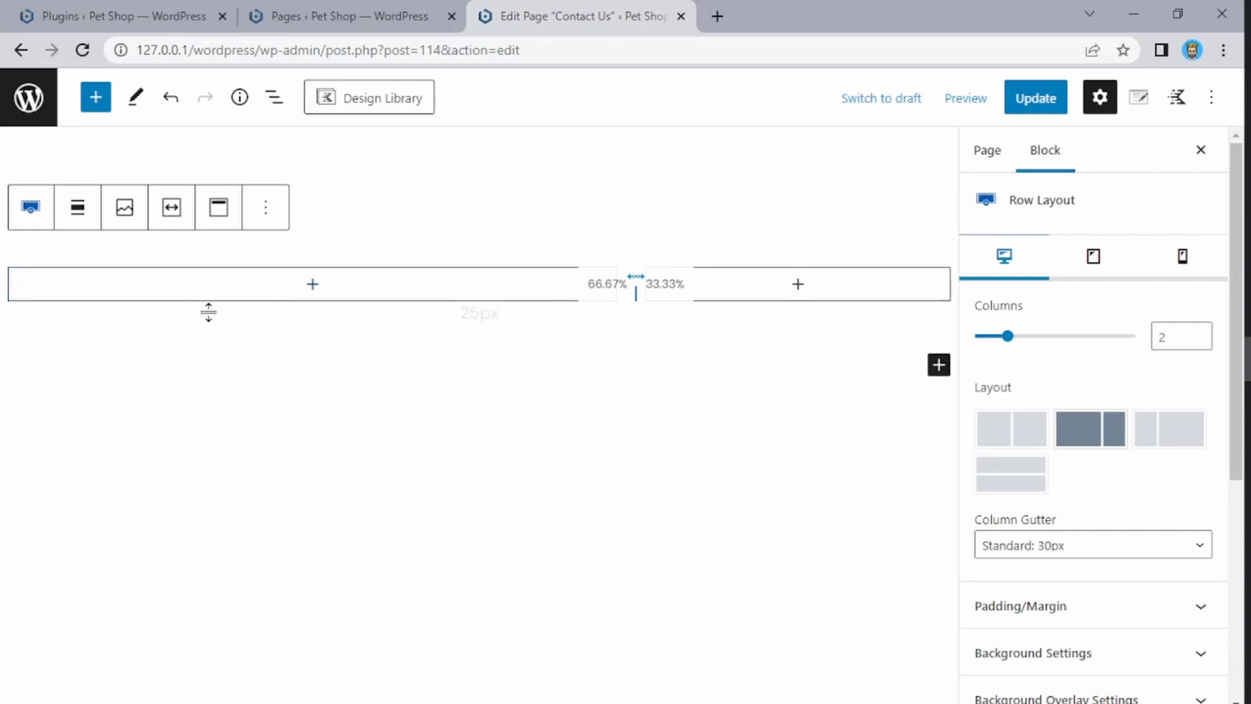
- Insert a Form block in the wider column of the row and look over its settings
click(311, 283)
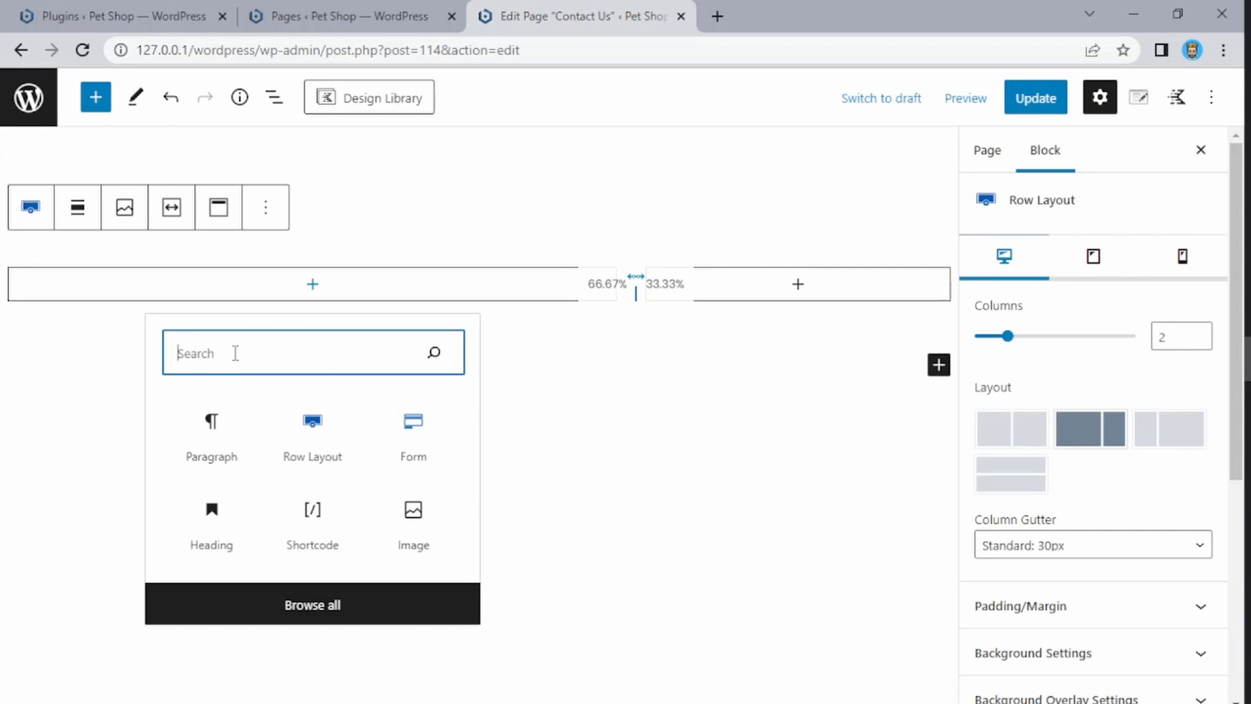
text(form)
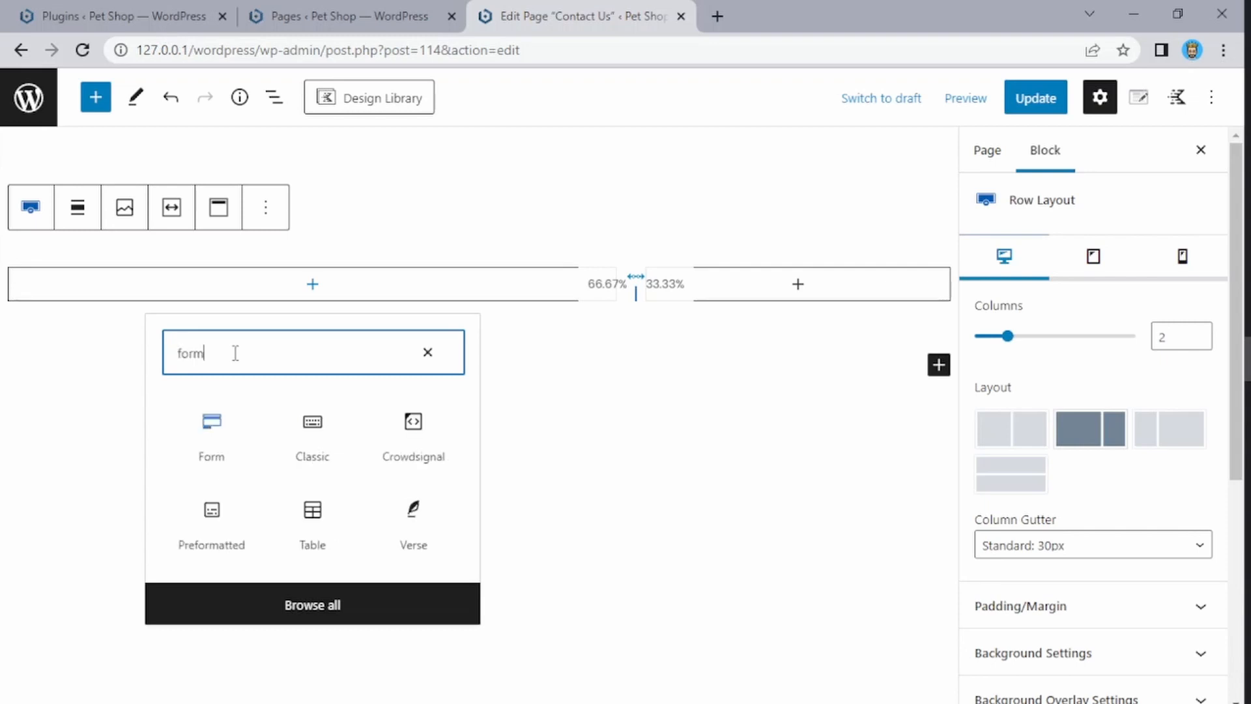
click(207, 433)
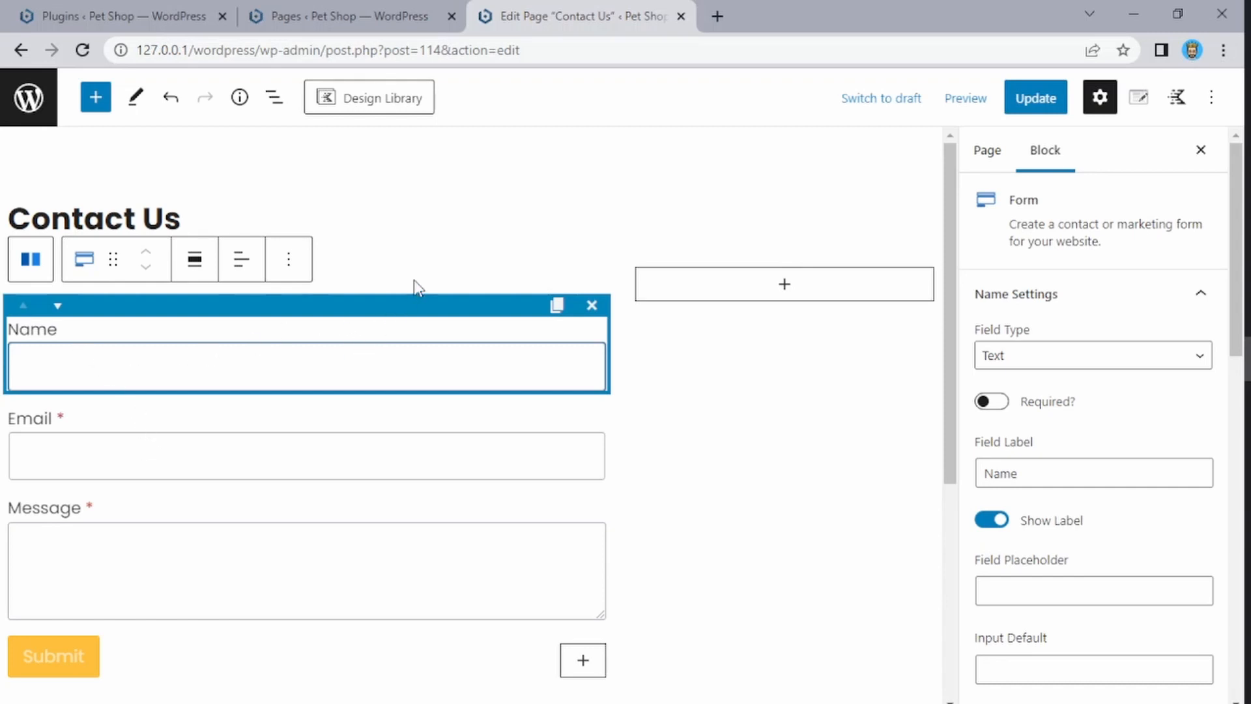
scroll(413, 281, down, 5)
scroll(418, 291, up, 5)
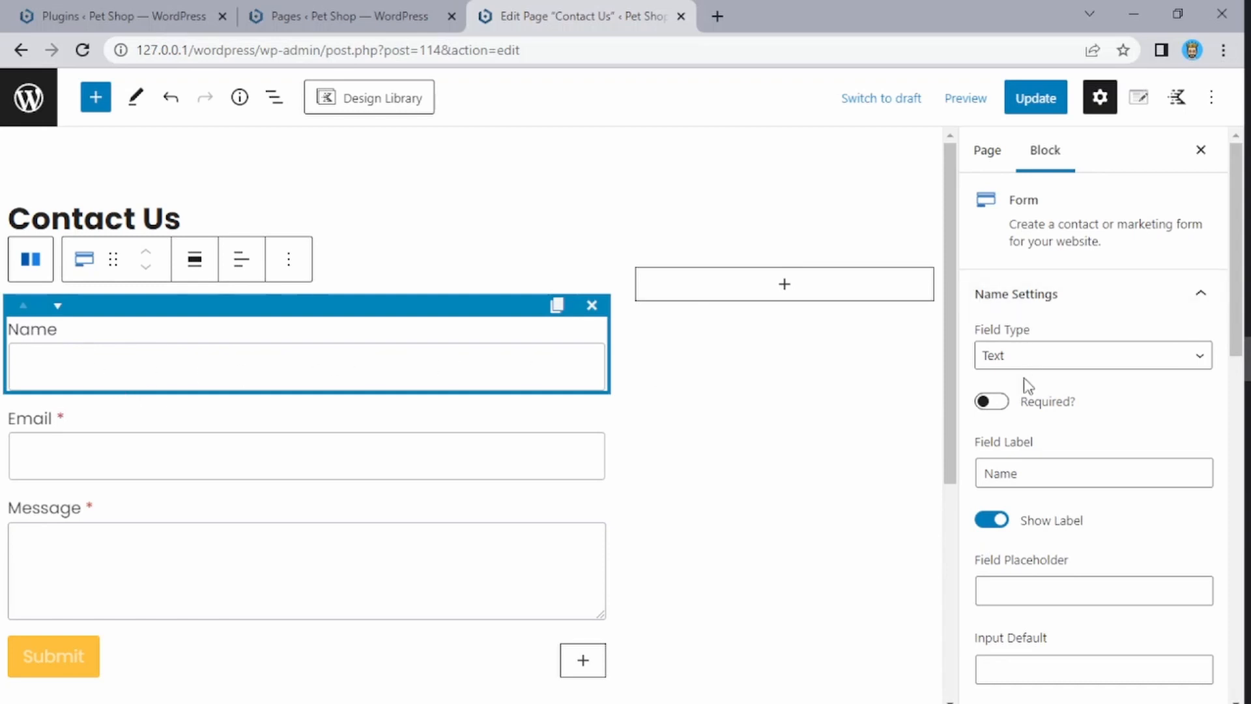
- Try the Required option on the form's Name field and switch it back off
click(992, 403)
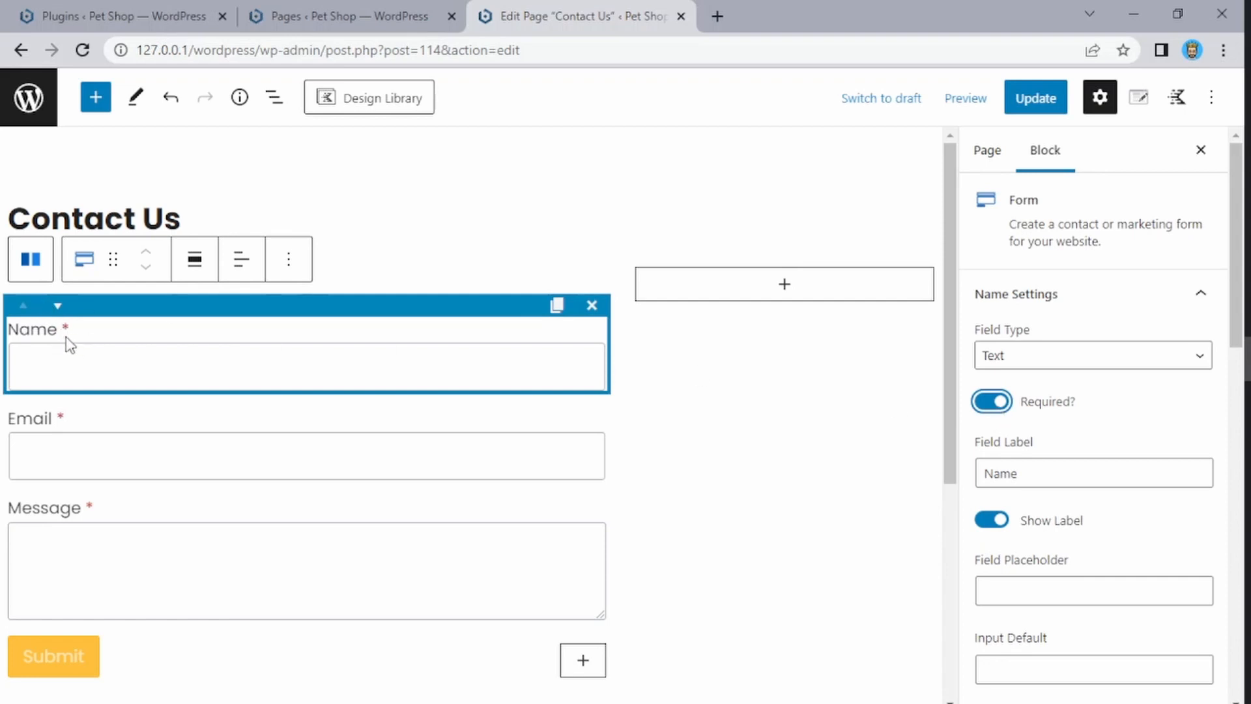
click(1004, 406)
scroll(1042, 417, down, 1)
click(1032, 376)
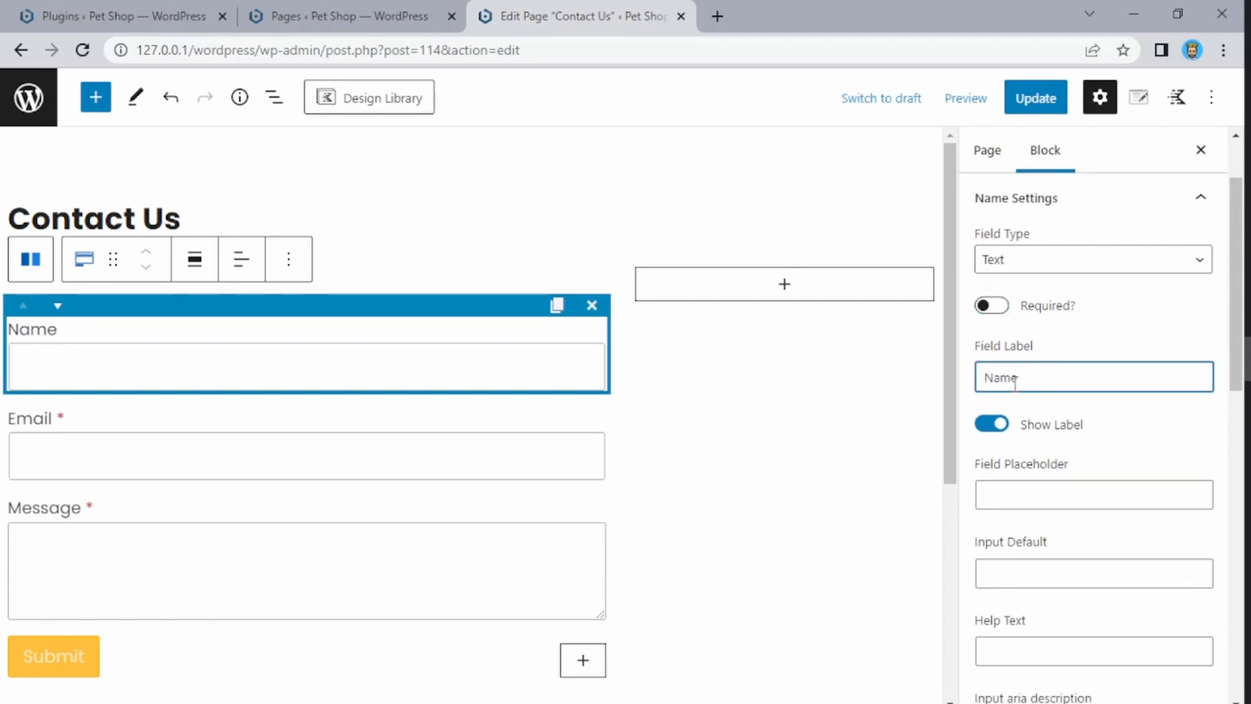
- Hide the Name field's label and give the field the placeholder "Name"
click(991, 424)
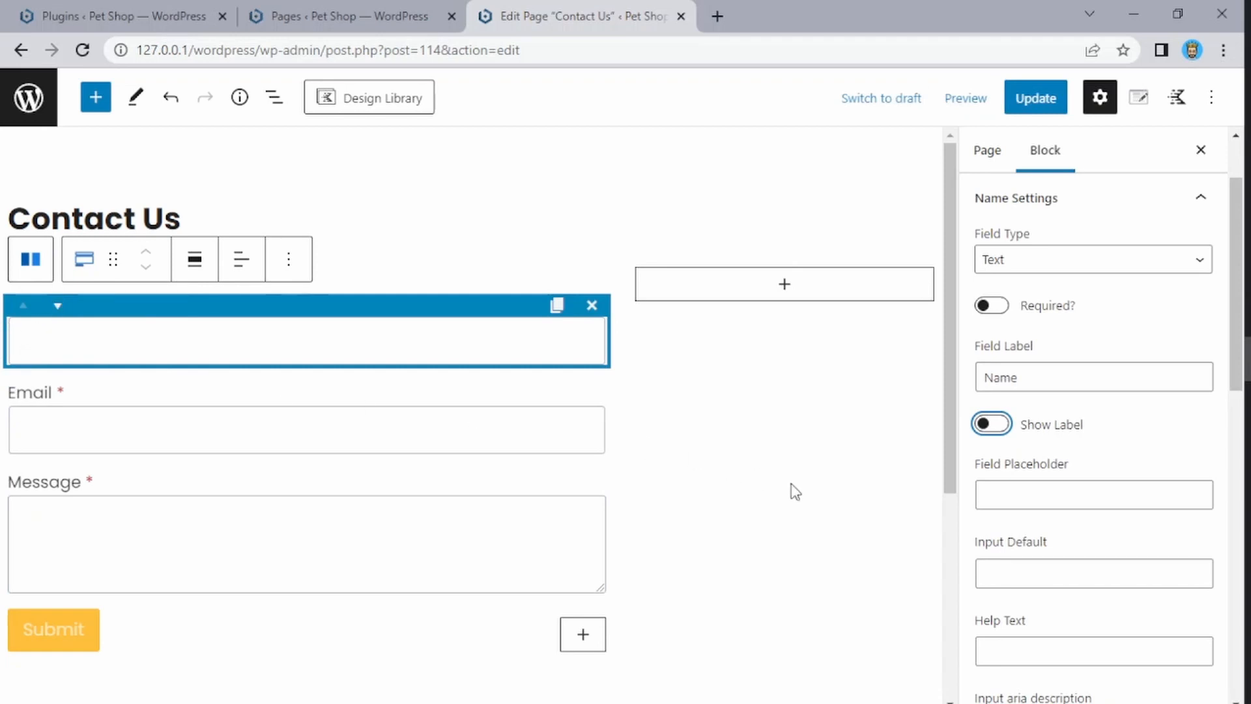
click(1008, 489)
text(Name)
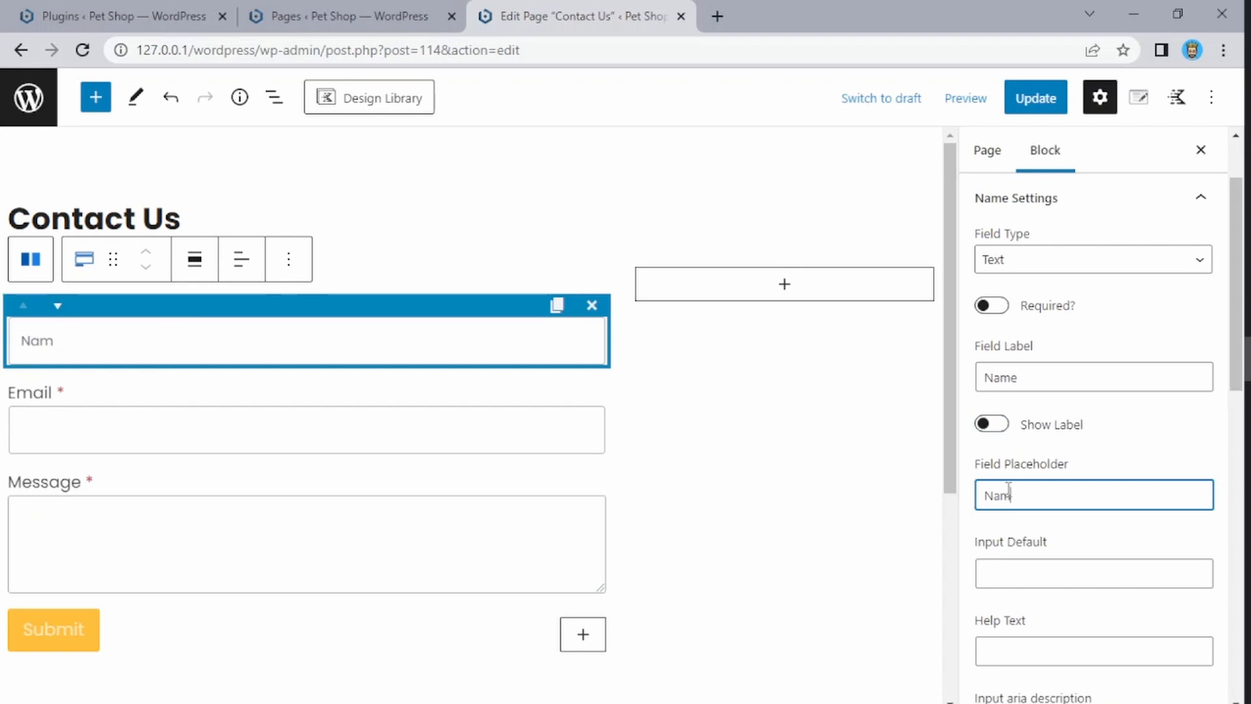
click(790, 567)
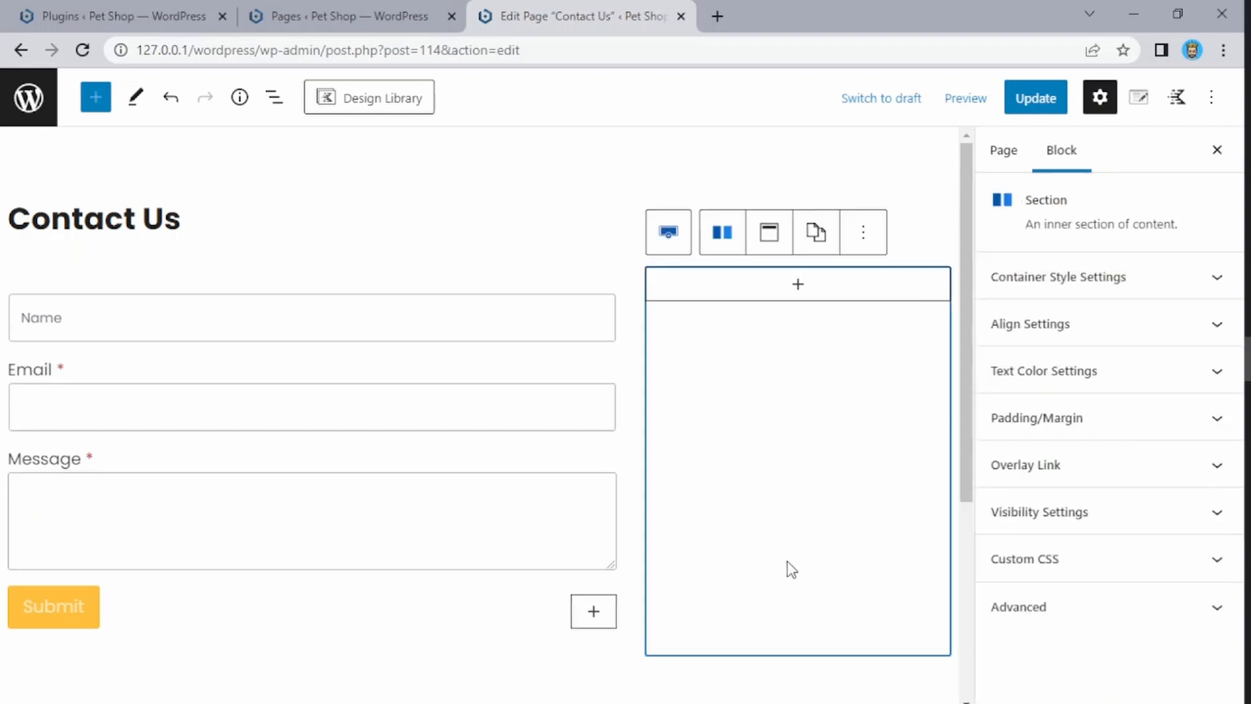
click(248, 303)
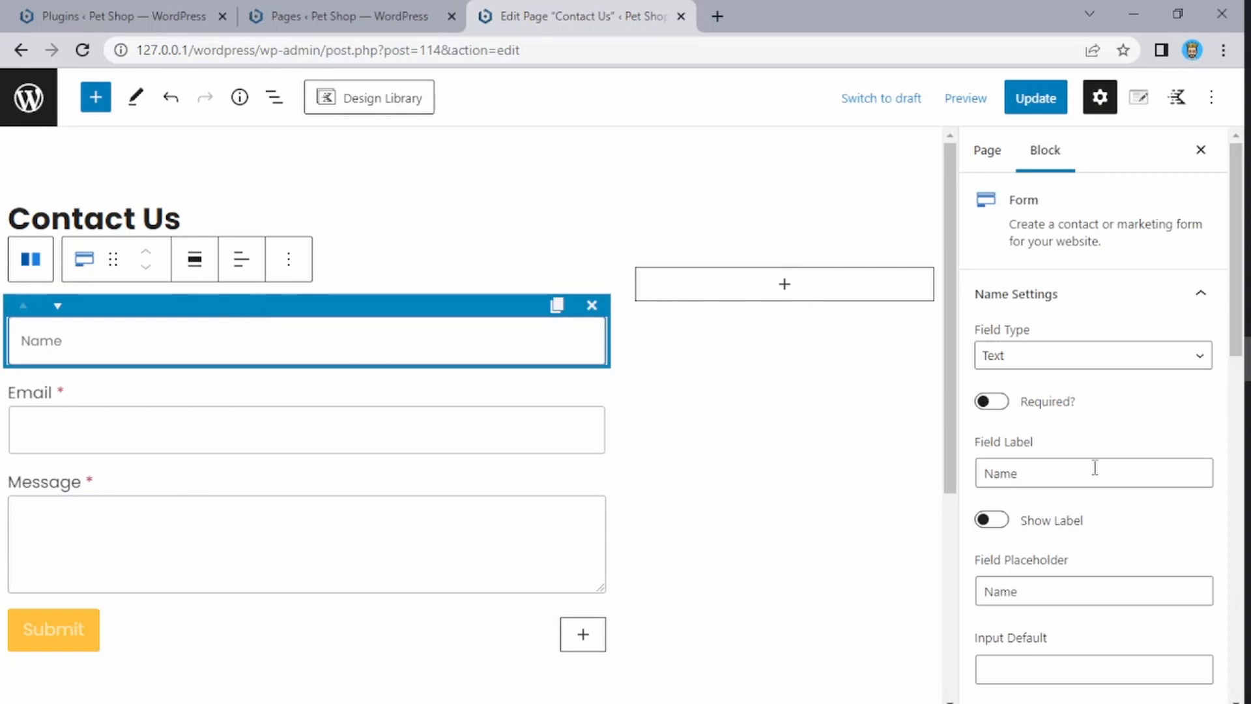
- Clear the Name field's label text and undo the recent label and placeholder changes
double_click(1003, 474)
key(BackSpace)
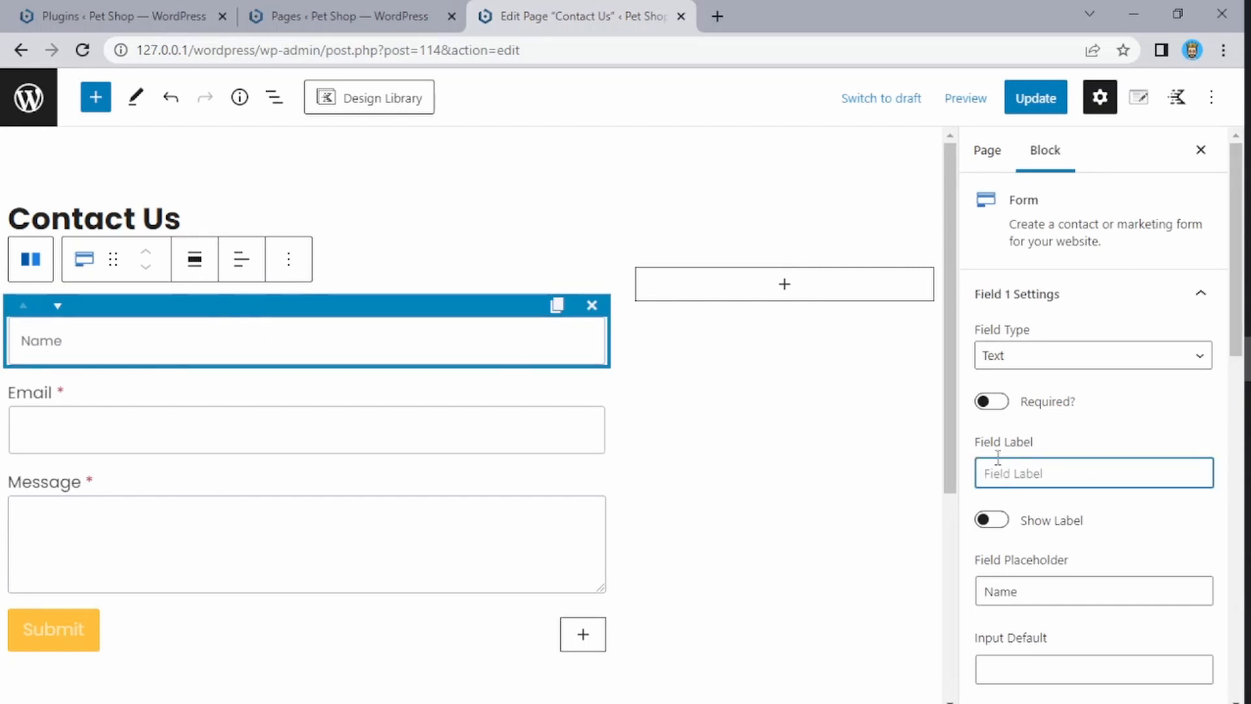
click(989, 401)
click(989, 401)
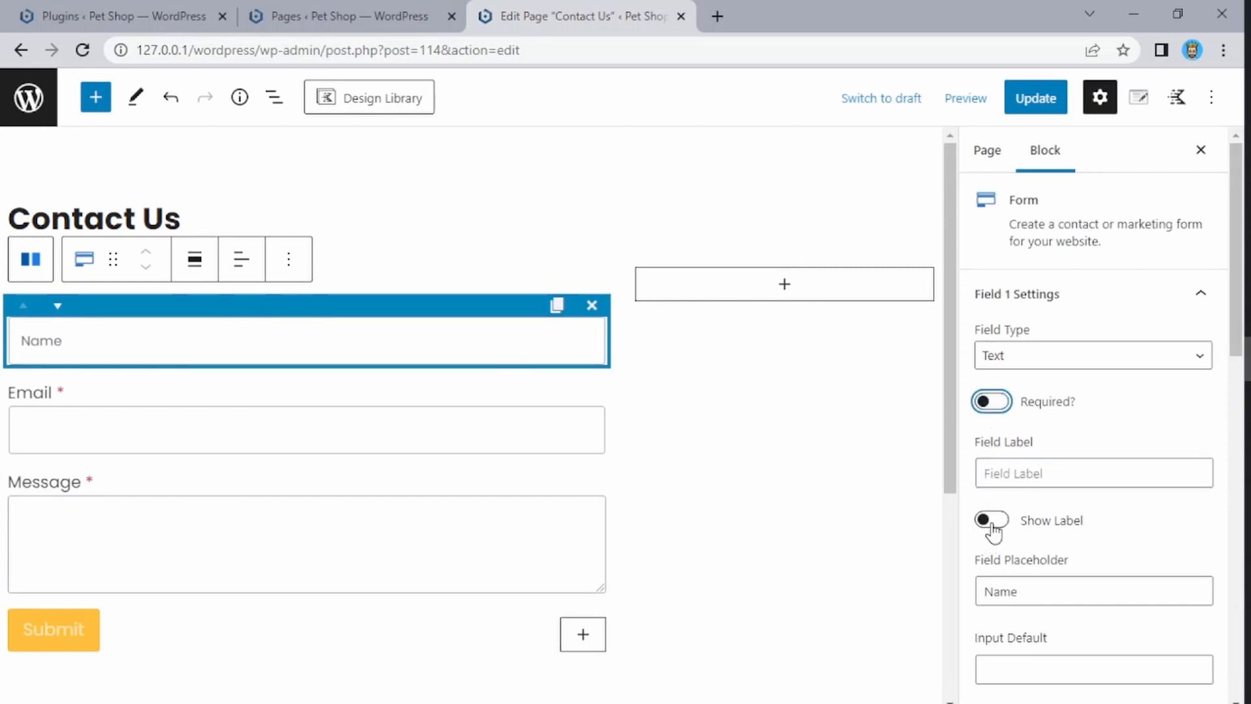
click(1000, 462)
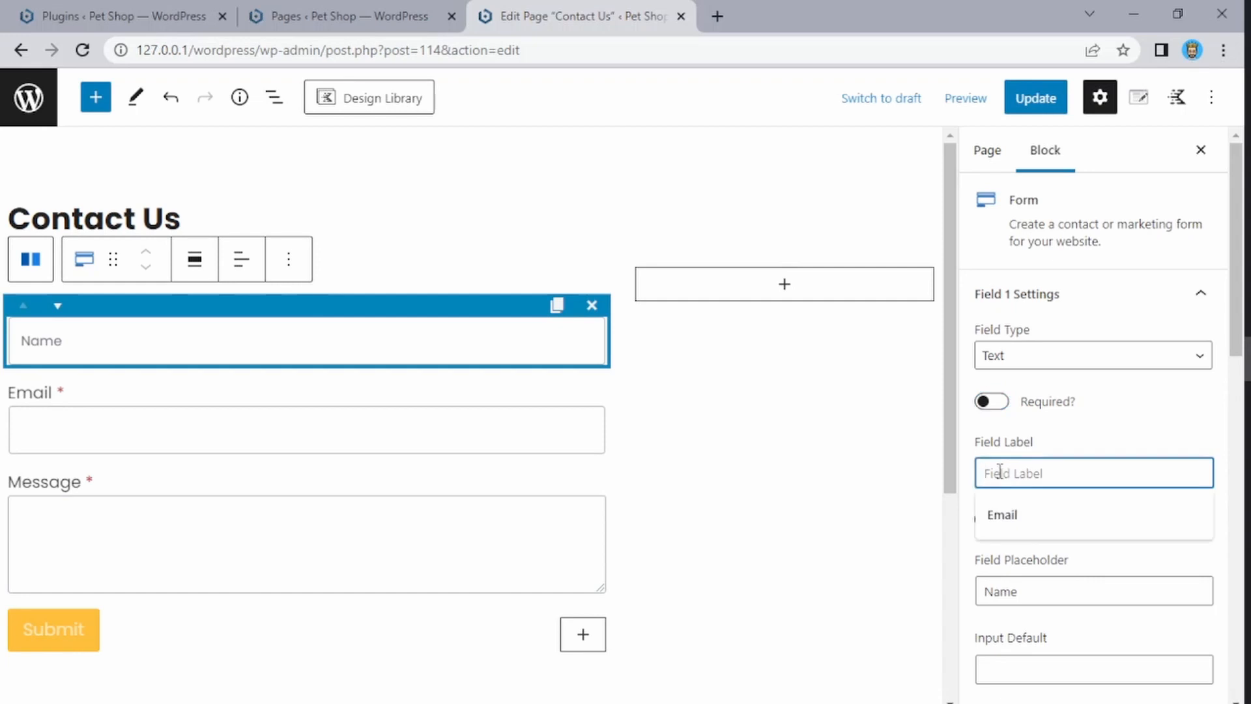
key(ctrl+z)
click(973, 446)
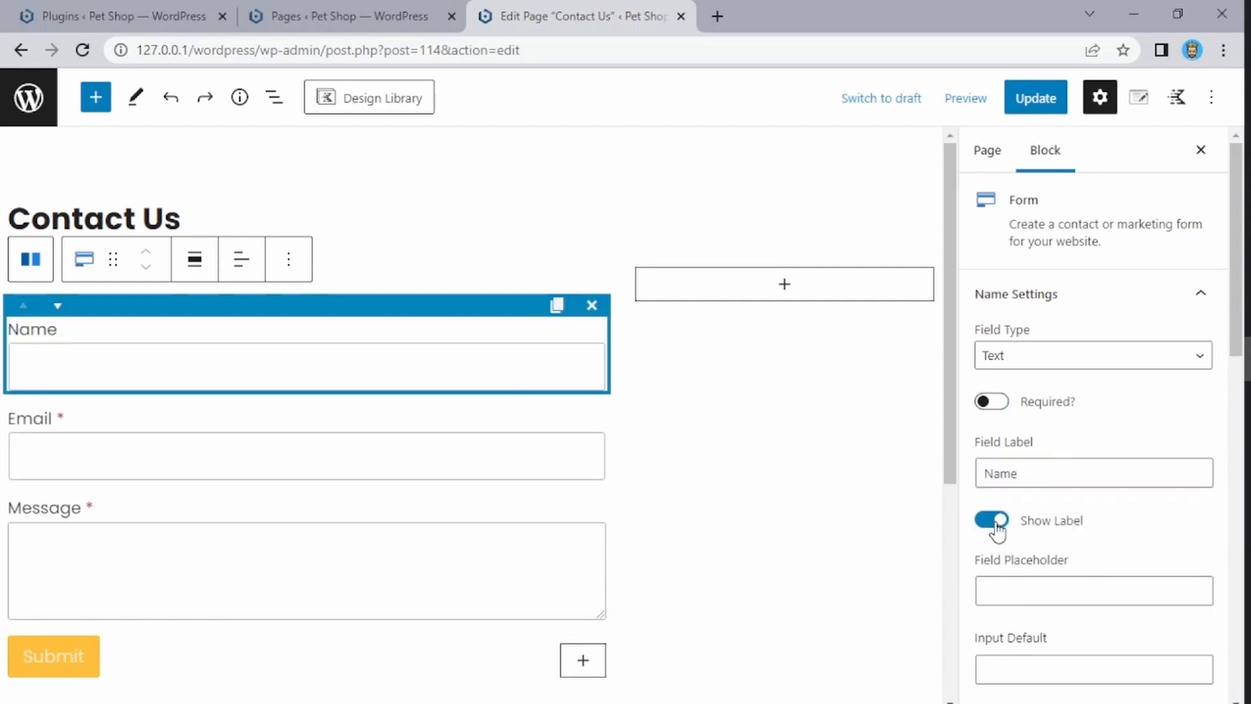
- Switch the Name field's label display off and back on
click(992, 520)
click(993, 521)
scroll(986, 443, down, 4)
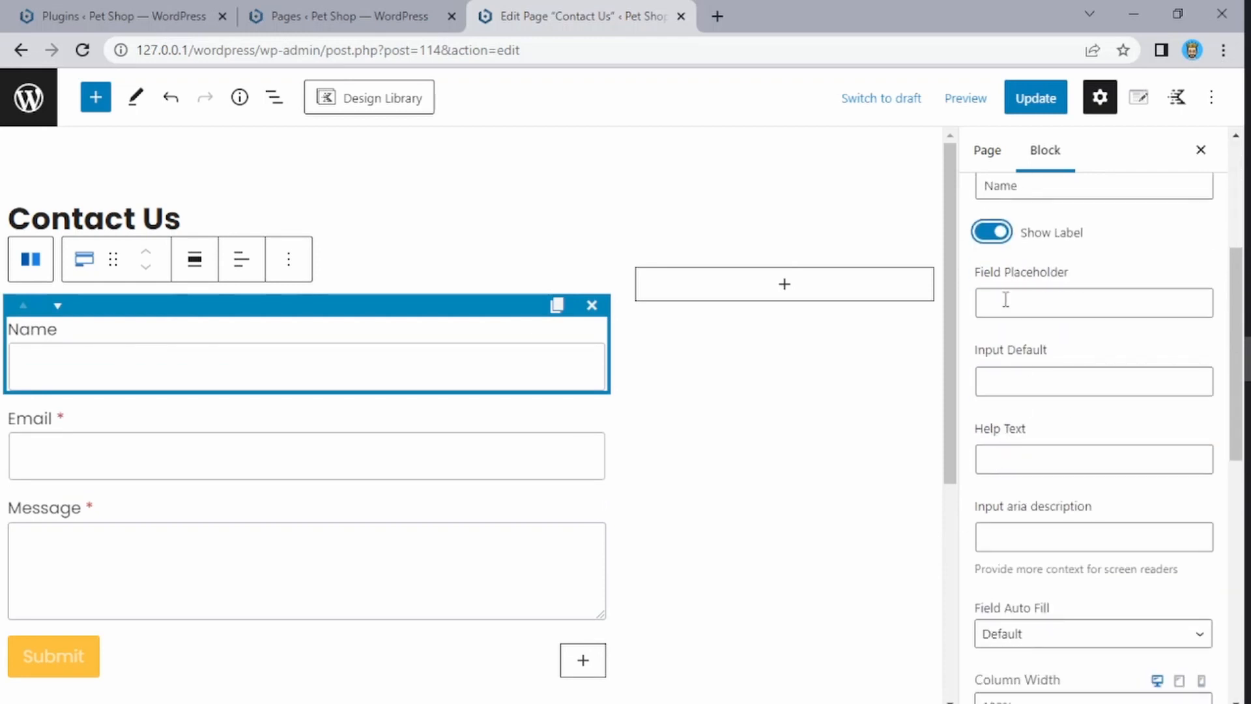
click(1005, 301)
- Try the help text "Enter your name" on the Name field and remove it again
scroll(1041, 373, down, 3)
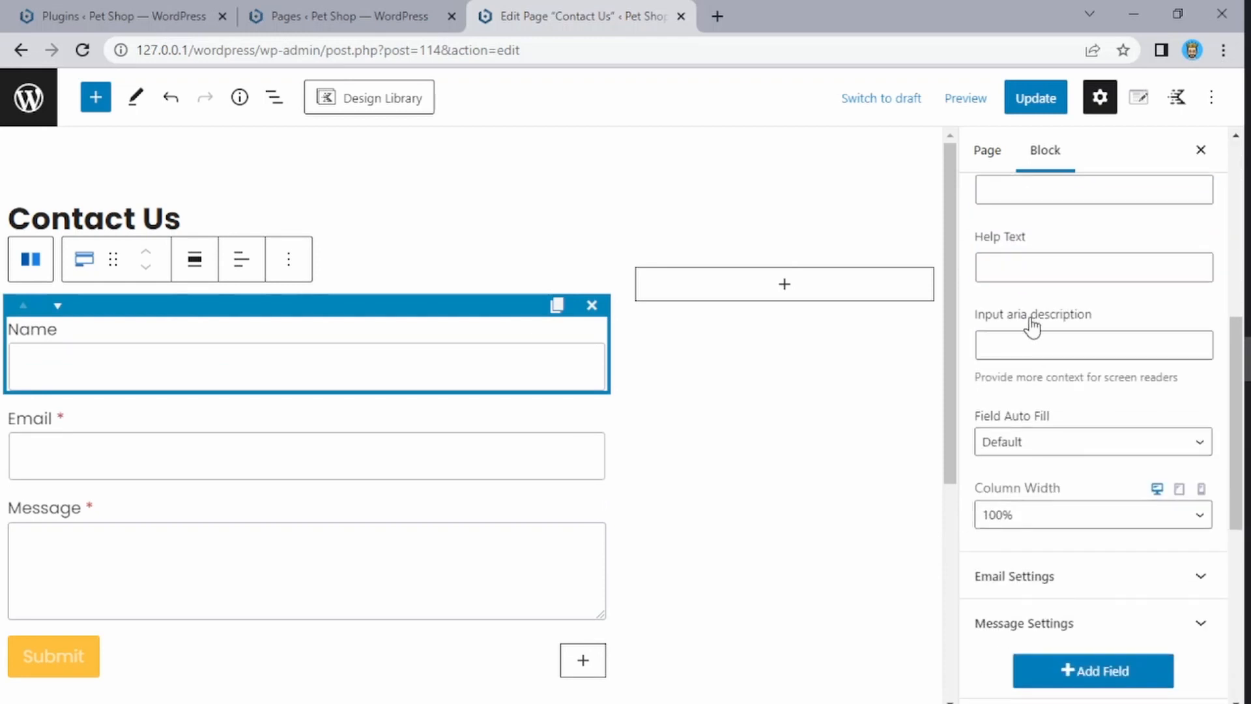
click(1041, 270)
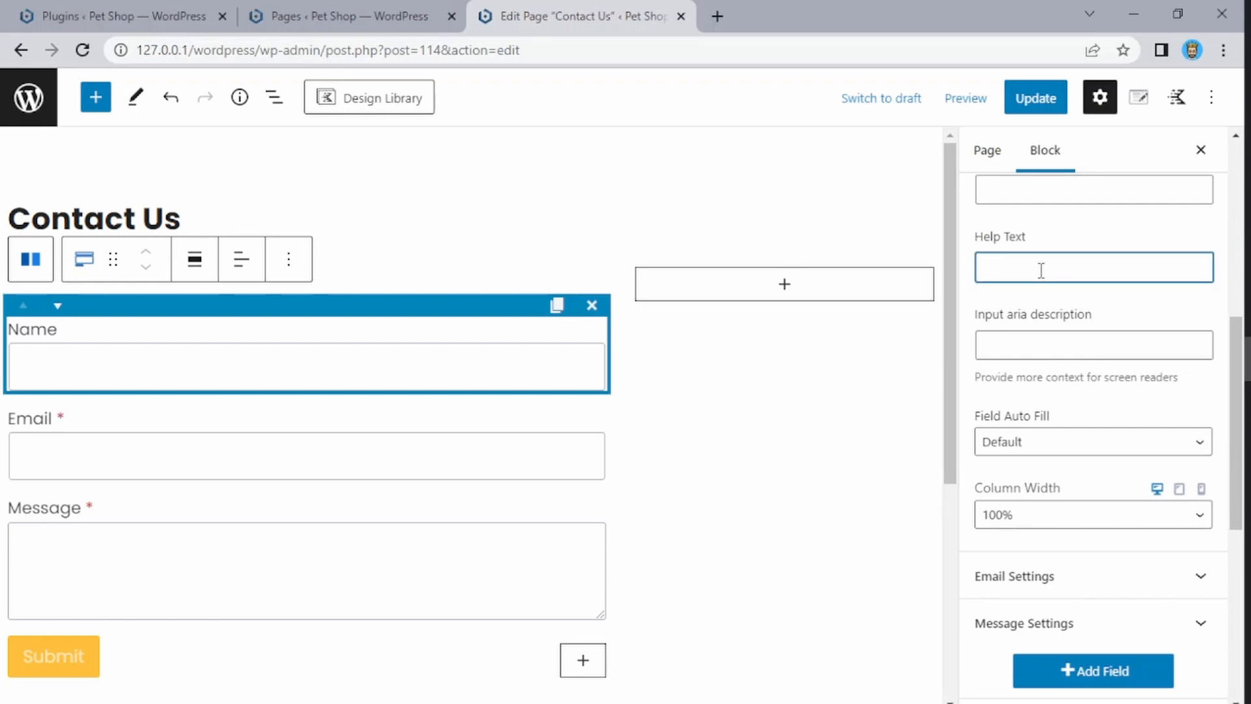
scroll(1075, 267, up, 2)
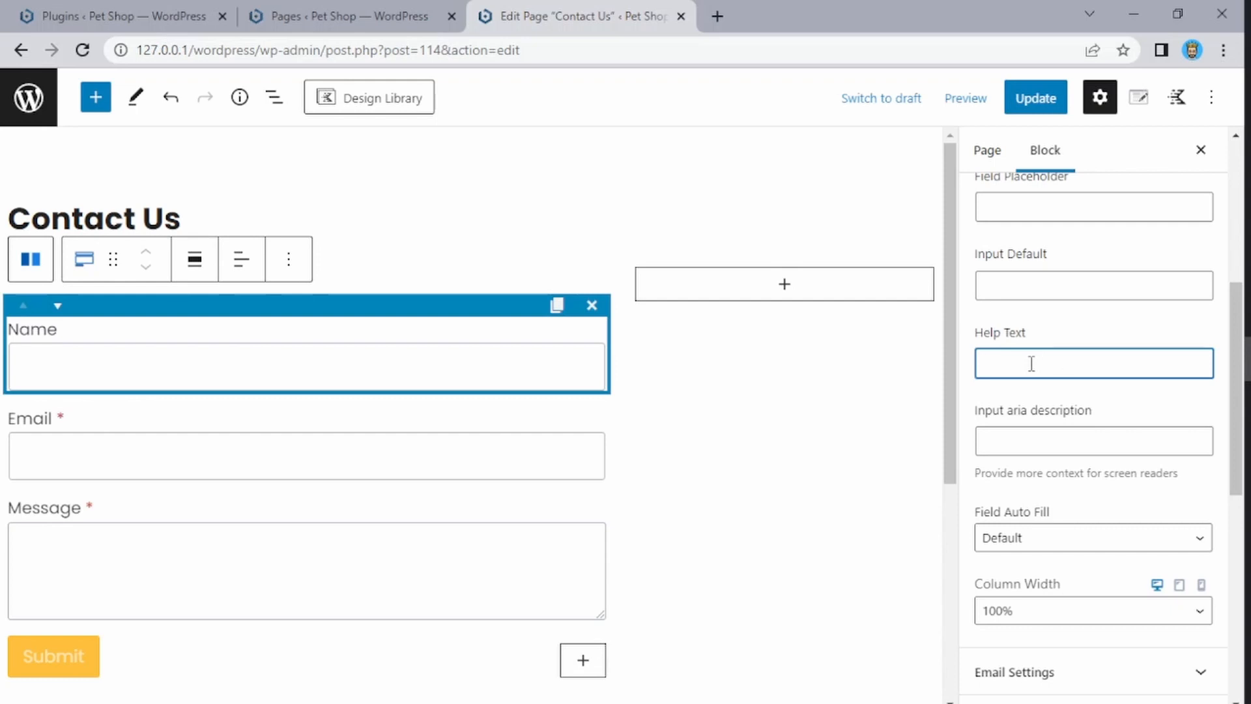
text(Enter your name)
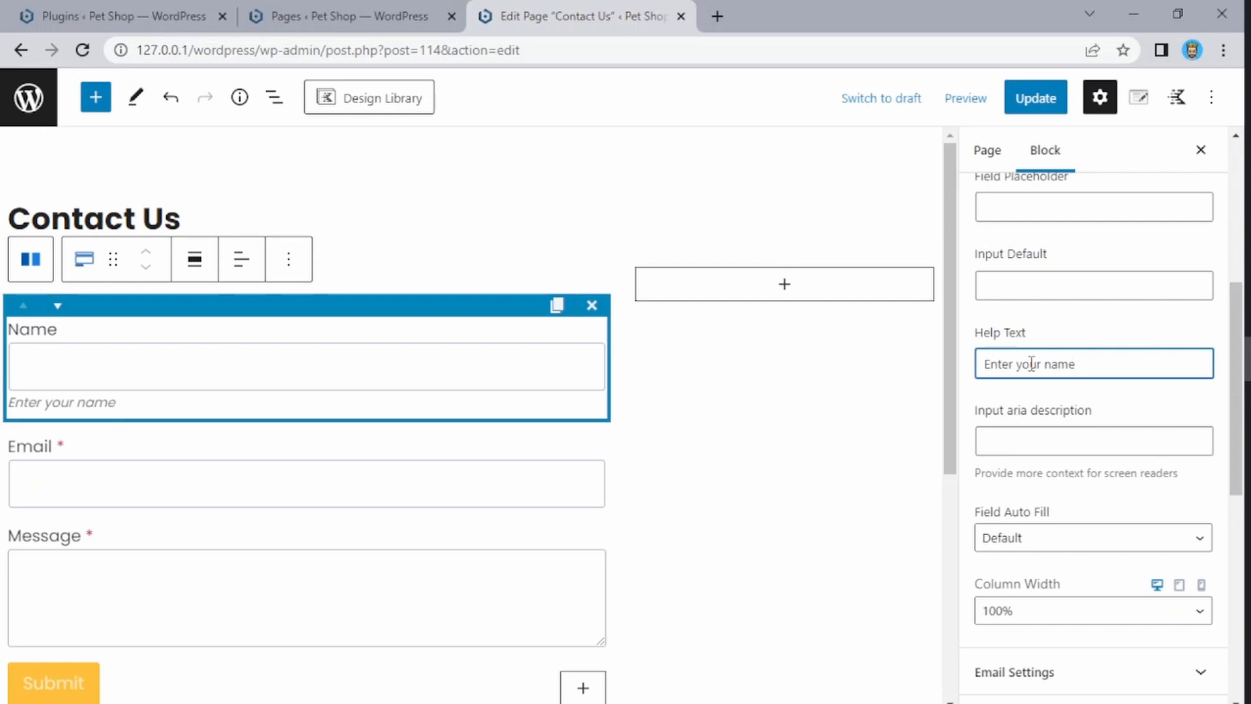
key(BackSpace)
key(BackSpace)
key(BackSpace)
key(BackSpace)
key(BackSpace)
key(BackSpace)
key(BackSpace)
key(BackSpace)
key(BackSpace)
key(BackSpace)
key(BackSpace)
key(BackSpace)
key(BackSpace)
key(BackSpace)
key(BackSpace)
- Try a 50% column width for the Name field and set it back to 100%
scroll(1031, 364, down, 4)
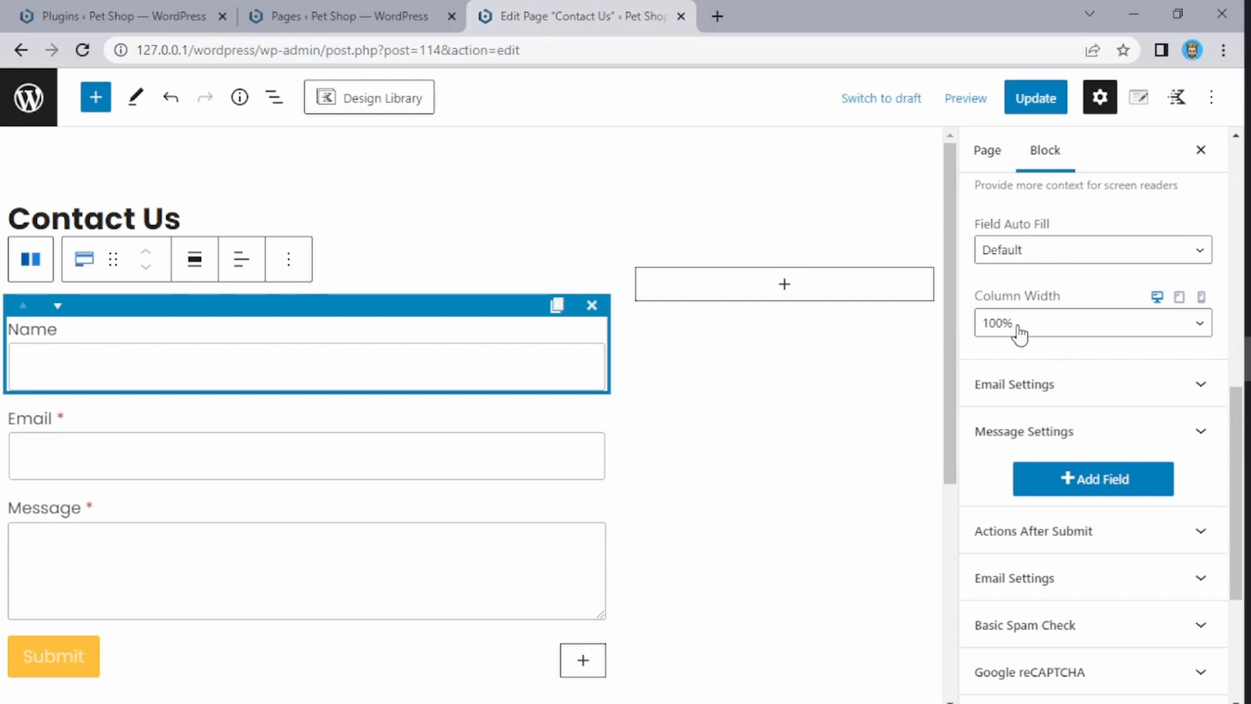
click(1041, 332)
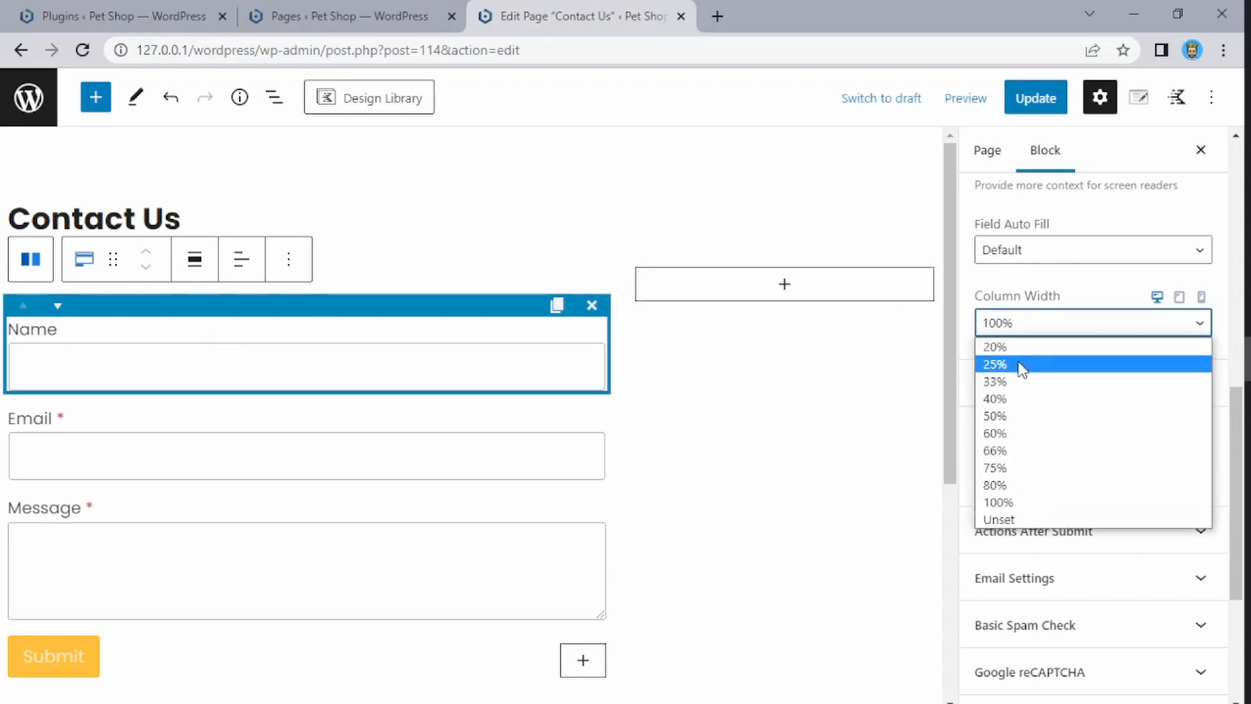
click(1020, 417)
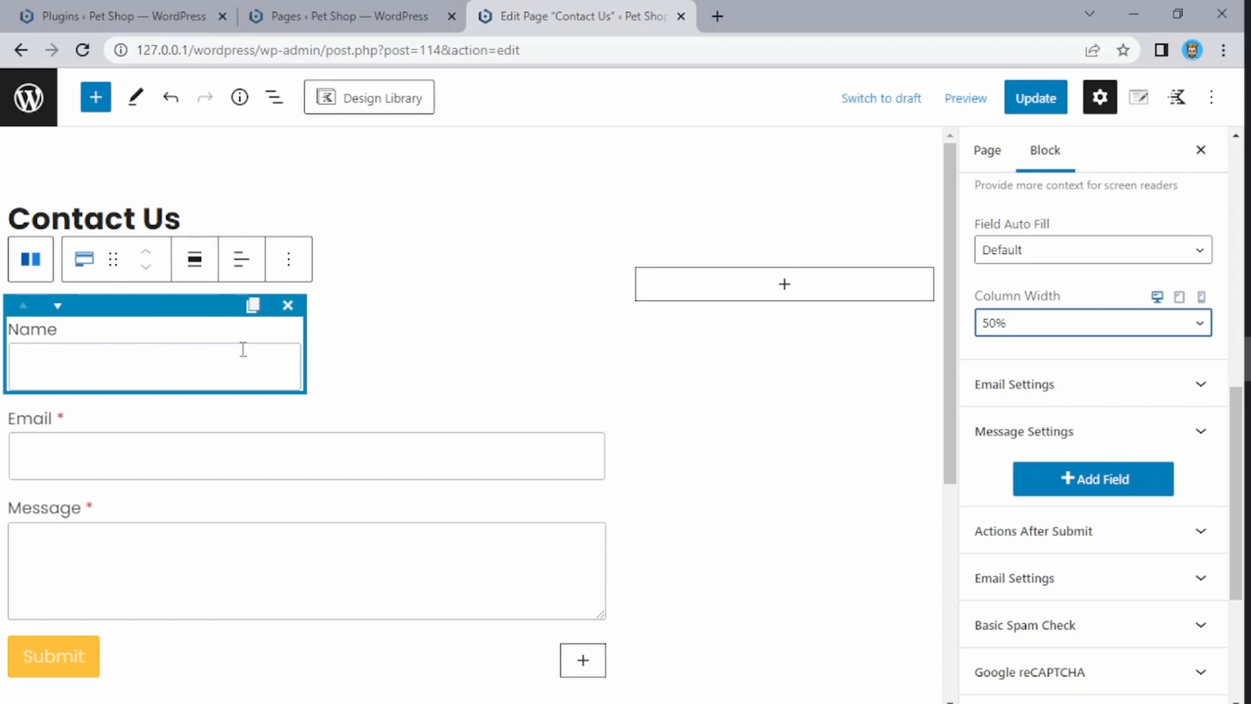
click(1100, 326)
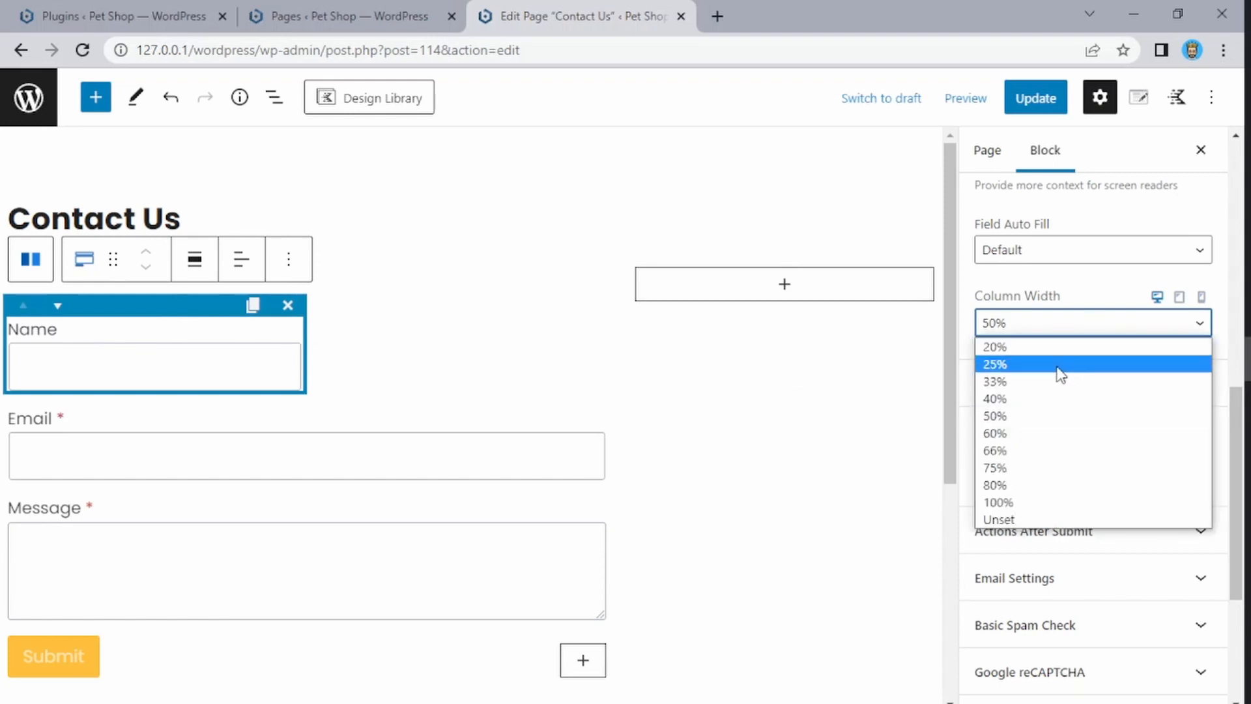
click(1036, 502)
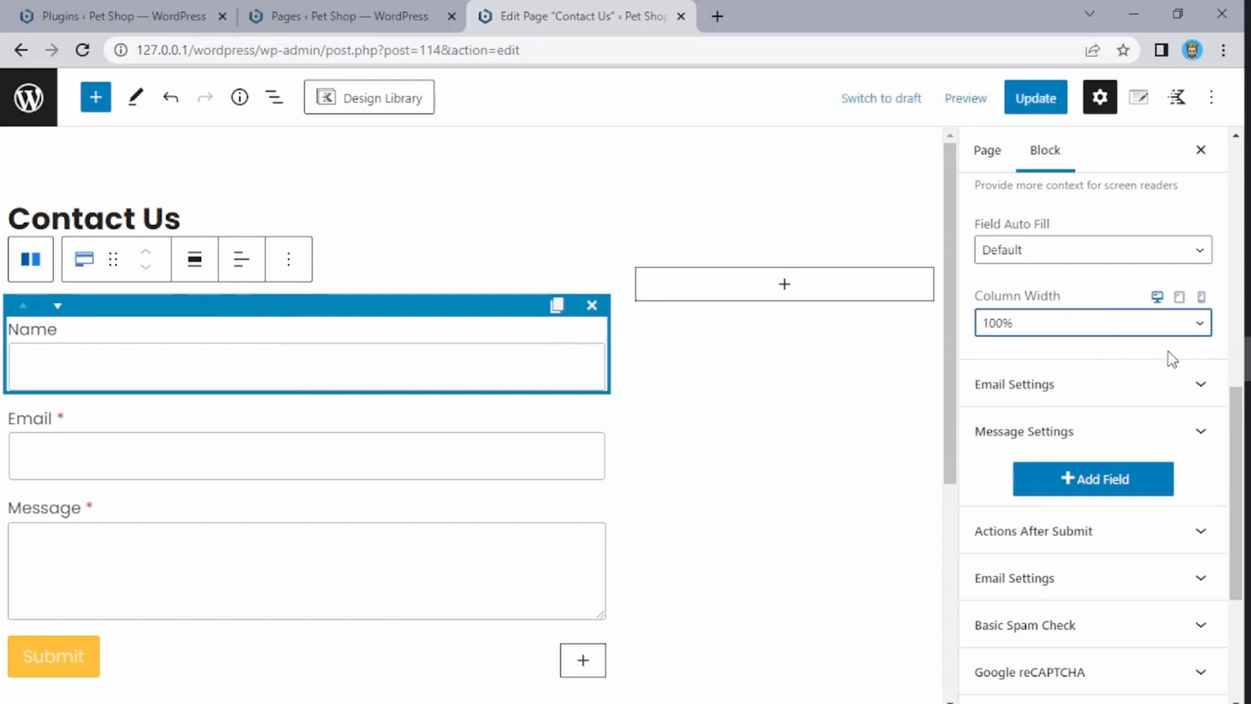
- Open the form's Email field settings, review the available field types and keep Email selected
scroll(1038, 394, up, 2)
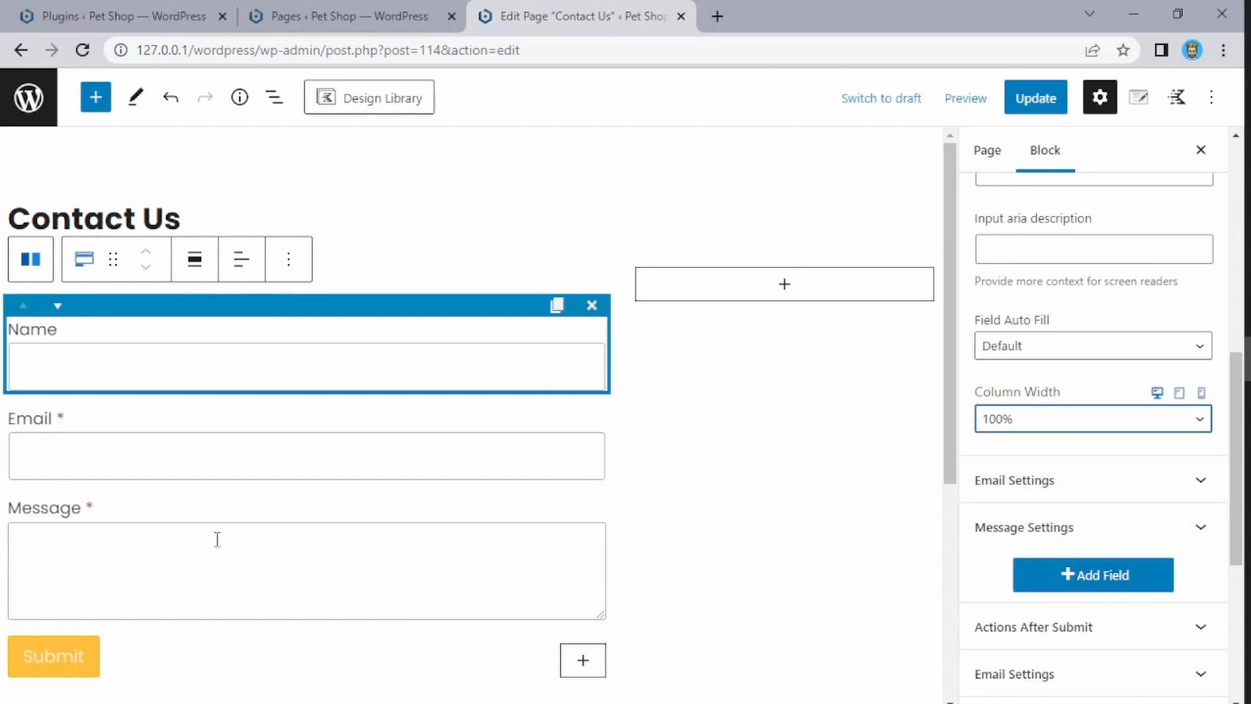
click(999, 482)
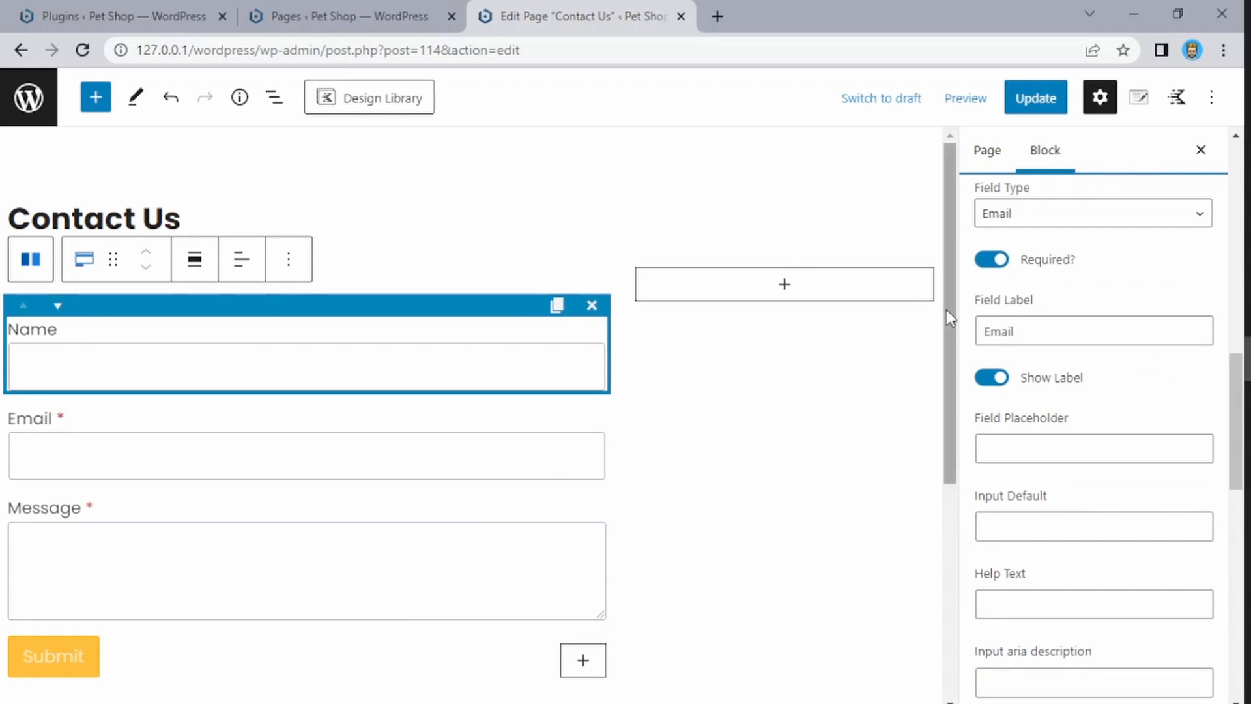
scroll(1047, 271, up, 2)
click(1045, 311)
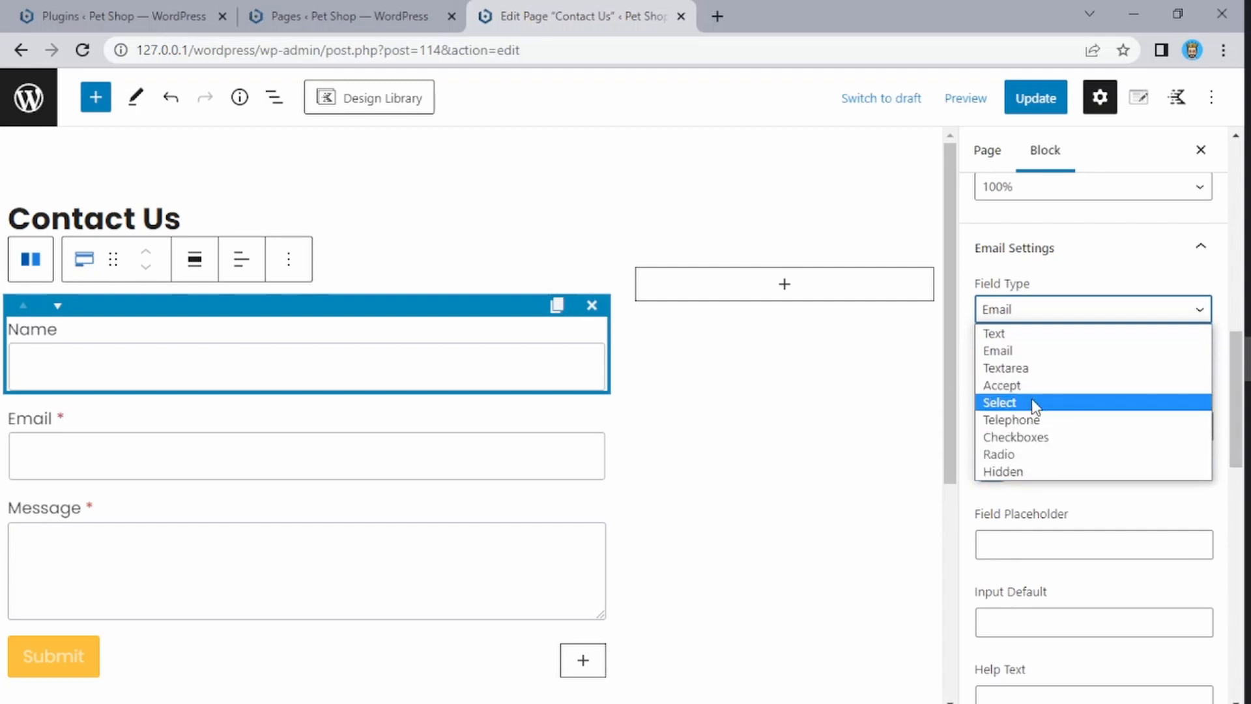
click(1025, 352)
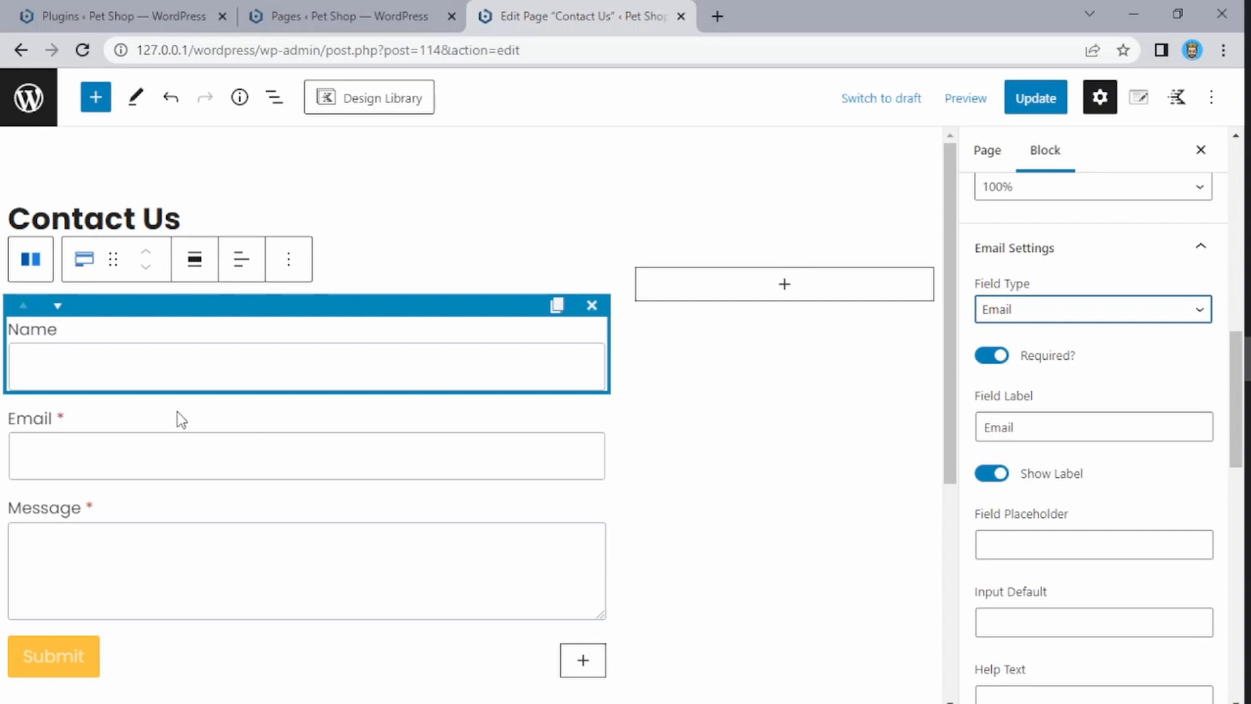
- Set the Email field's help text to "You can also reach out to us on" followed by the support e-mail address
scroll(1069, 414, down, 1)
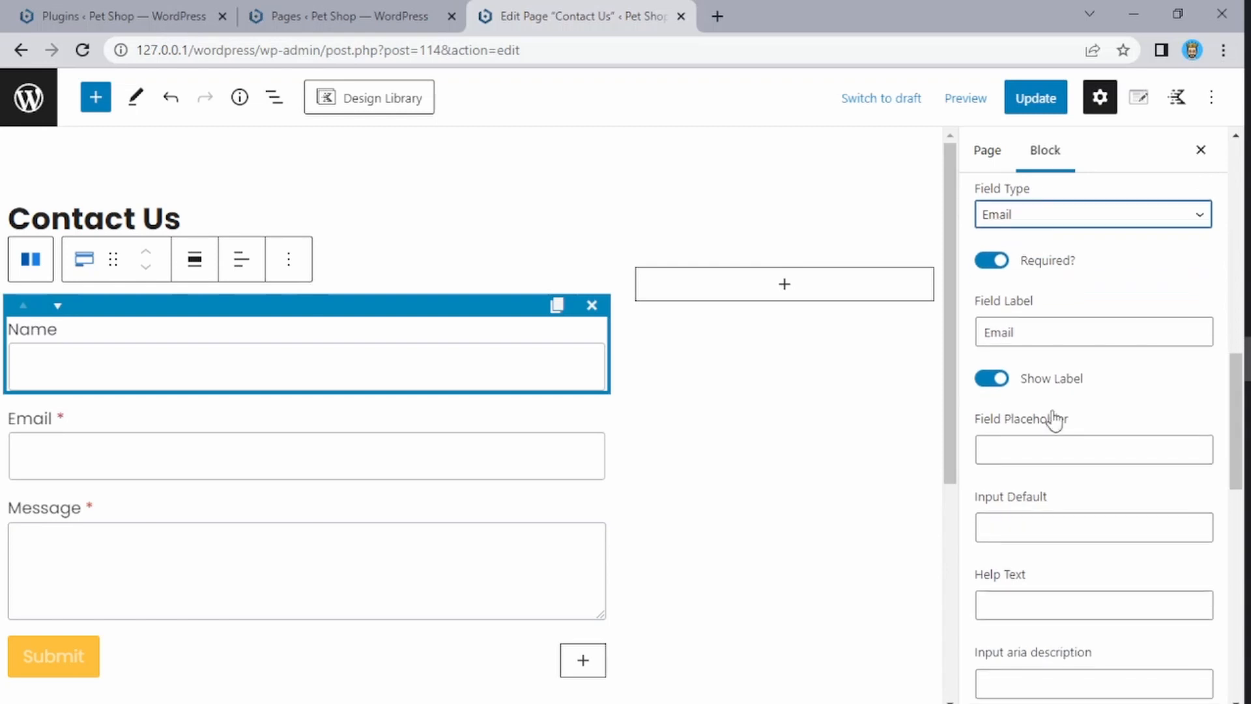
click(996, 445)
scroll(996, 446, down, 1)
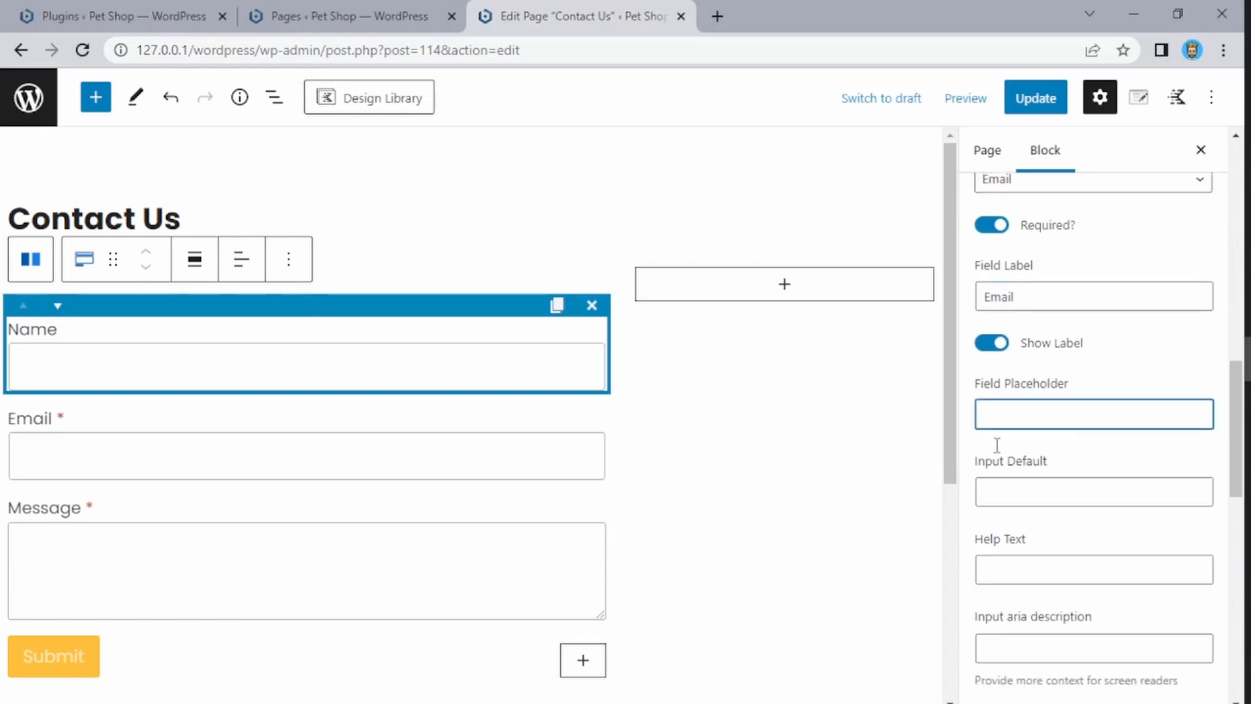
click(1010, 509)
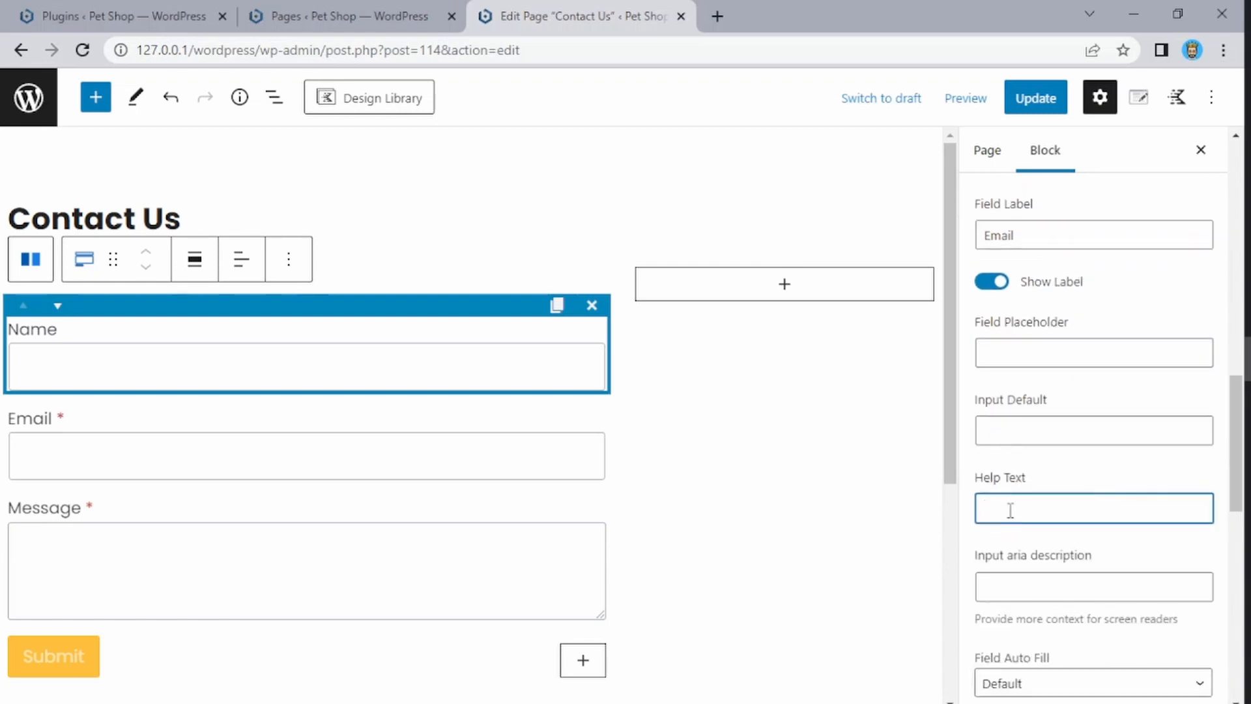
text(You)
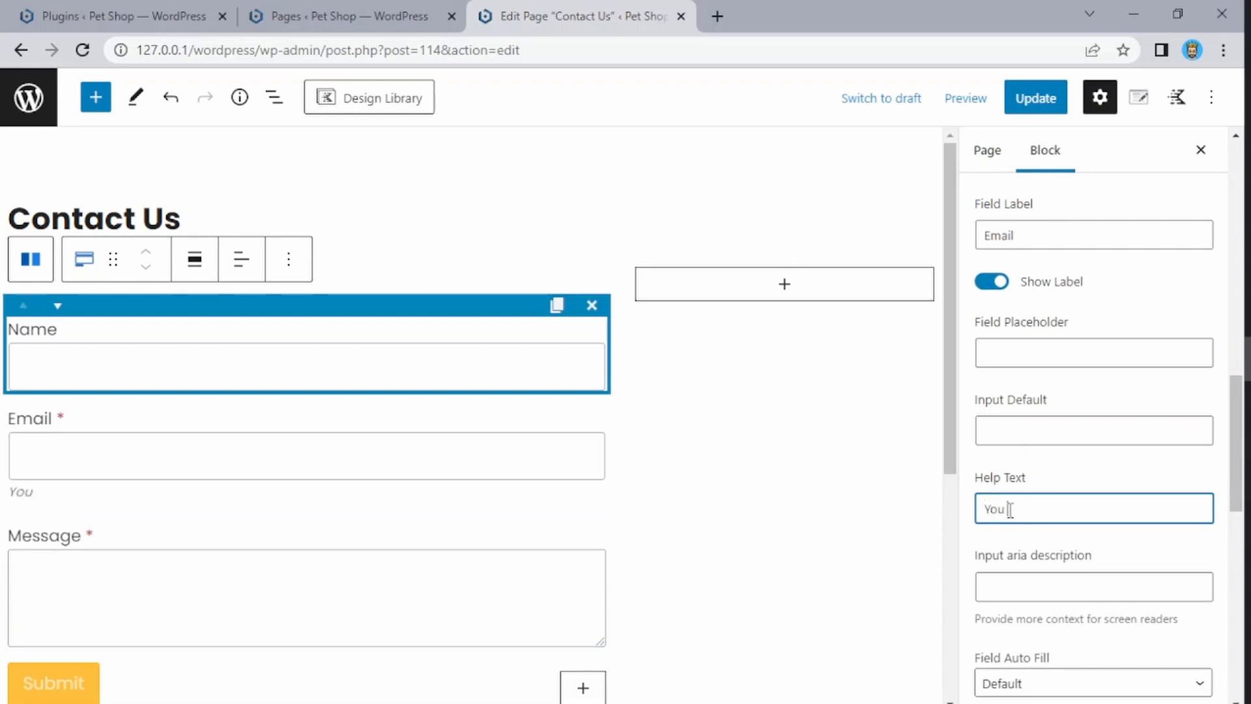
text( can also reach out )
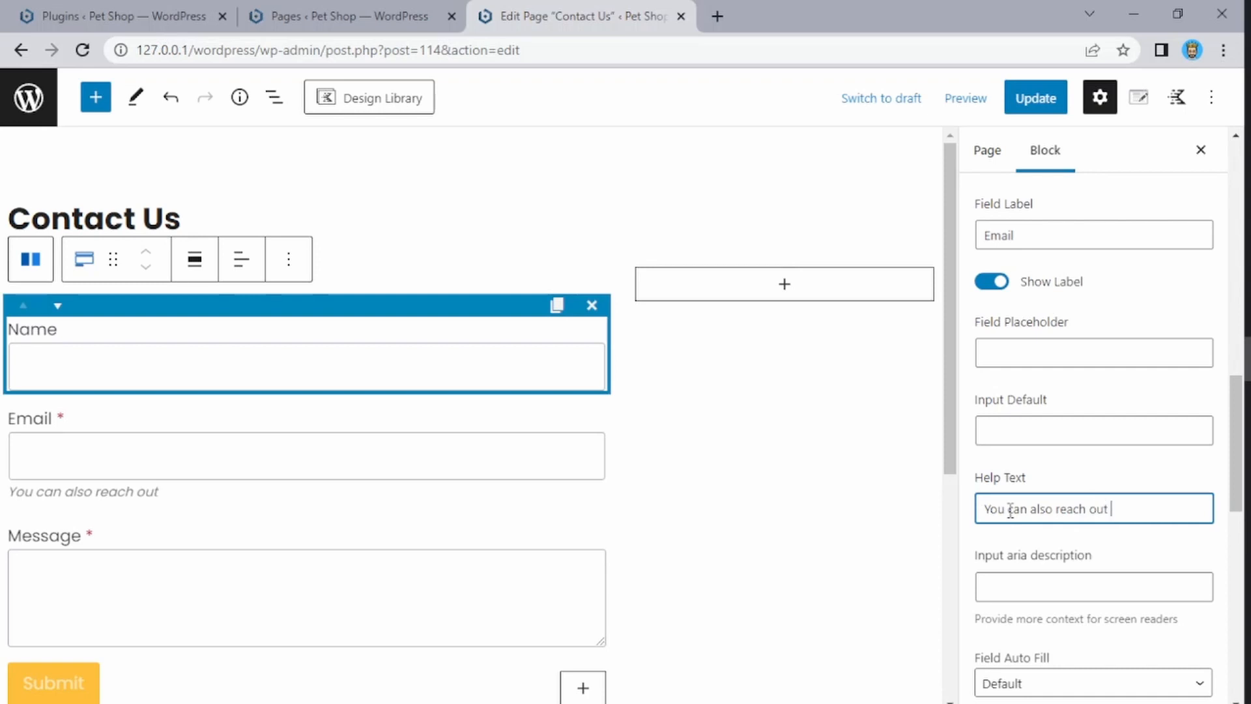
text(to us on support)
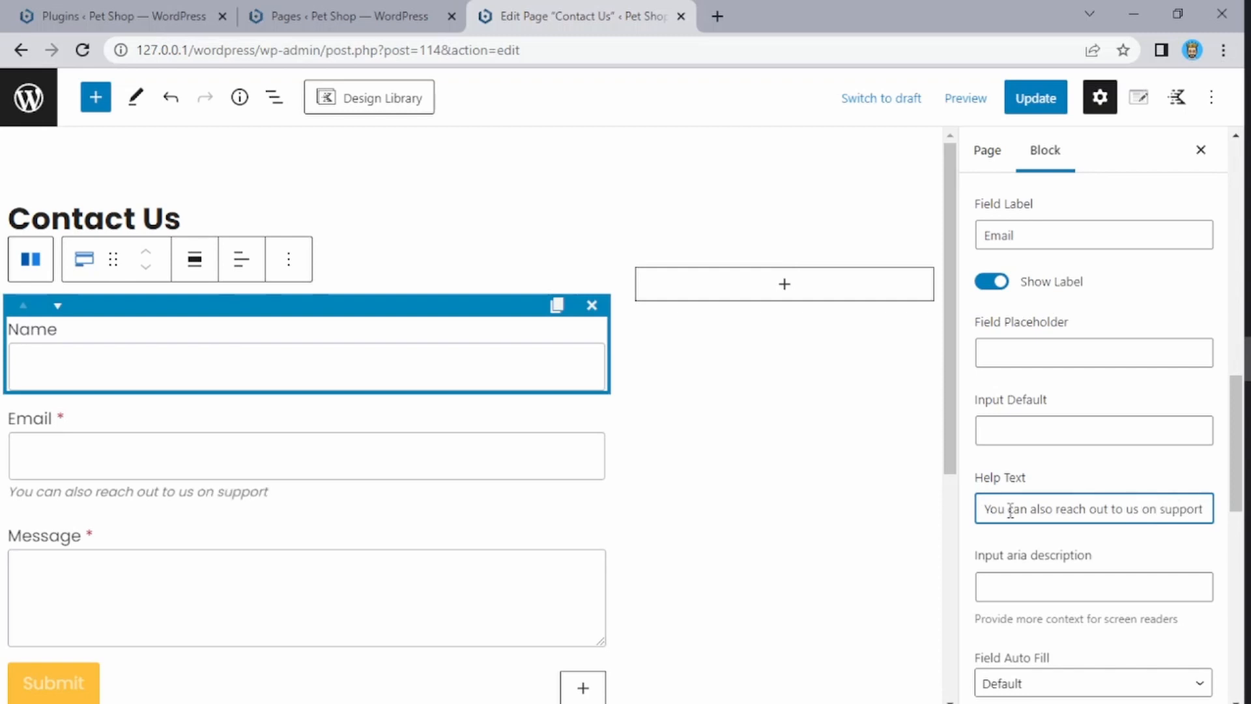
text(@do)
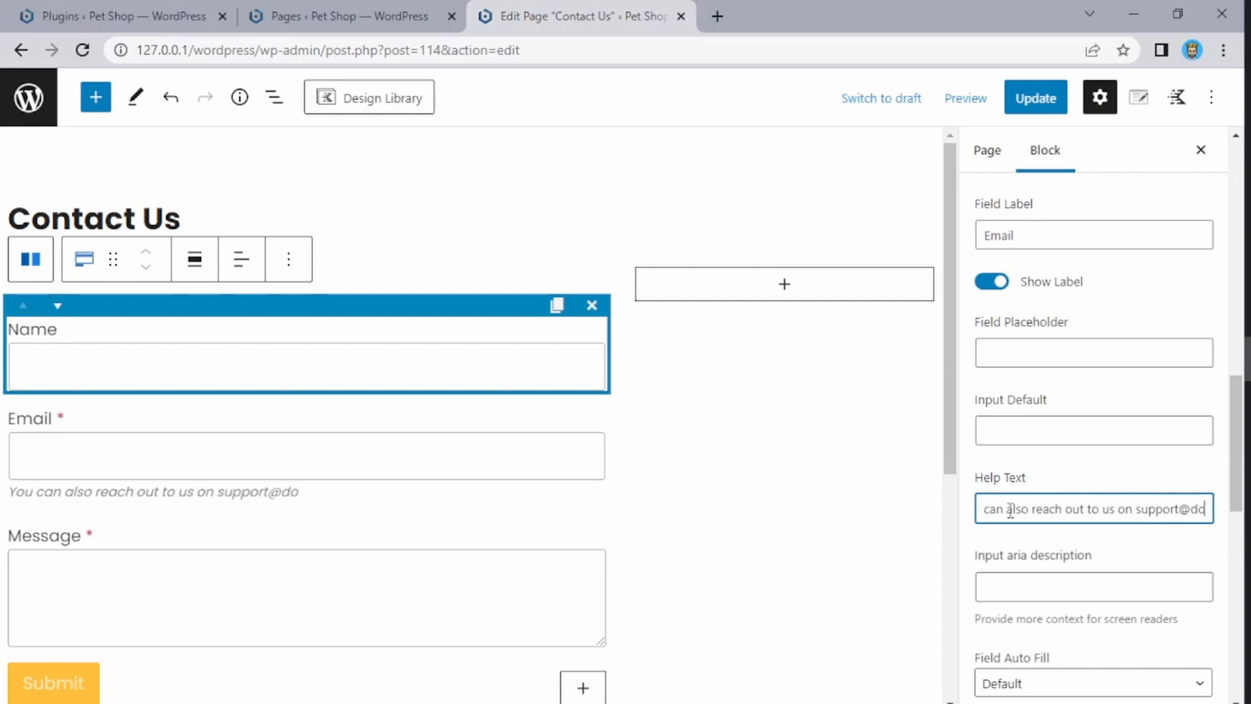
text(main.com)
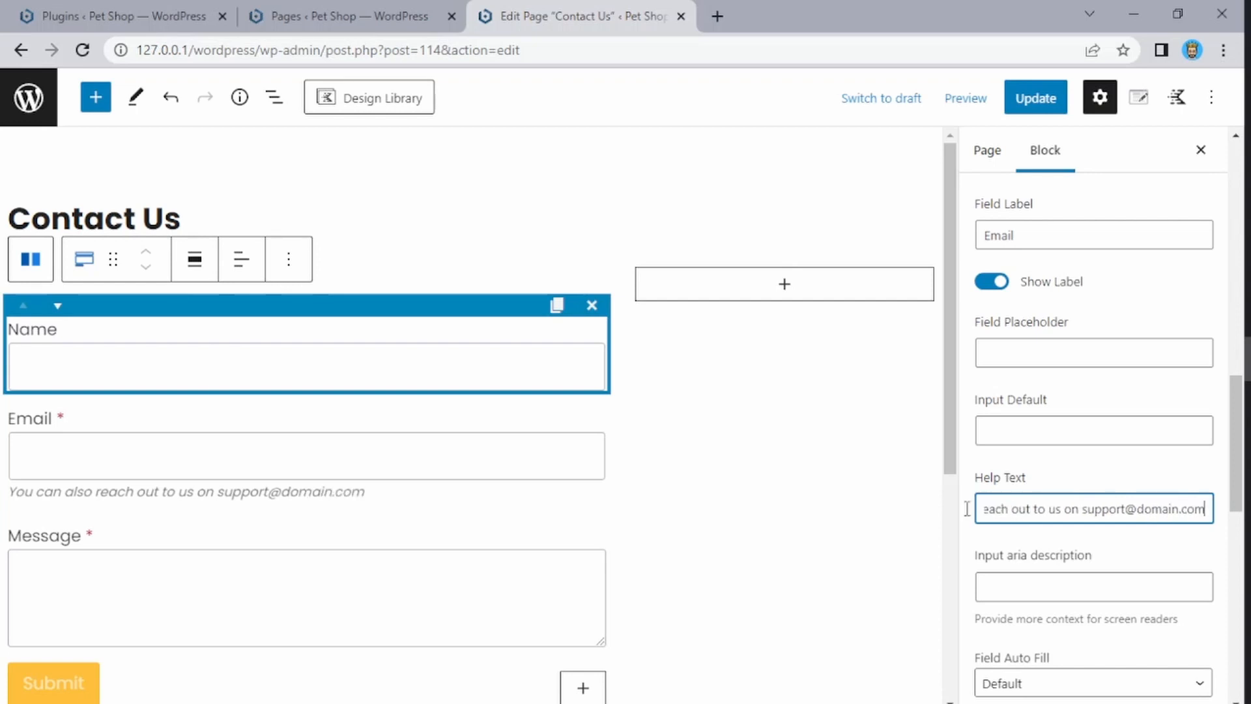
- Review the help text on the form and the Email field's remaining settings, including column width and error messages
scroll(329, 437, down, 2)
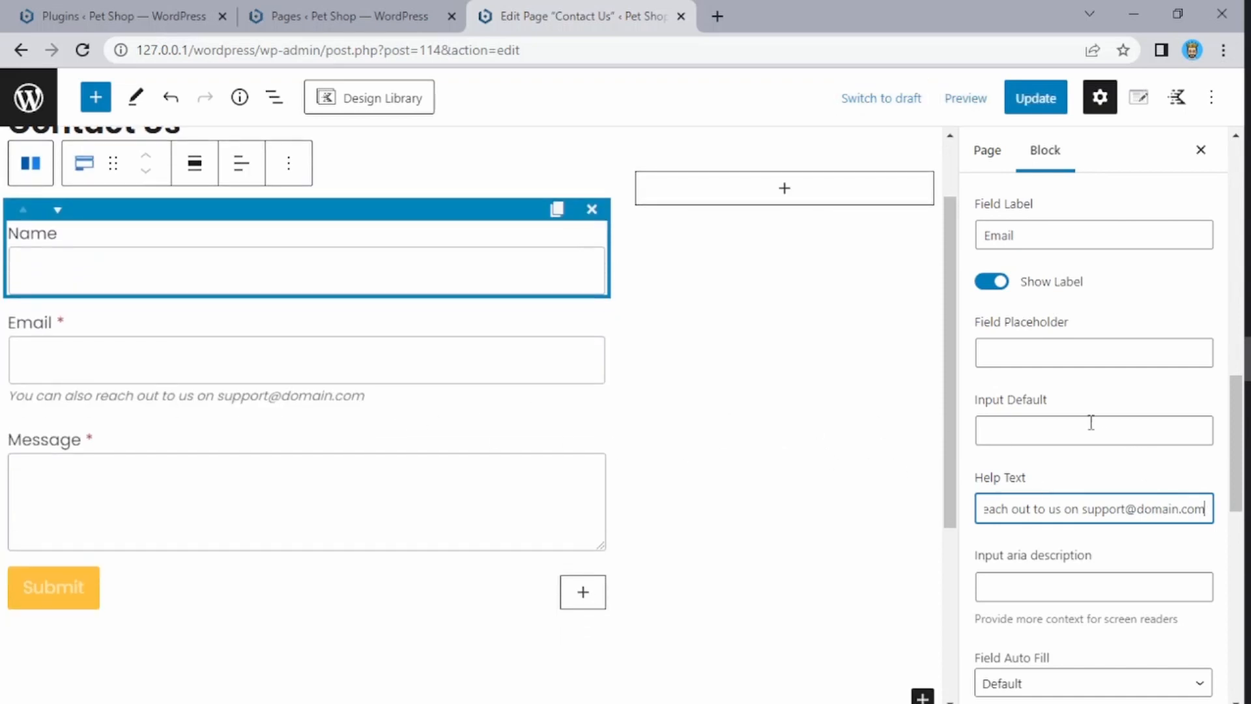
click(1041, 473)
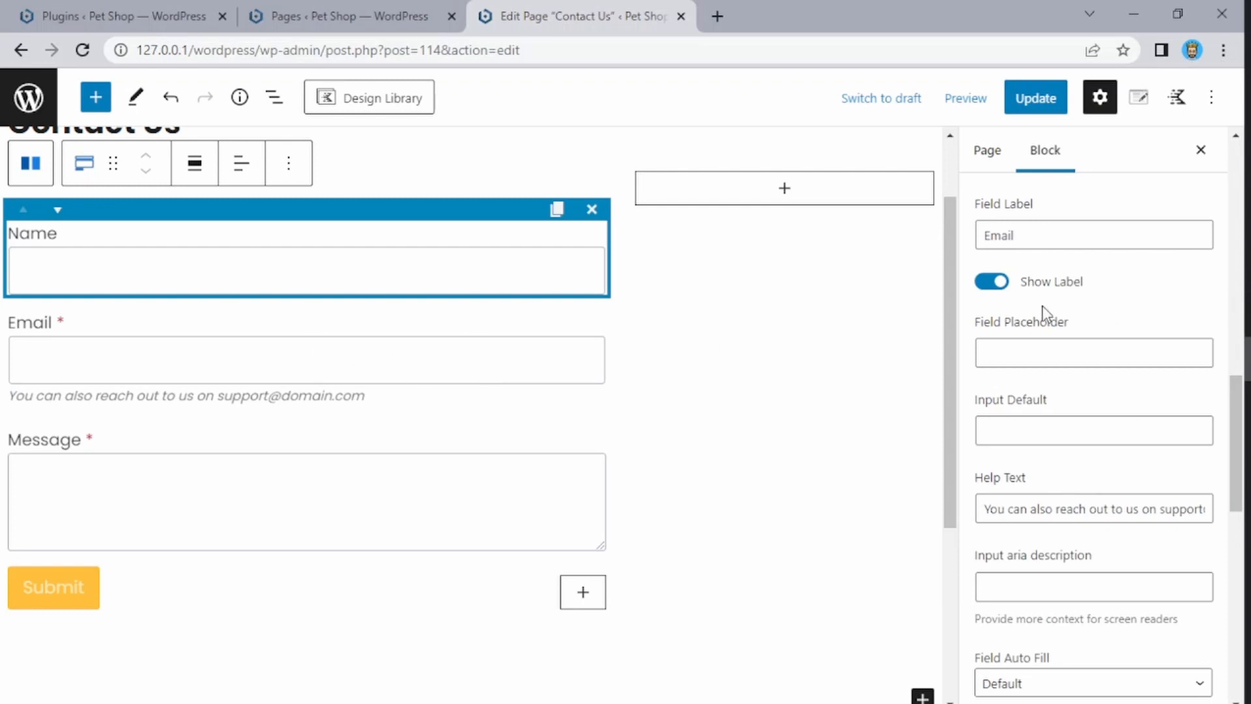
scroll(1041, 313, down, 4)
scroll(1041, 316, down, 5)
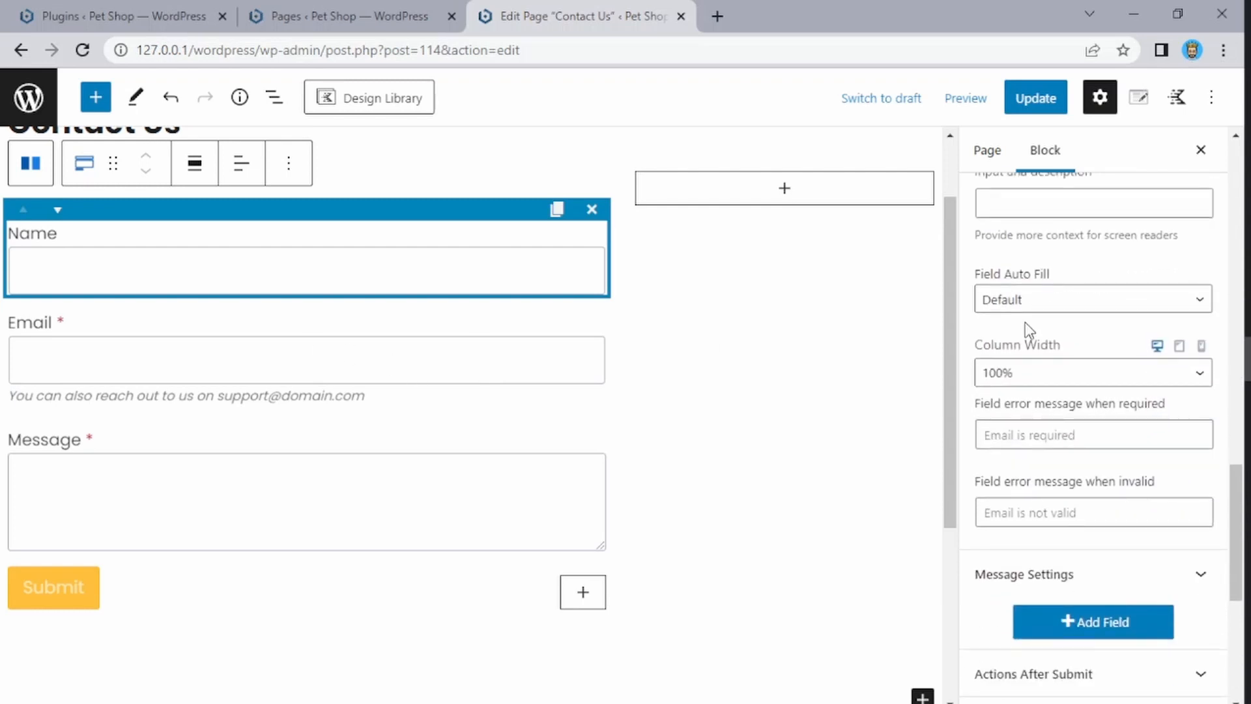
- Try a custom error message for invalid entries in the Email field and clear it again
scroll(1023, 306, up, 3)
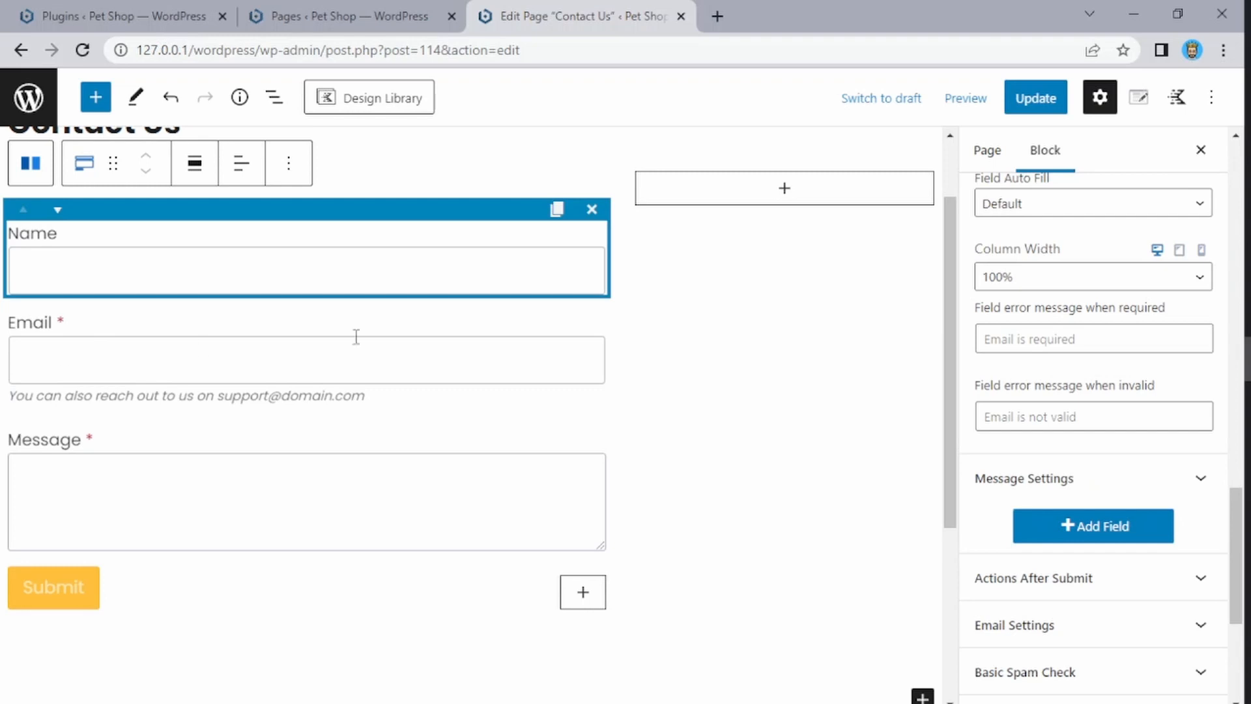
click(996, 341)
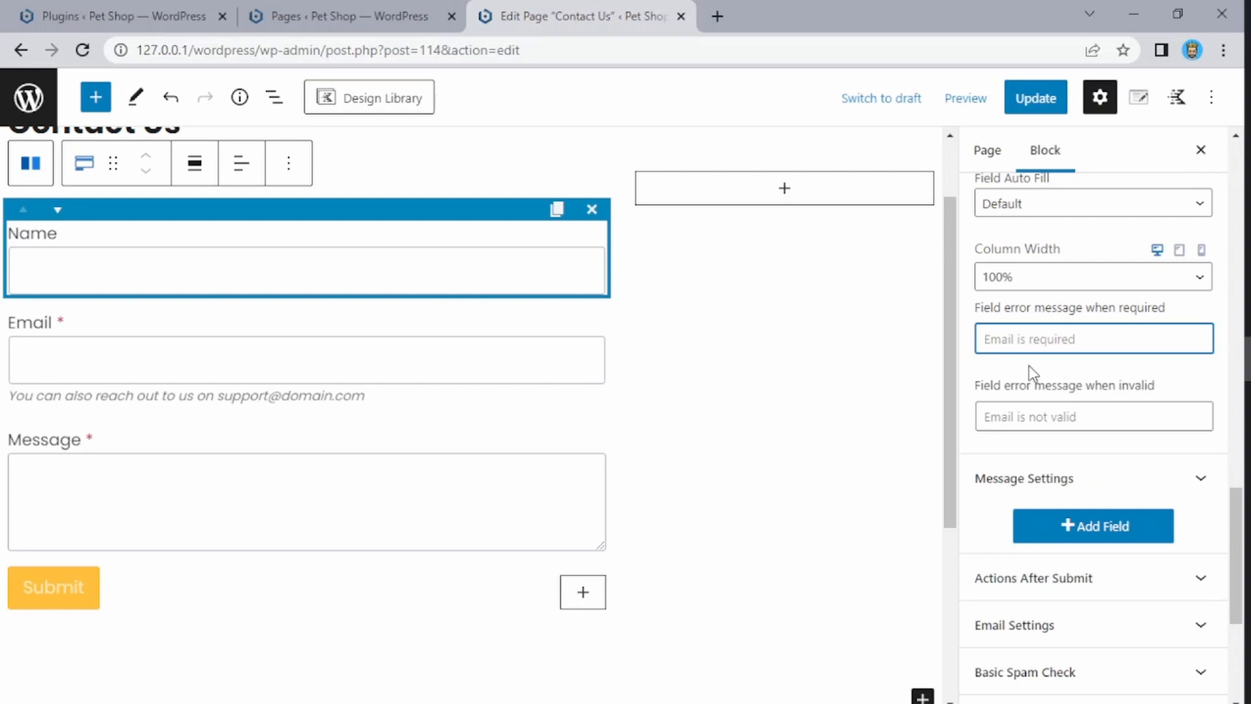
click(1017, 420)
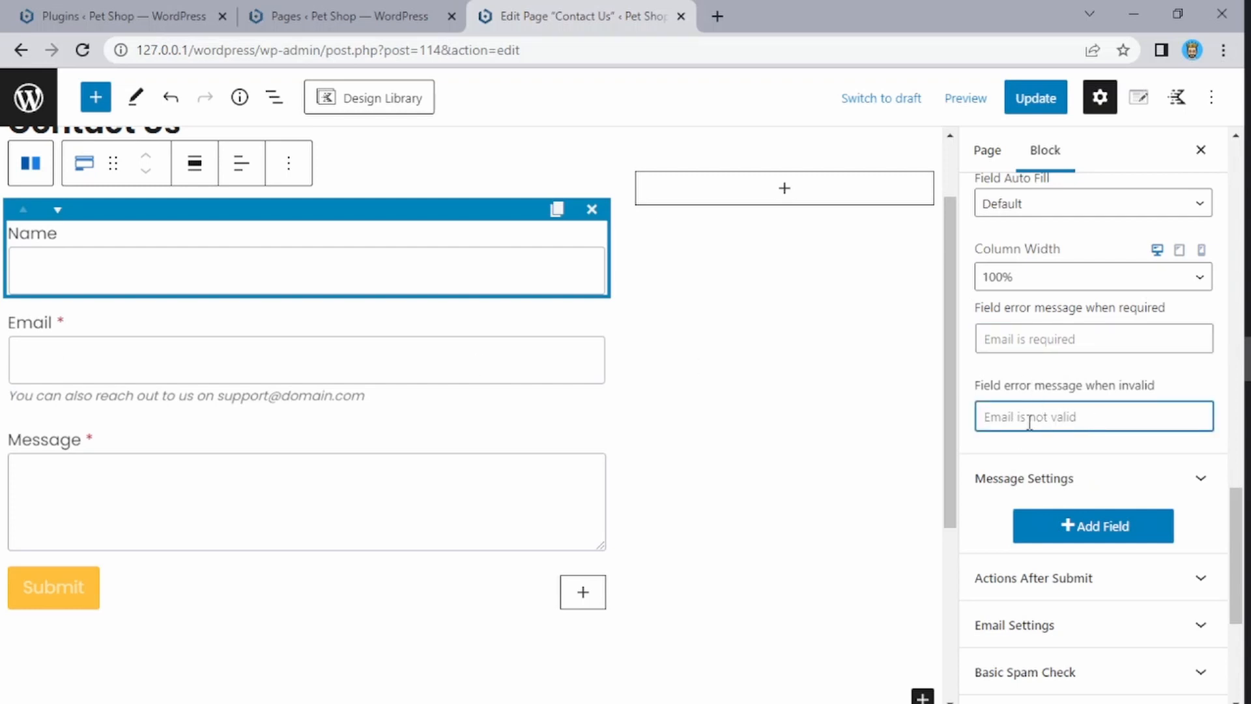
text(sdgdsjgh)
key(BackSpace)
key(BackSpace)
key(BackSpace)
key(BackSpace)
key(BackSpace)
key(BackSpace)
key(BackSpace)
key(BackSpace)
- Open the form's Message field settings and review its field type, required option and textarea rows
click(1062, 480)
scroll(1030, 338, up, 2)
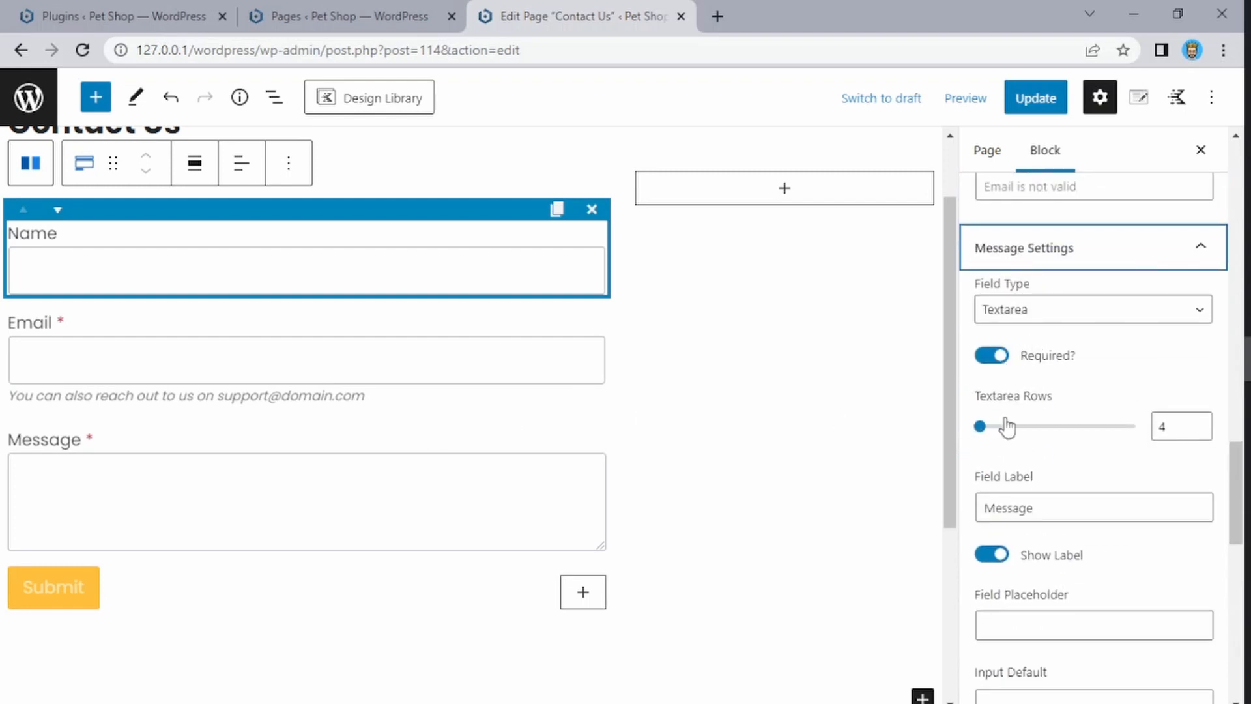
scroll(1081, 433, down, 2)
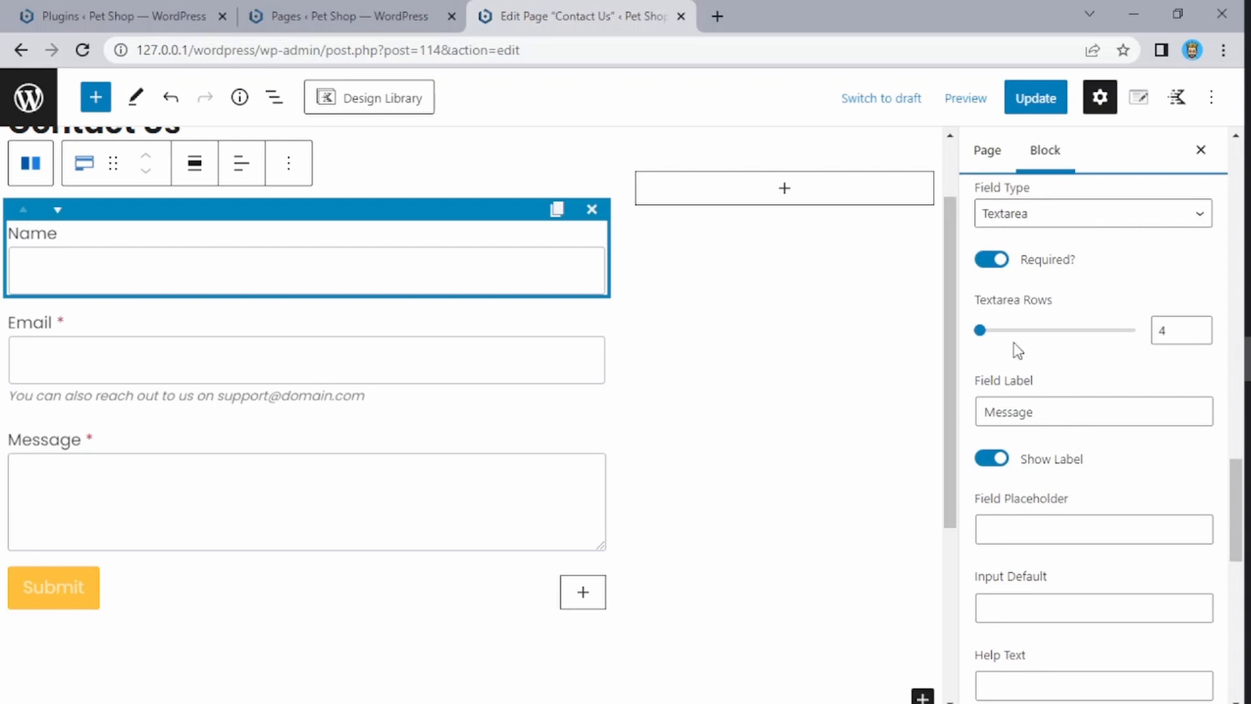
- Try 5 textarea rows for the Message field and set it back to 4
click(1197, 326)
click(1197, 327)
click(1198, 336)
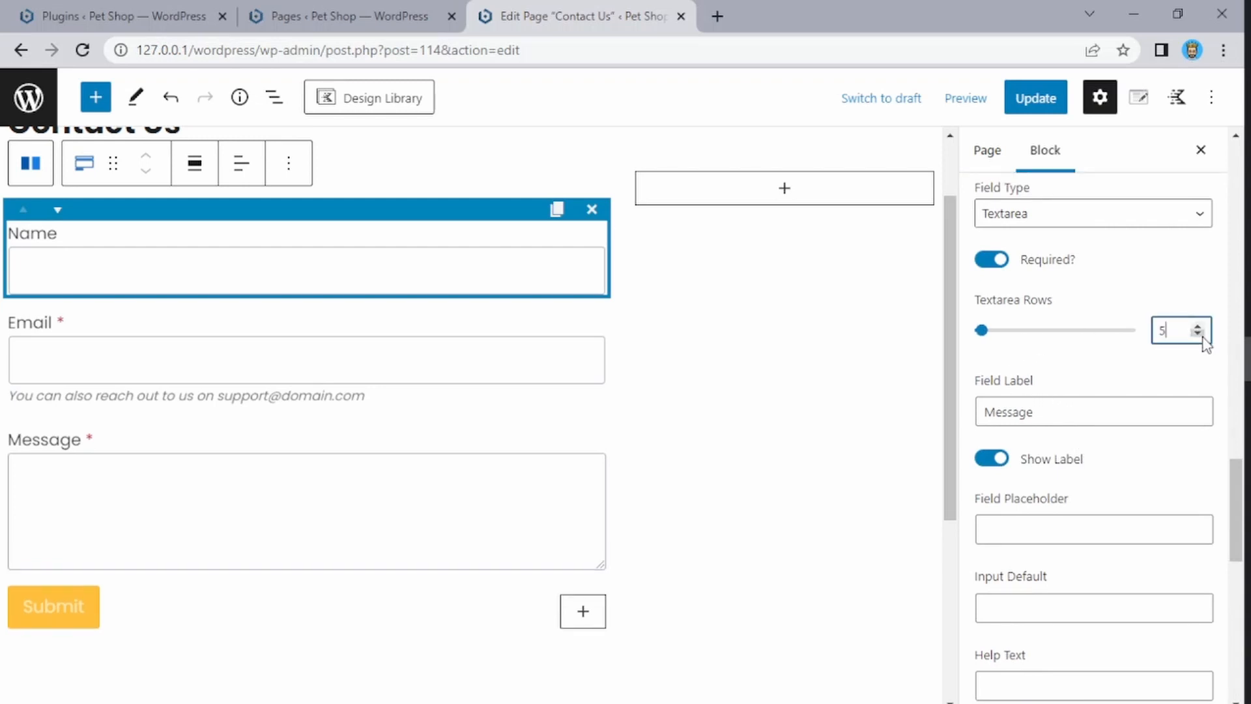
click(1198, 336)
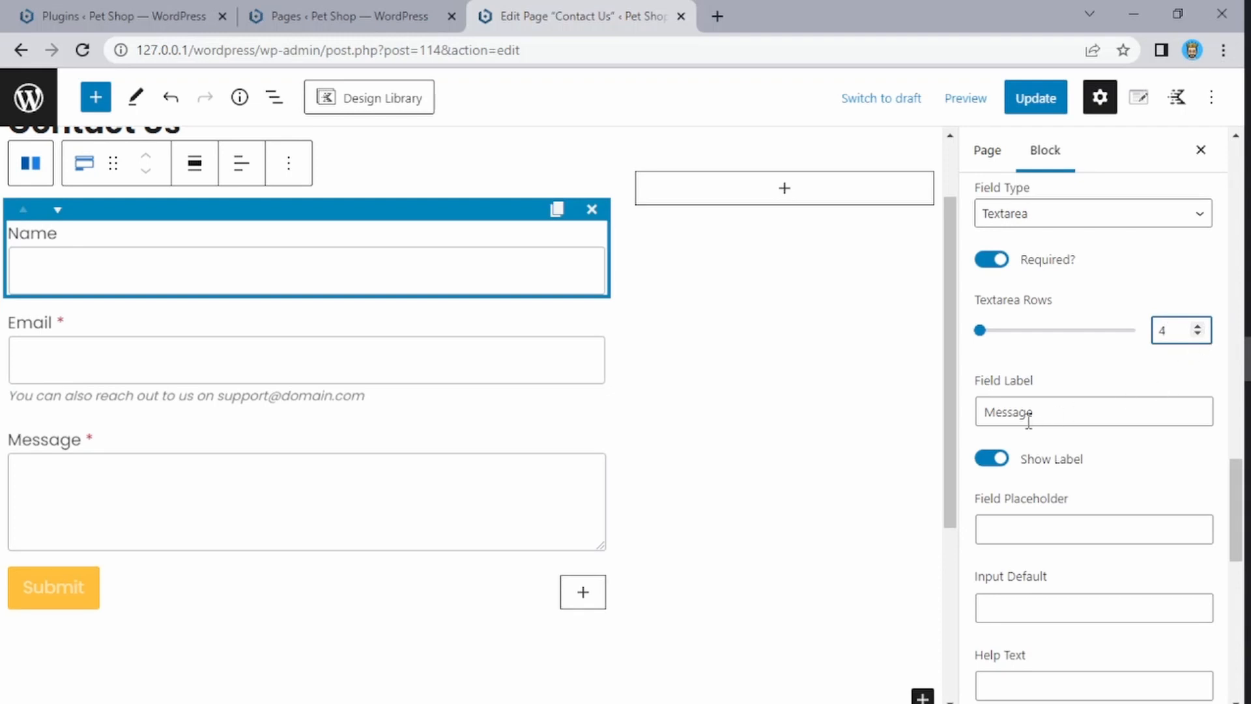
- Set the Message field's placeholder to "Kindly include your order number if any." and check it on the form
click(1074, 411)
scroll(1072, 453, down, 2)
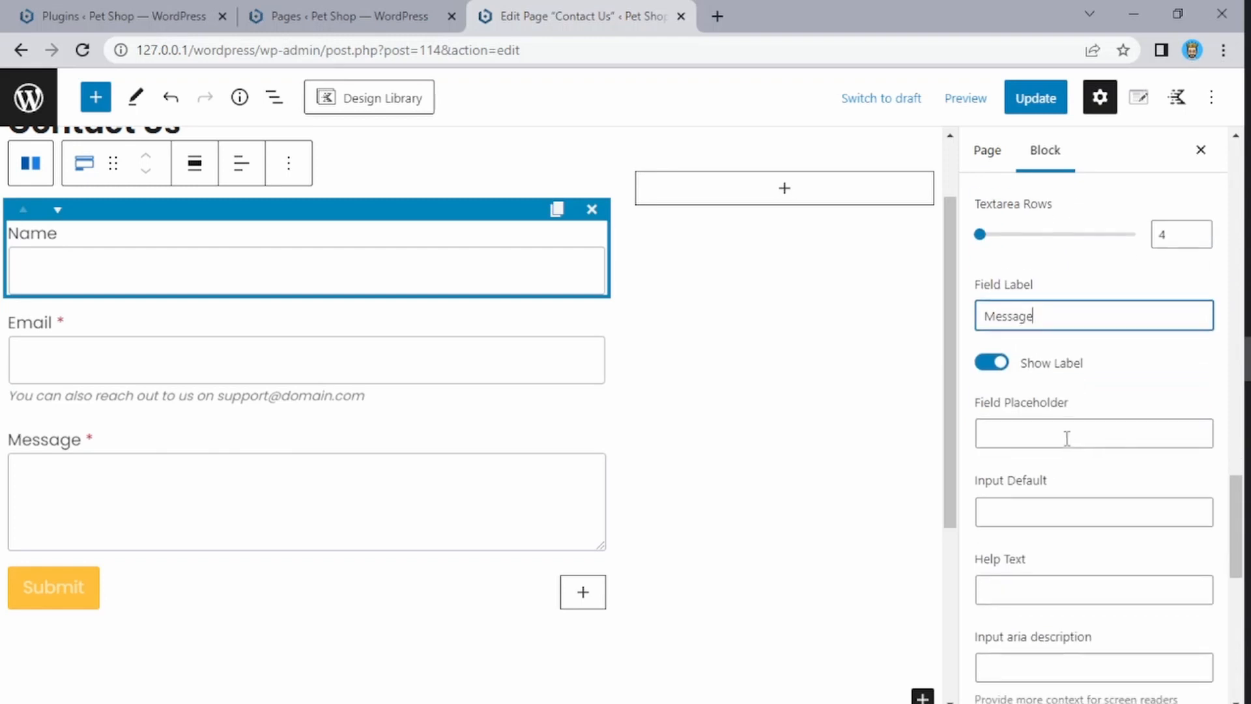
scroll(1067, 437, down, 2)
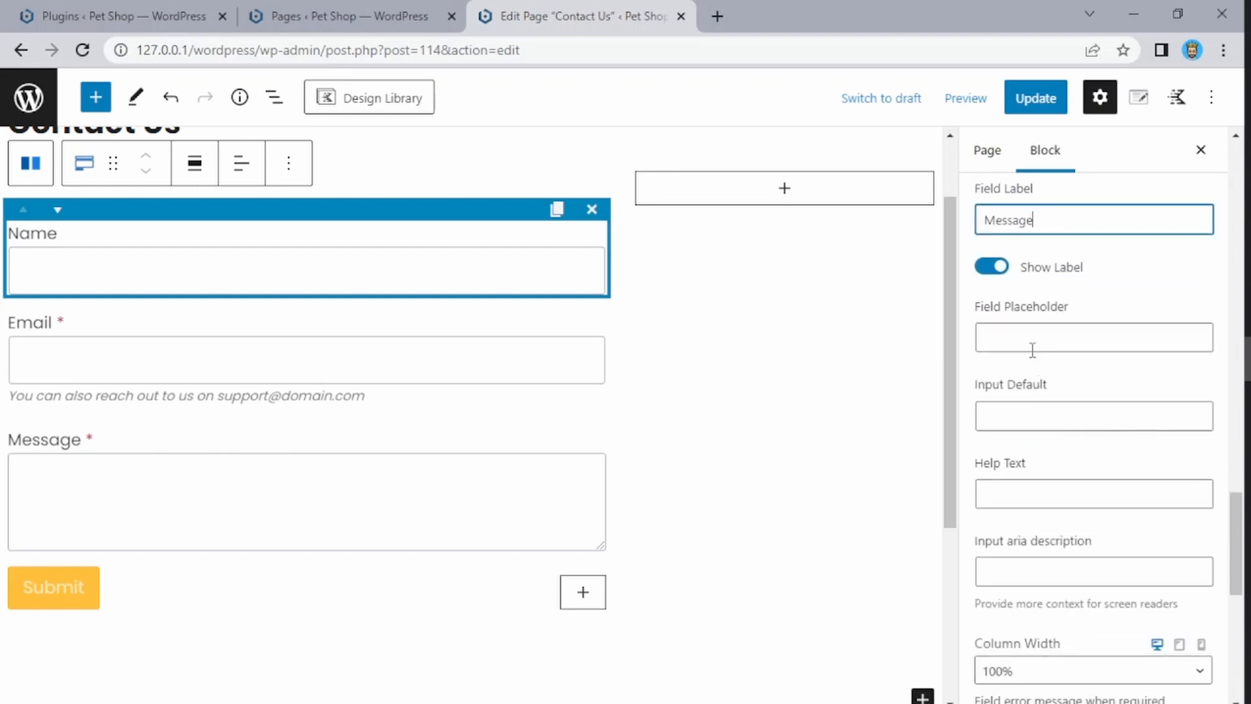
click(1028, 345)
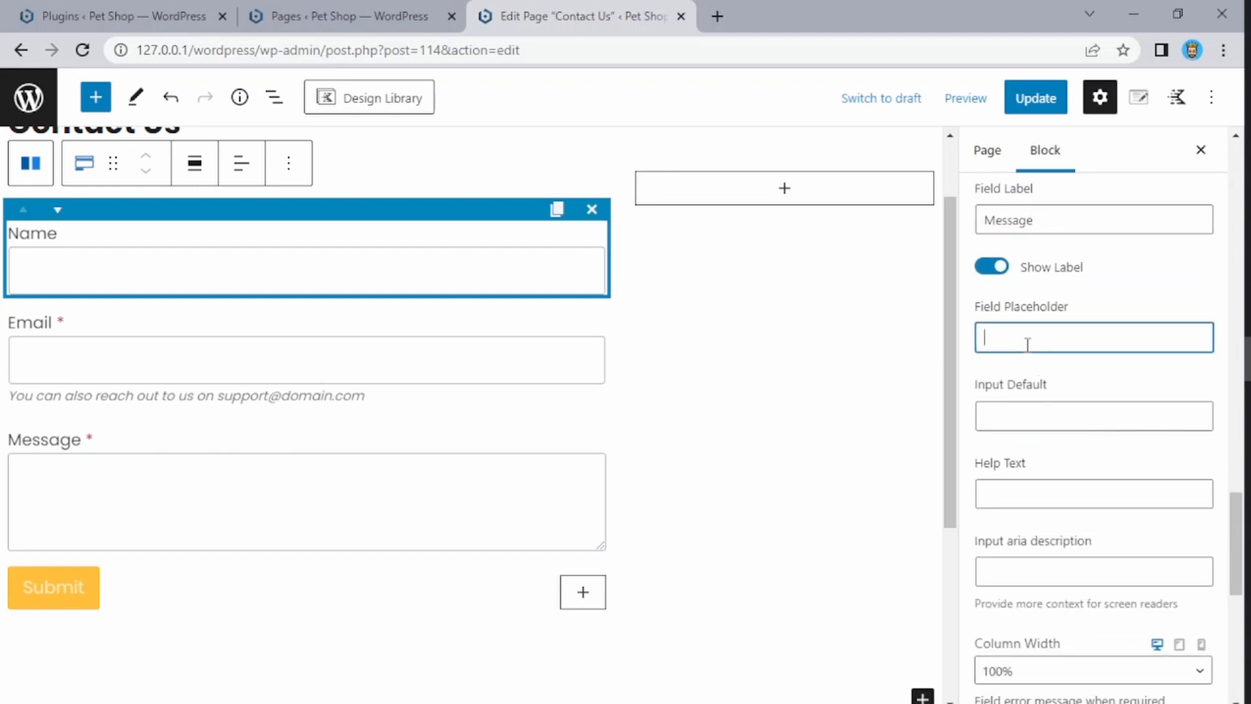
text(Kindly inclu)
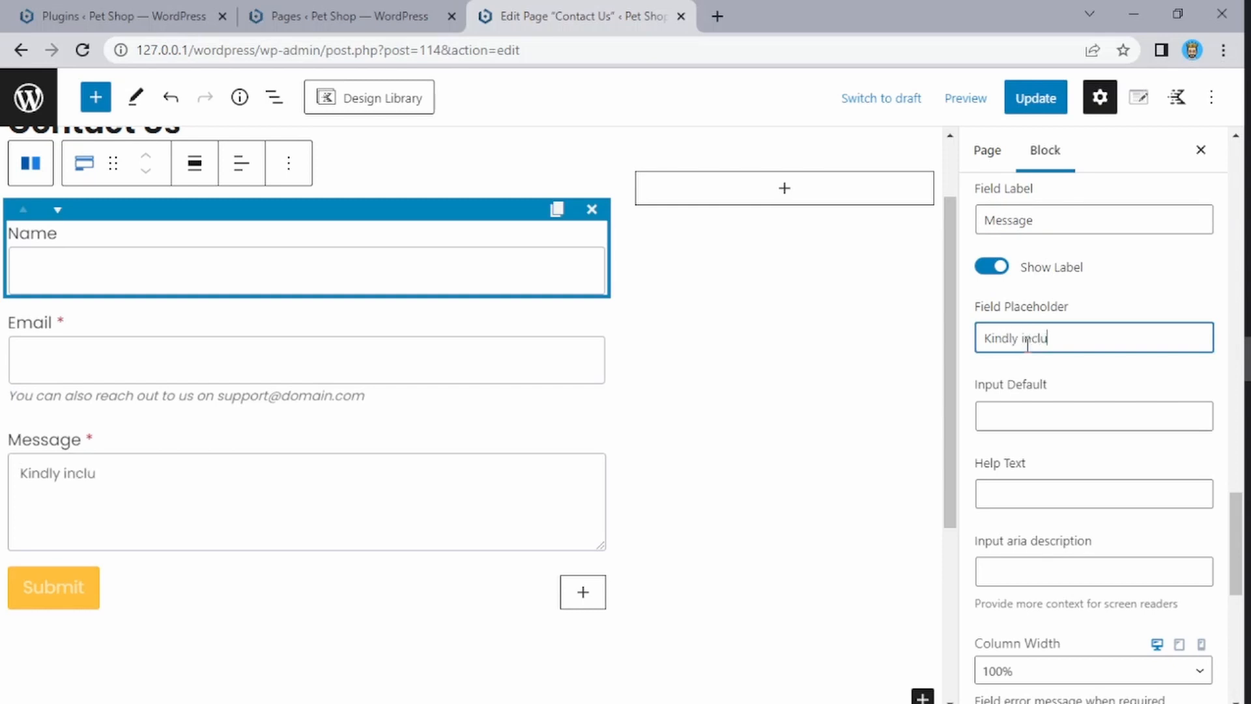
text(de your orde)
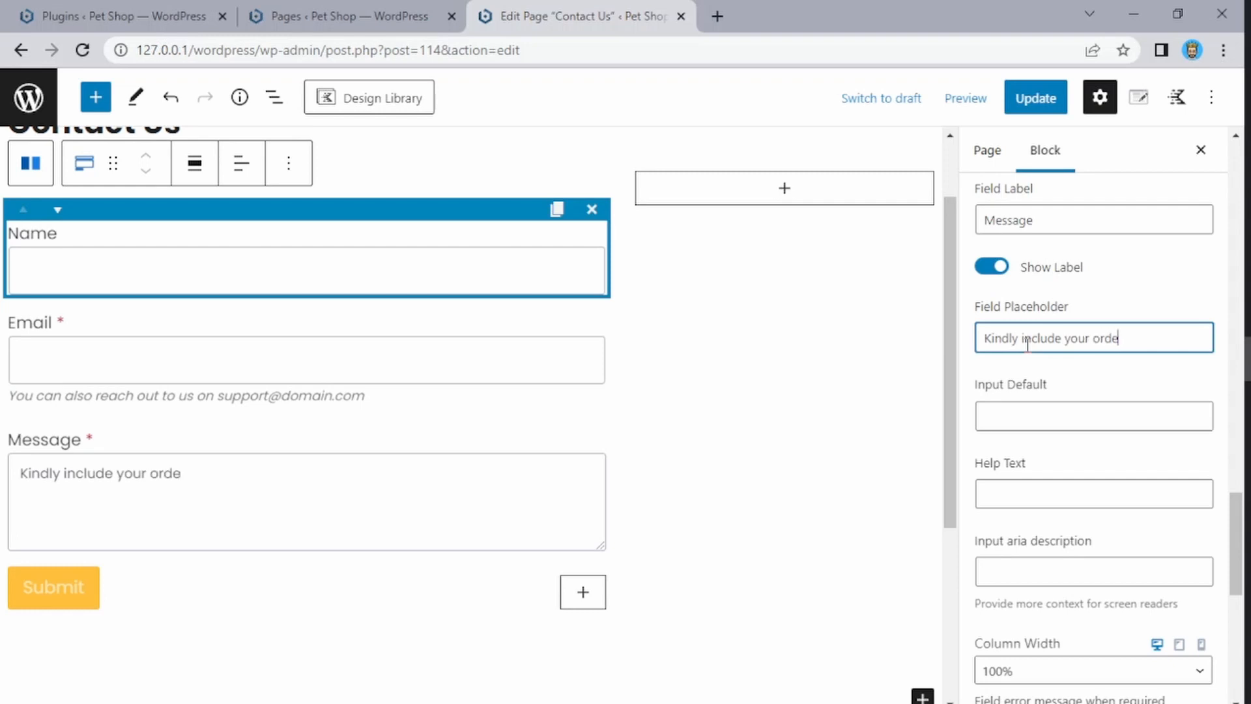
text(r number)
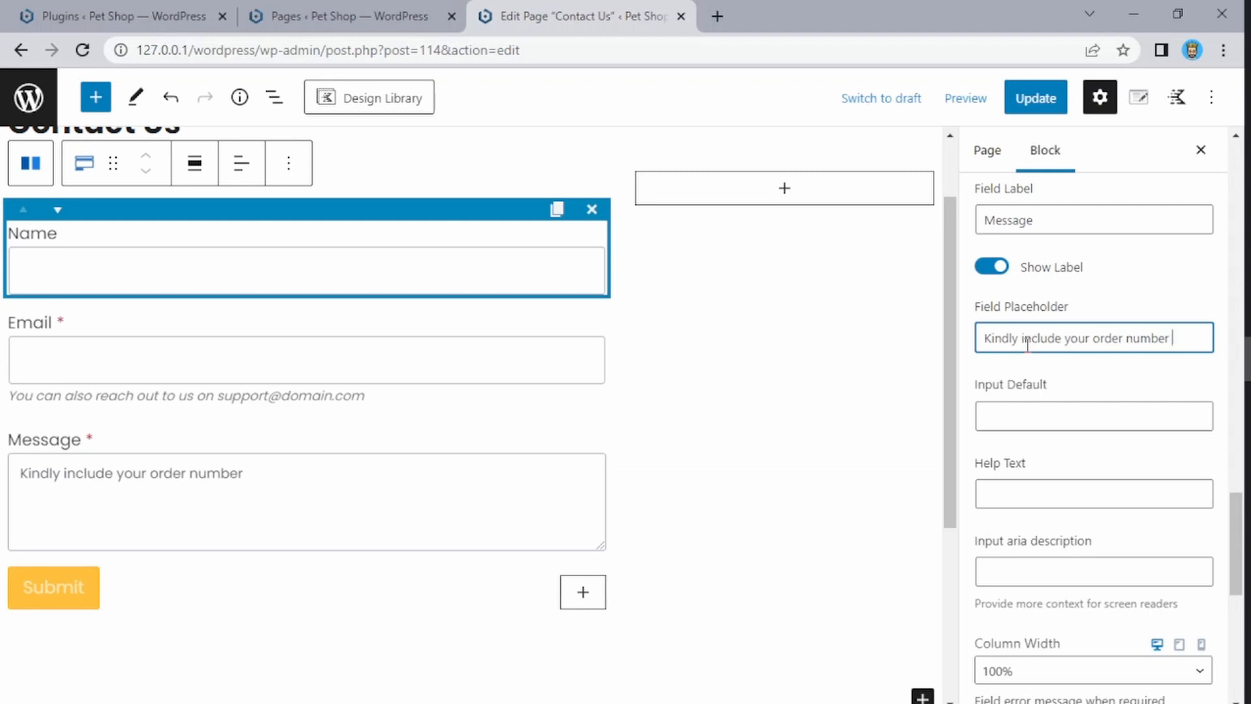
text(if any.)
click(77, 491)
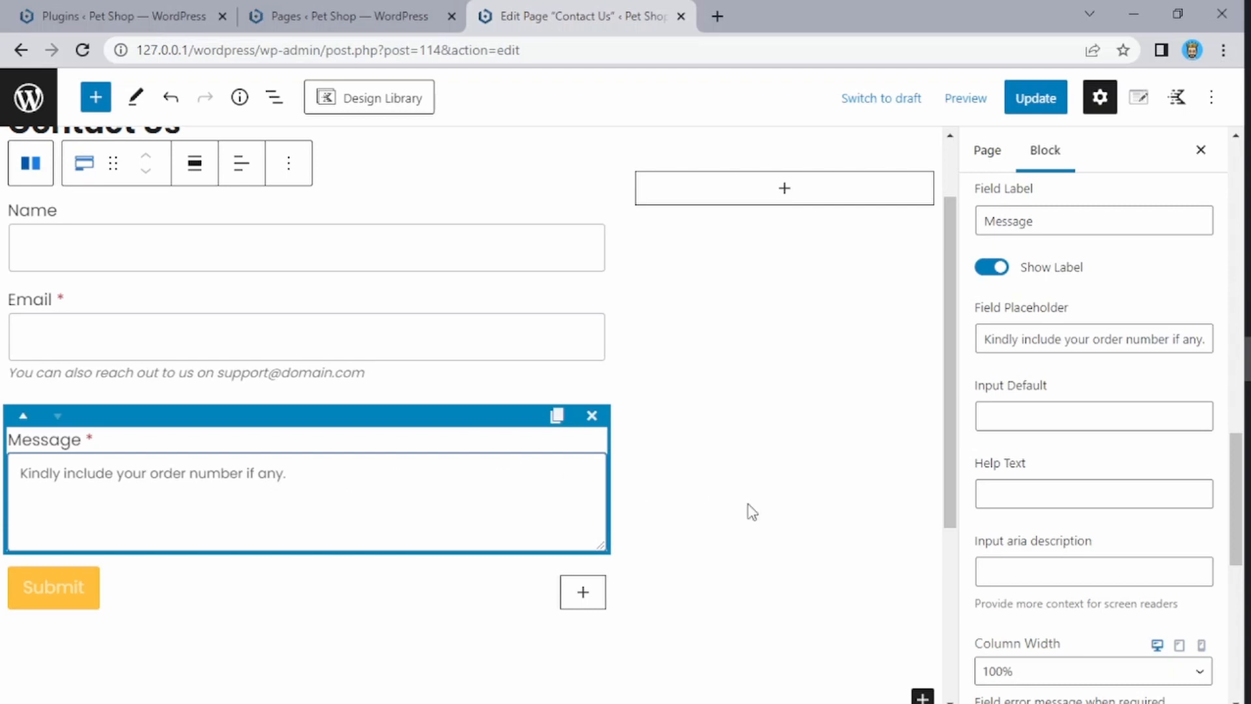
- Review the Message field's remaining settings, including help text, column width and the required error message
scroll(1018, 366, down, 2)
scroll(1018, 366, down, 4)
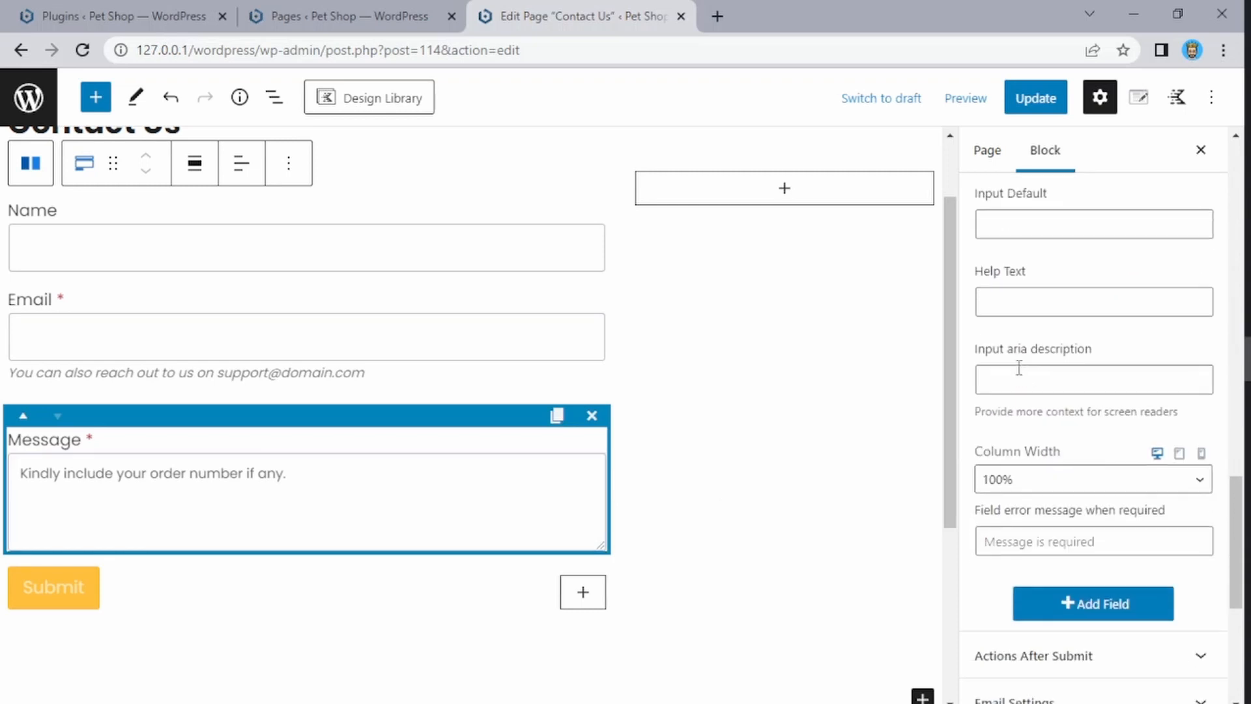
scroll(1017, 366, up, 4)
scroll(1017, 366, down, 2)
scroll(1020, 377, down, 4)
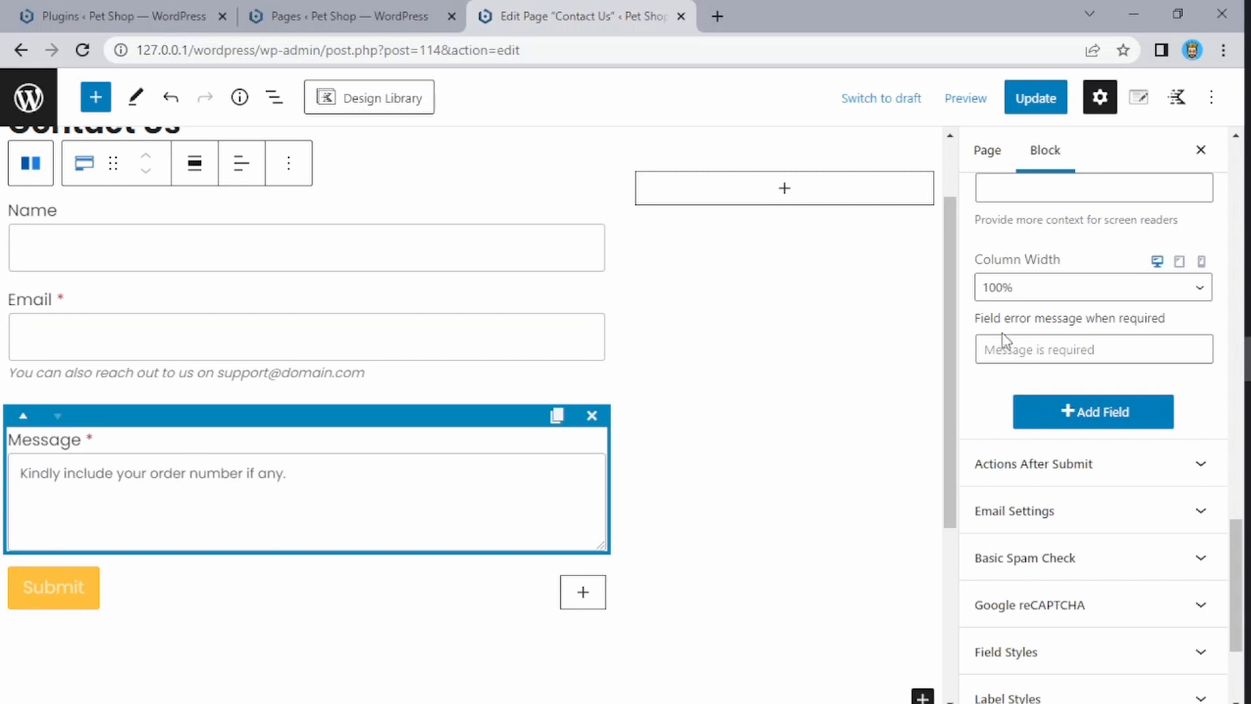
click(1001, 352)
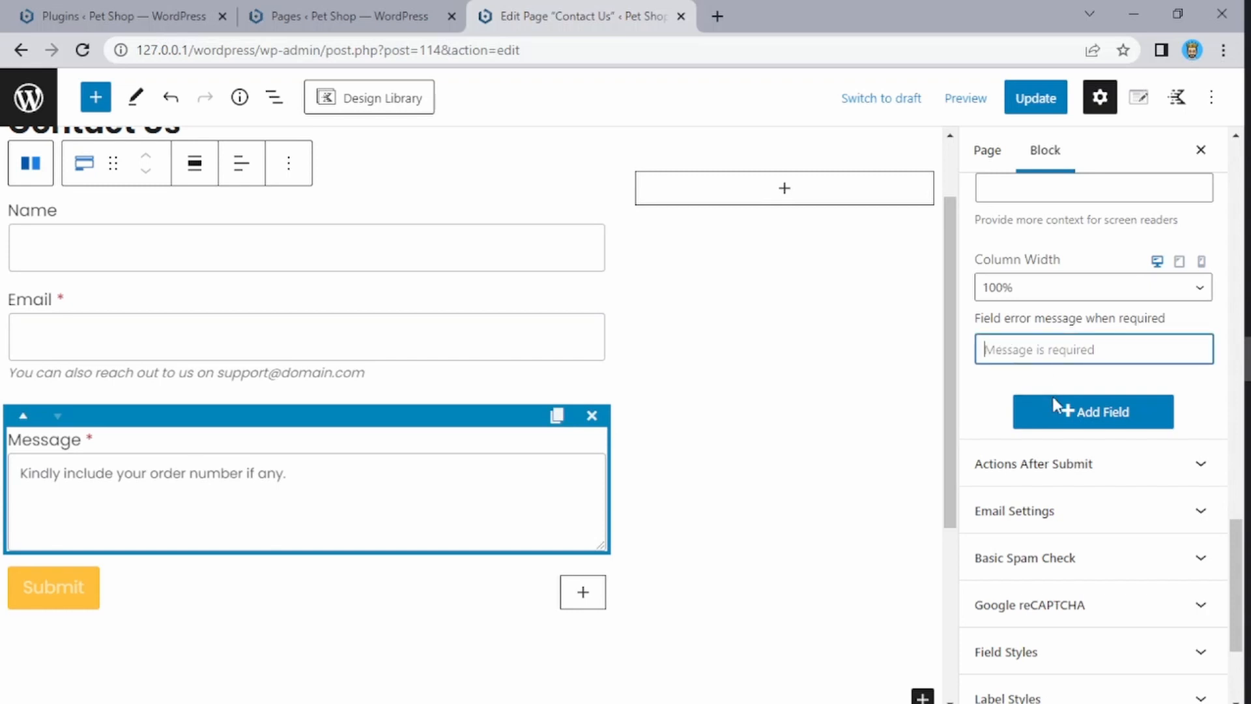
- Add a fourth field to the form with the Telephone type and label it "Phone"
click(1064, 420)
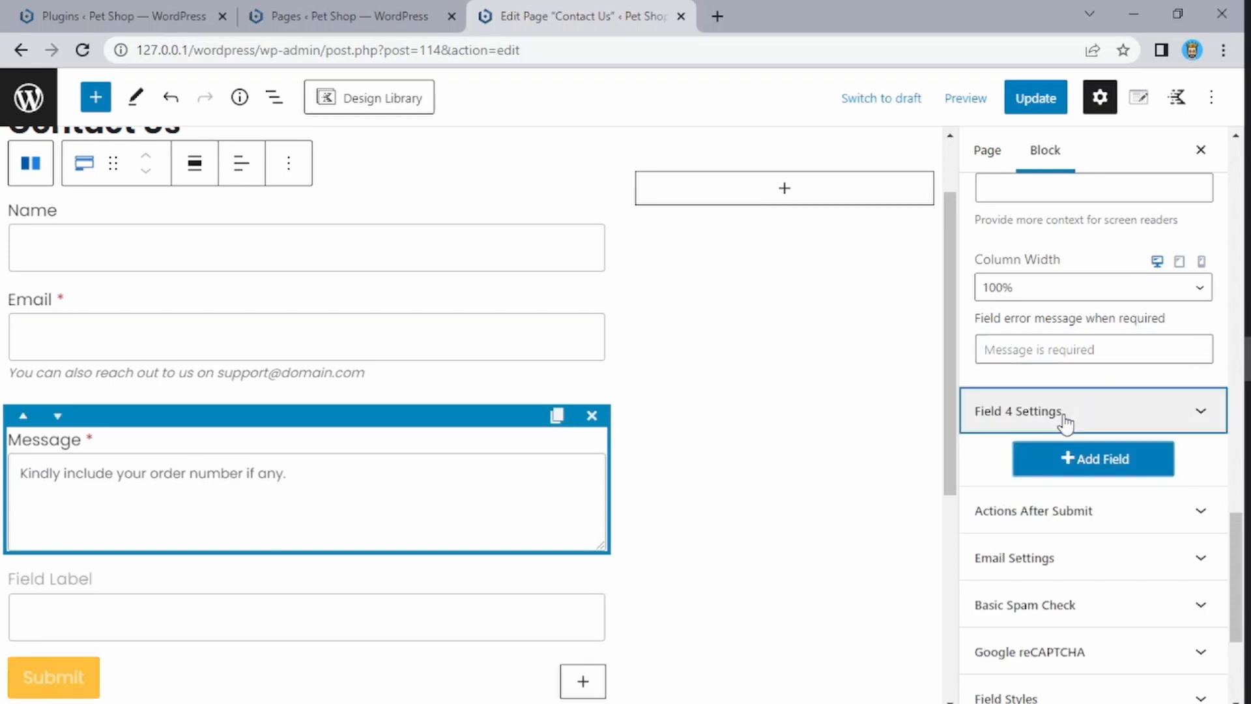
click(1063, 422)
click(1031, 319)
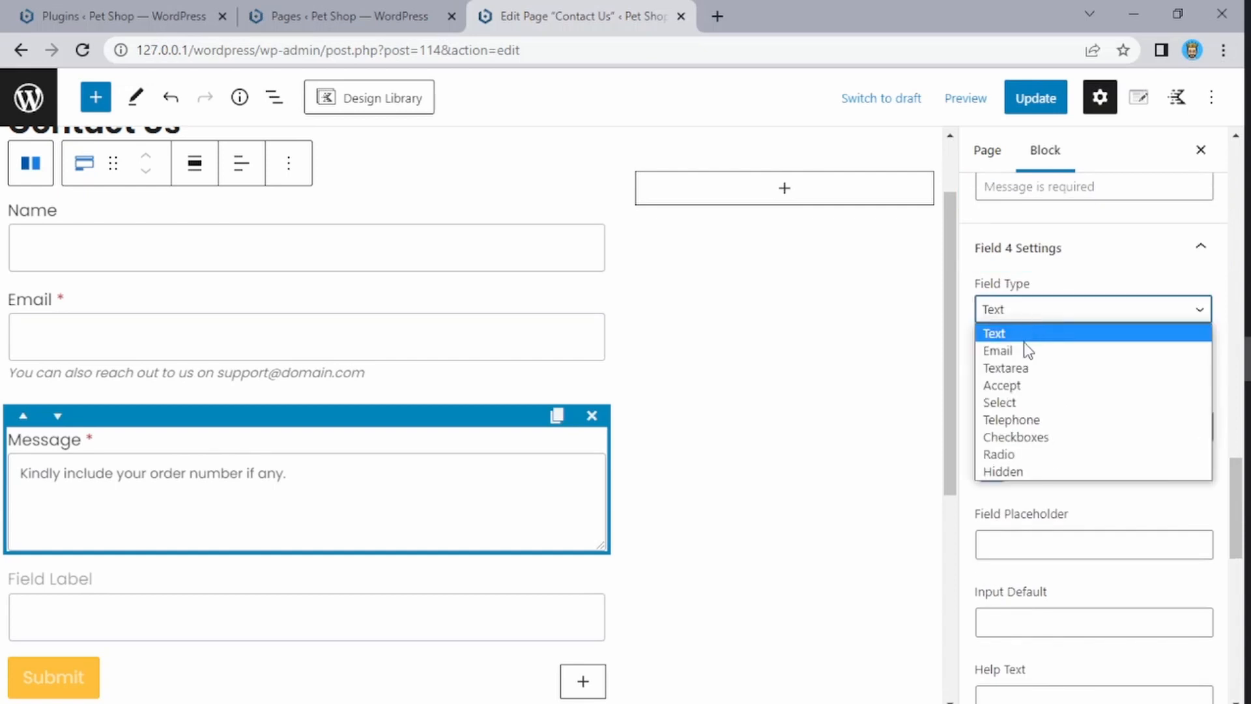
click(1028, 421)
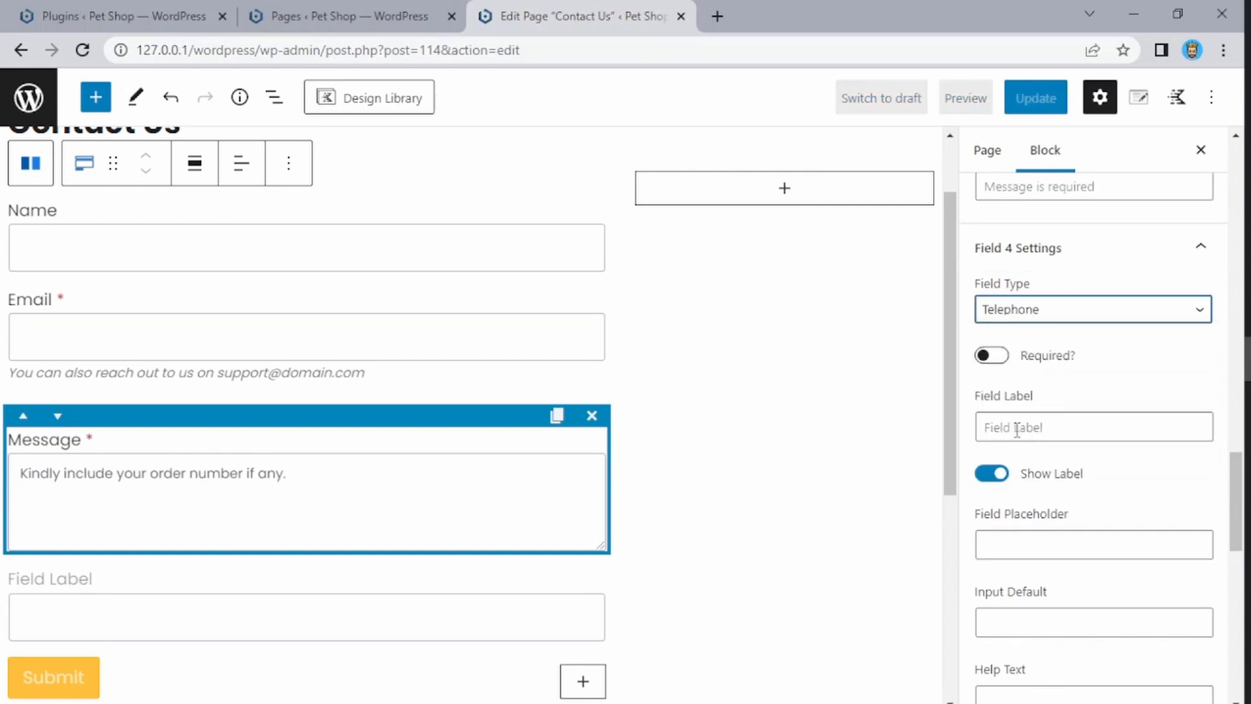
click(1017, 429)
text(Ph)
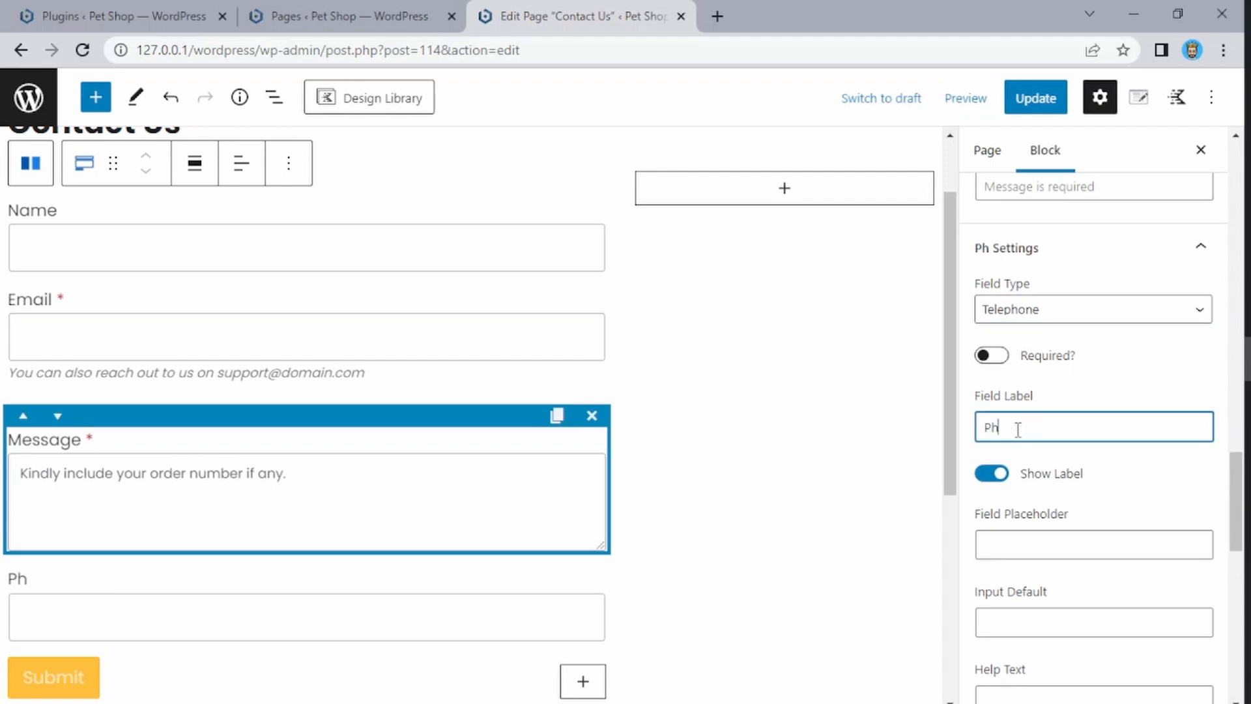
text(one)
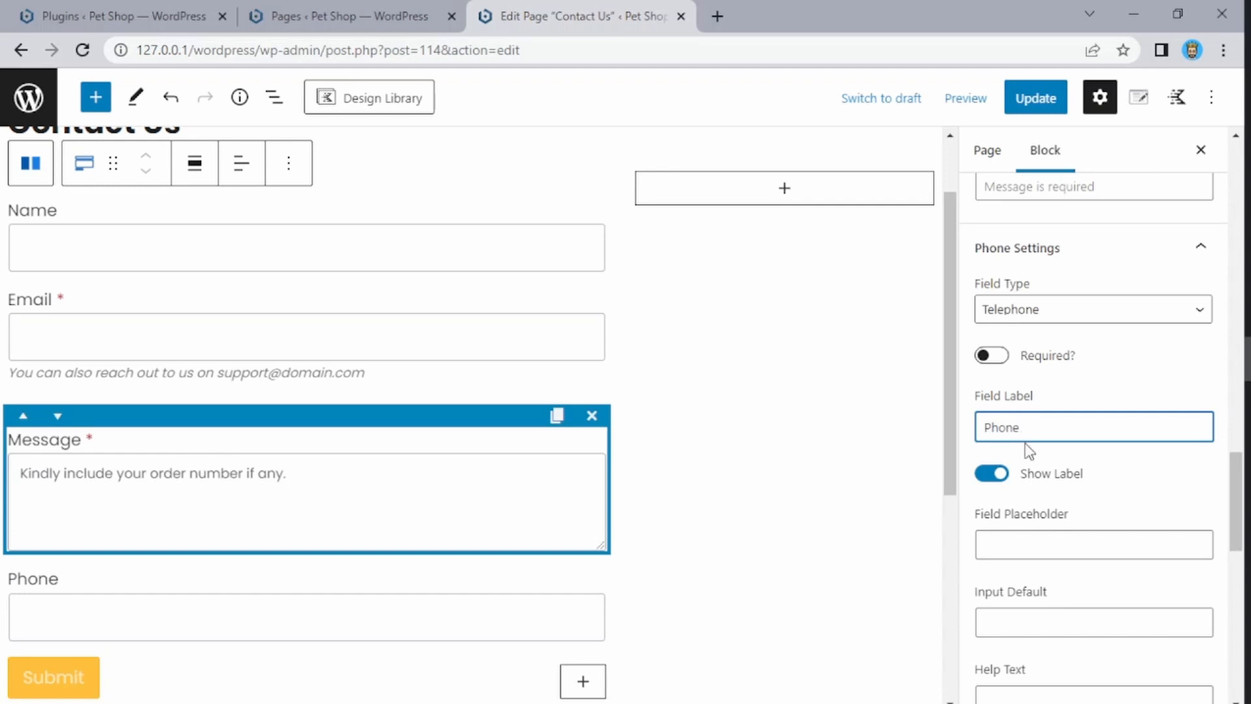
- Set the Phone field's help text to "You can also reach out to us on" followed by the support phone number
scroll(1026, 443, down, 4)
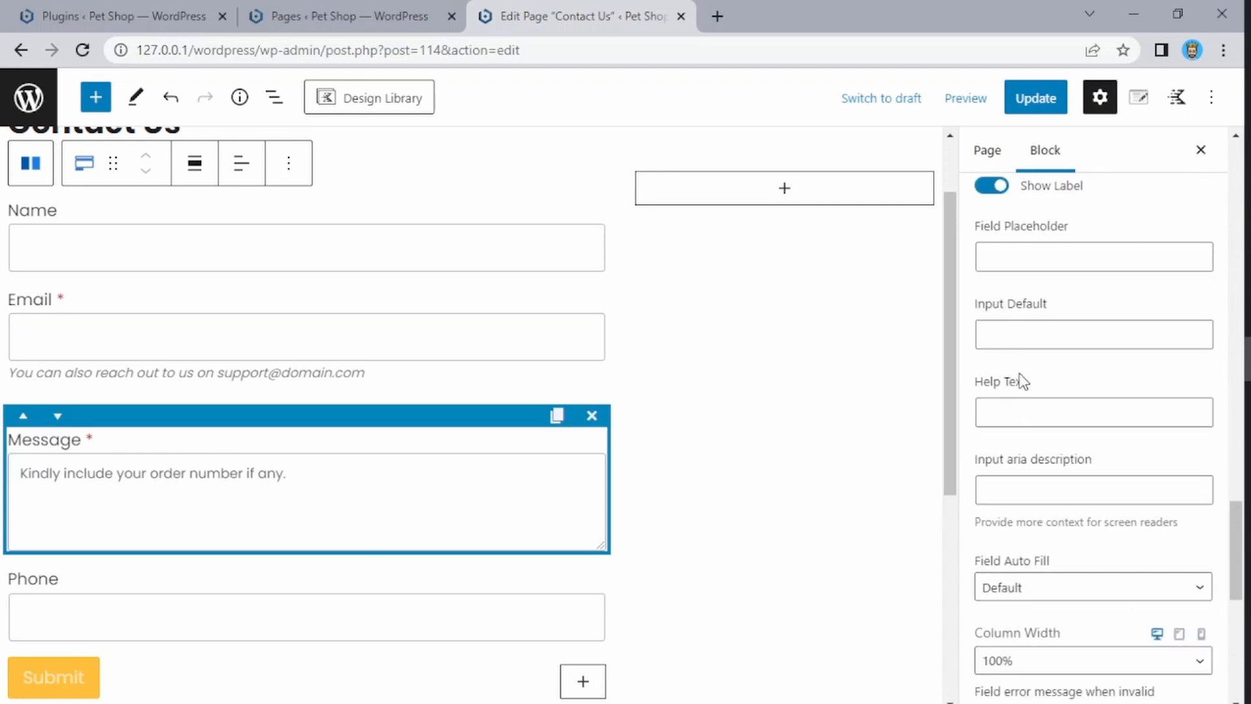
click(1015, 414)
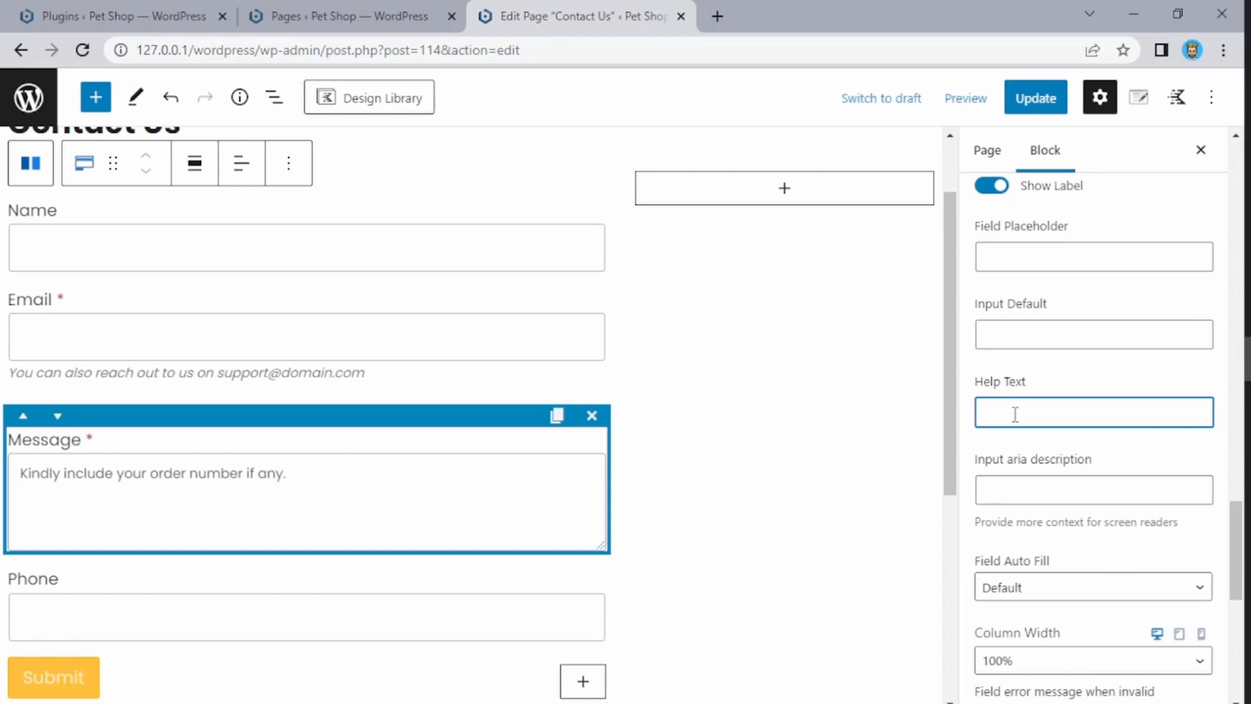
scroll(1014, 424, up, 1)
text(Y)
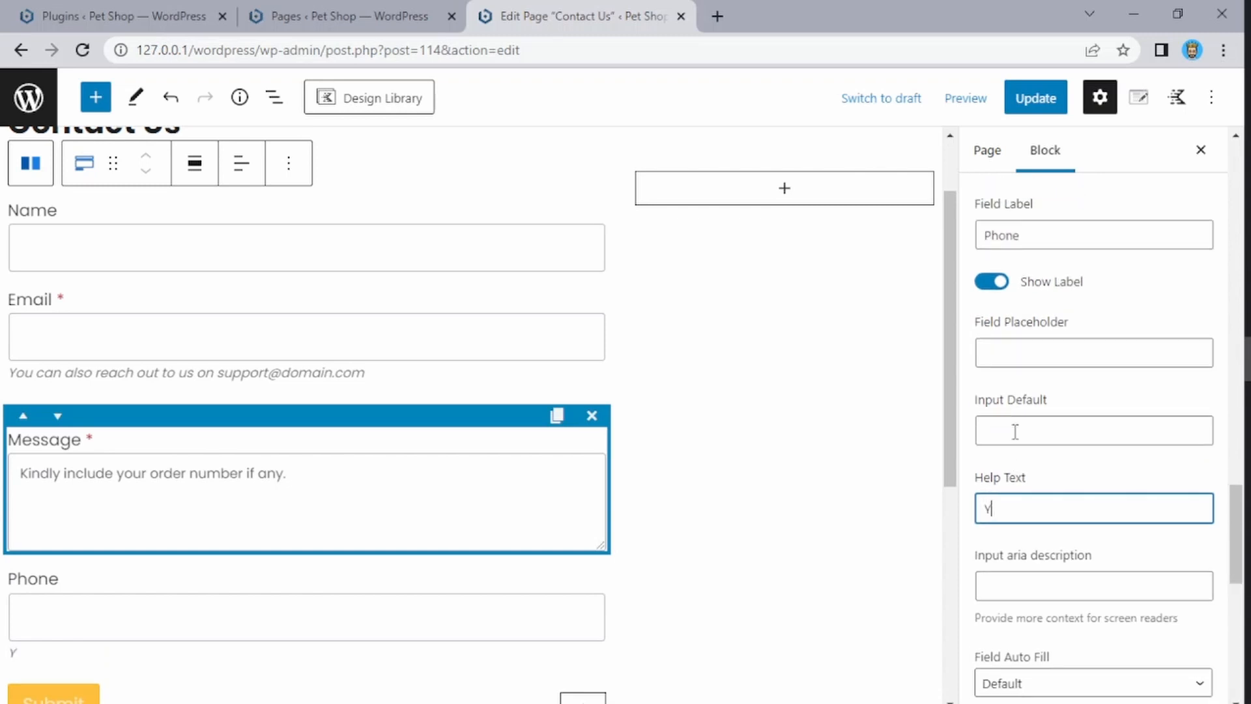
text(ou can also reach )
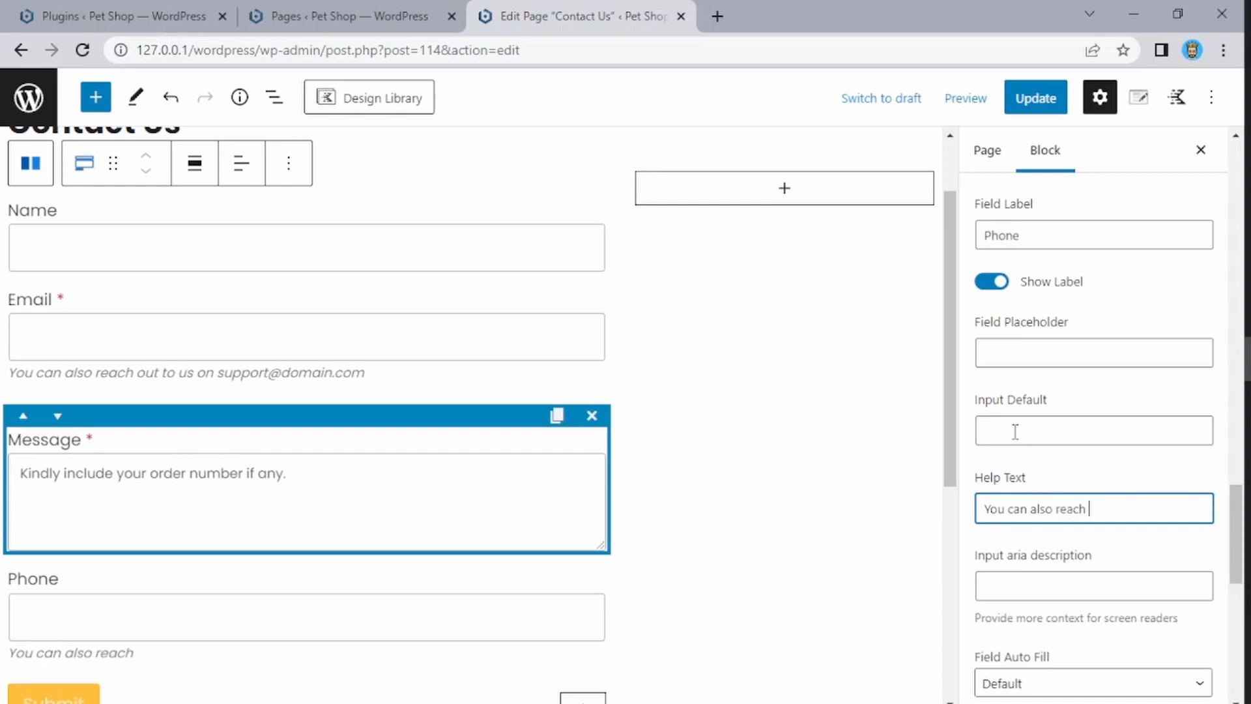
text(out to us on)
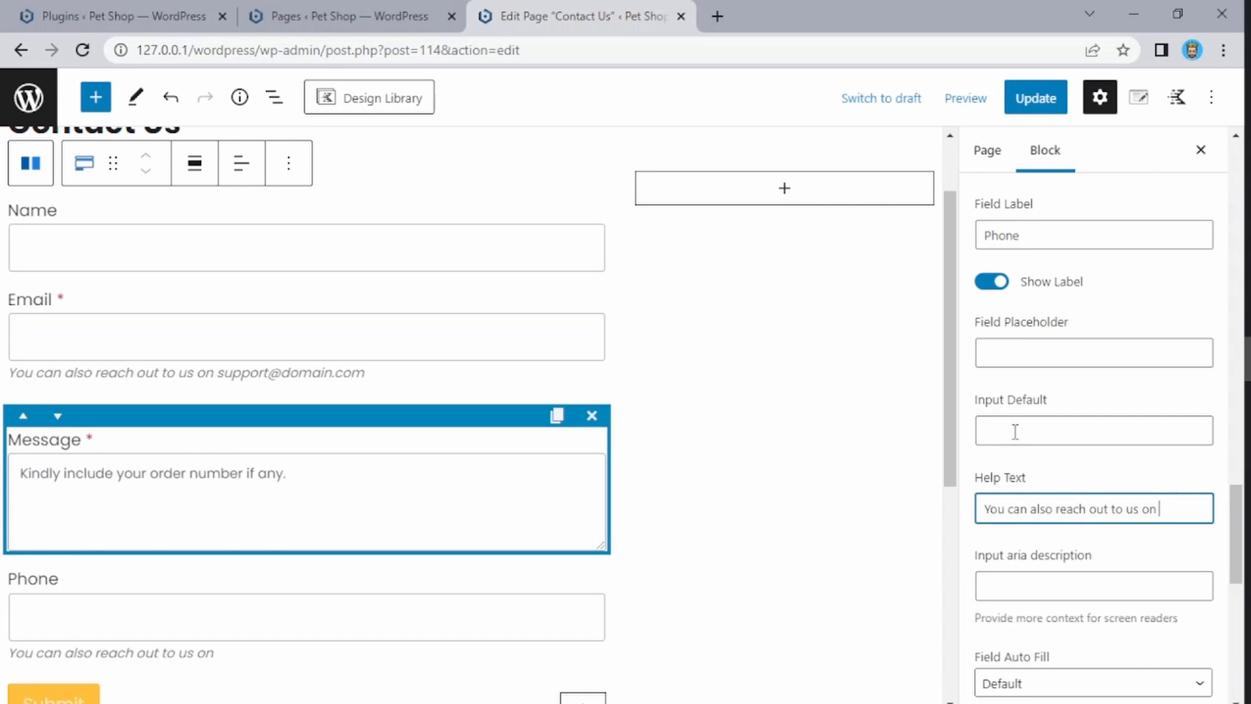
scroll(1015, 431, up, 3)
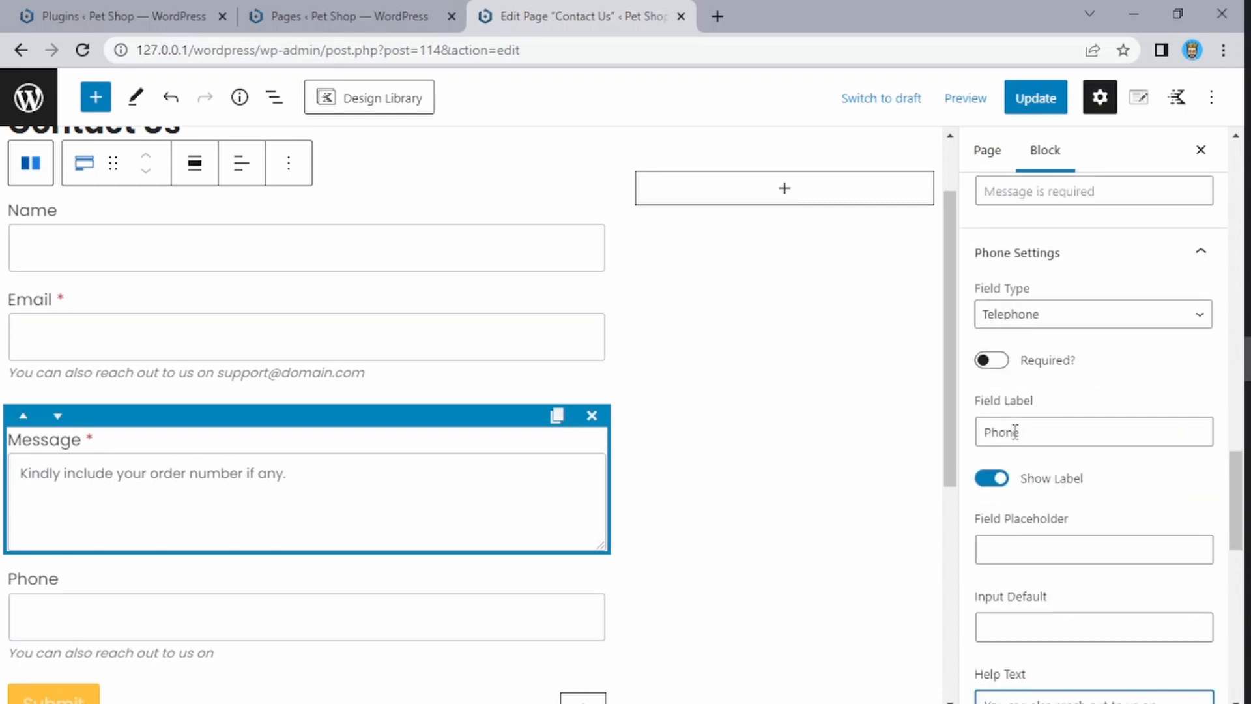
scroll(1015, 431, down, 4)
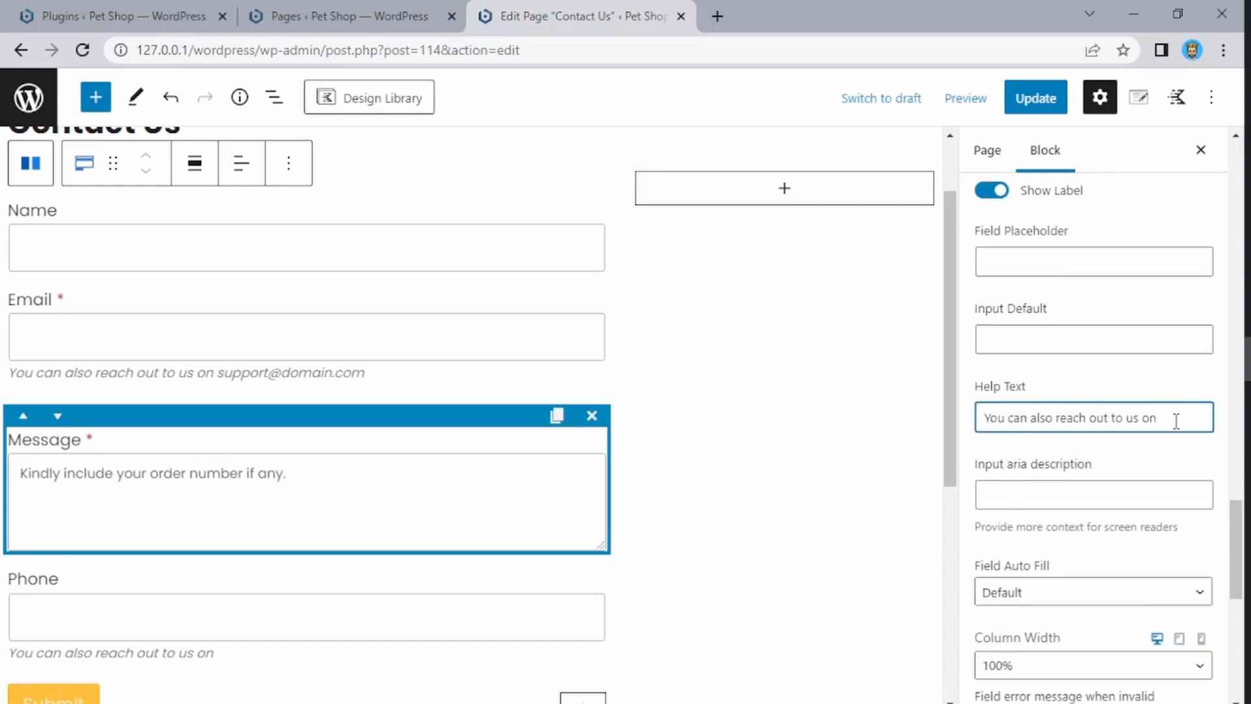
text(9811)
scroll(204, 666, down, 2)
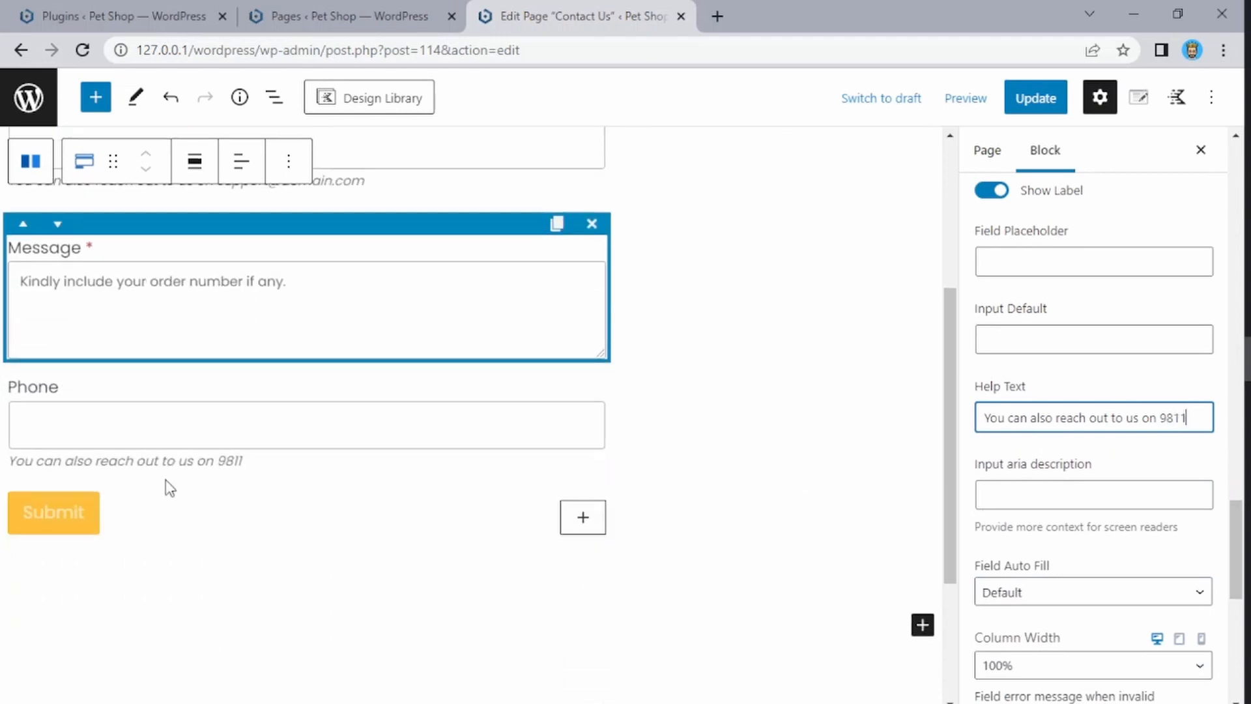
- Make the form's Phone field required
click(1045, 470)
scroll(1043, 481, down, 4)
scroll(1034, 475, up, 6)
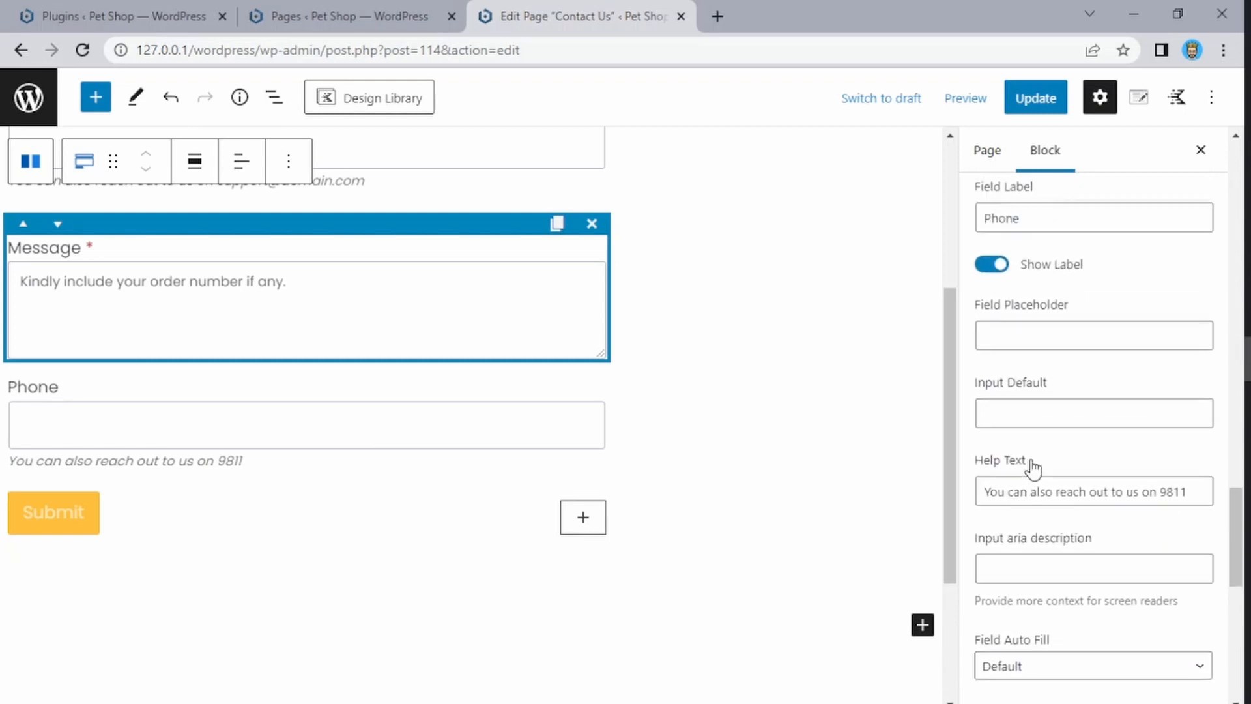
scroll(1029, 456, up, 3)
click(987, 461)
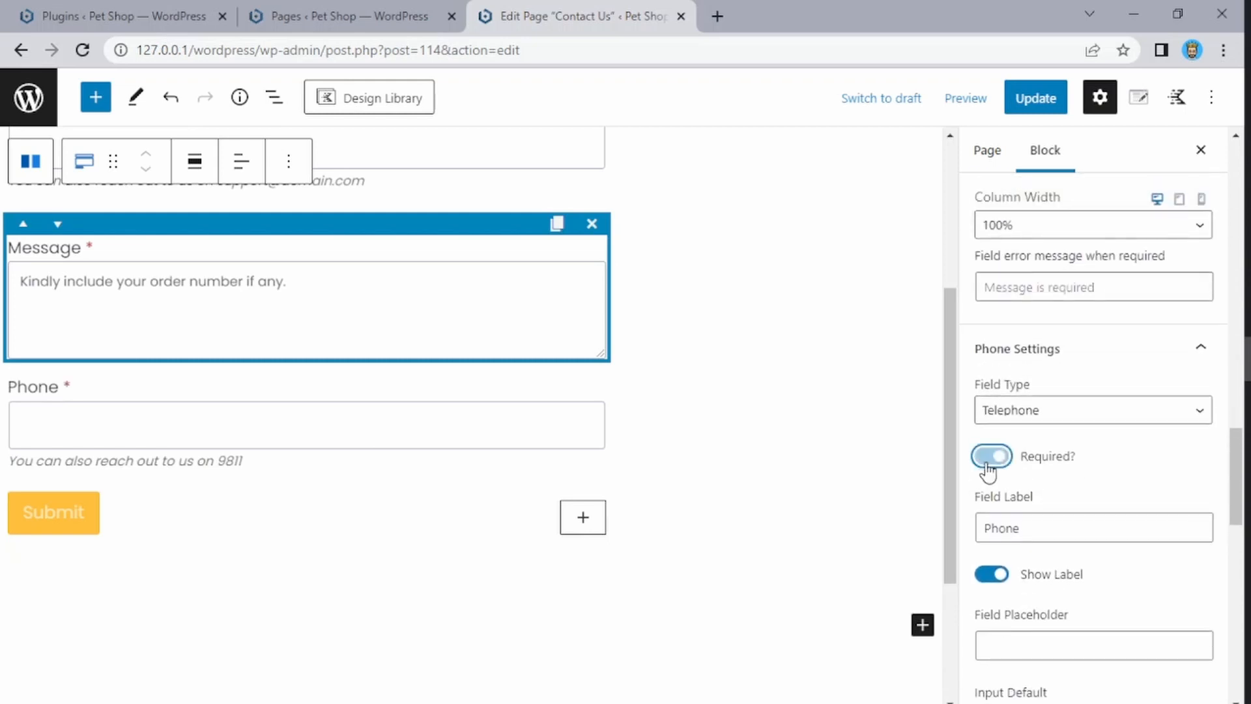
- Move the Phone field up so it sits between the Email and Message fields
scroll(1021, 468, down, 4)
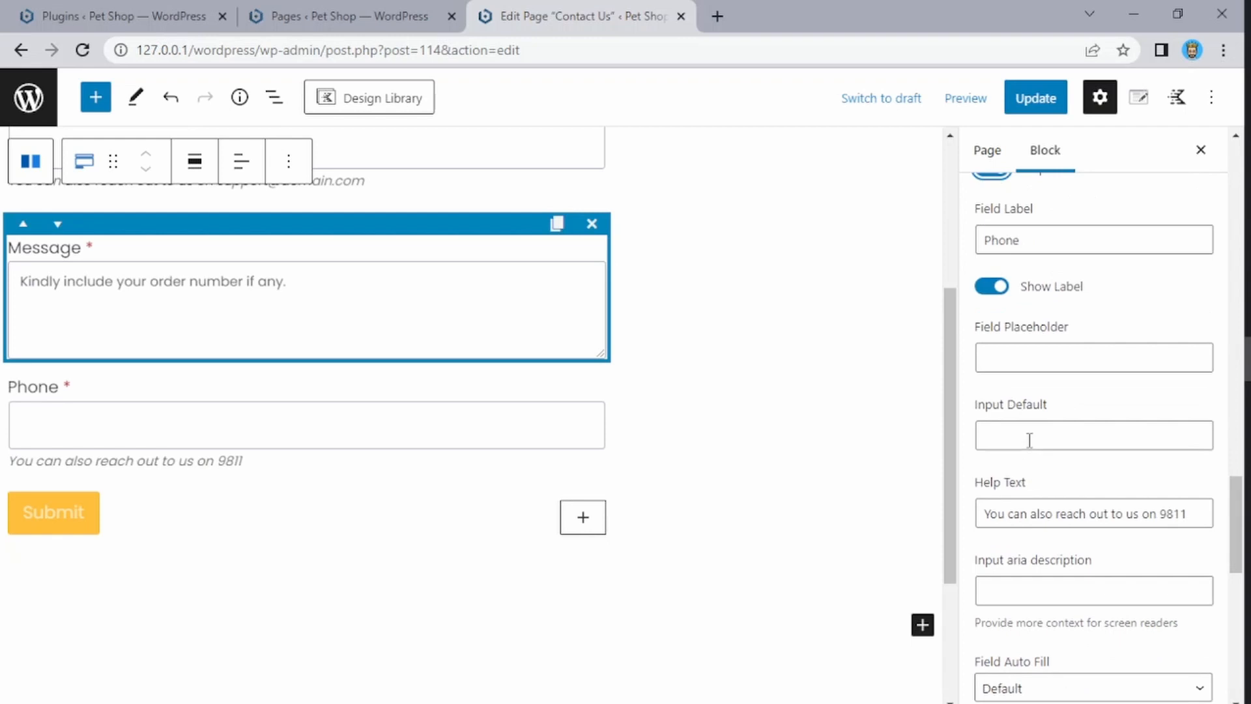
scroll(1004, 438, up, 1)
click(95, 399)
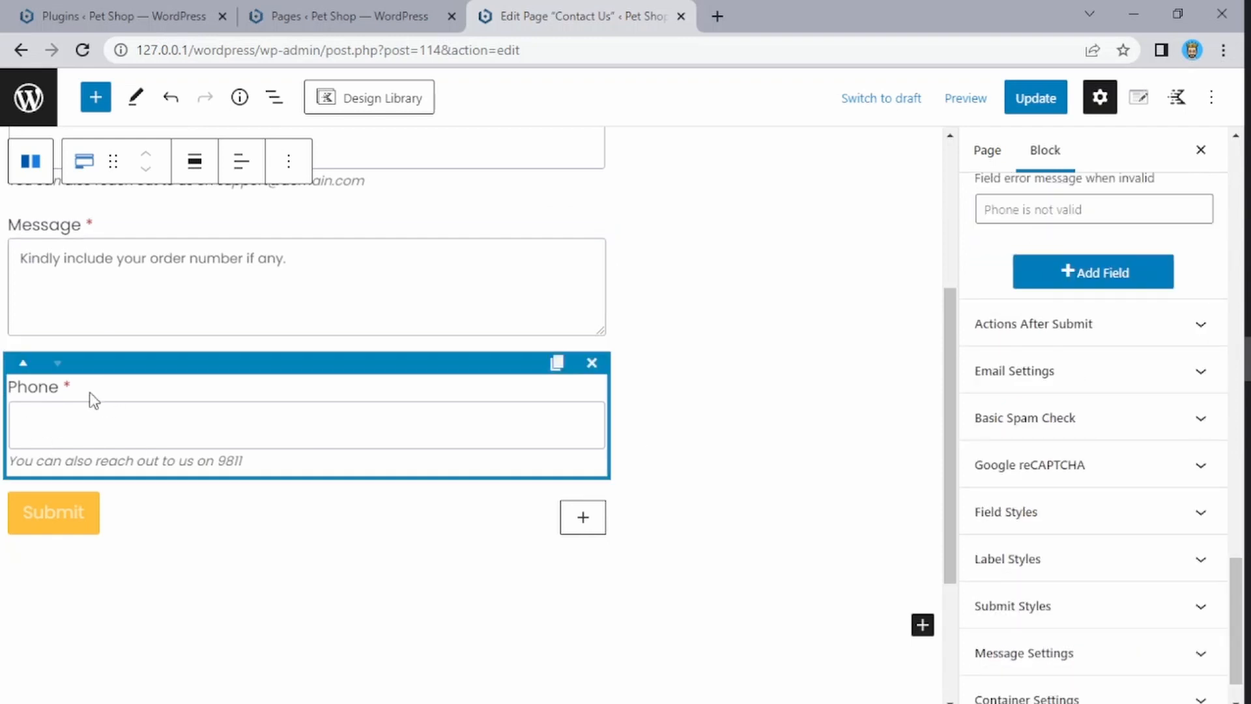
click(22, 363)
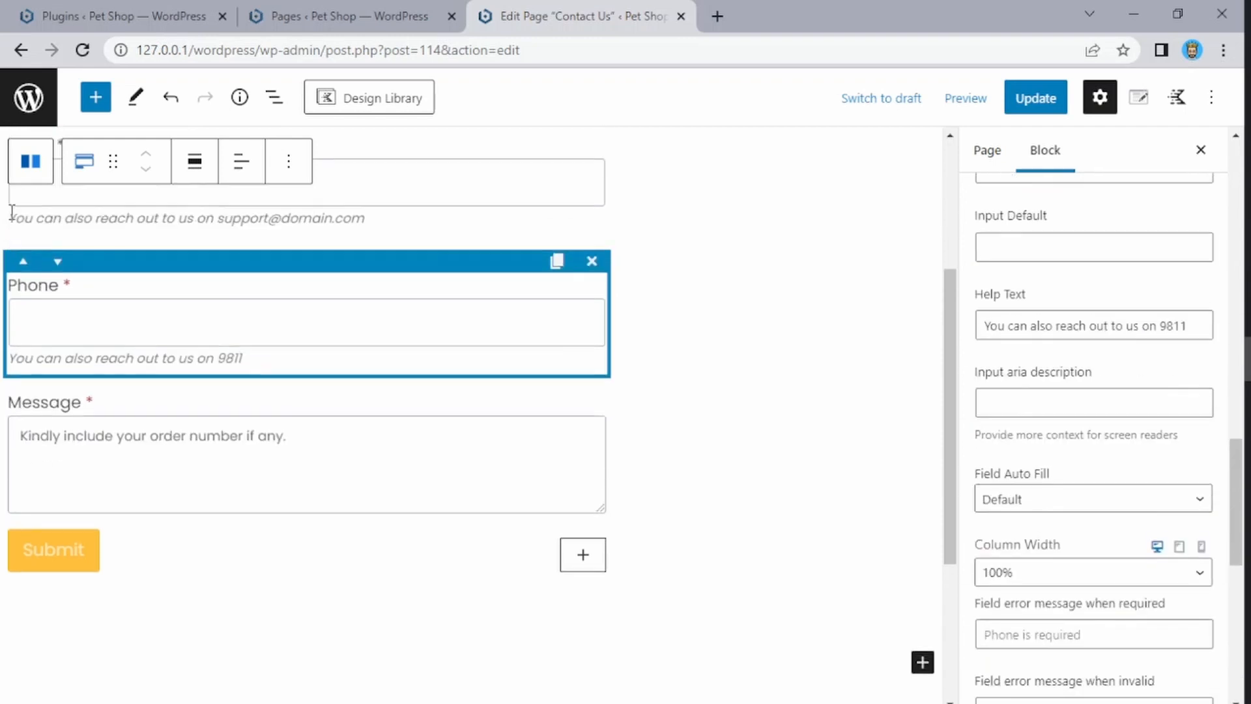
- Move the form's Phone field up so it sits between the Name and Email fields
click(22, 320)
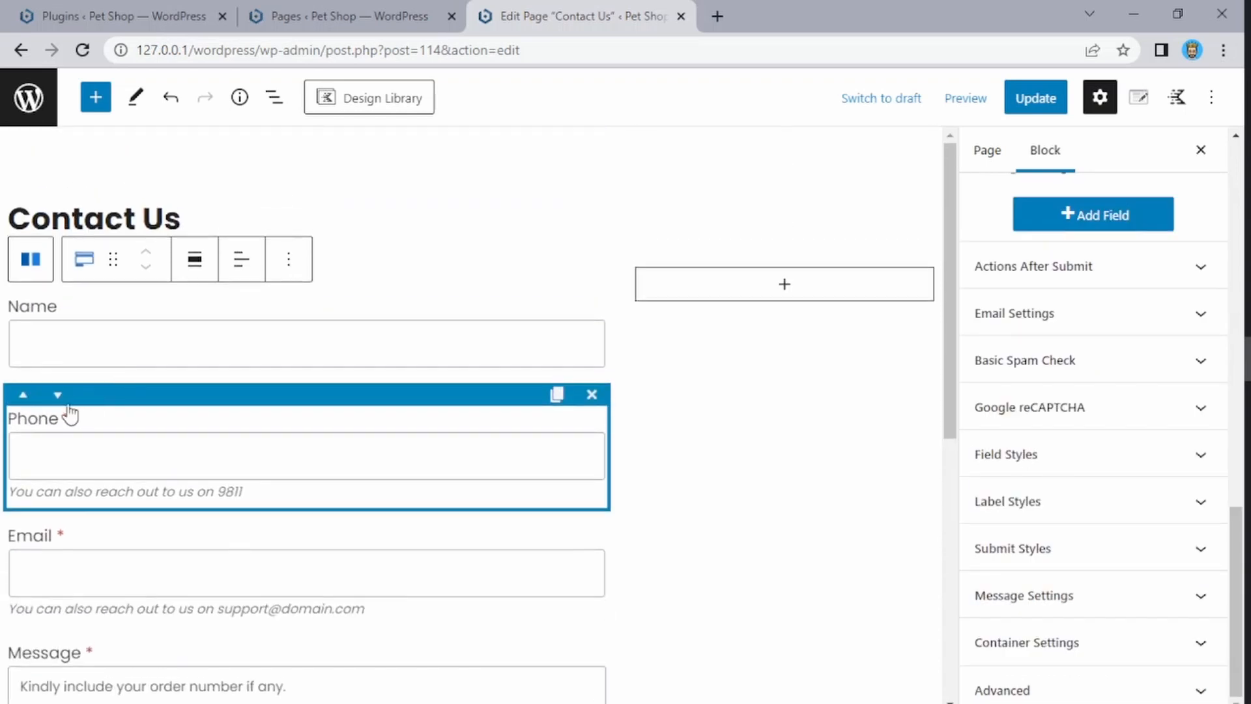
scroll(286, 463, down, 3)
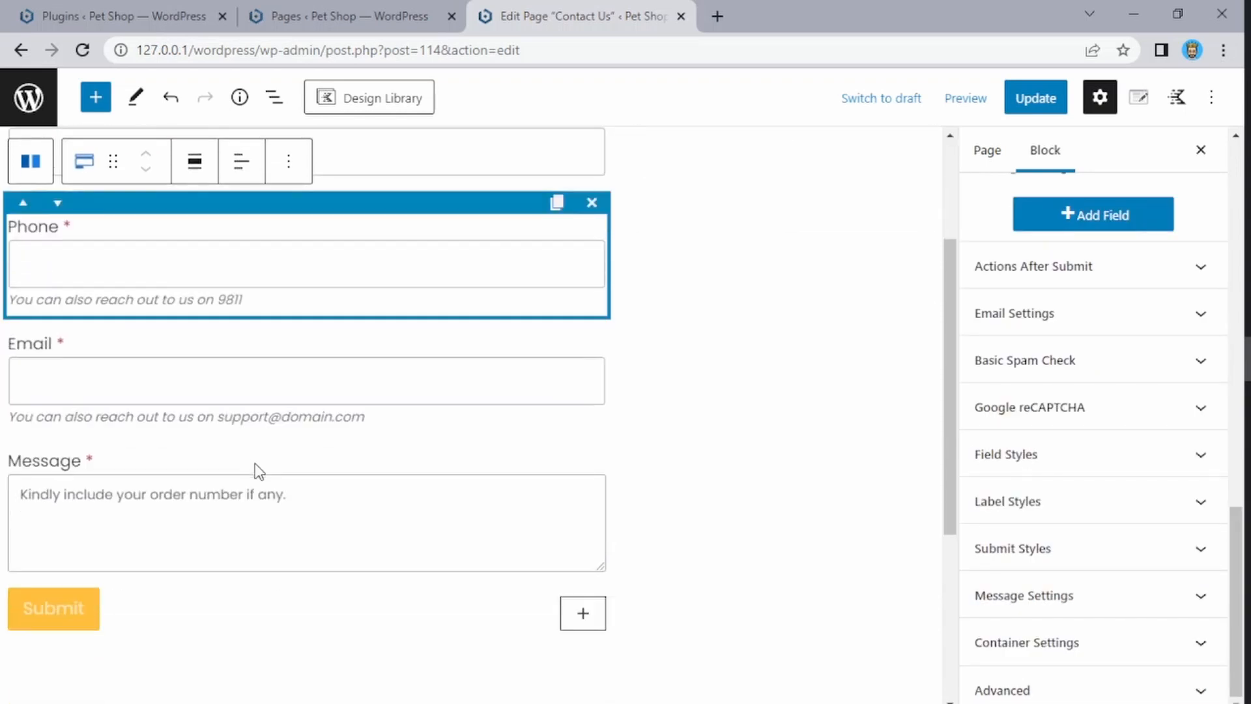
click(242, 642)
scroll(282, 574, up, 3)
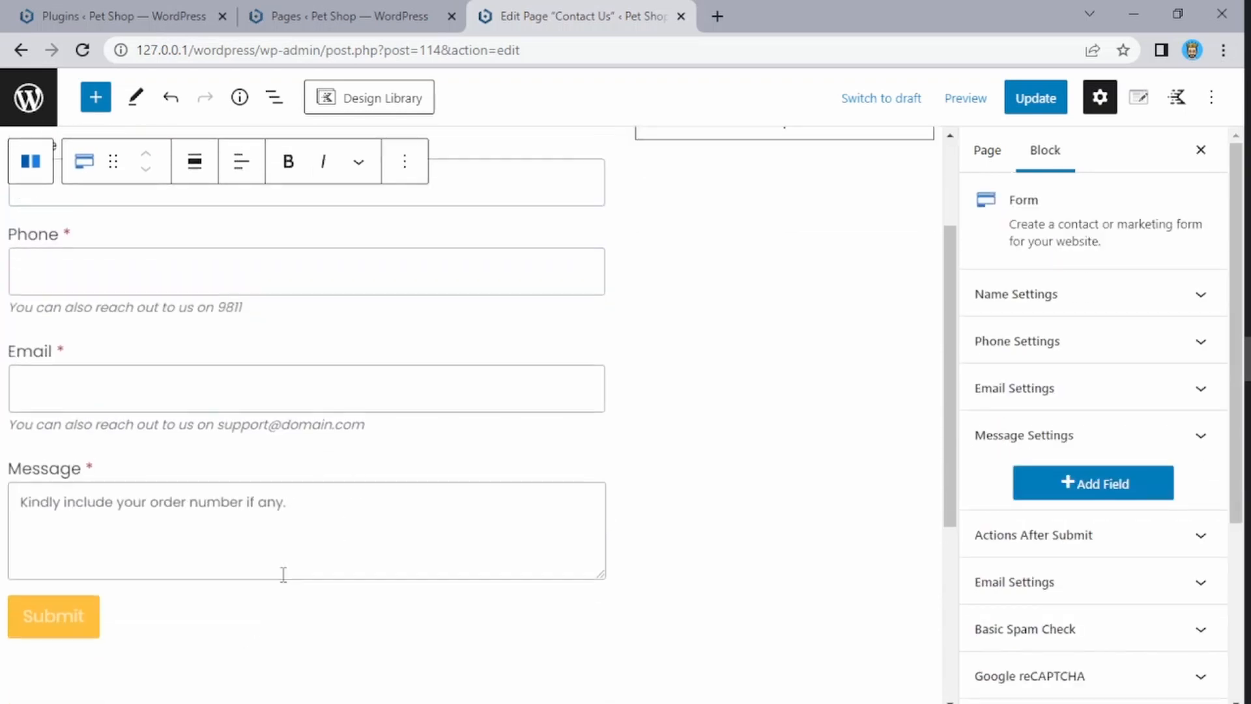
scroll(283, 574, down, 3)
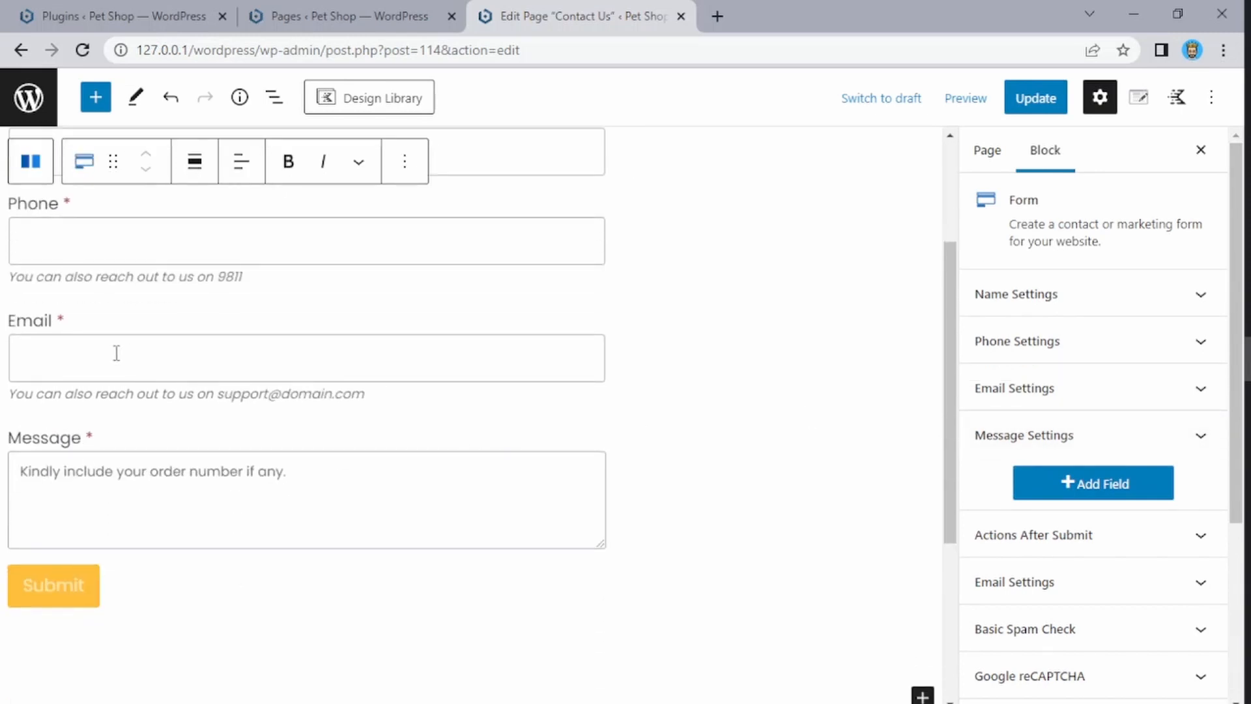
scroll(116, 352, up, 2)
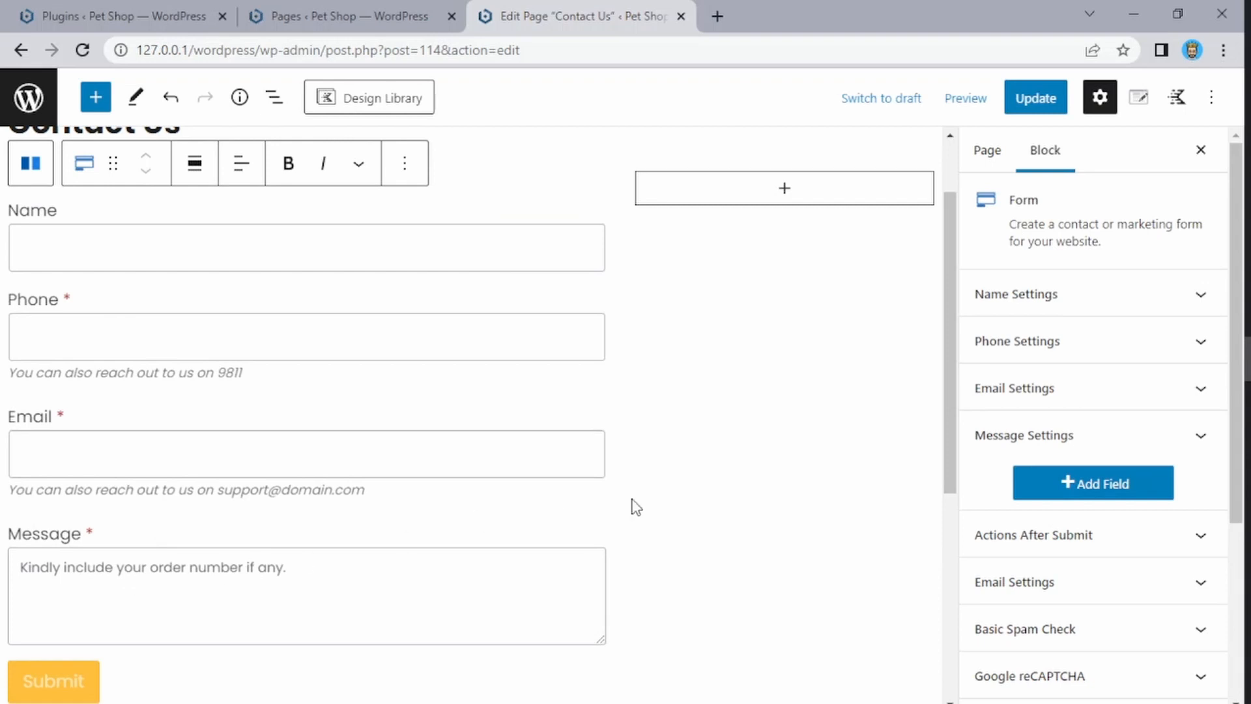
- Examine which actions the form can run after submission, including email, redirect, mailing list and Pro addon options
click(1047, 547)
scroll(1029, 476, up, 3)
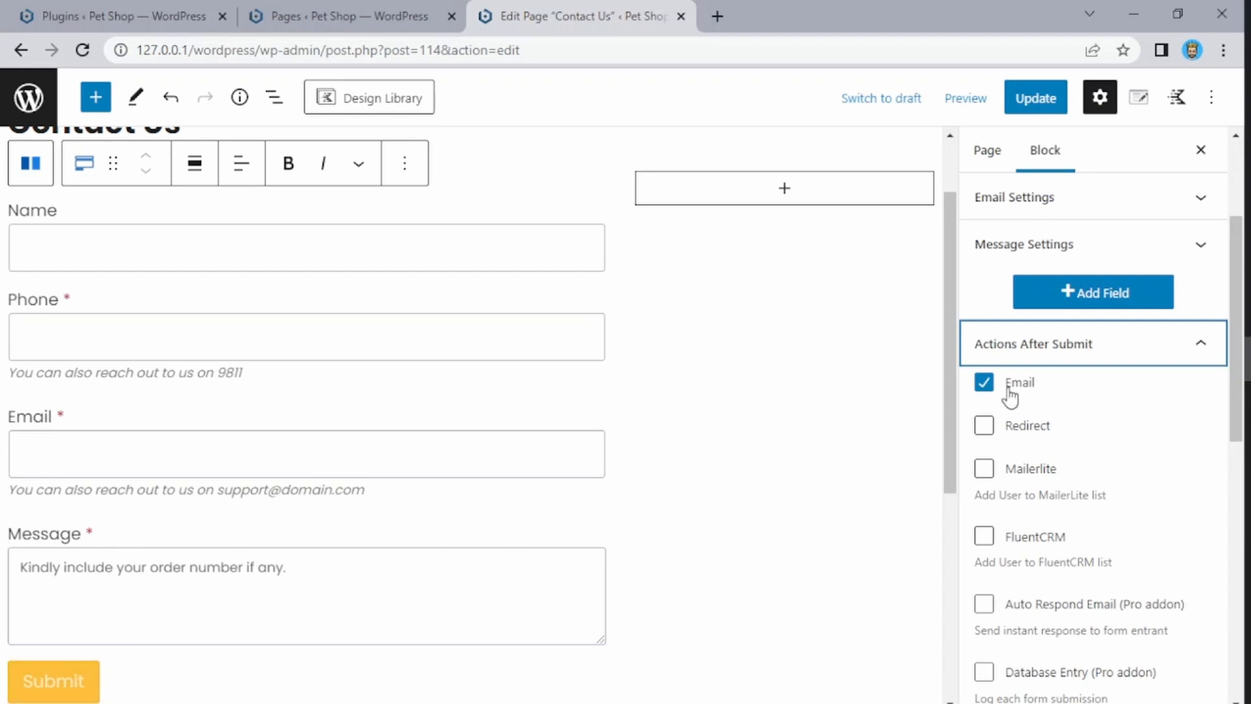
scroll(1009, 394, down, 9)
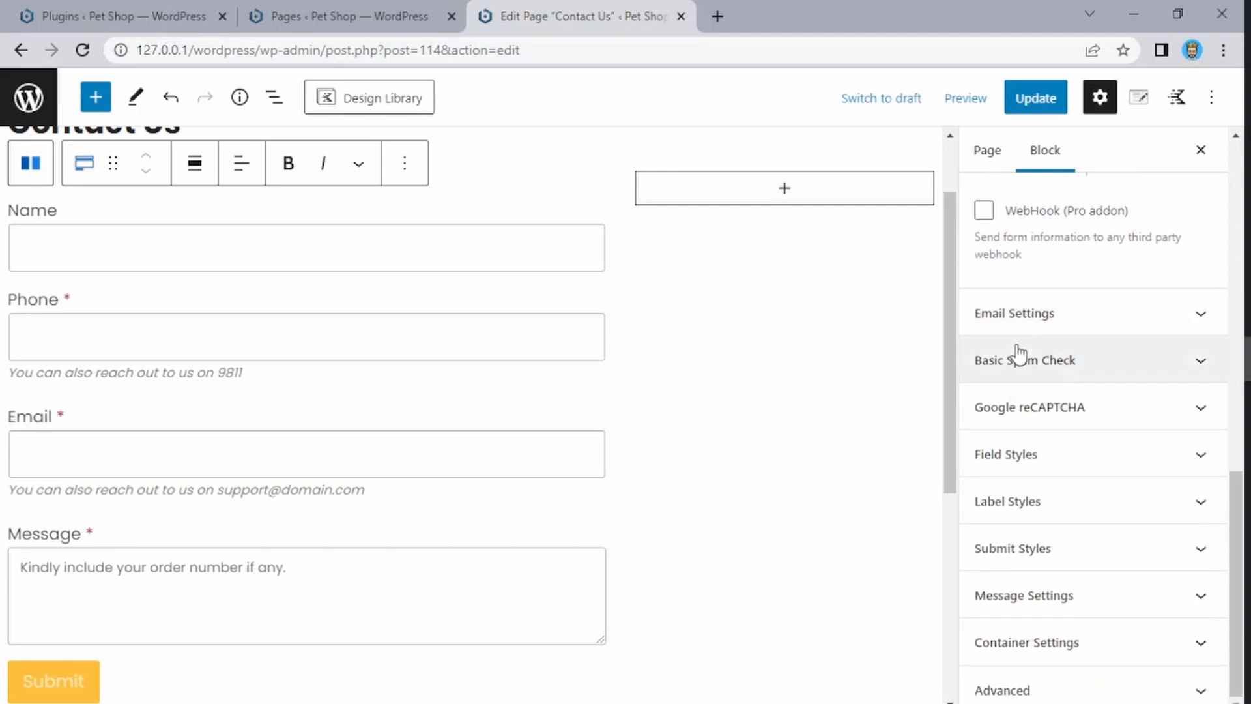
scroll(1023, 345, up, 5)
scroll(1029, 313, up, 6)
scroll(1033, 521, down, 3)
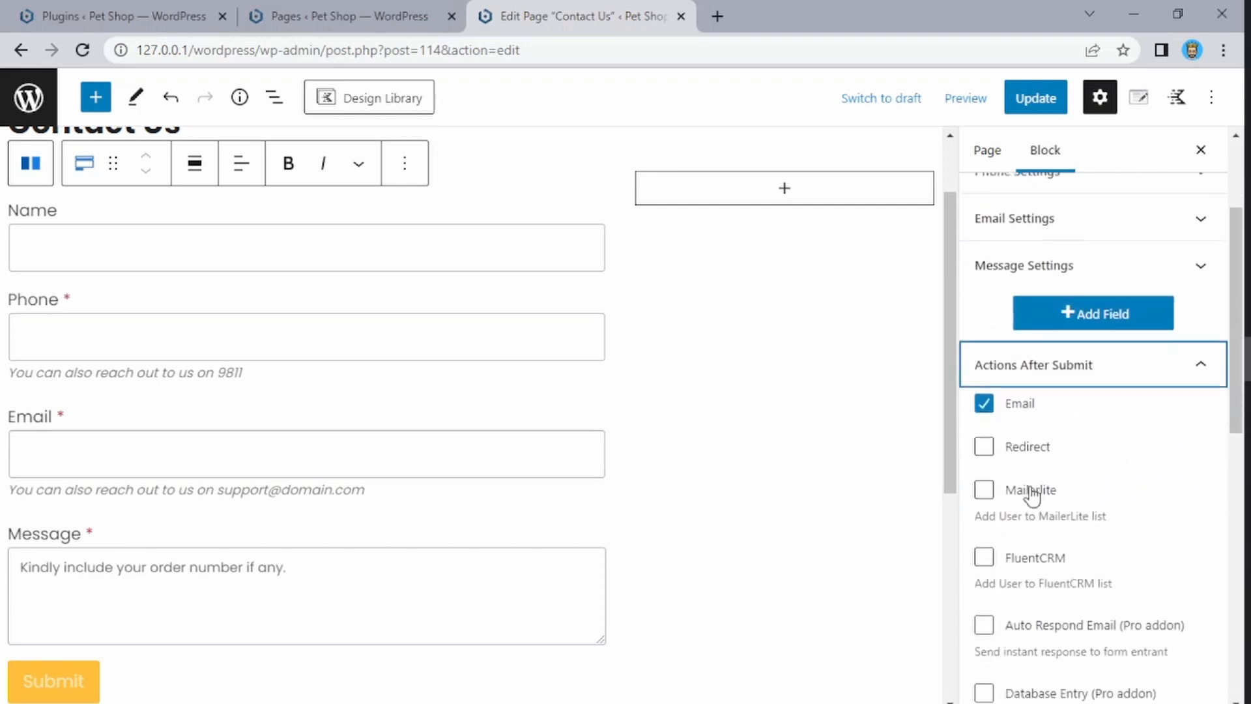
scroll(1071, 432, down, 1)
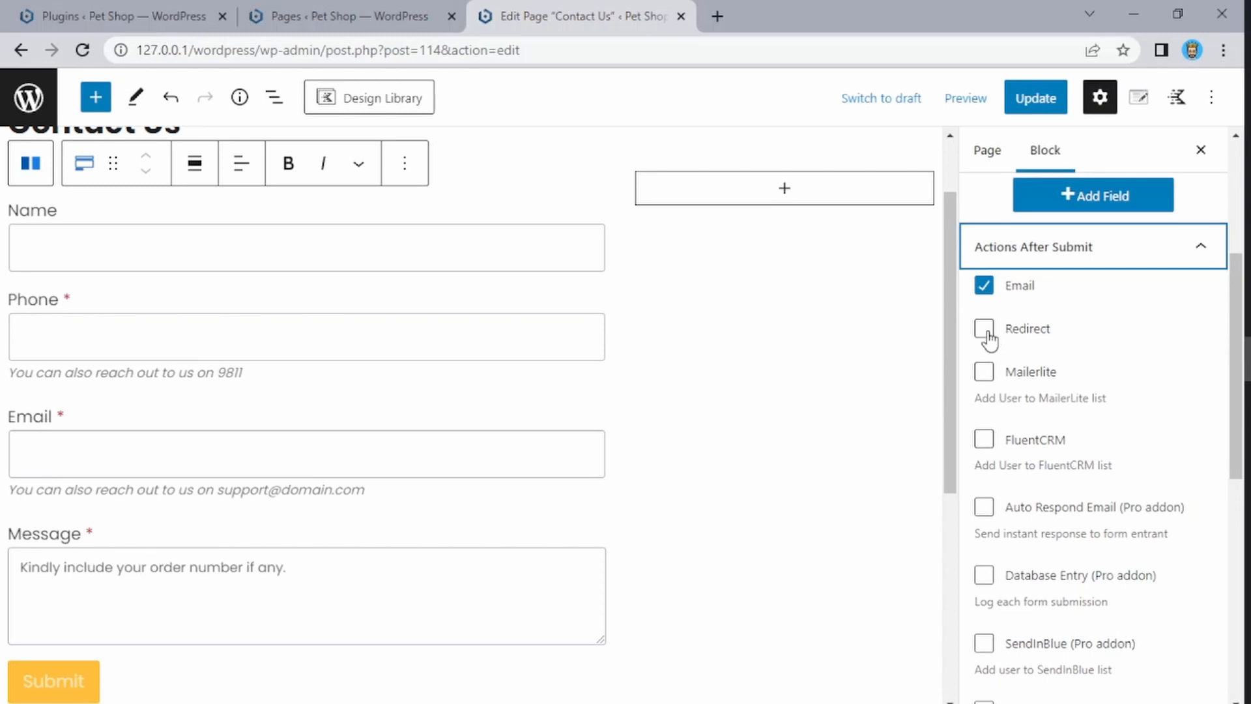
scroll(1127, 404, down, 1)
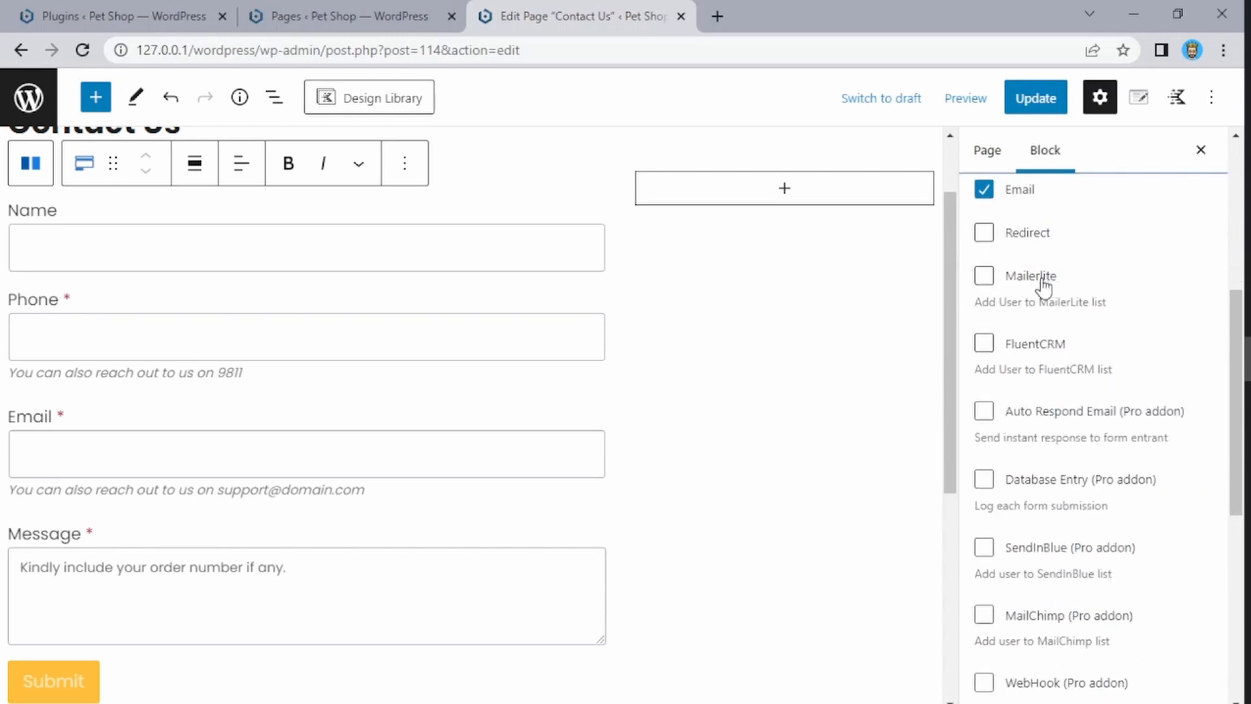
scroll(1098, 399, down, 4)
scroll(1093, 395, up, 2)
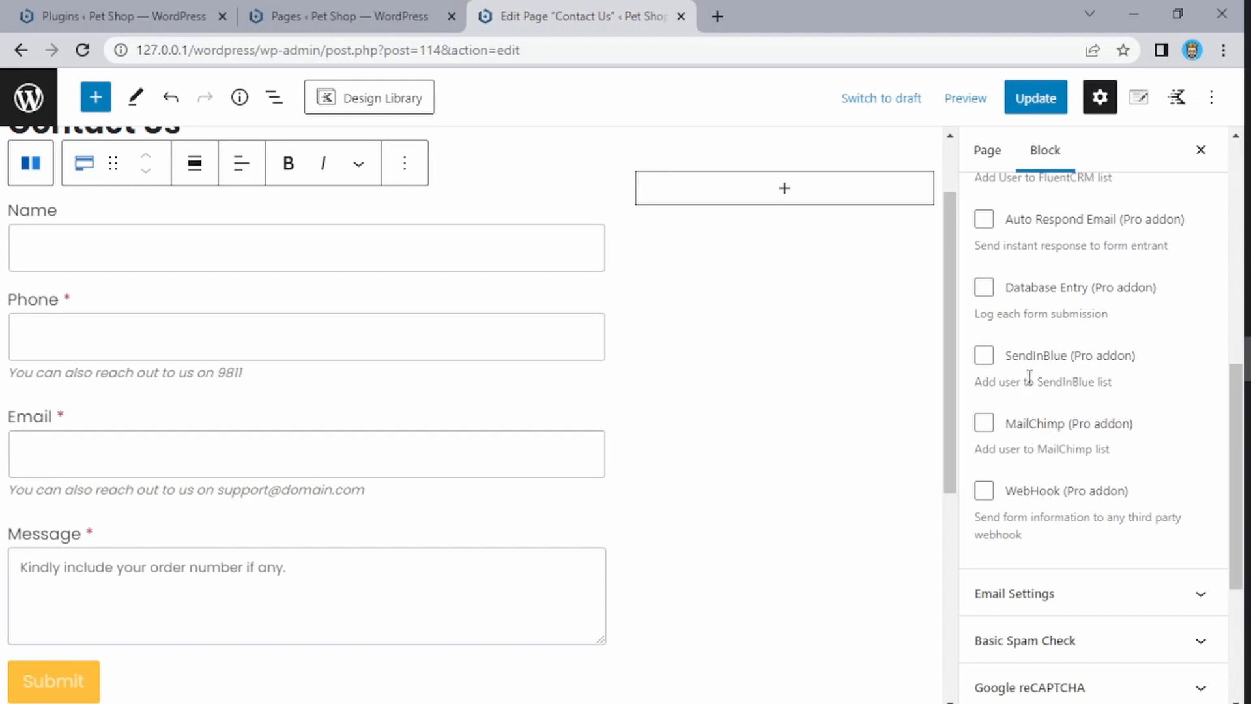
scroll(1033, 368, up, 2)
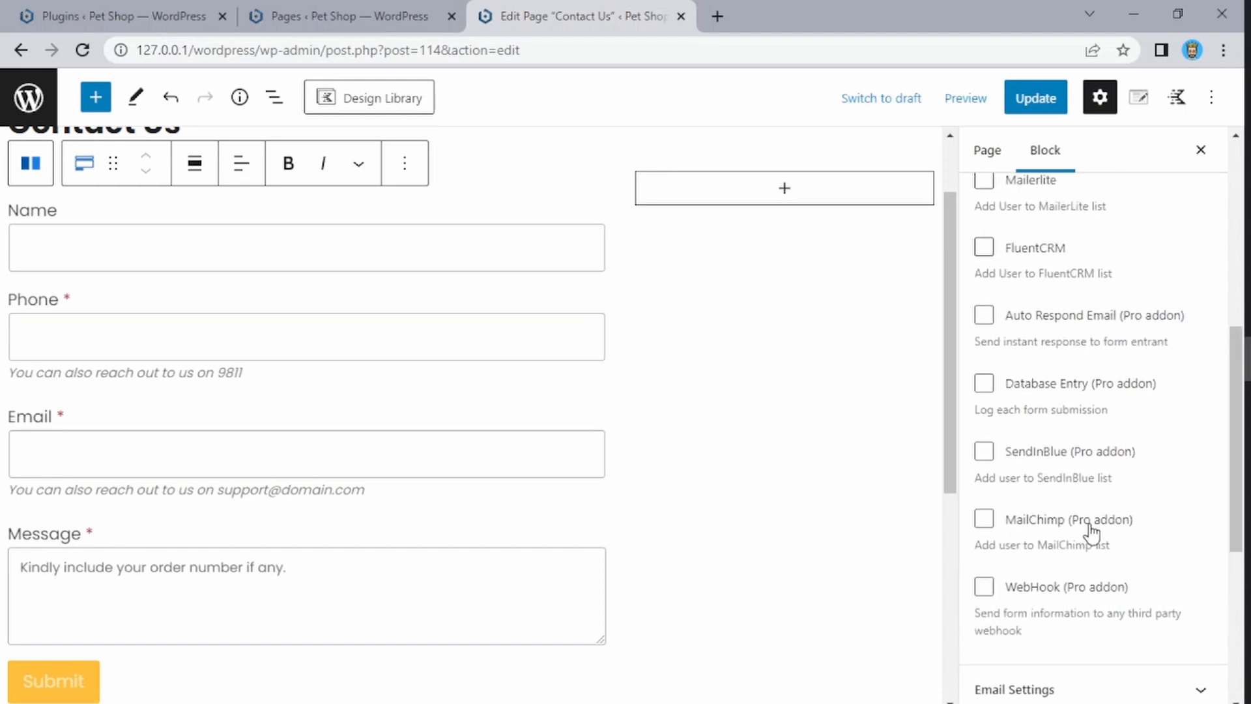
scroll(1086, 516, down, 1)
scroll(1082, 508, up, 4)
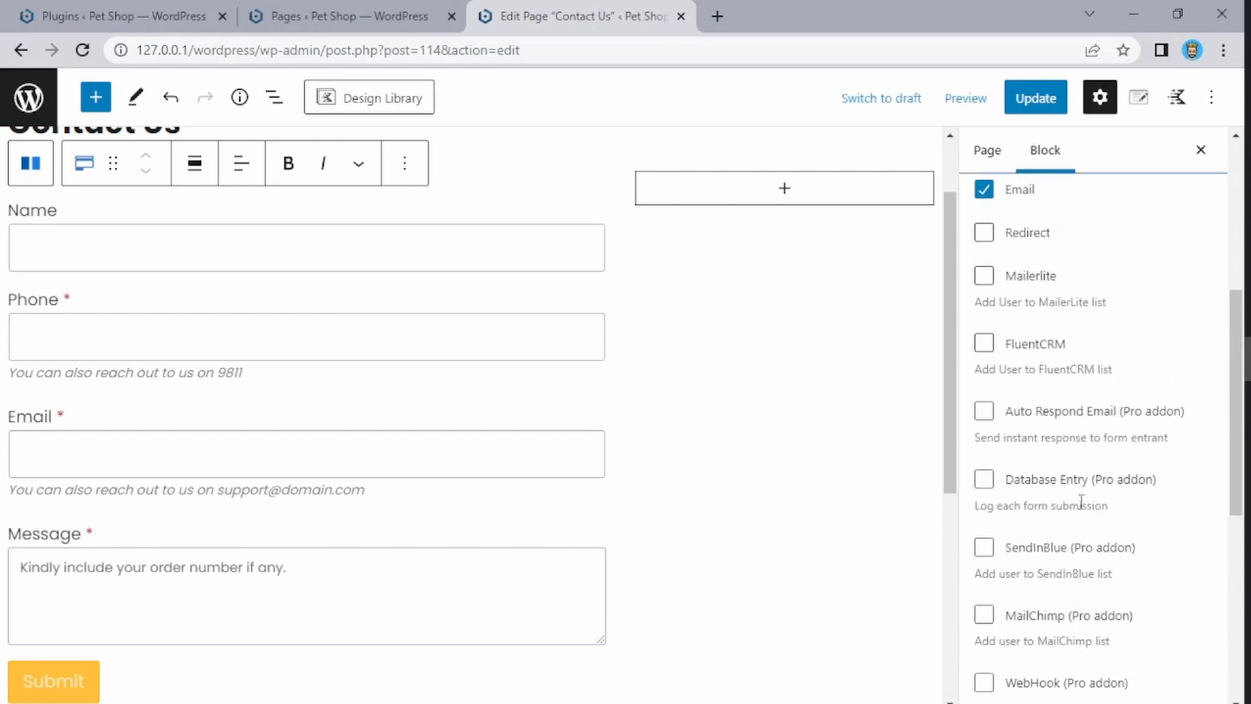
scroll(1081, 500, up, 1)
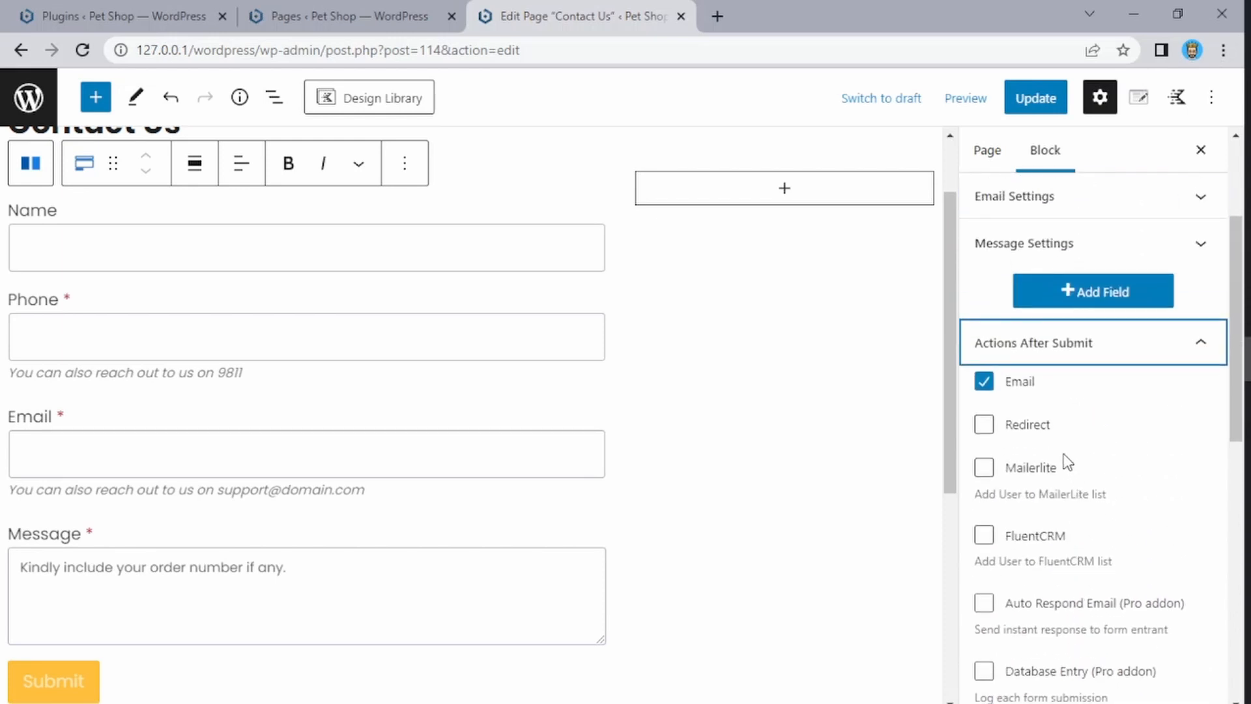
scroll(1069, 461, down, 10)
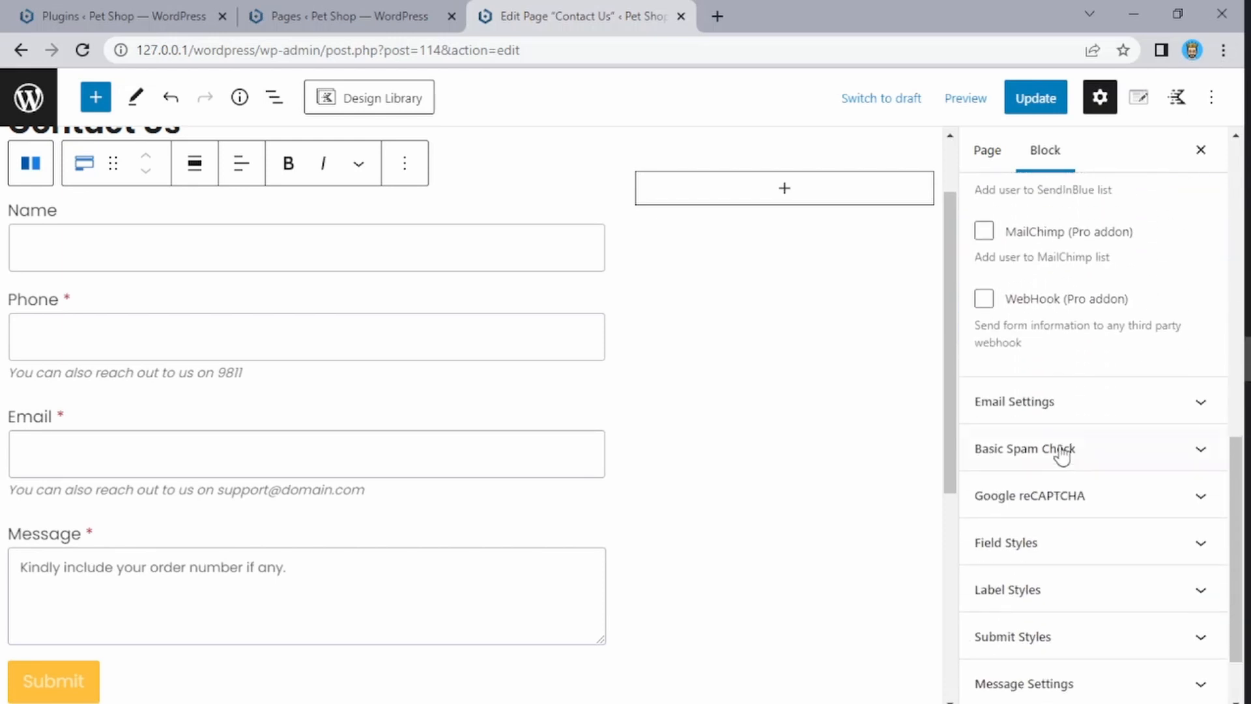
- Examine the form's email notification settings, covering recipient address, subject, sender, reply-to, Cc, Bcc and HTML format
click(1055, 404)
scroll(1053, 408, up, 3)
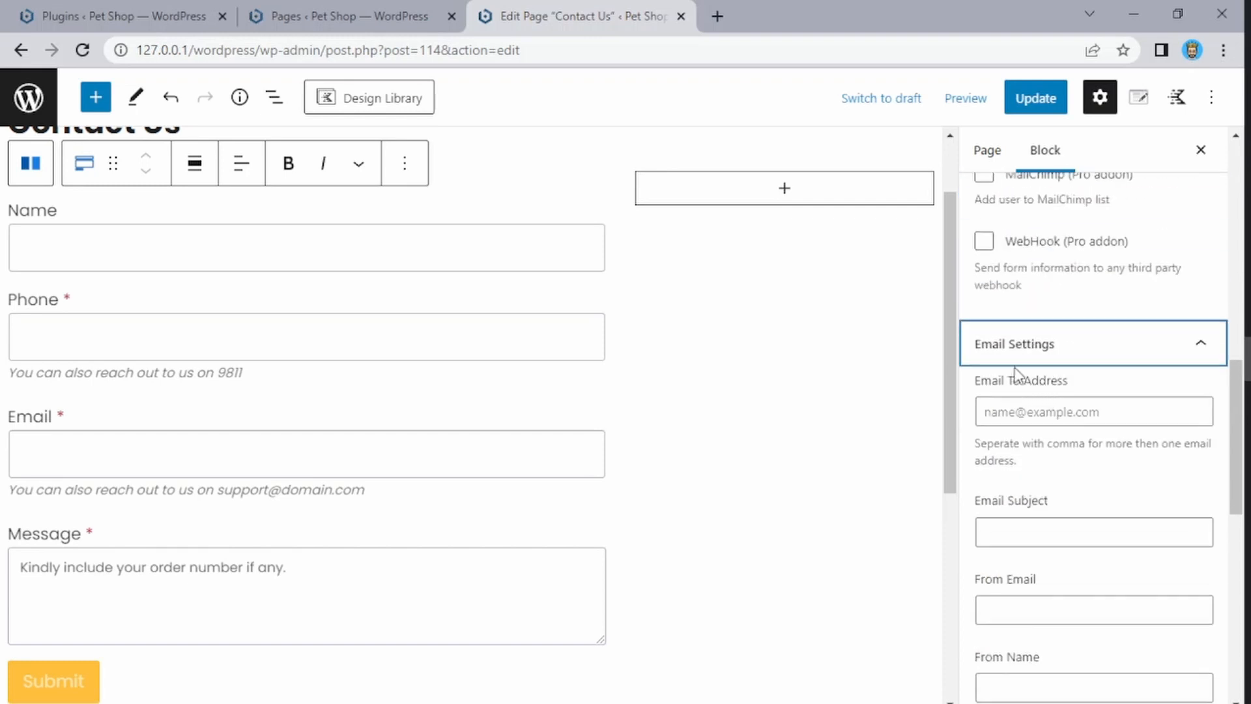
click(1014, 414)
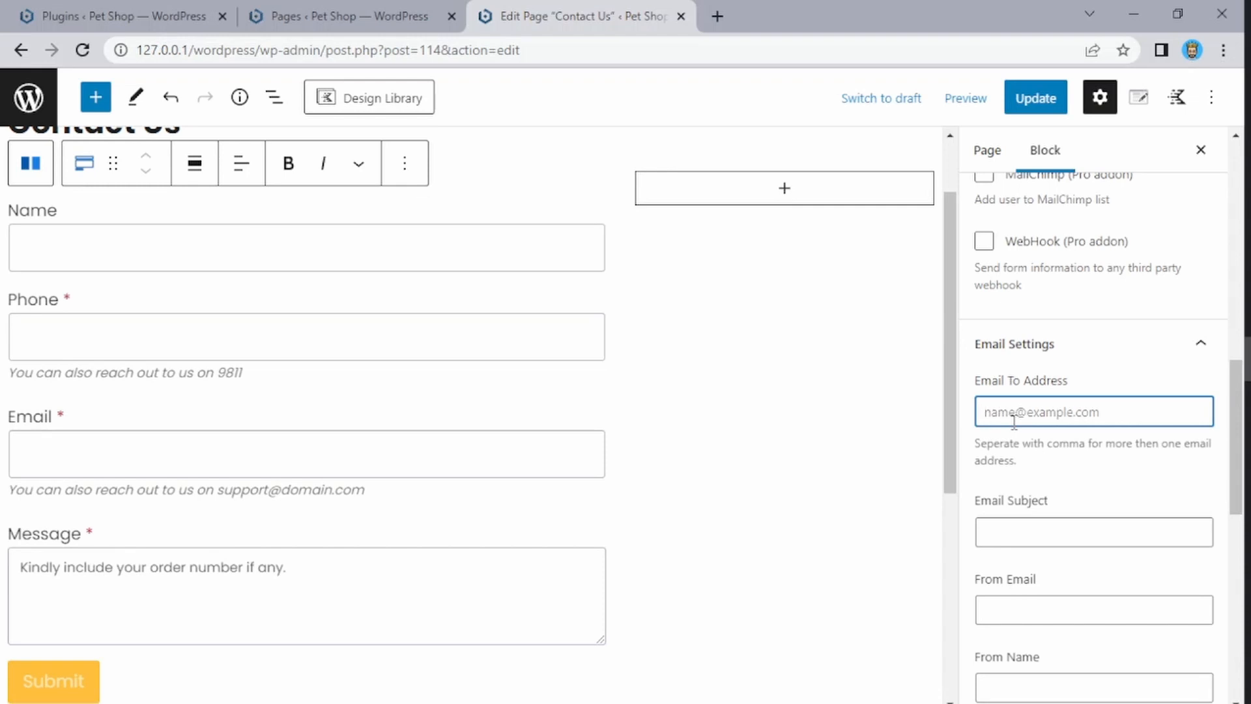
scroll(1013, 423, down, 1)
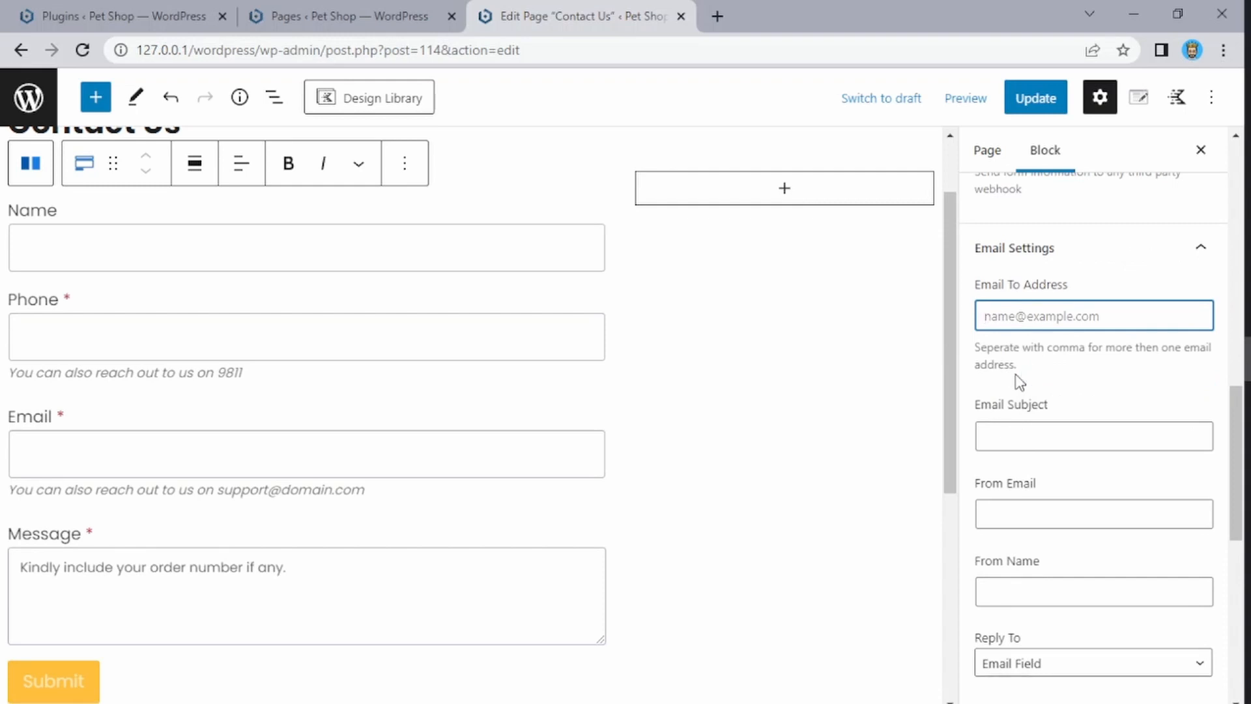
scroll(1039, 320, down, 2)
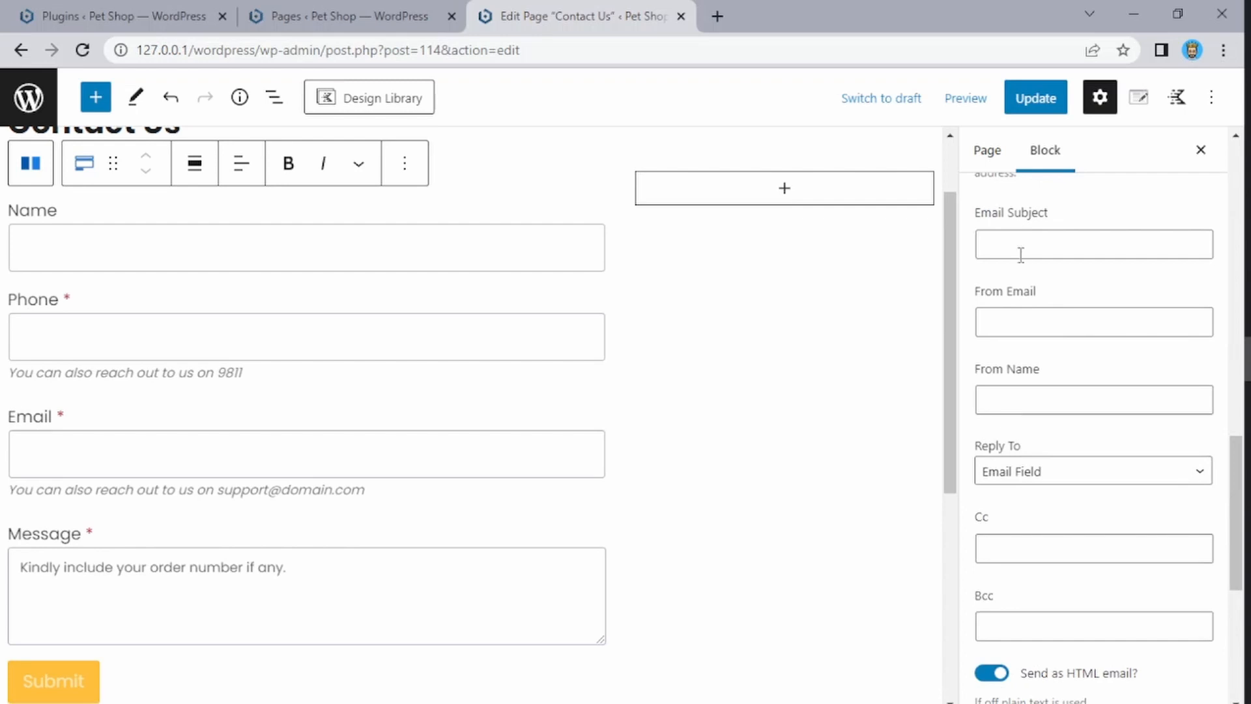
scroll(1019, 276, down, 4)
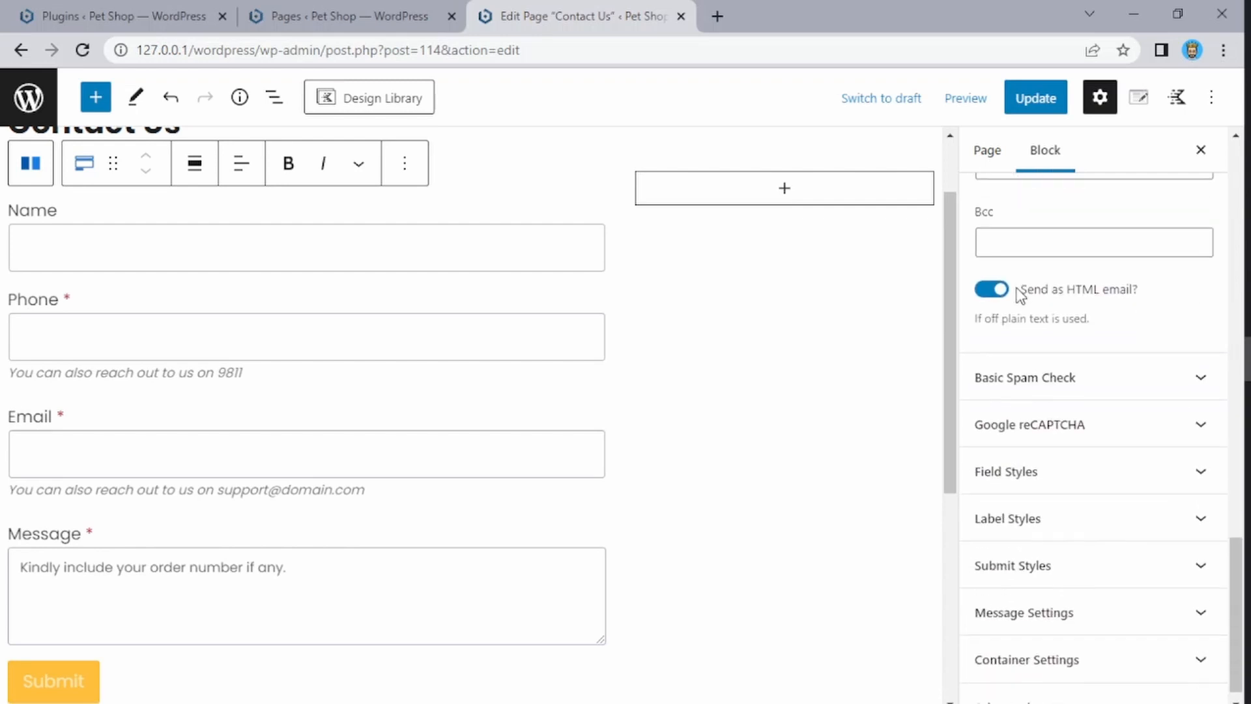
scroll(1021, 293, up, 2)
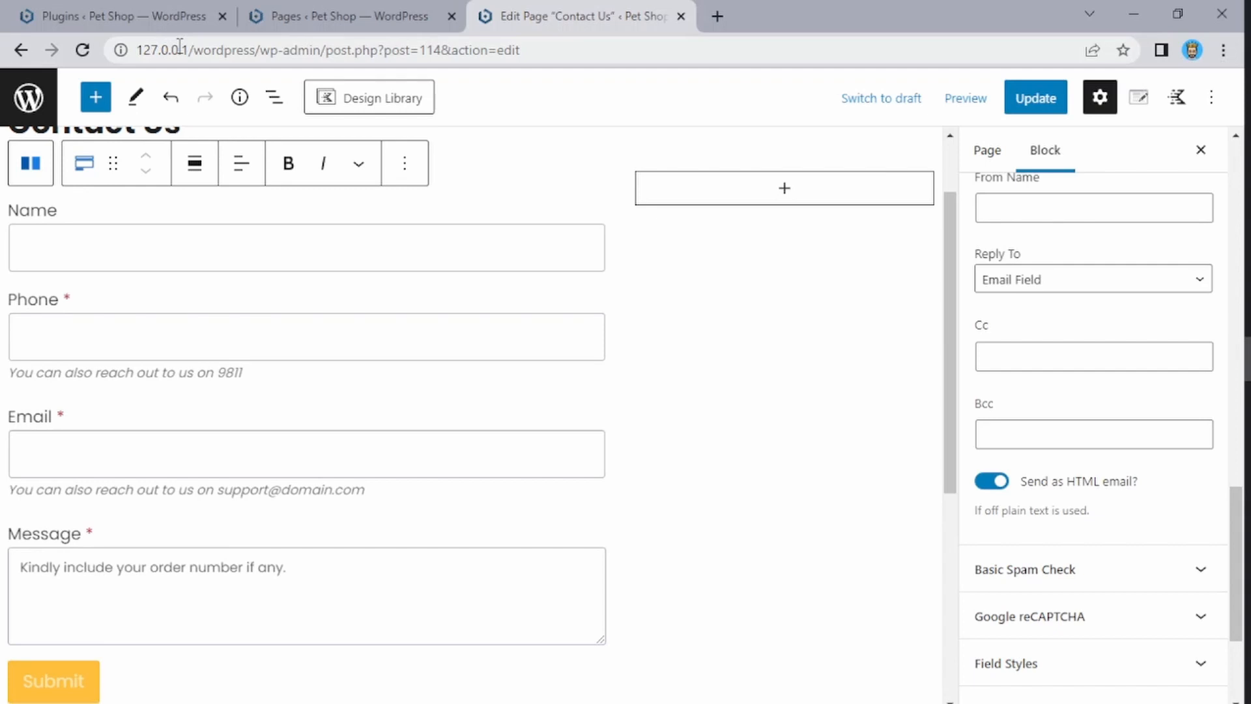
scroll(924, 282, down, 2)
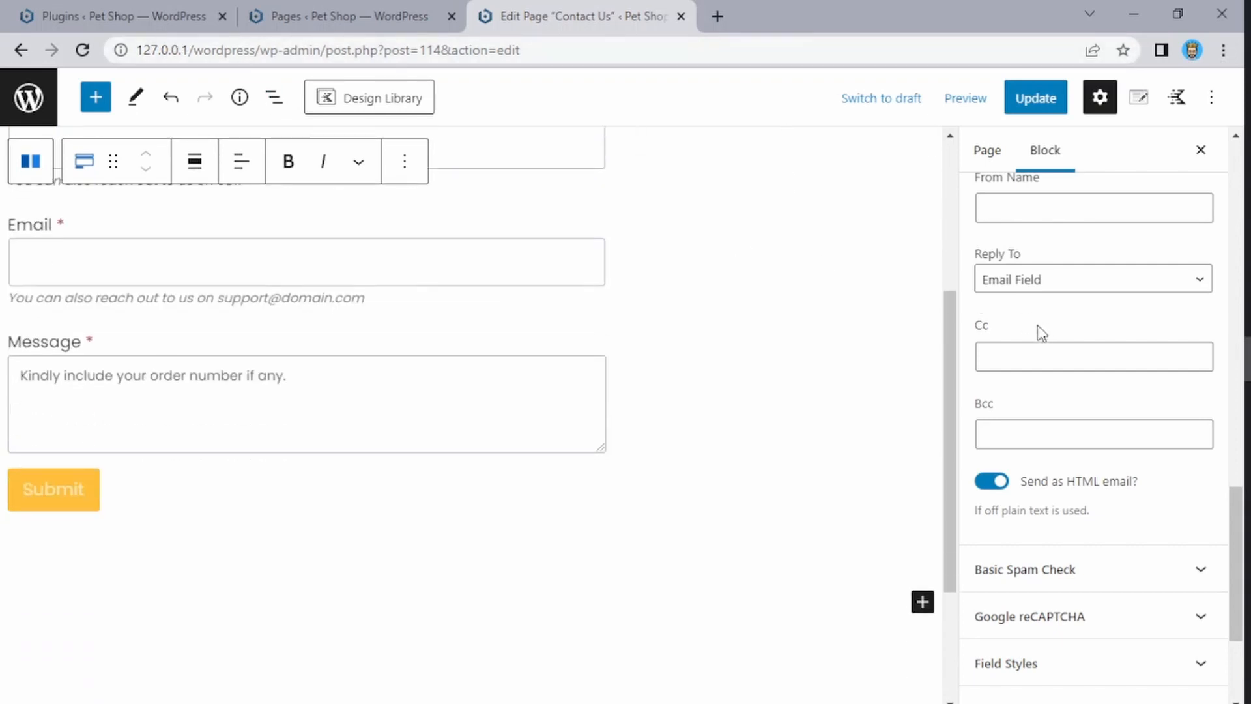
scroll(721, 324, up, 1)
scroll(721, 324, up, 1)
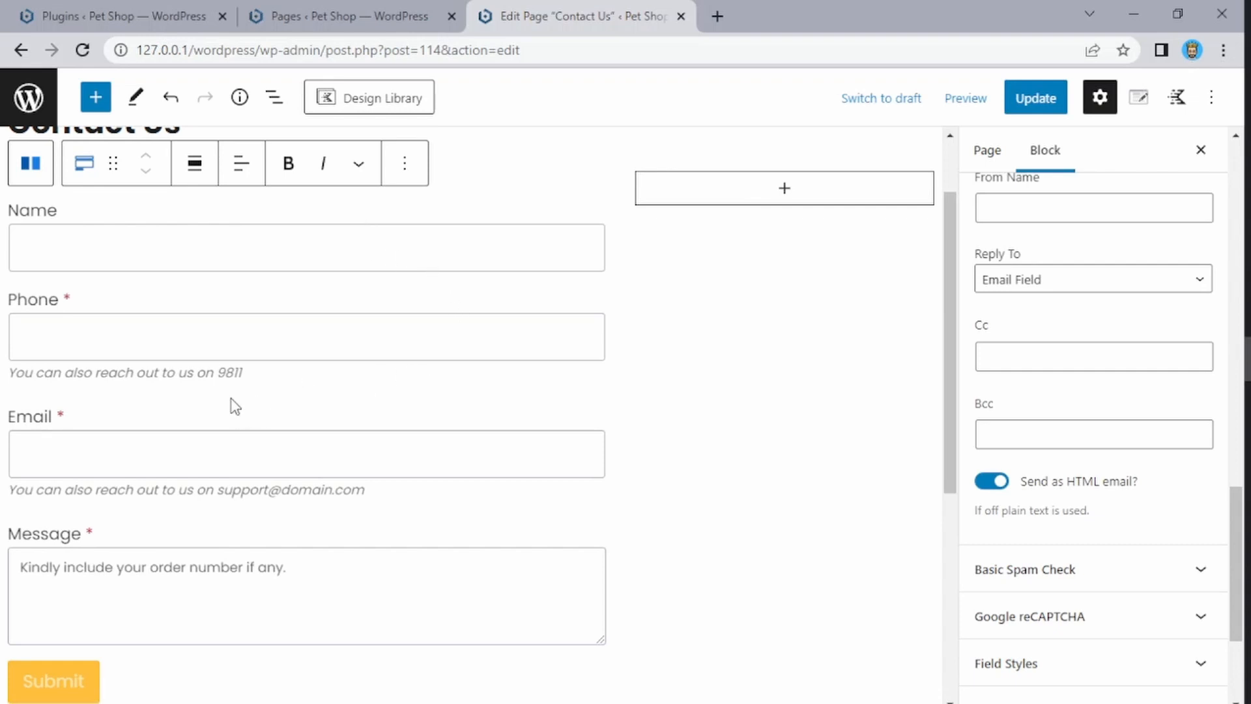
scroll(212, 424, down, 3)
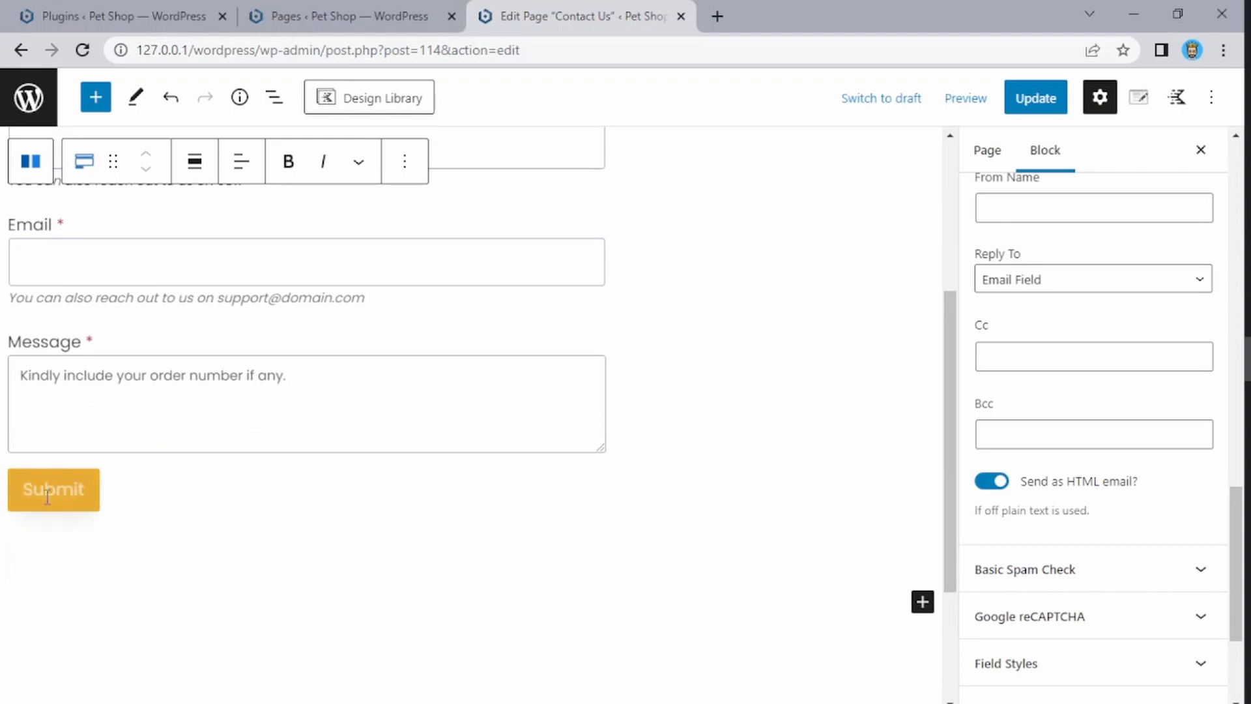
scroll(948, 495, down, 2)
scroll(1027, 534, up, 3)
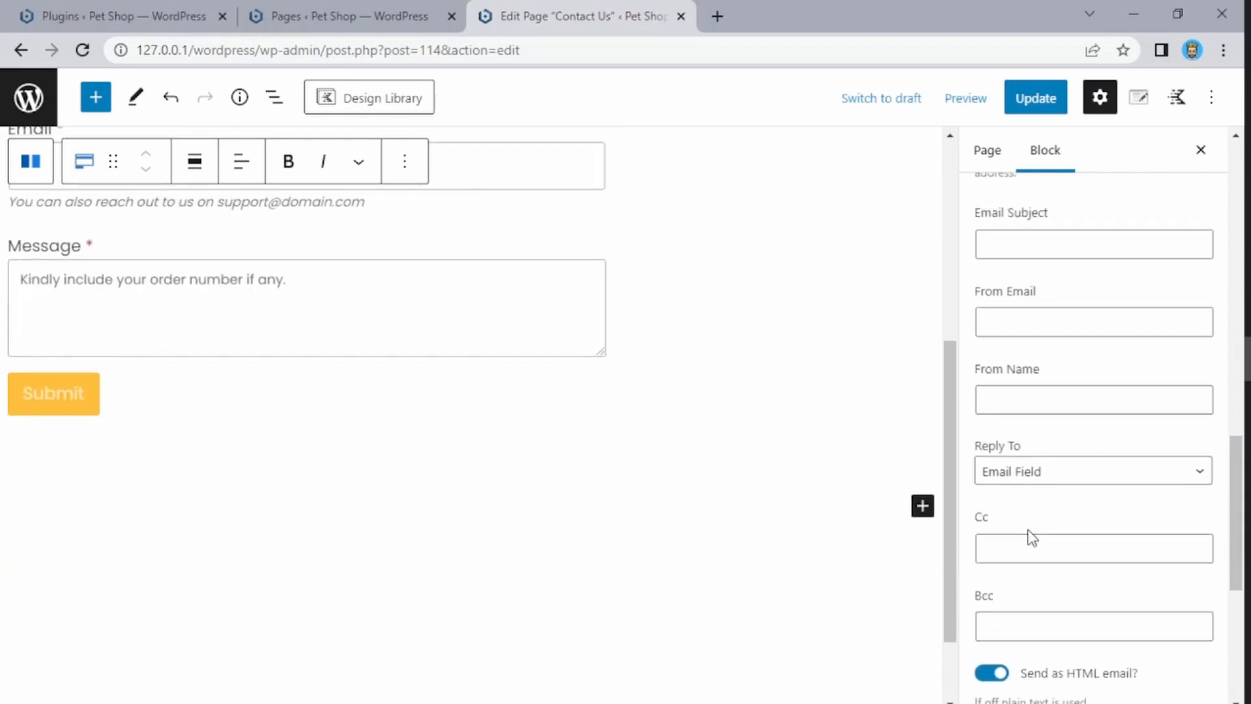
- Inspect the form's Google reCAPTCHA and Basic Spam Check options, turning reCAPTCHA on only temporarily to view its key fields
scroll(1033, 542, down, 6)
click(1036, 423)
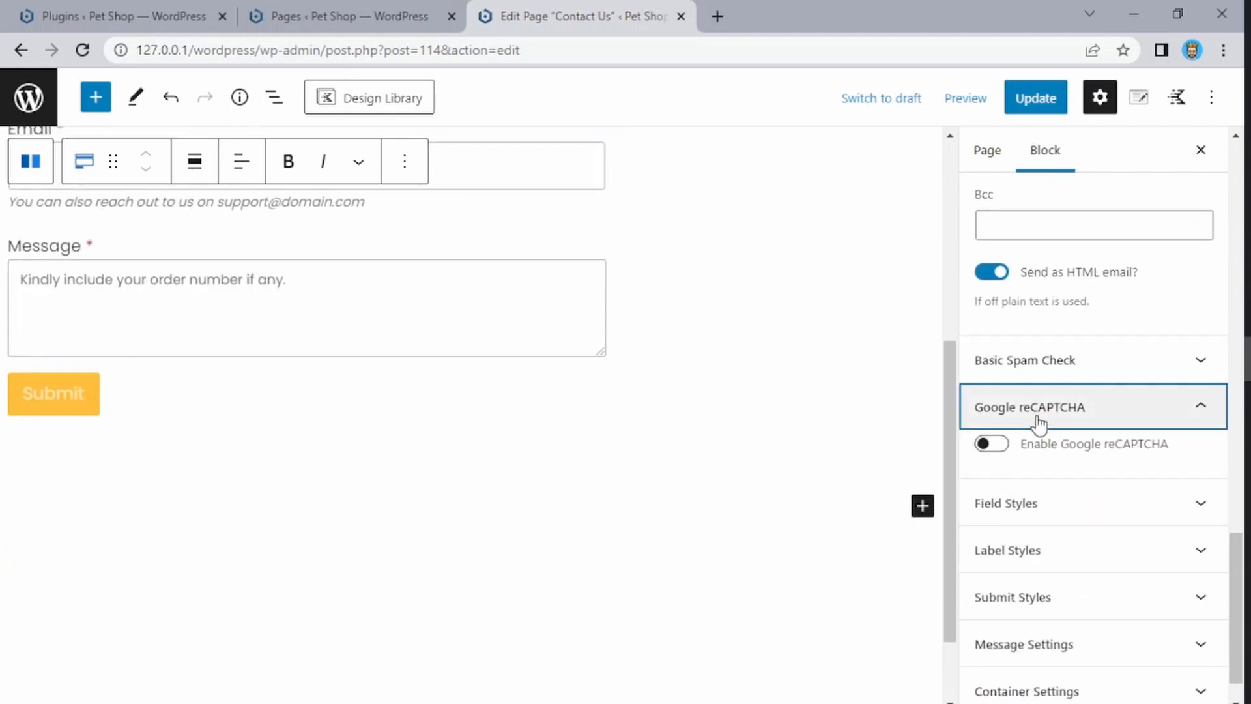
click(997, 448)
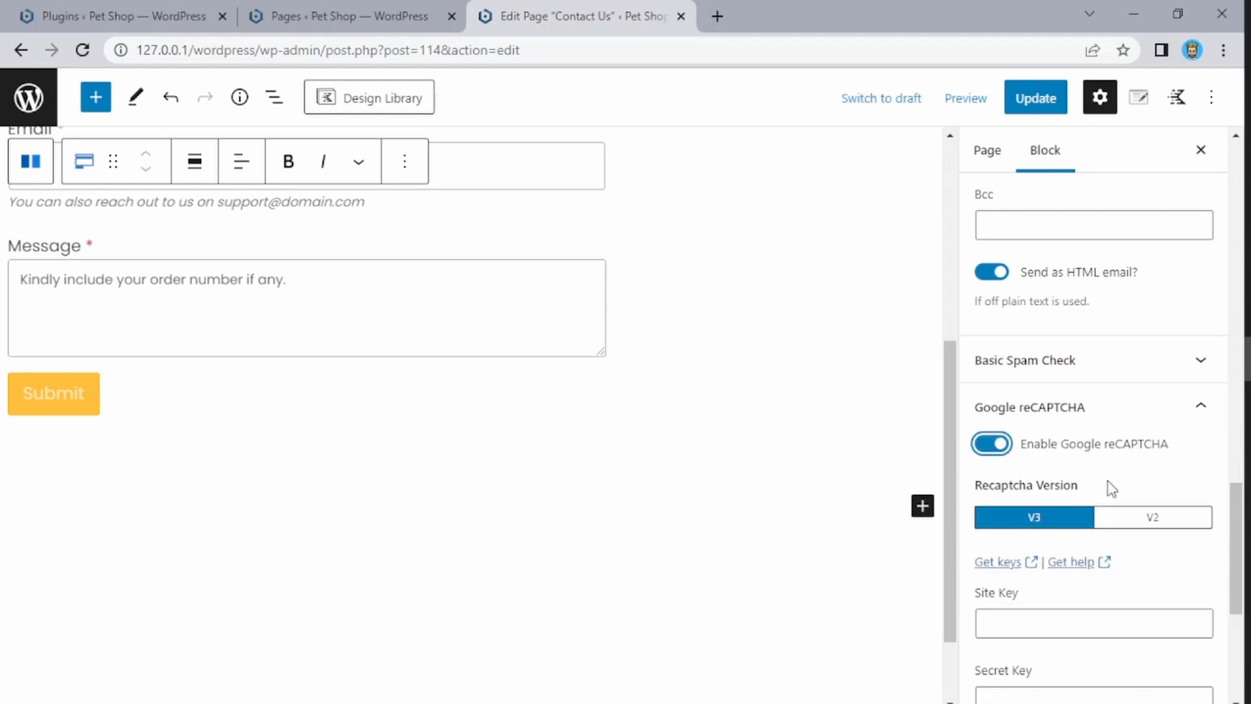
scroll(1101, 515, down, 3)
click(1026, 432)
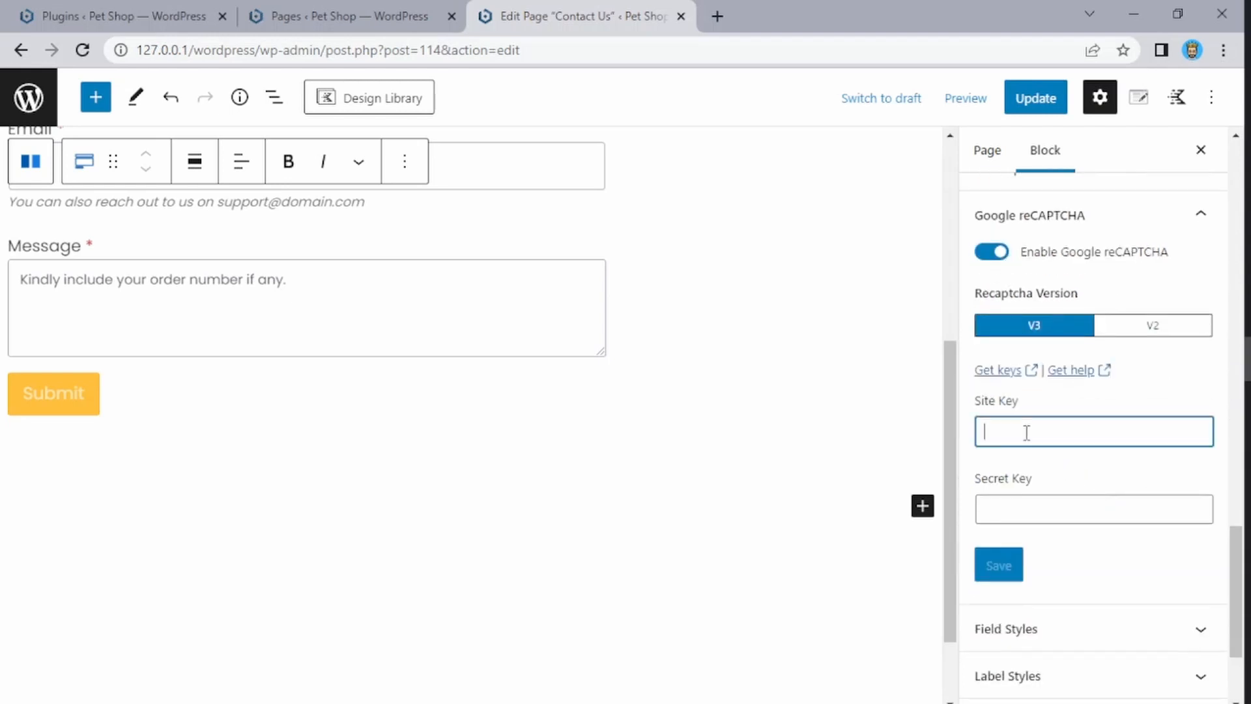
click(1019, 510)
scroll(1018, 508, up, 3)
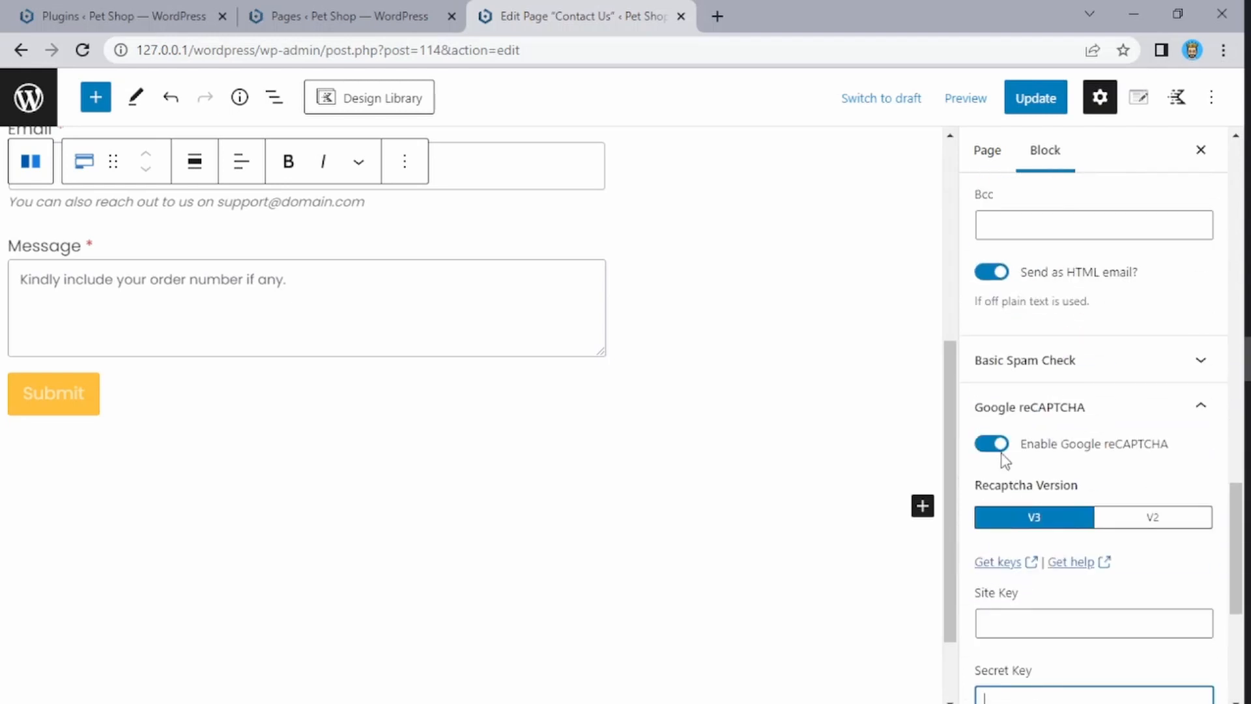
click(995, 448)
scroll(1032, 424, down, 1)
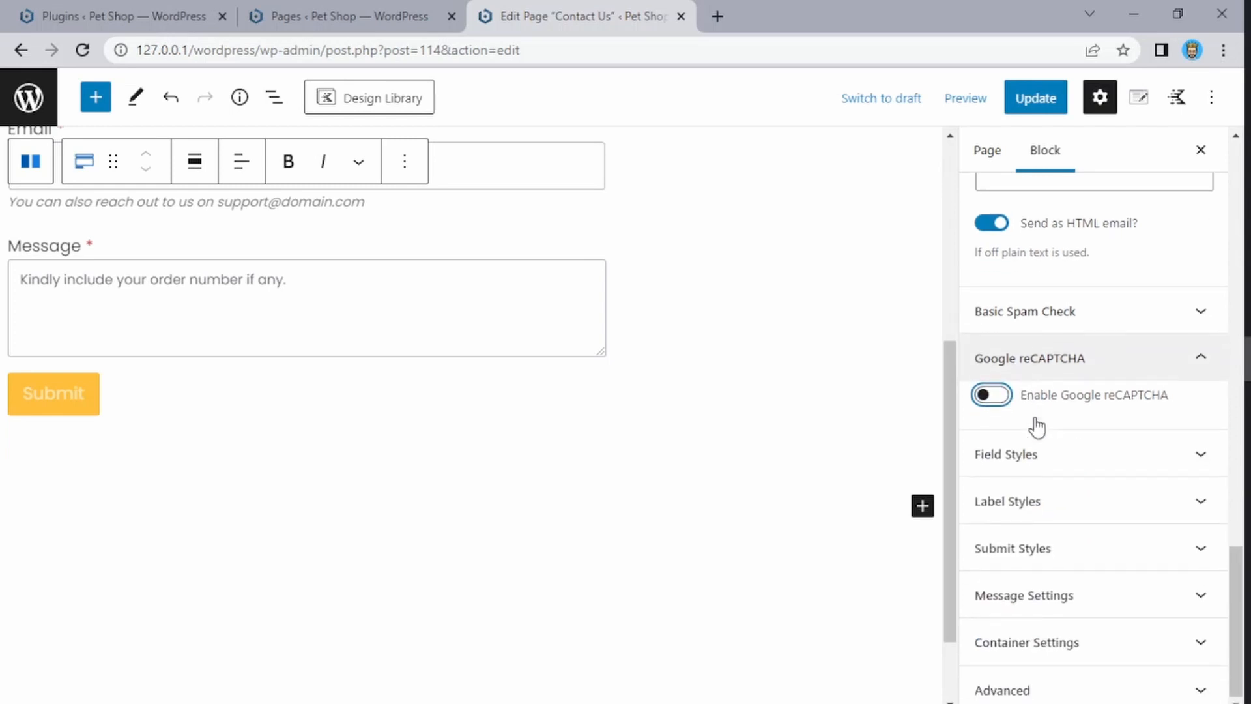
click(1032, 319)
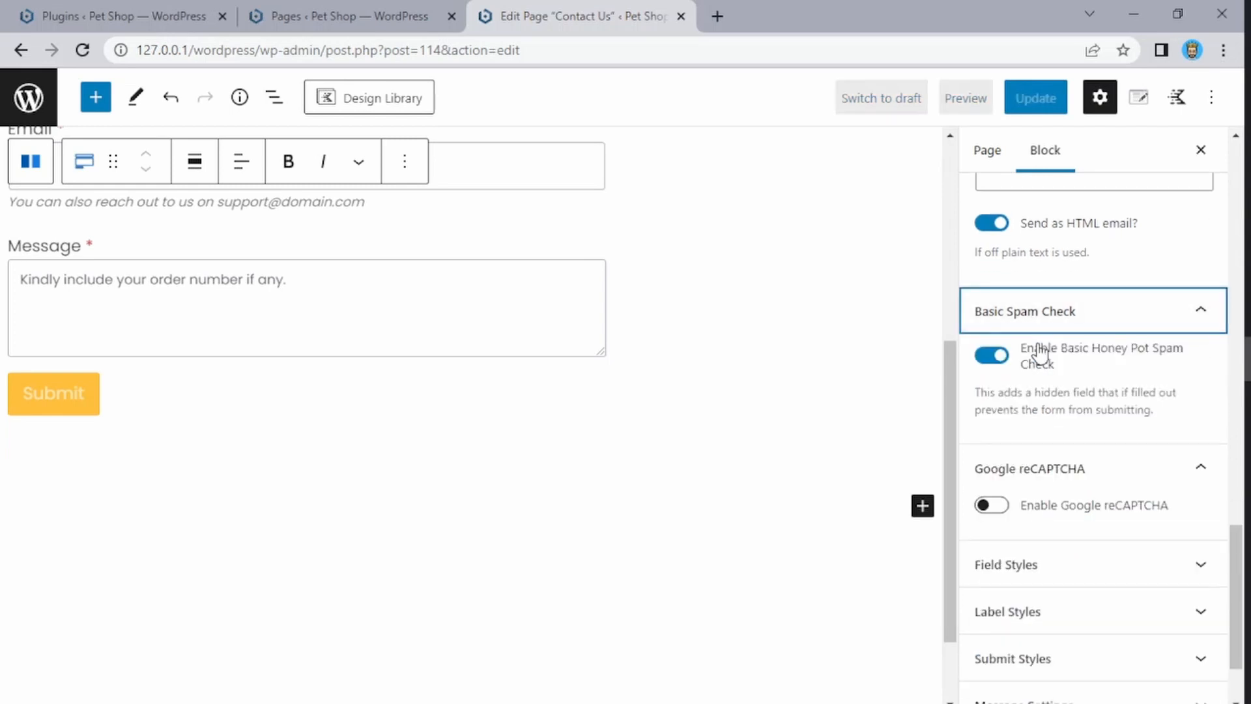
click(1029, 324)
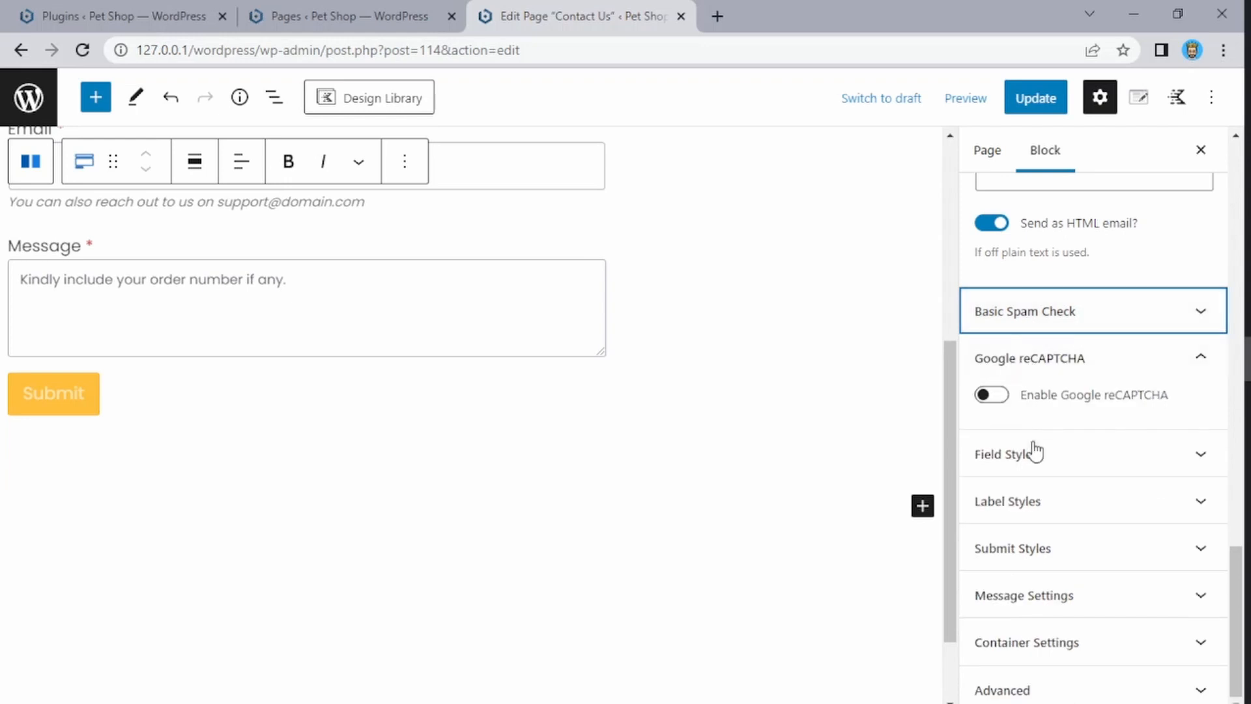
- Set the form's Submit button to size L and its button width to Full
click(1014, 562)
scroll(1020, 443, up, 3)
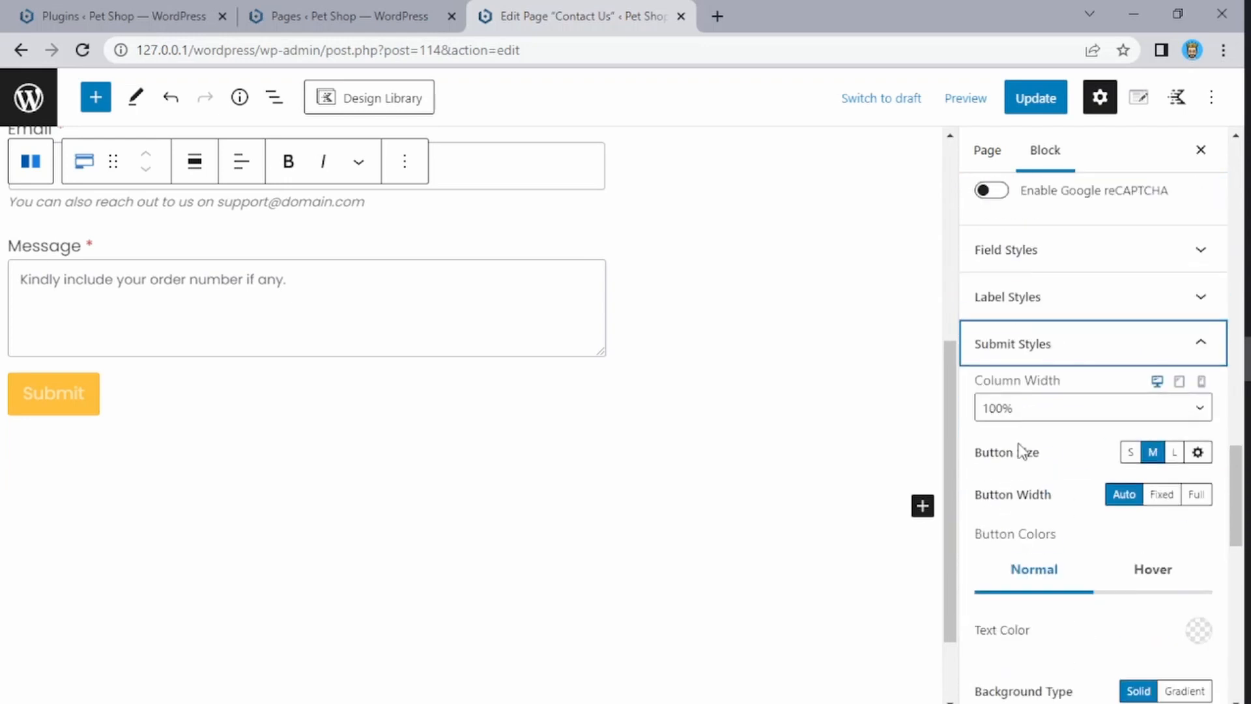
click(1174, 452)
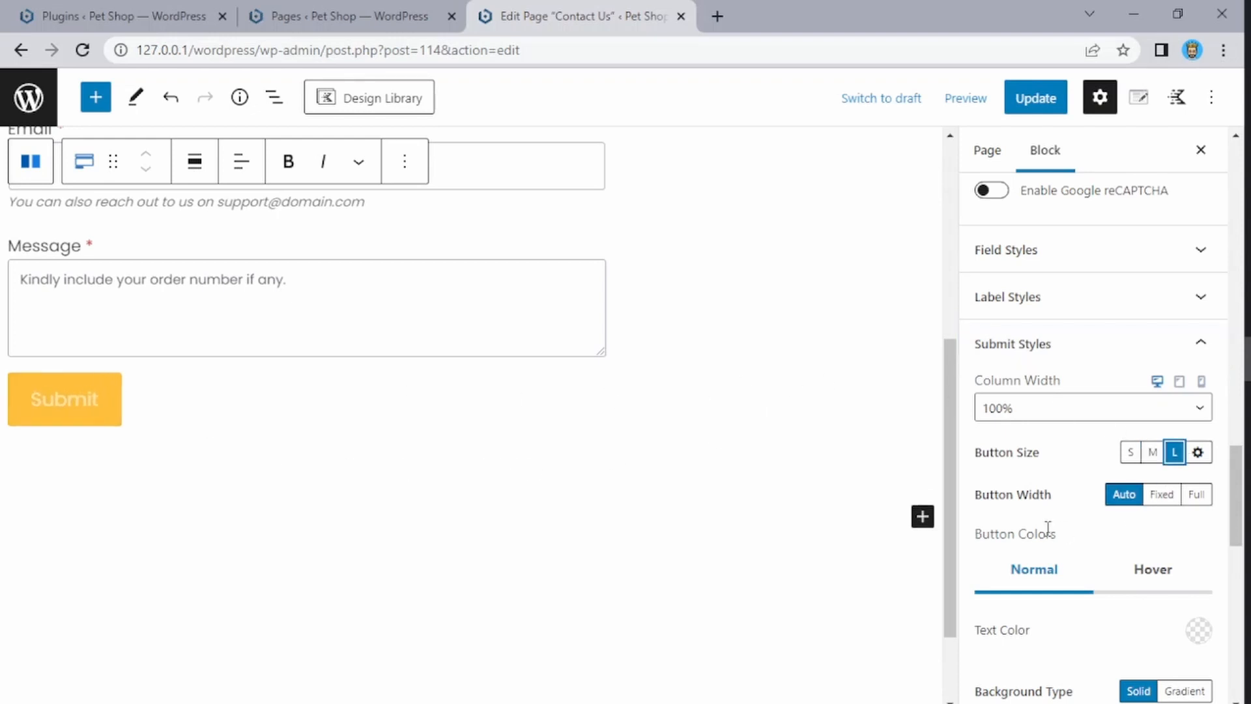
click(1197, 495)
scroll(313, 527, up, 1)
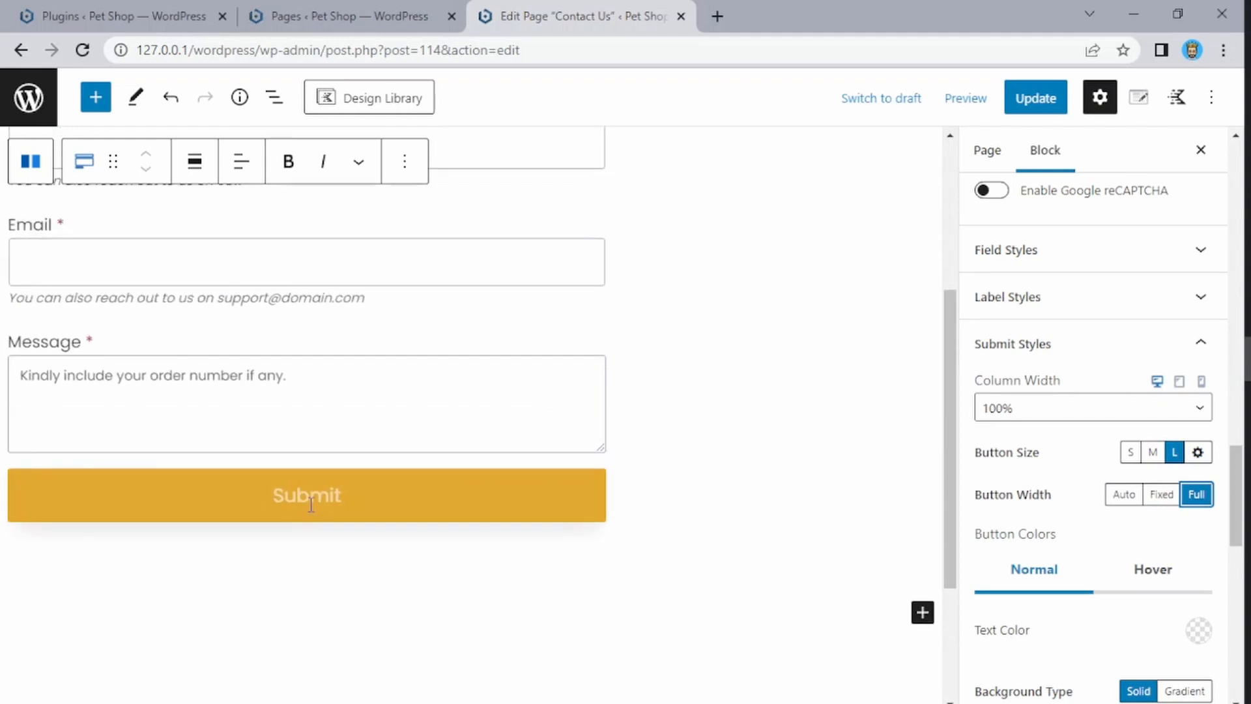
- Try the dark #222222 text color on the Submit button and undo the change
scroll(1081, 456, down, 4)
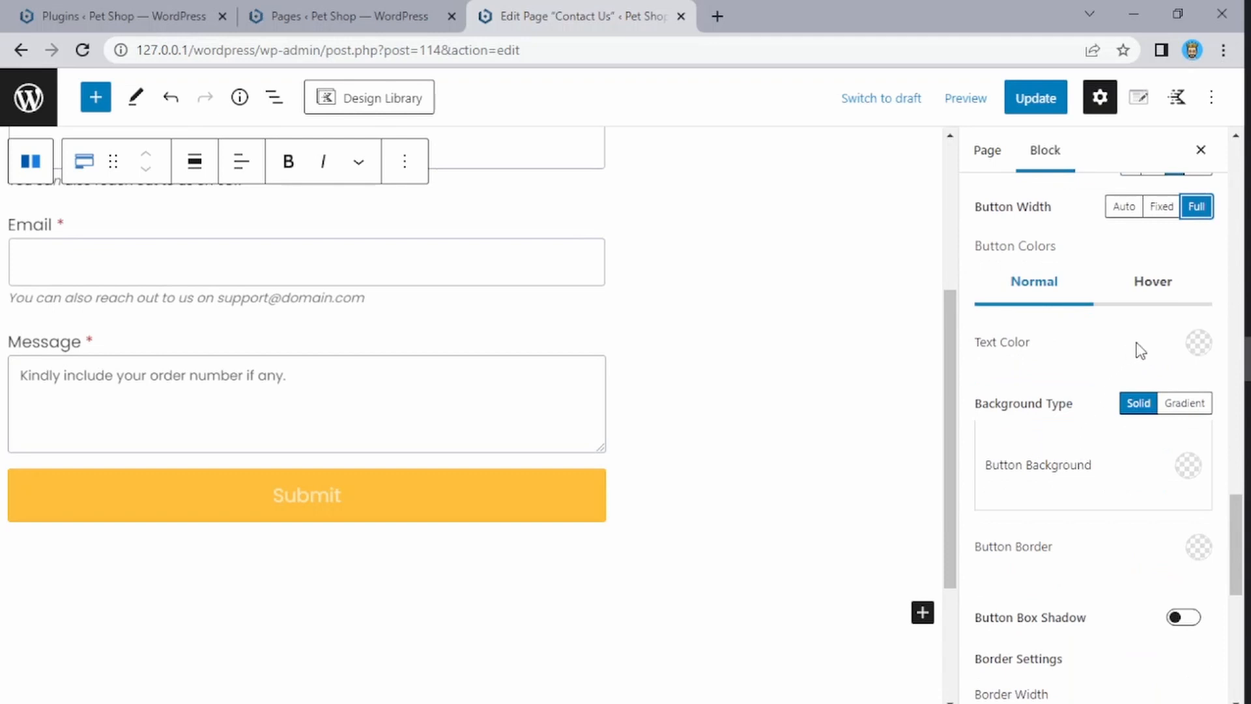
click(1198, 342)
click(1062, 384)
scroll(1062, 391, down, 3)
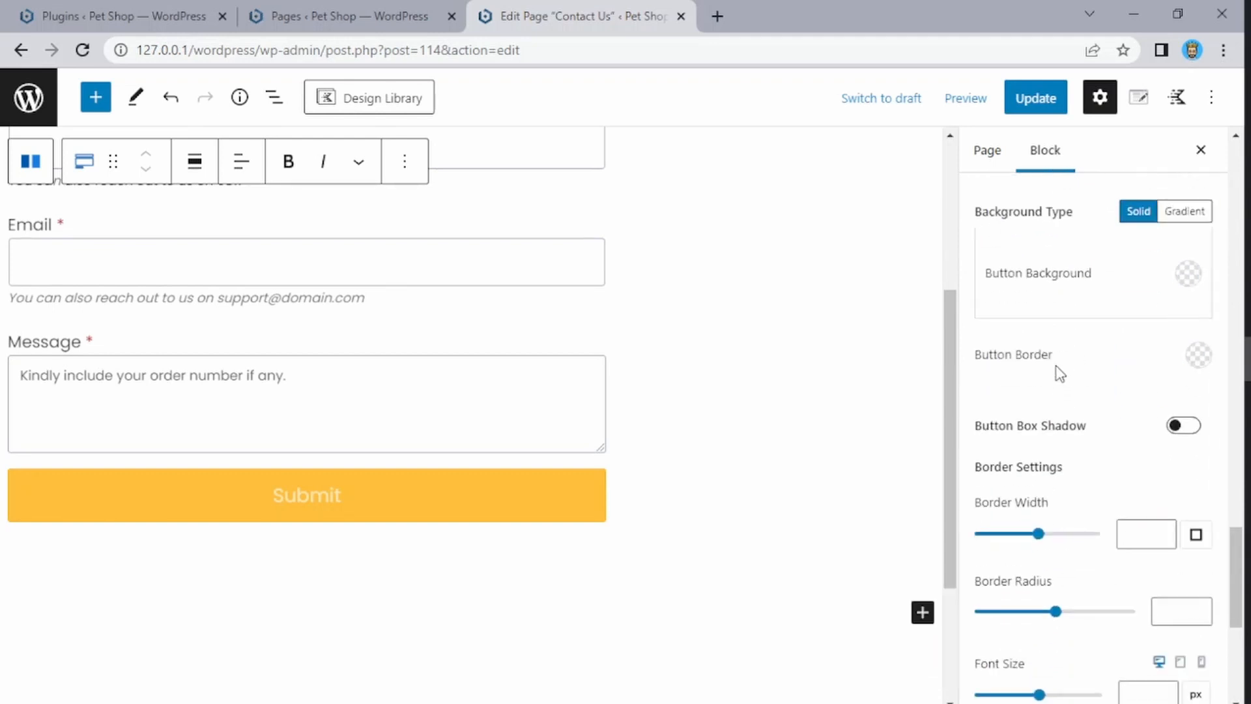
scroll(1062, 365, up, 1)
click(1199, 249)
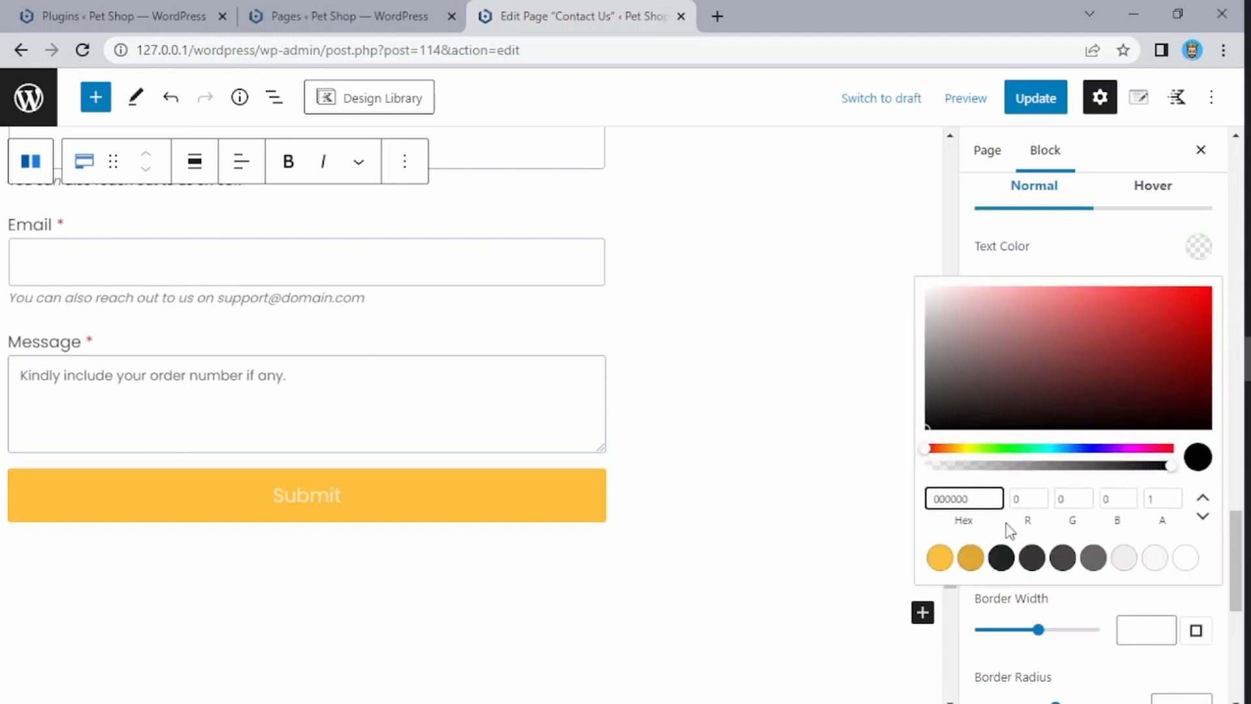
click(994, 559)
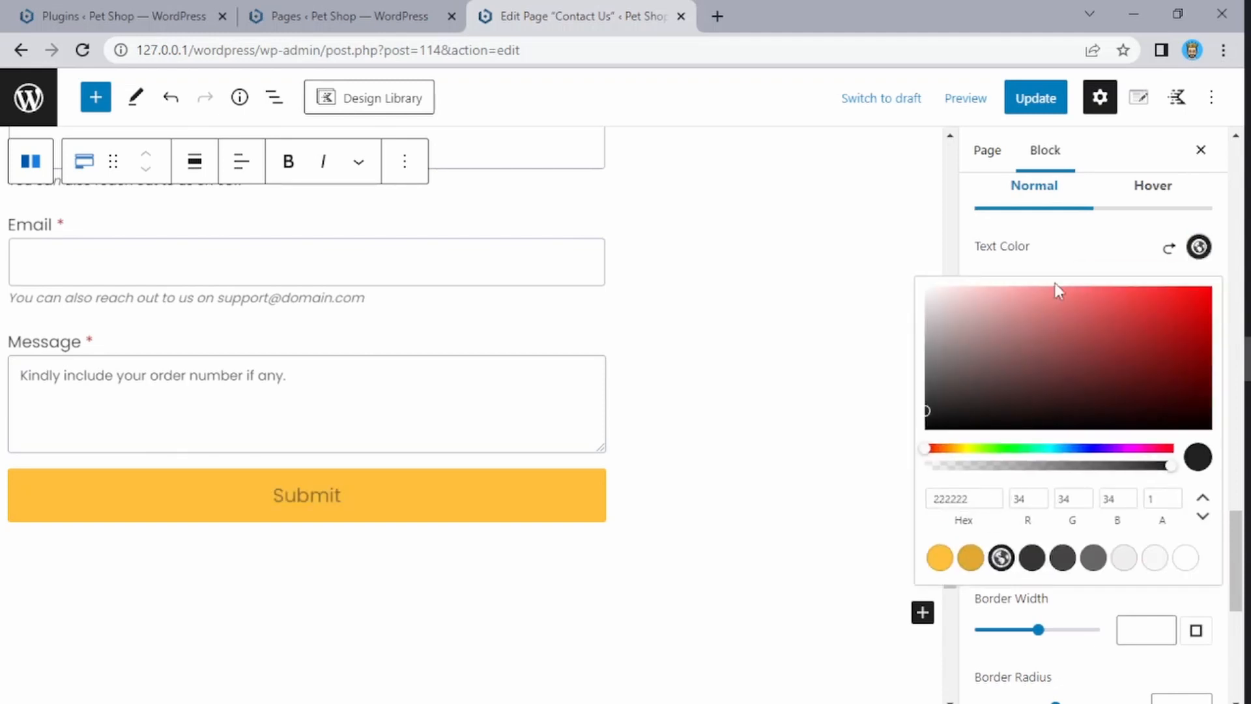
click(1047, 266)
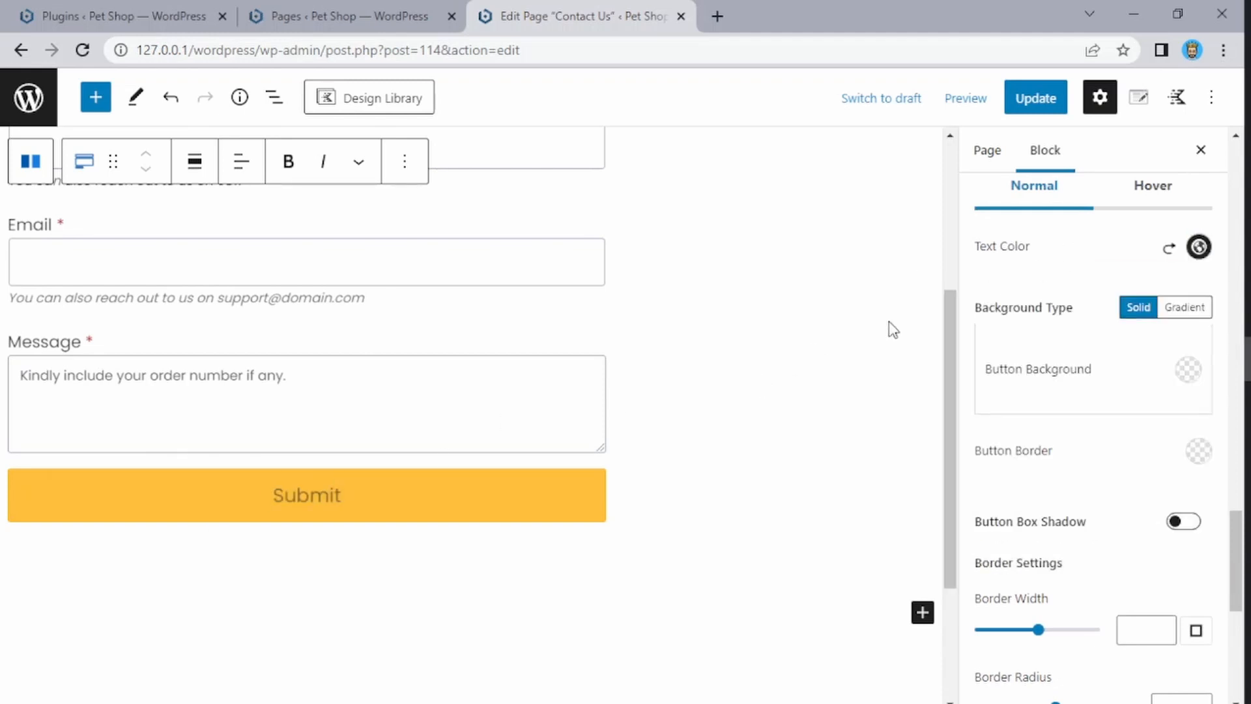
key(ctrl+z)
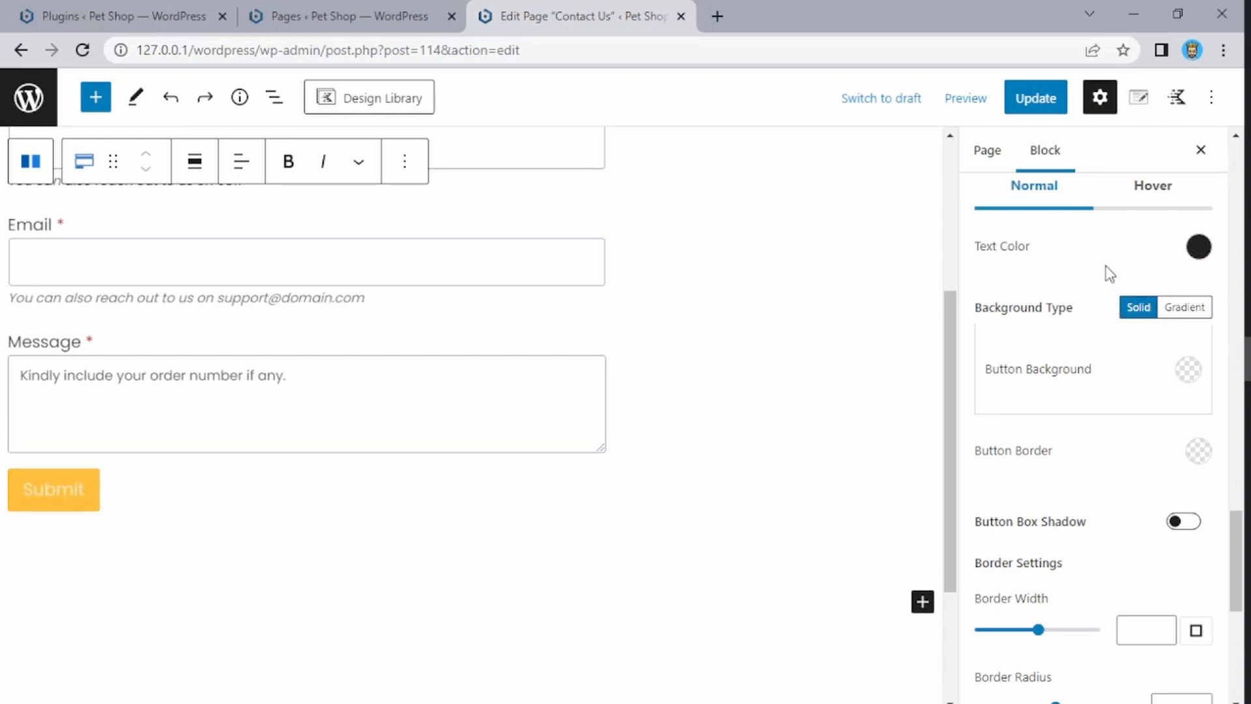
- Set the Submit button's width to Full again and check its text color setting
scroll(1108, 271, up, 2)
scroll(1156, 353, up, 2)
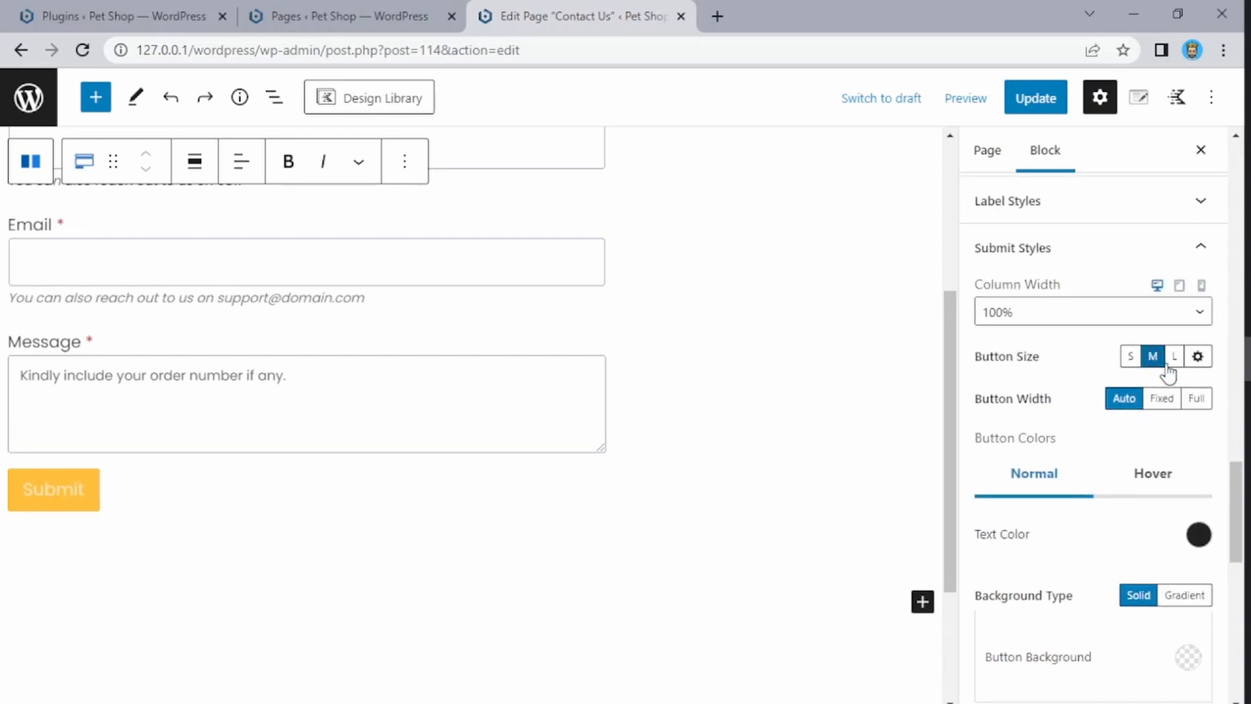
click(1196, 398)
click(1198, 535)
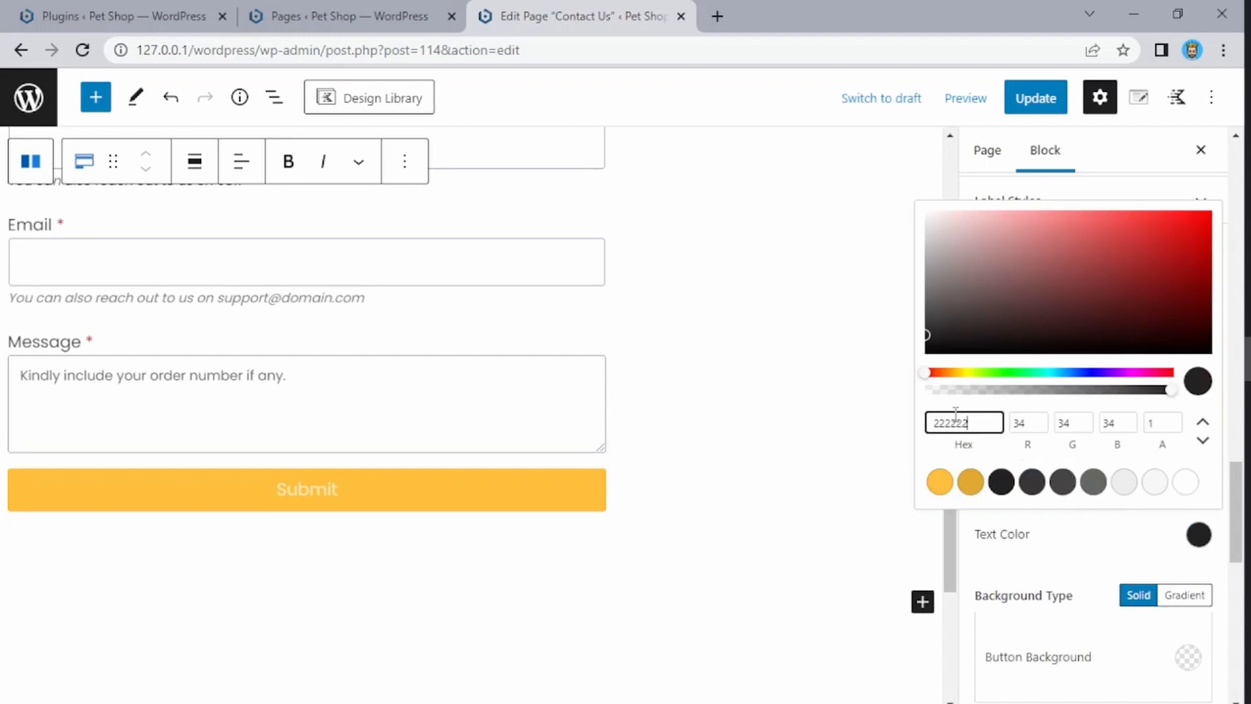
click(1096, 546)
click(1198, 534)
click(1135, 541)
- Try a box shadow with an X offset of 25 on the Submit button and switch the shadow off again
scroll(1119, 500, down, 1)
scroll(1119, 499, down, 3)
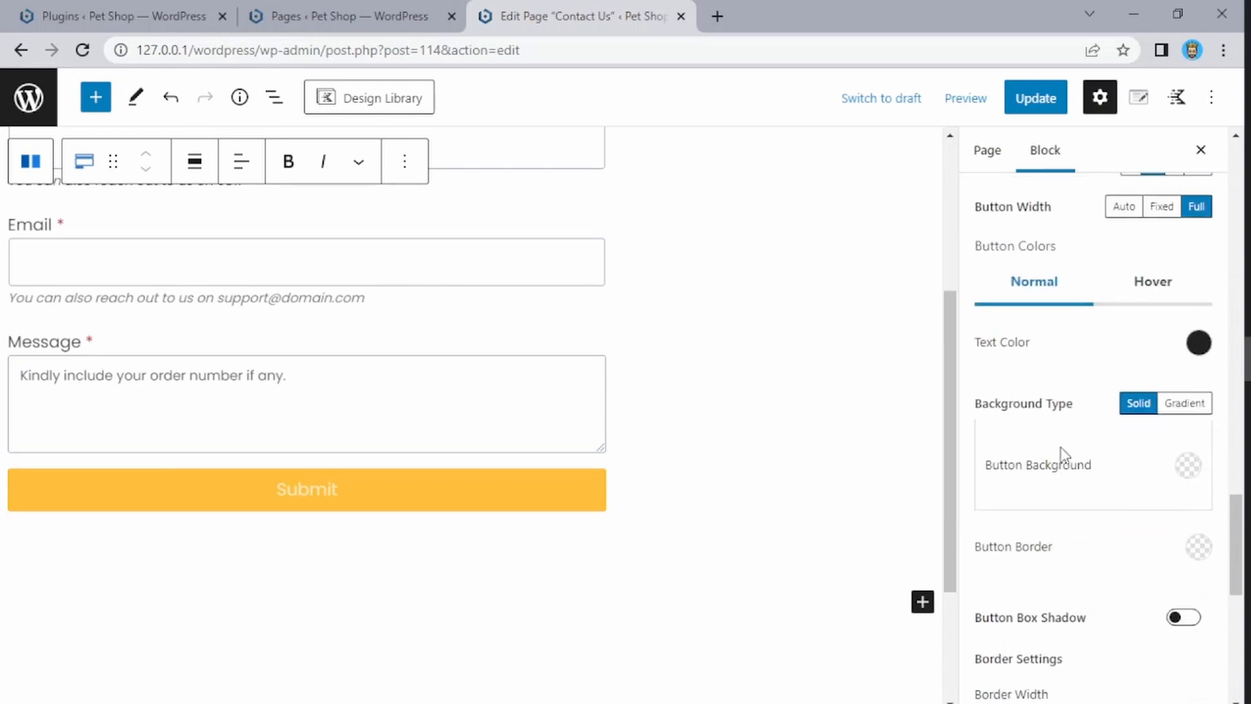
scroll(1077, 467, down, 2)
scroll(1071, 462, down, 3)
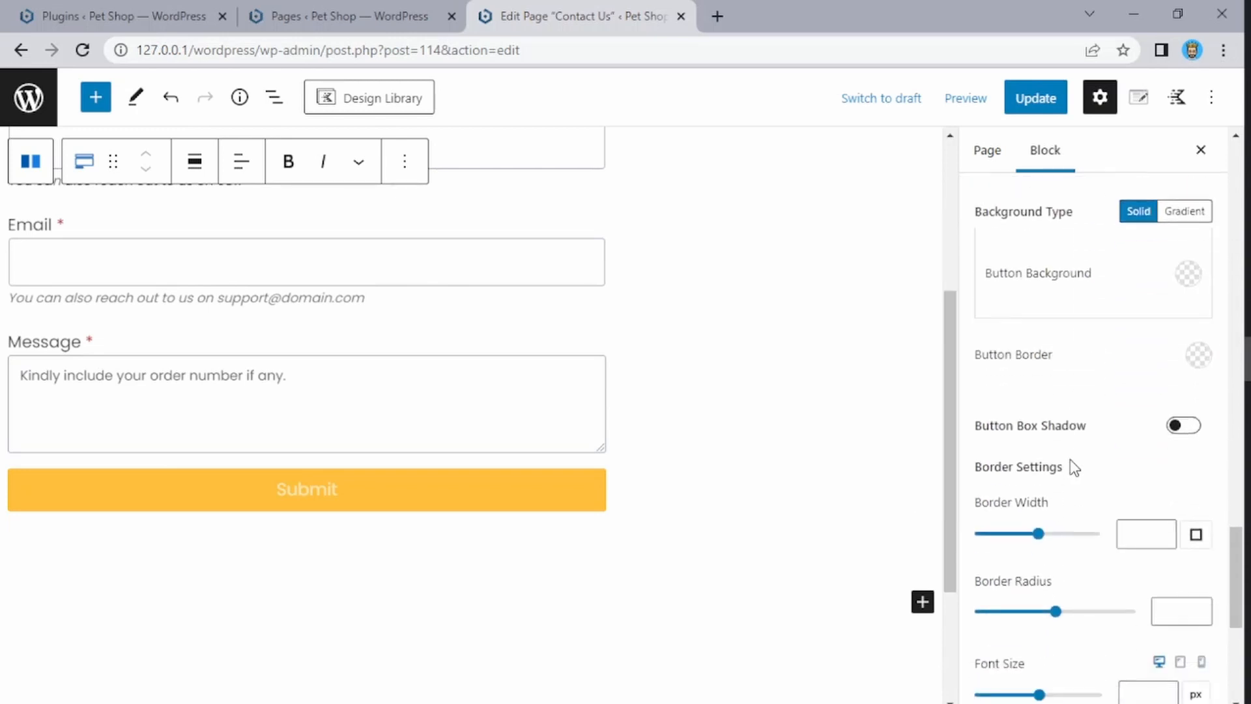
click(1177, 331)
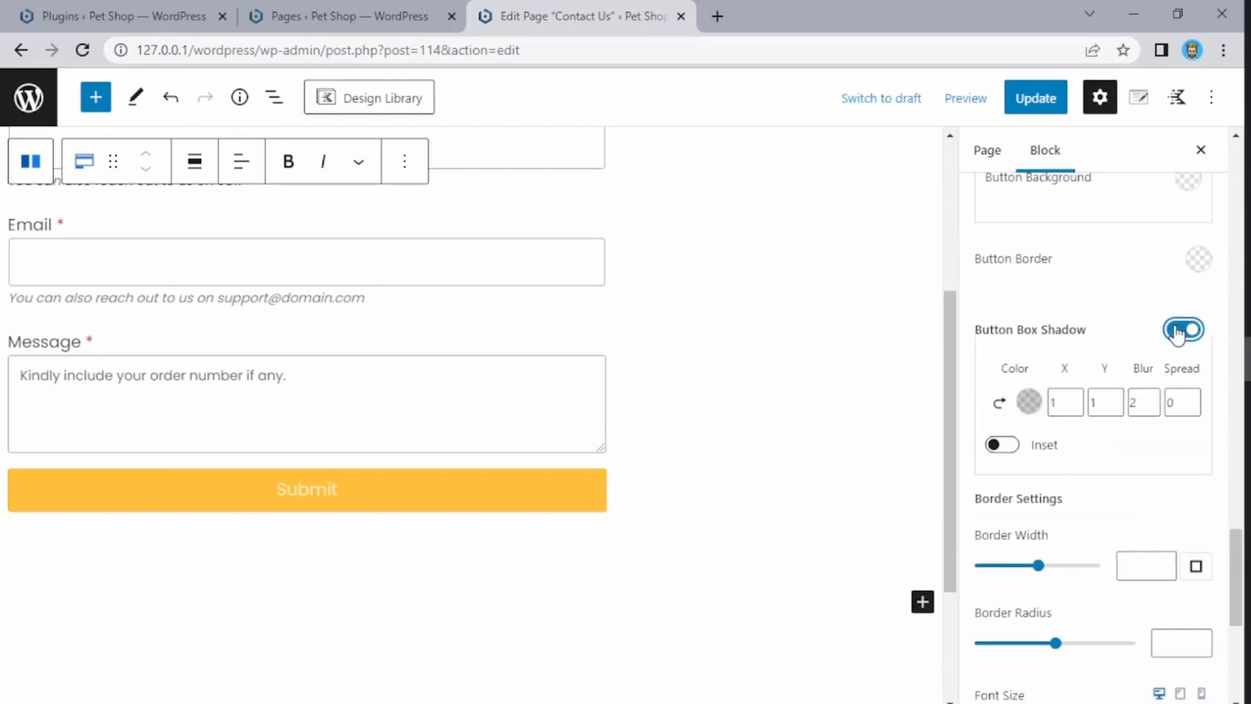
click(1073, 398)
drag(1073, 399, 1074, 400)
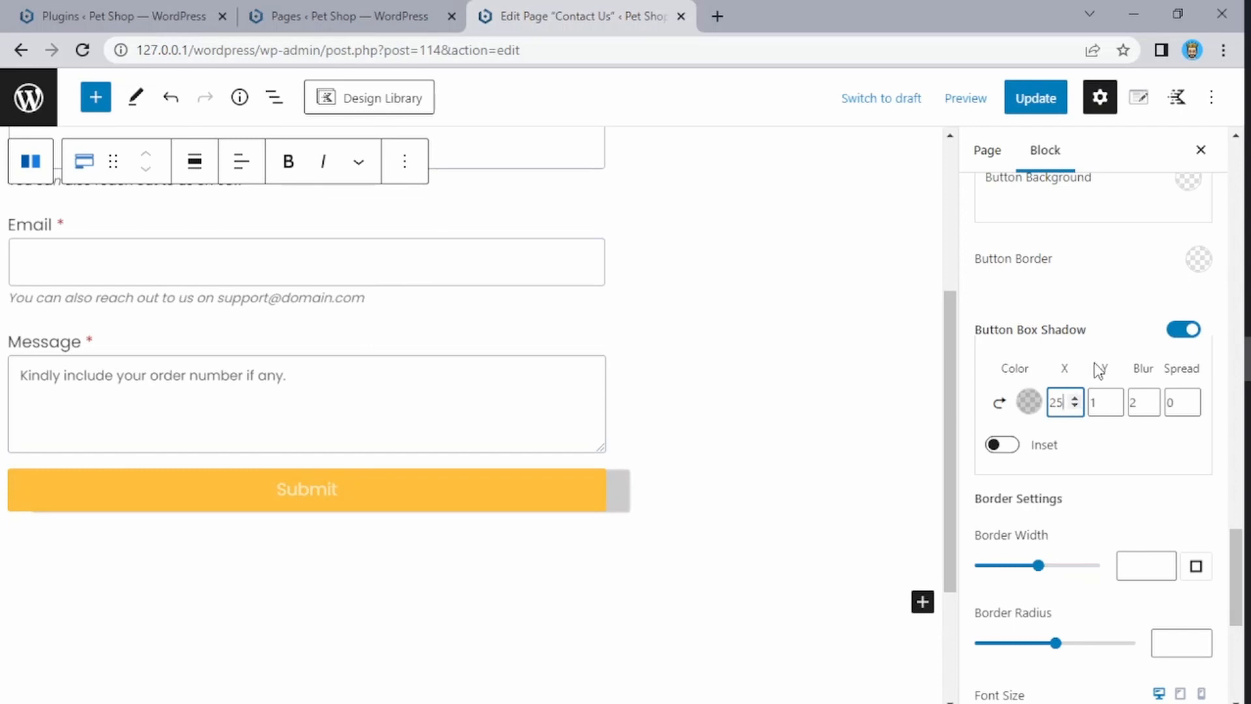
click(1182, 331)
scroll(1042, 407, down, 2)
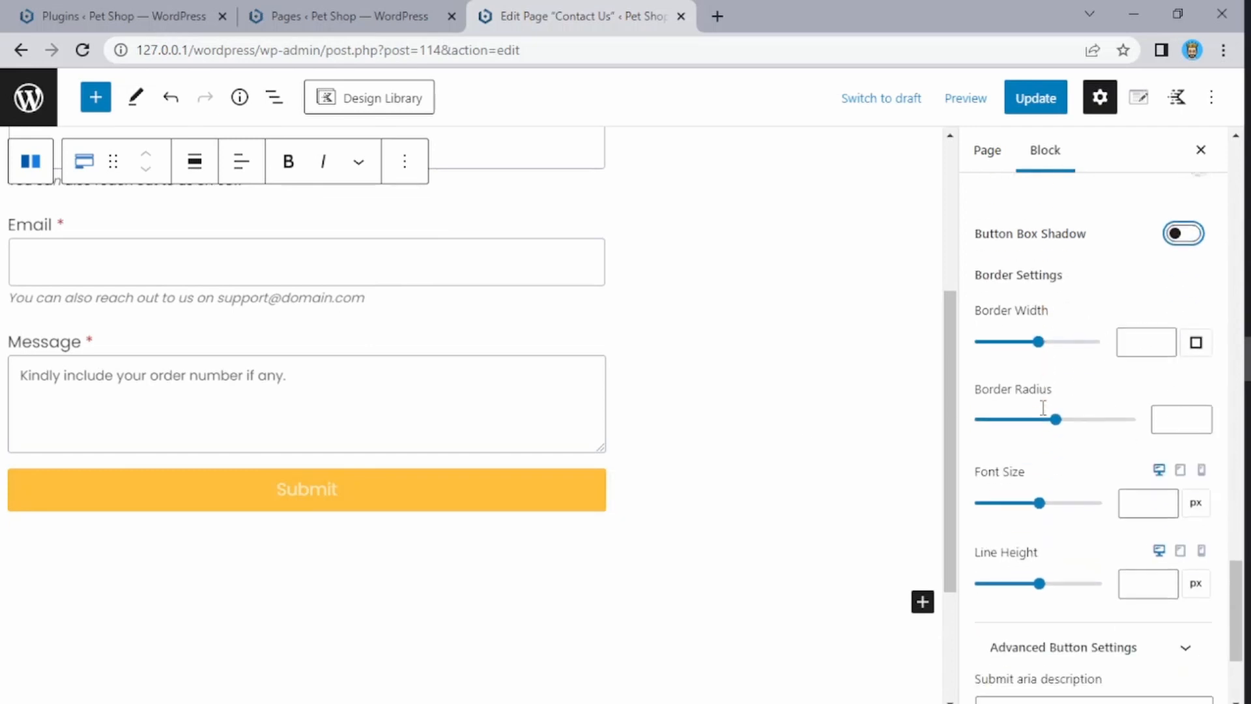
- Replace the form's submit button text with "Send Us Message"
scroll(1041, 411, up, 6)
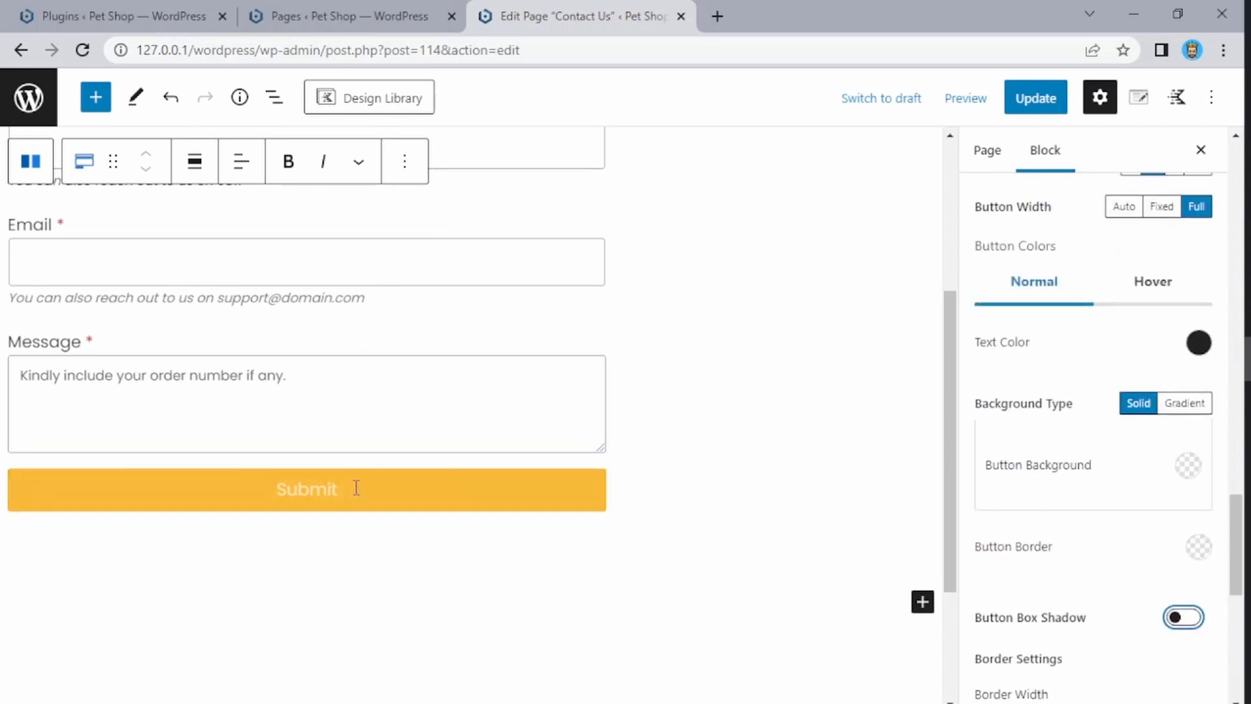
click(308, 492)
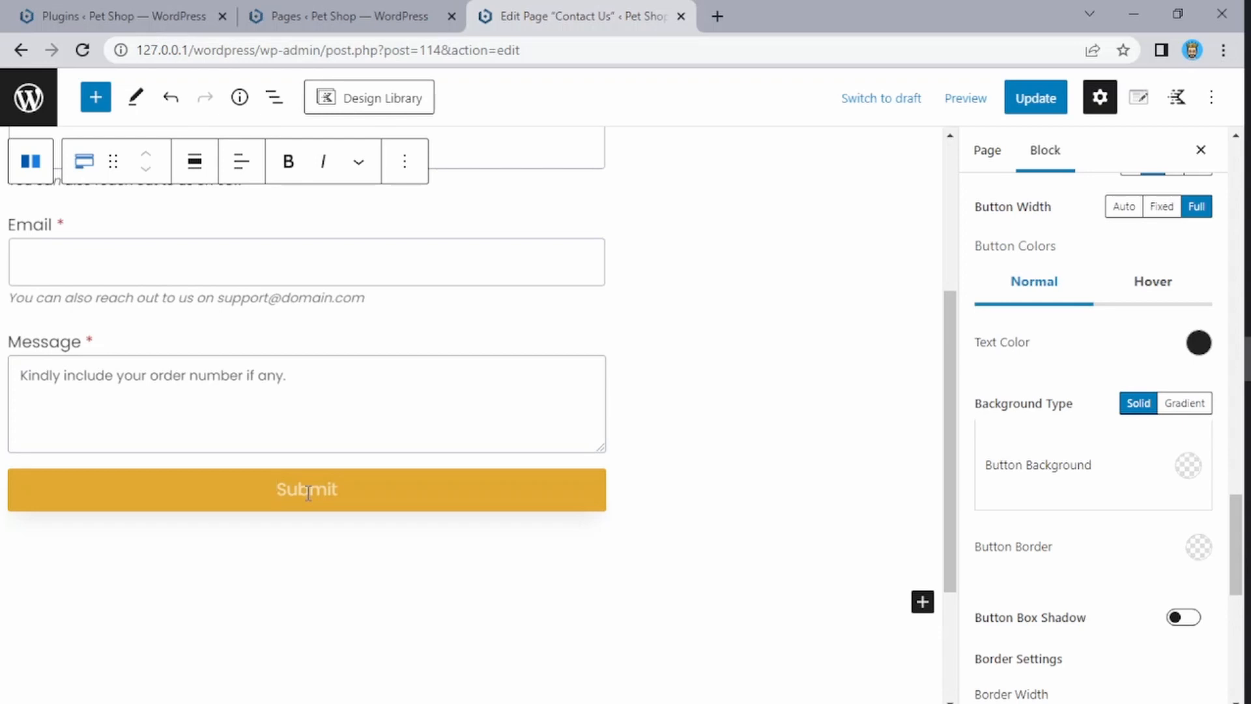
key(ctrl+a)
key(BackSpace)
text(Se)
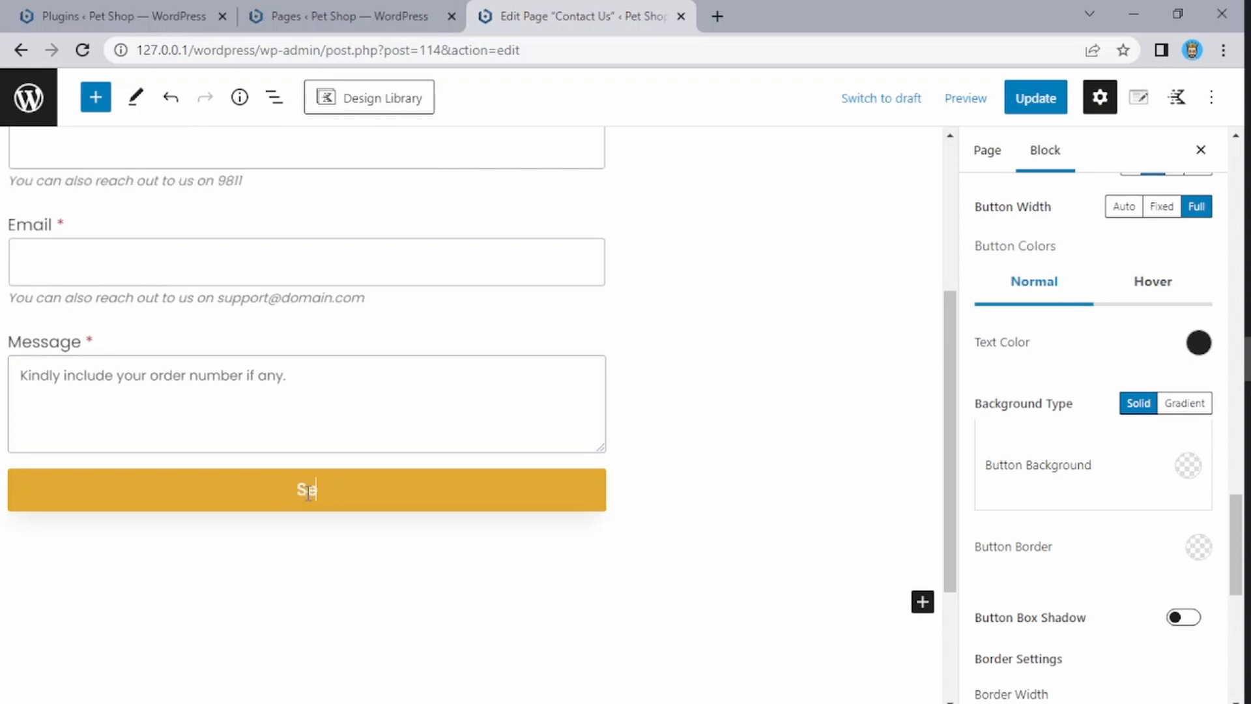
text(nd Us )
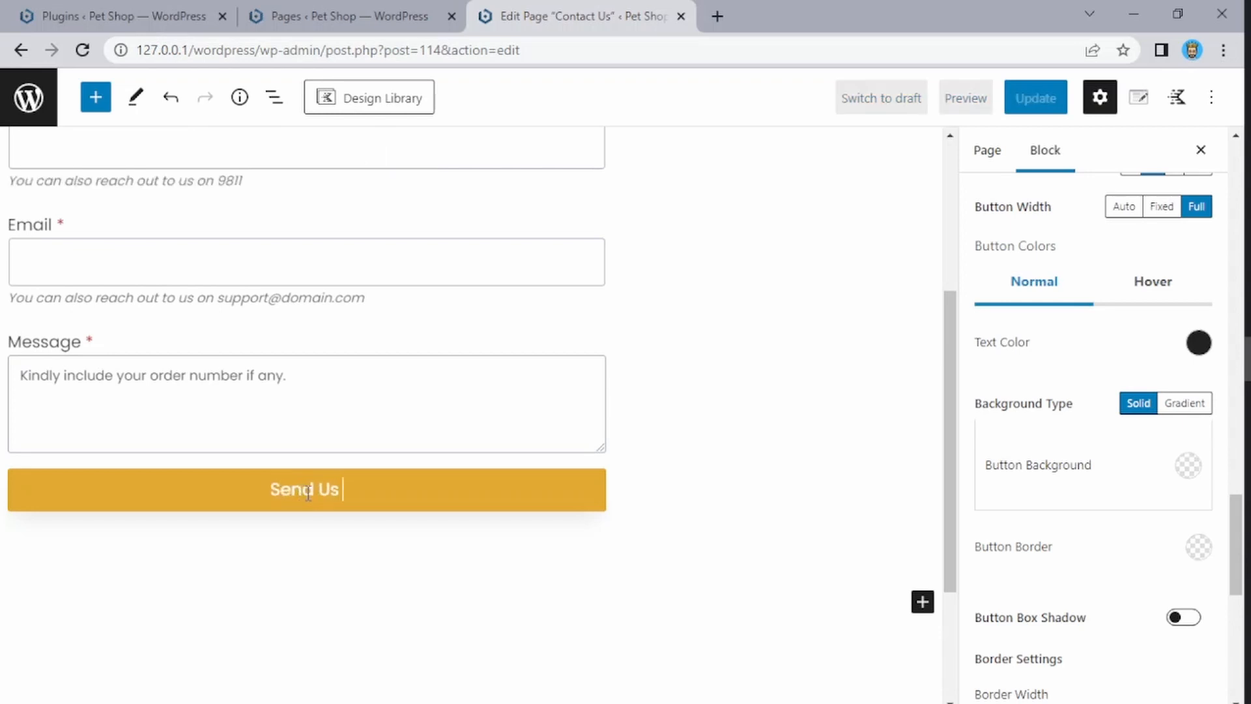
text(Message)
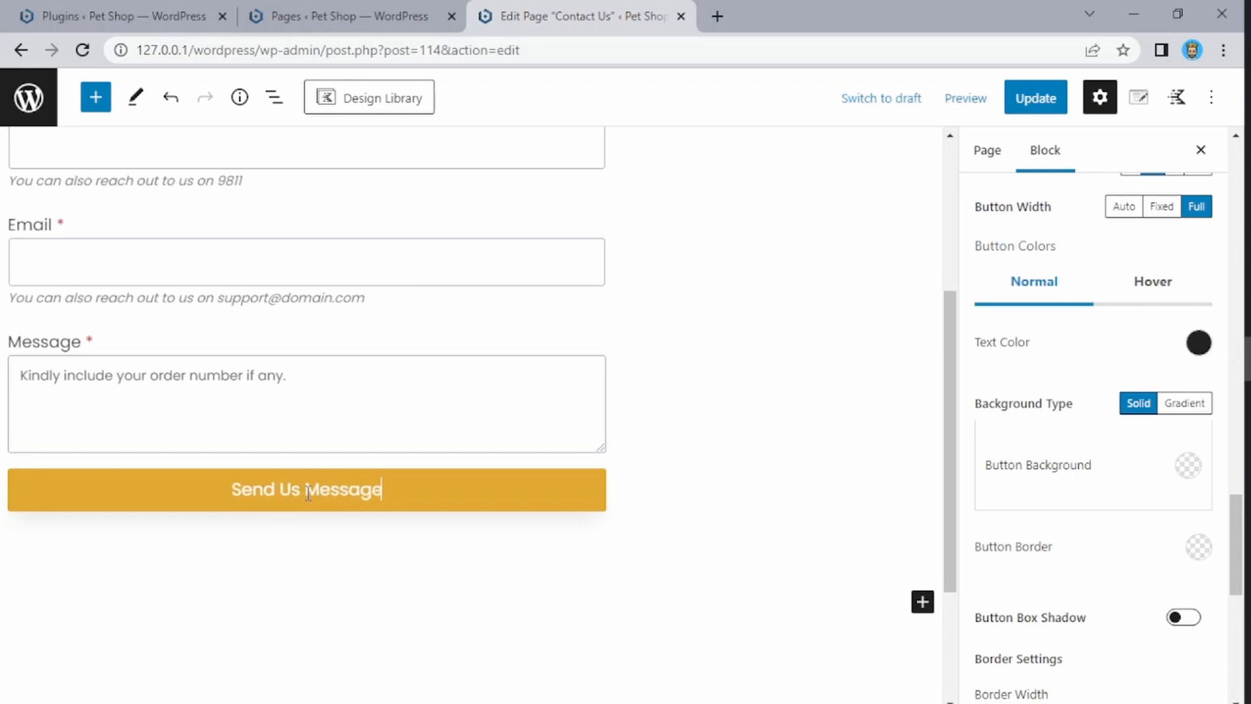
click(323, 567)
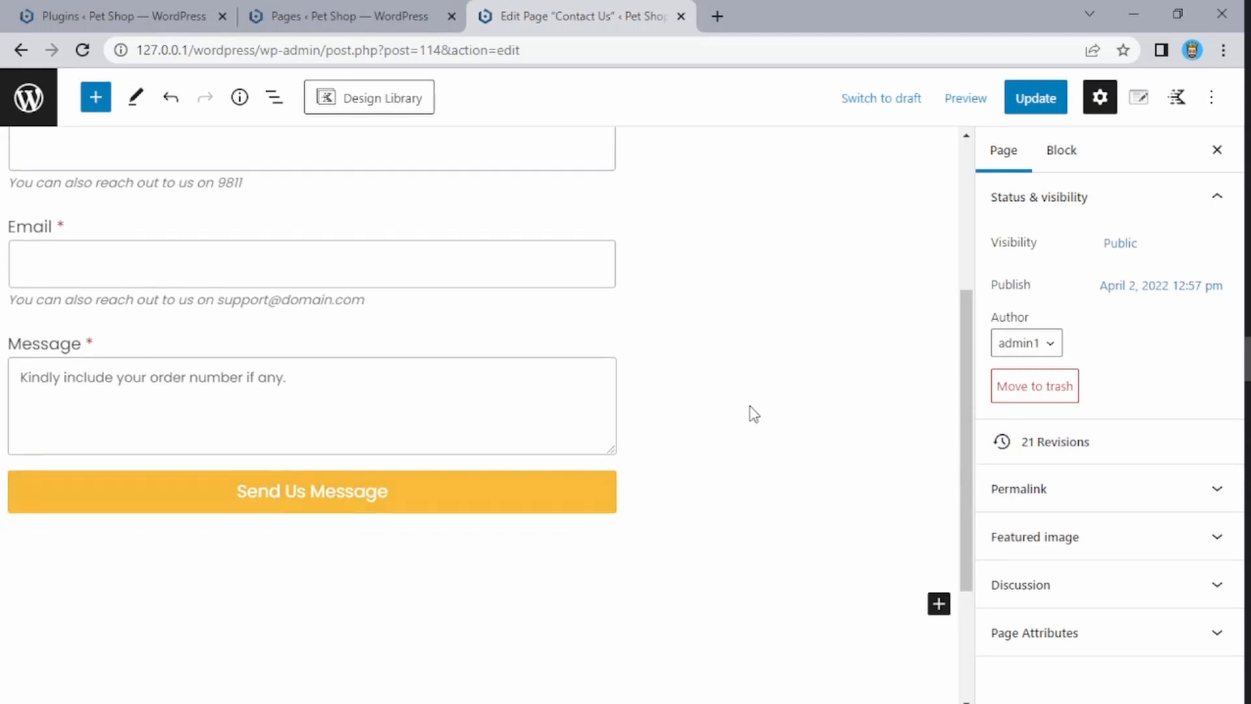
- Update the Contact Us page to save the form changes
scroll(748, 413, up, 5)
click(1033, 101)
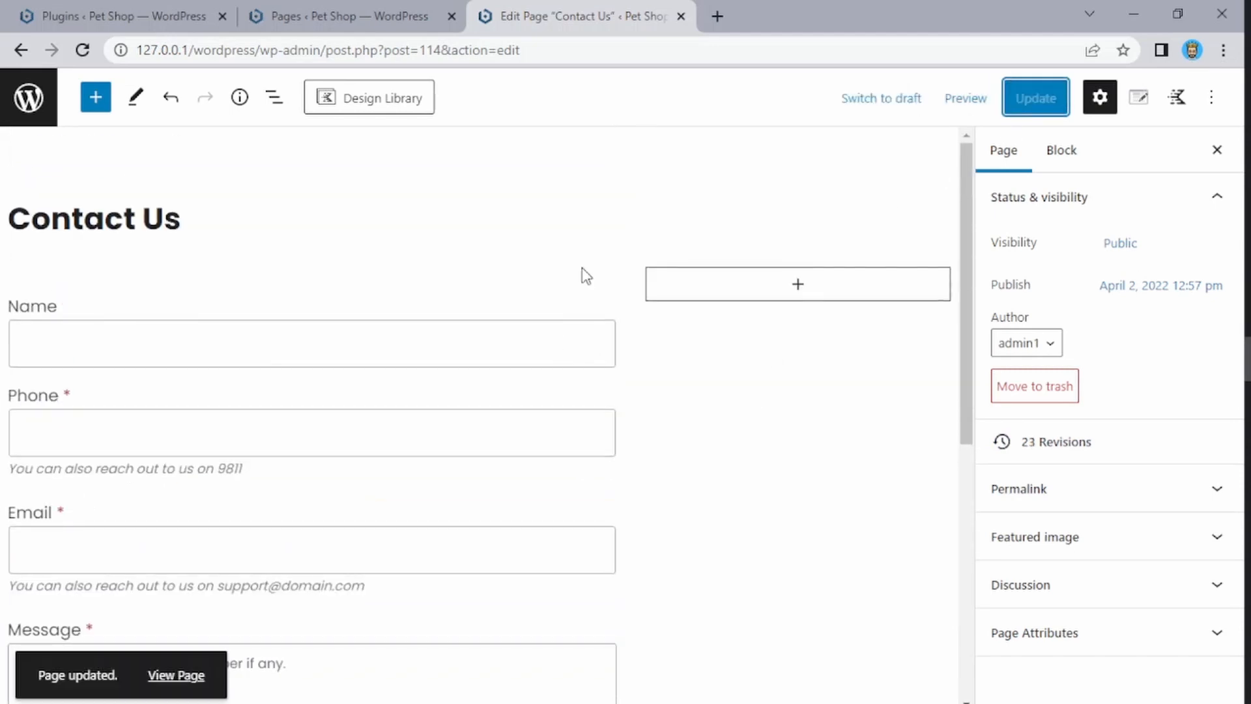
scroll(585, 275, down, 5)
scroll(583, 273, up, 5)
- Preview the Contact Us page in a new tab and review the whole form down to its submit button
click(965, 98)
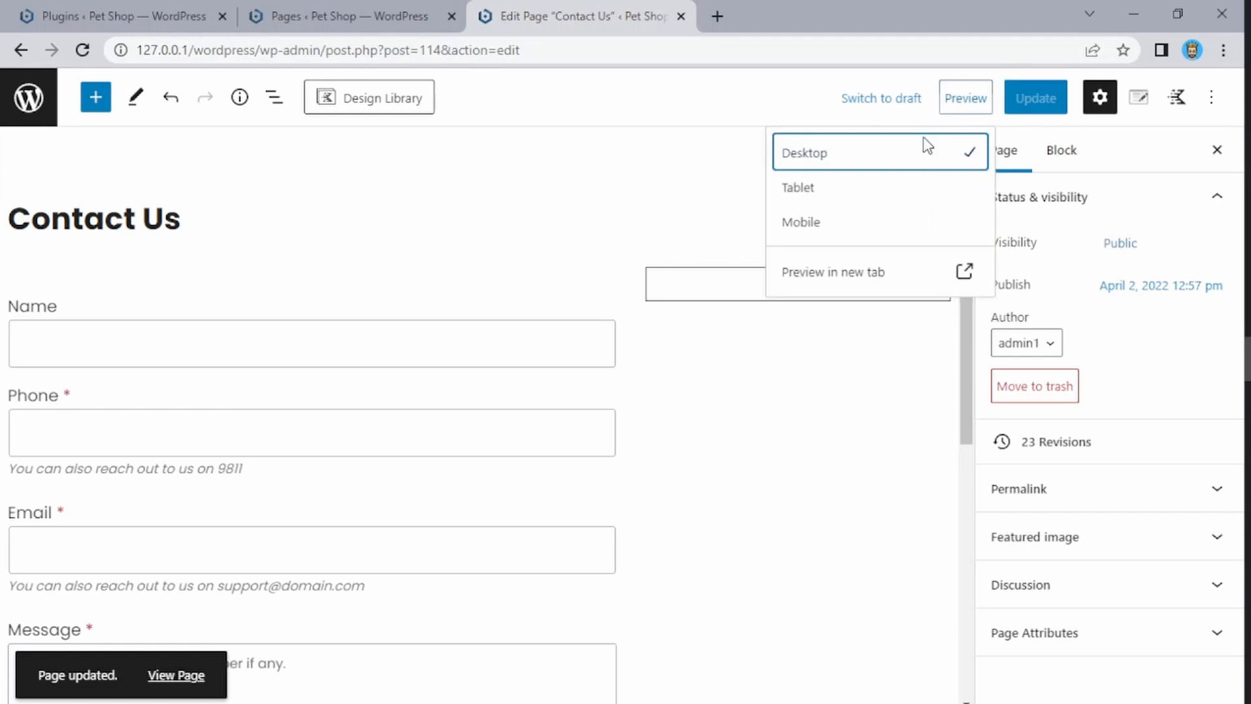
click(839, 271)
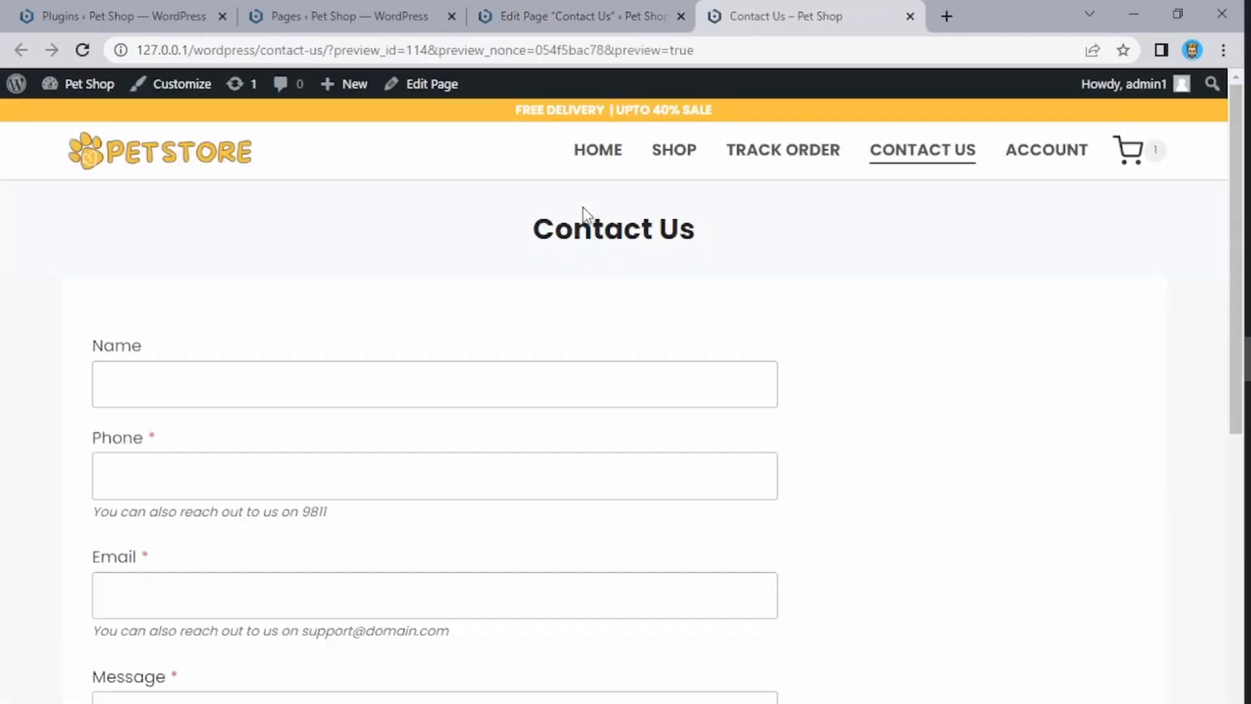
scroll(437, 339, down, 6)
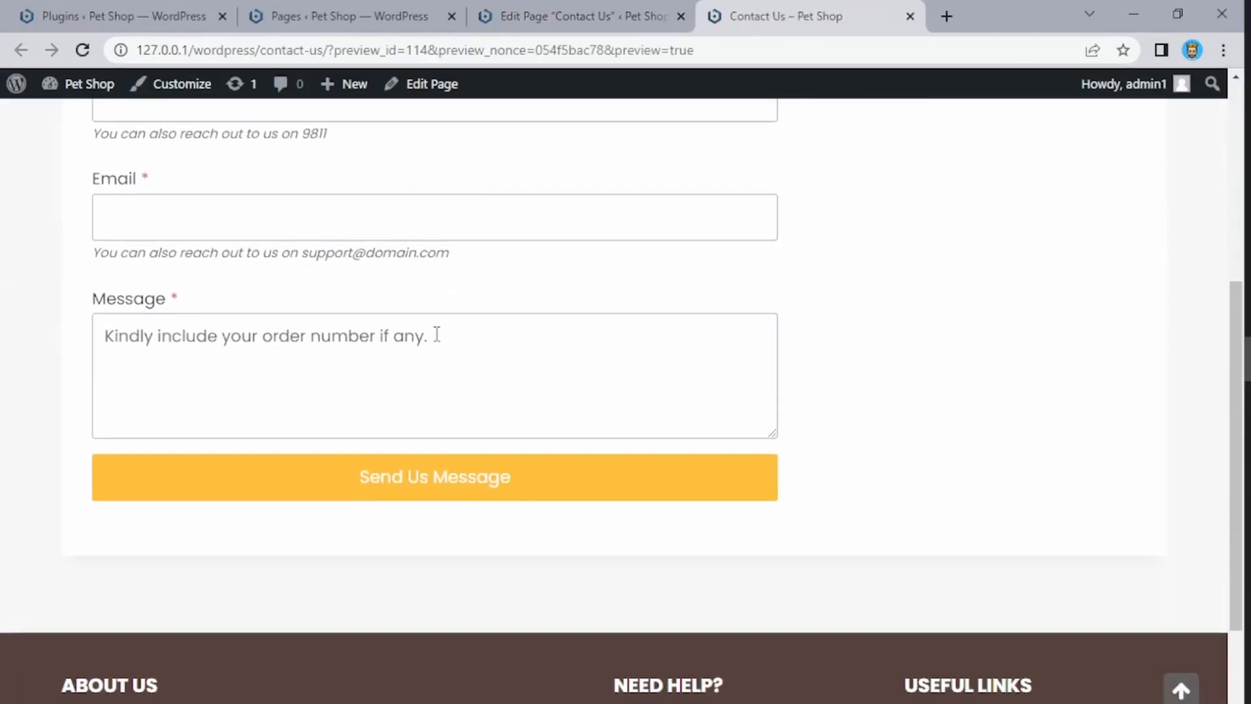
scroll(437, 339, up, 6)
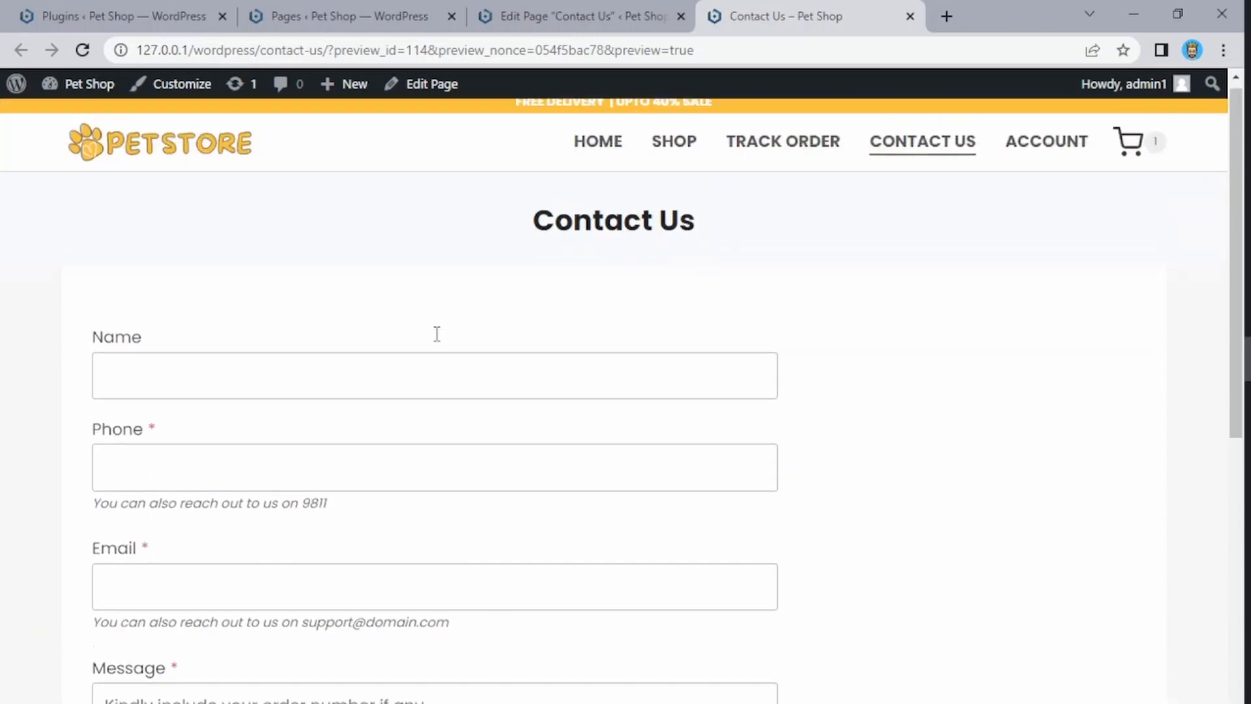
- Back in the page editor, add a paragraph below the form within its section reading "Hello, We'd love to help!"
click(521, 8)
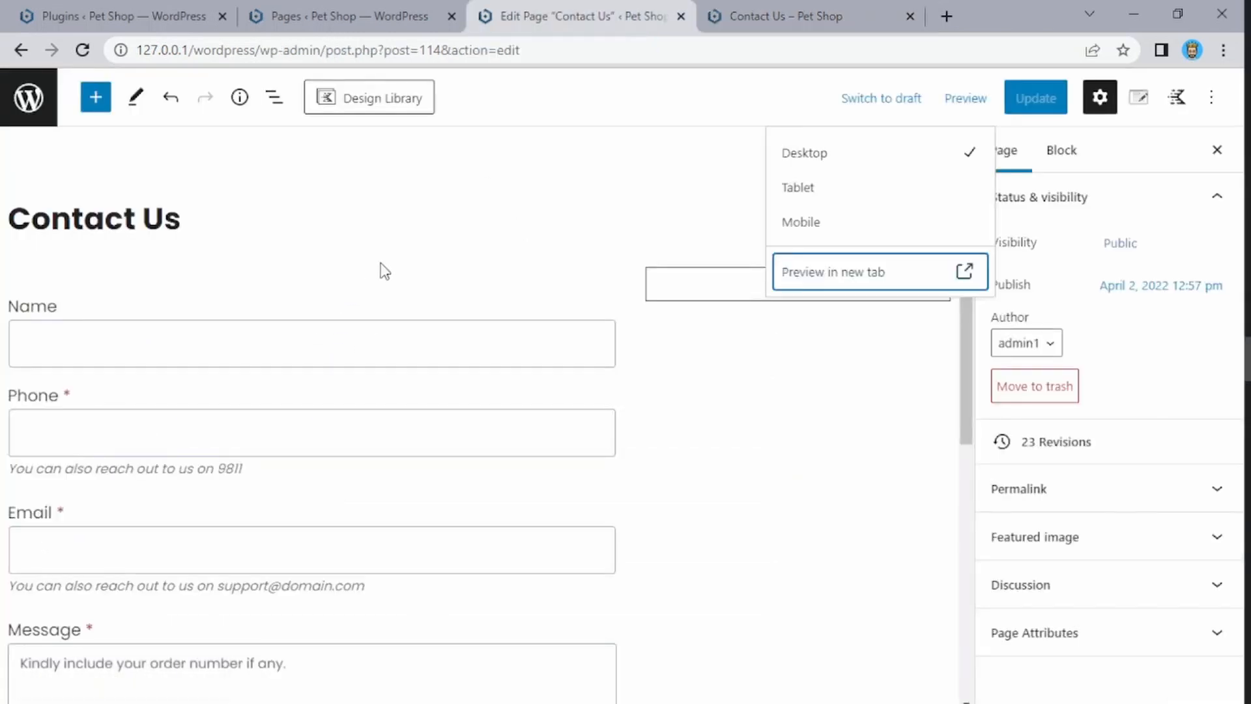
scroll(385, 271, down, 5)
click(557, 352)
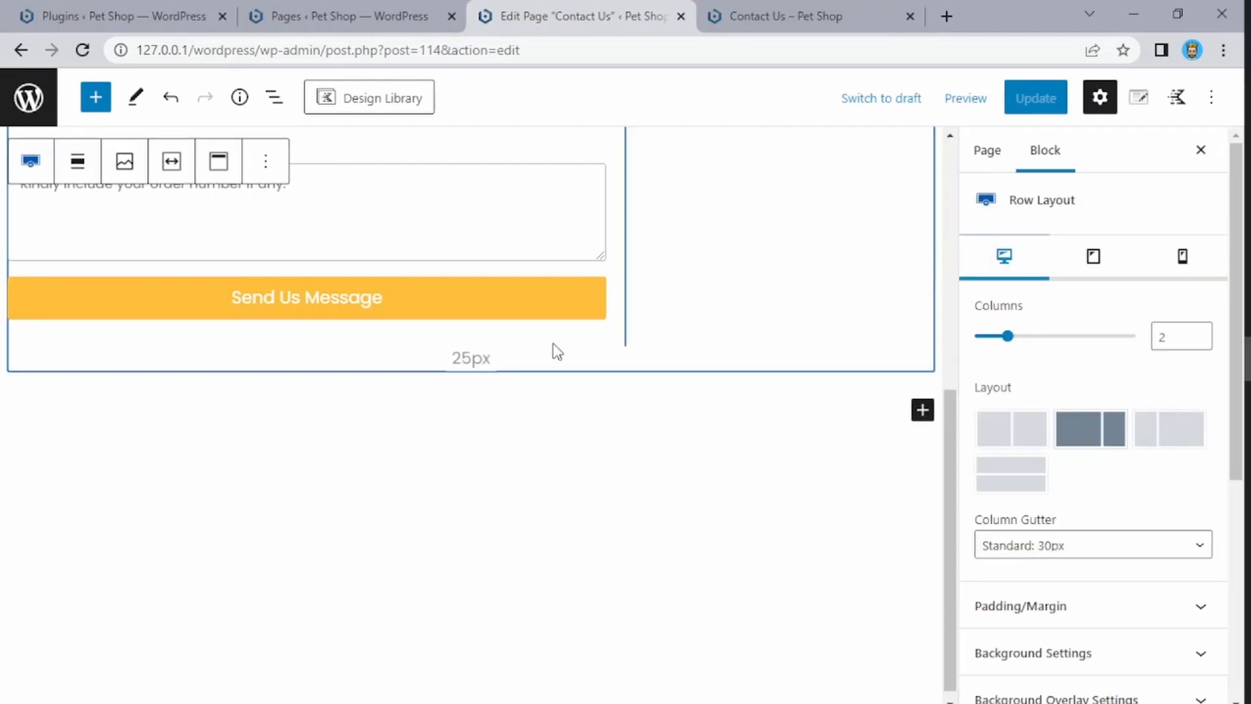
click(499, 338)
scroll(541, 365, up, 7)
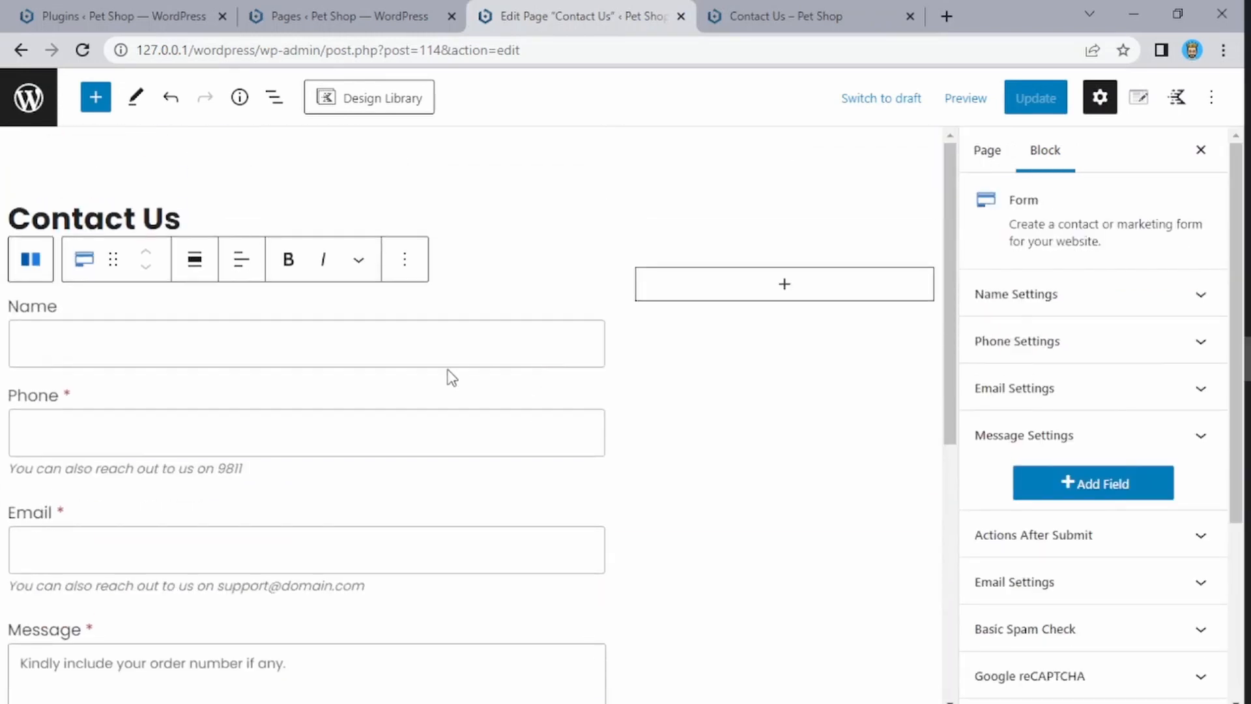
click(462, 290)
scroll(508, 332, down, 7)
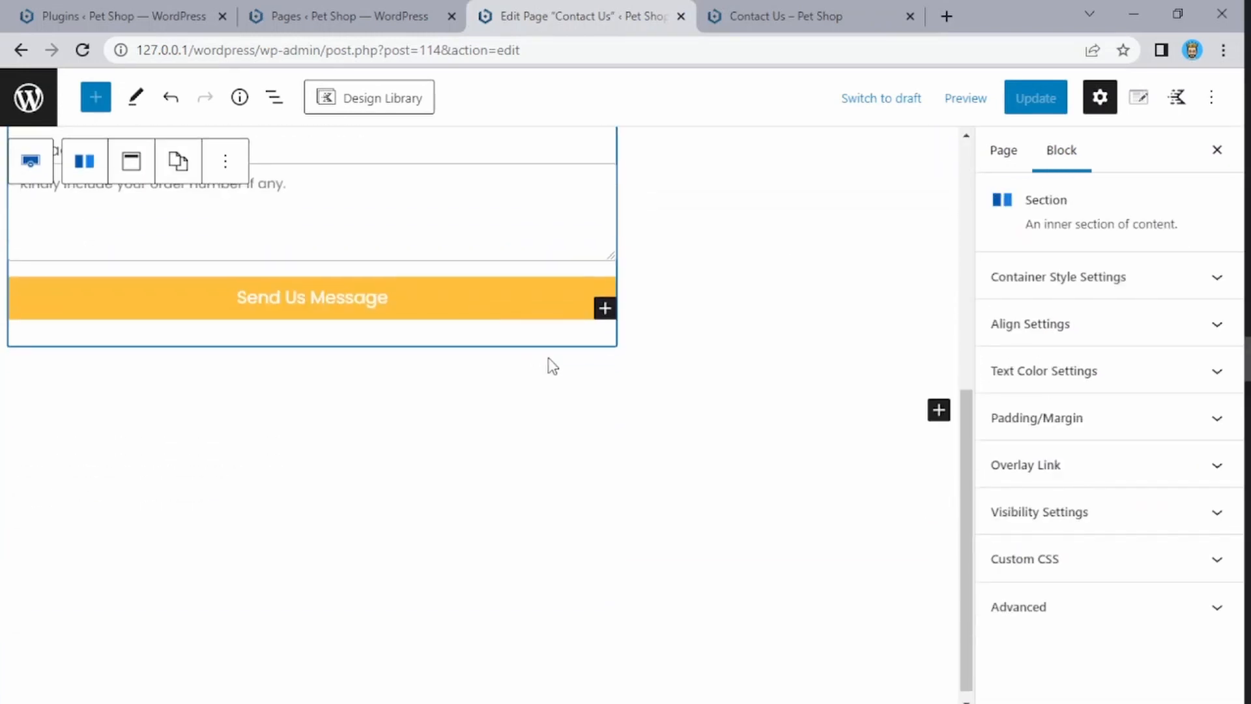
click(605, 308)
click(651, 460)
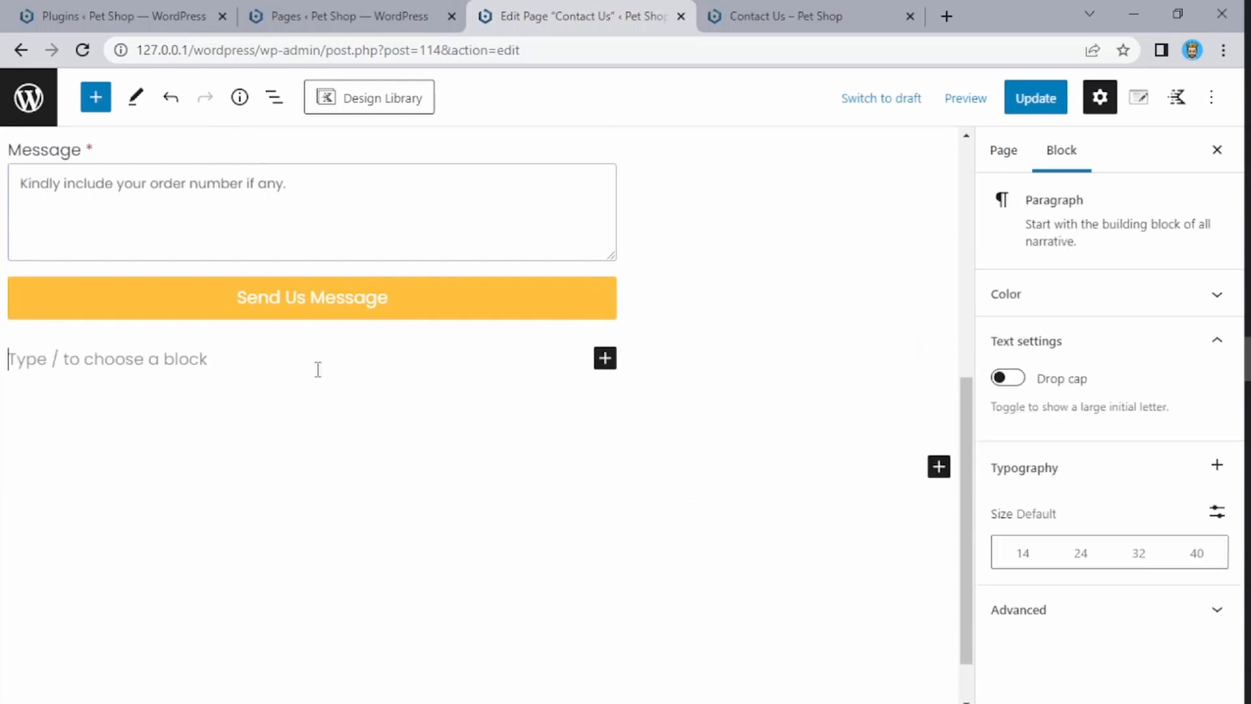
text(Hello, We')
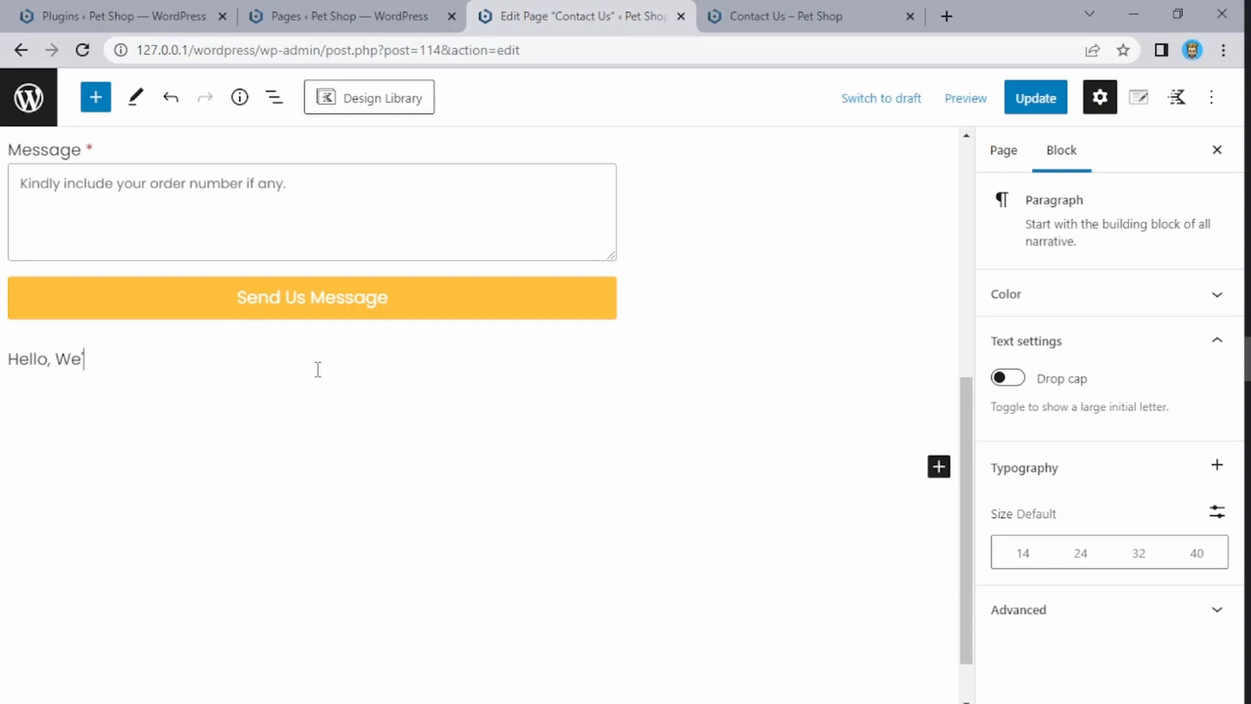
text(d love to help)
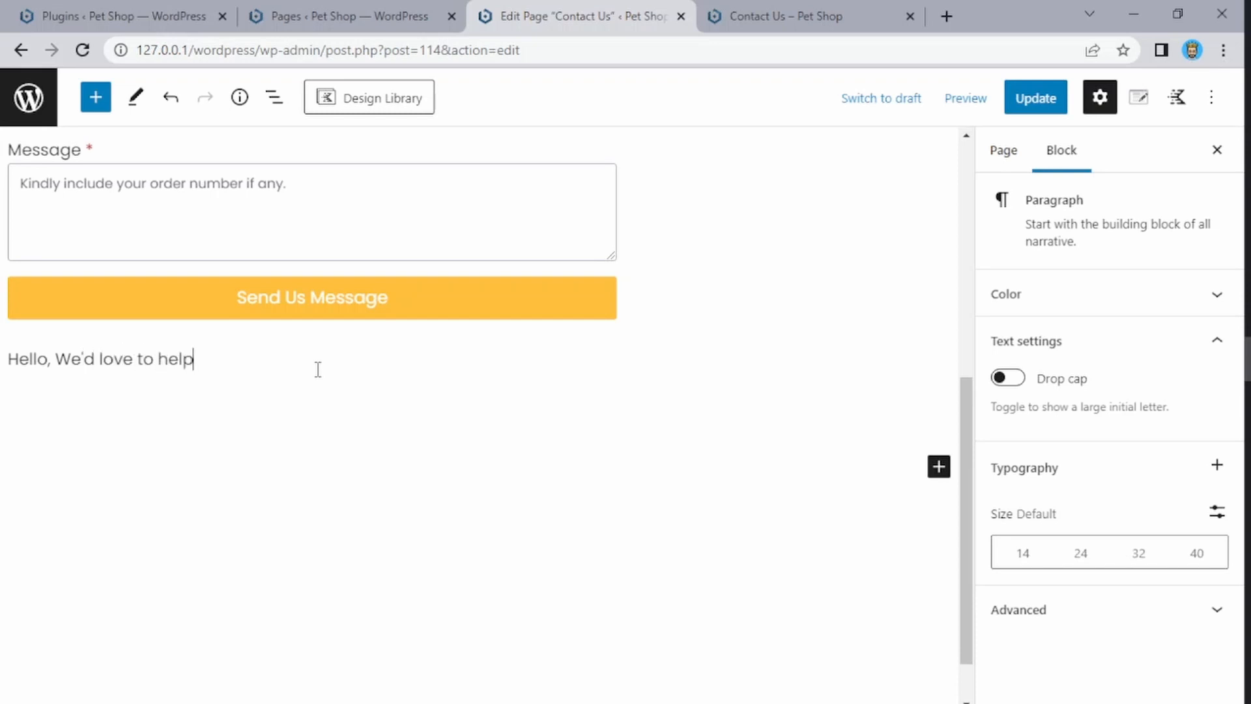
text(!)
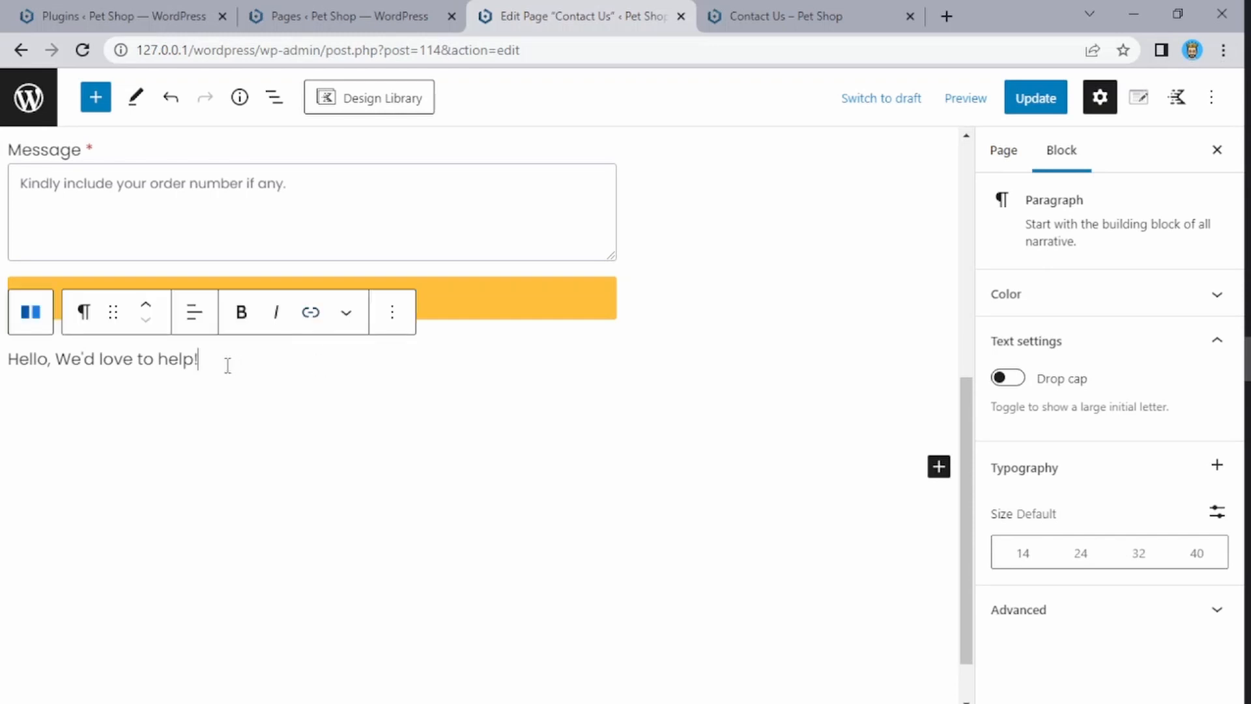
- Convert the "Hello, We'd love to help!" paragraph into a heading and move it above the form
key(ctrl+a)
click(98, 316)
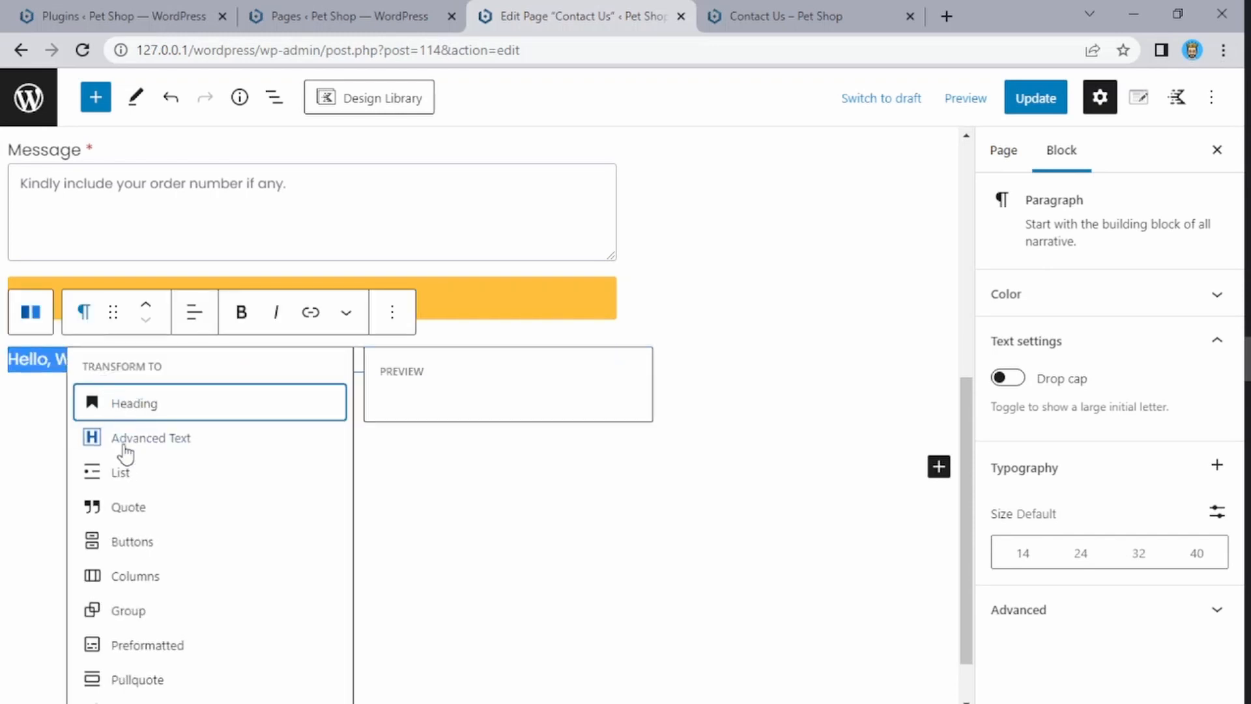
click(148, 407)
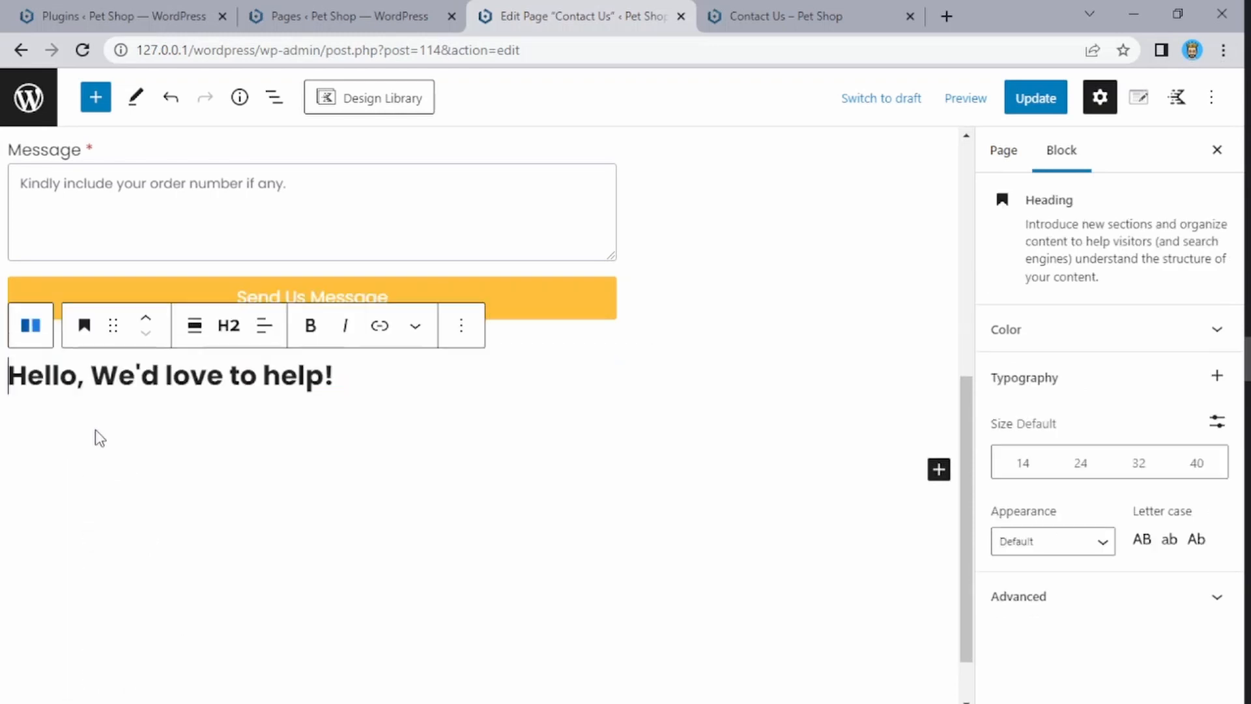
click(147, 322)
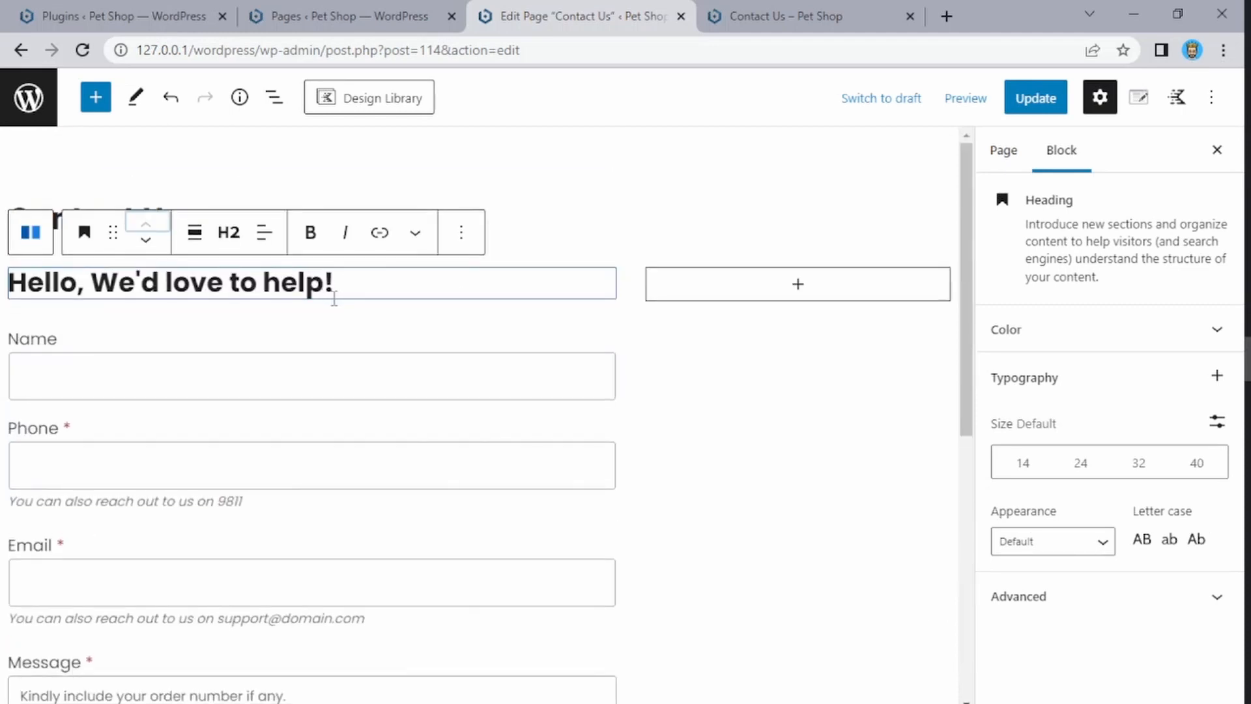
- Add a paragraph between the heading and the form reading "You can connect with us by filling this form below." and update the page
click(349, 288)
key(Return)
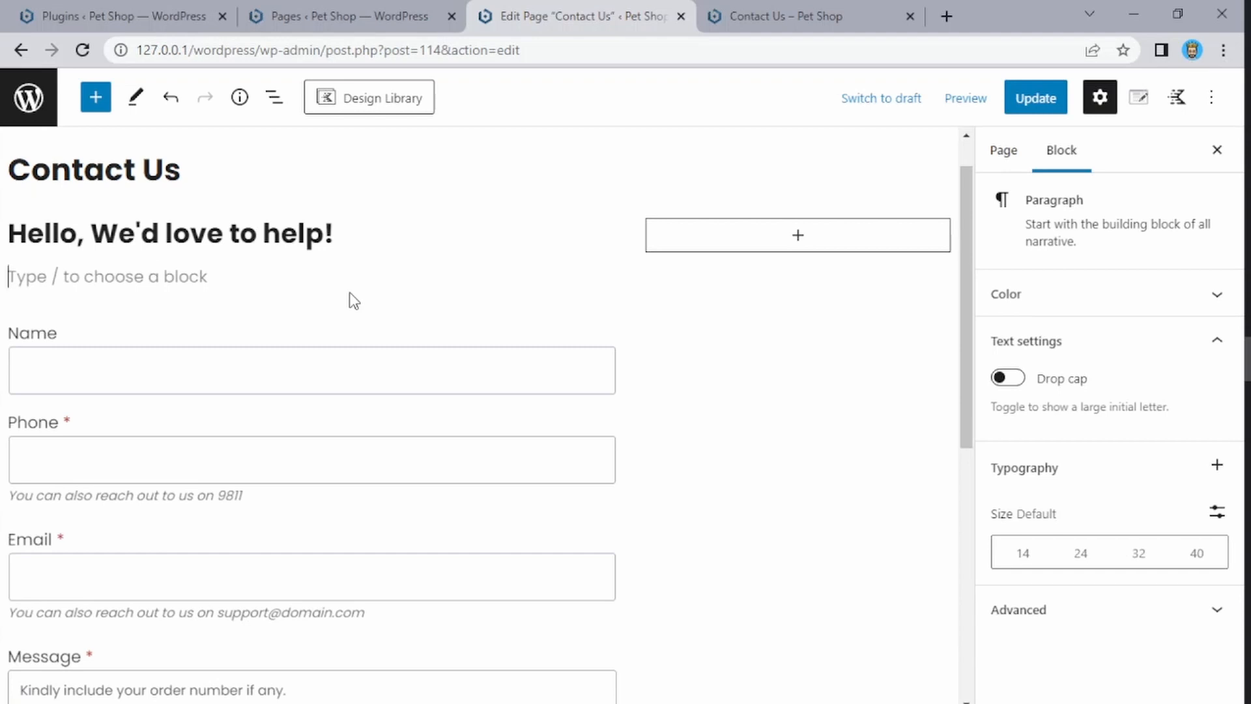
text(You c)
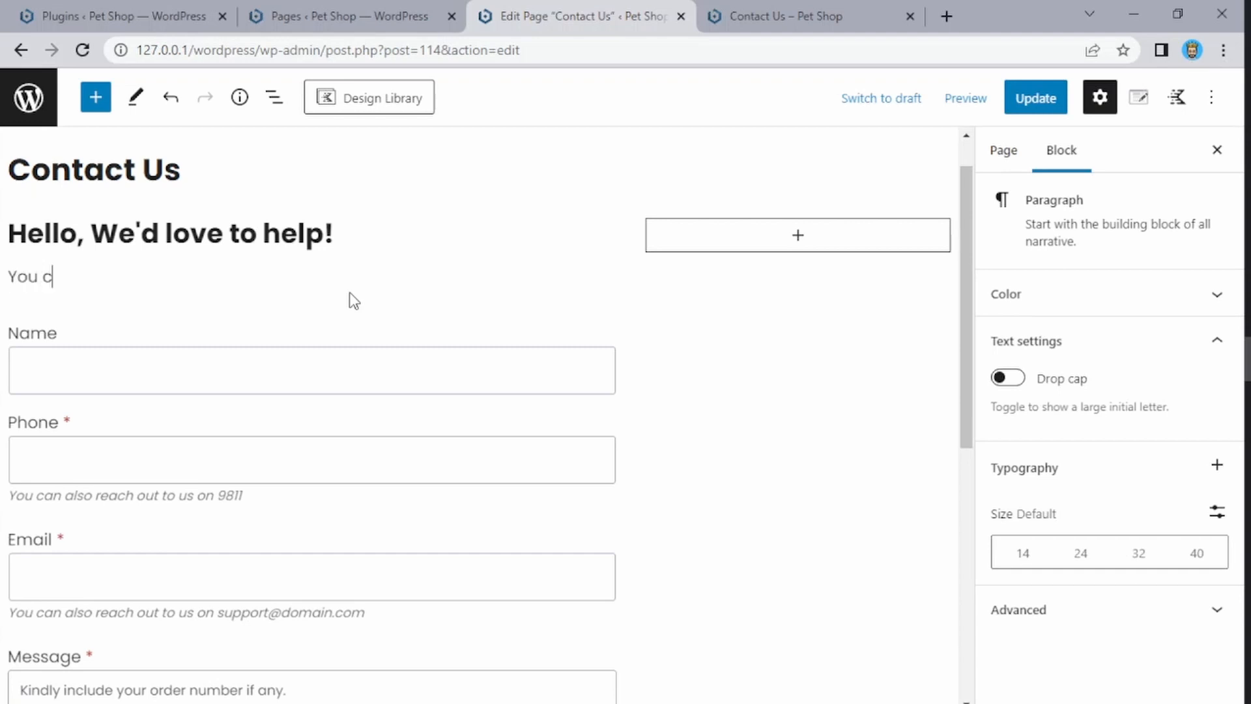
text(an connect )
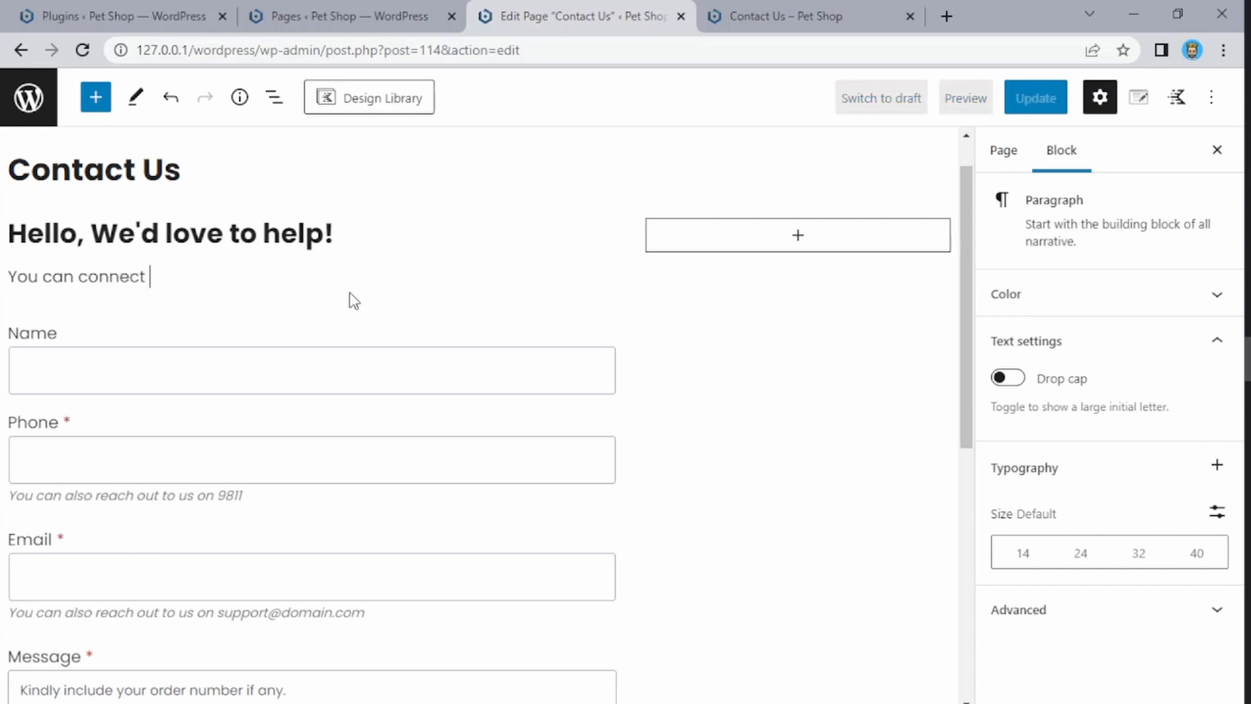
text(with us )
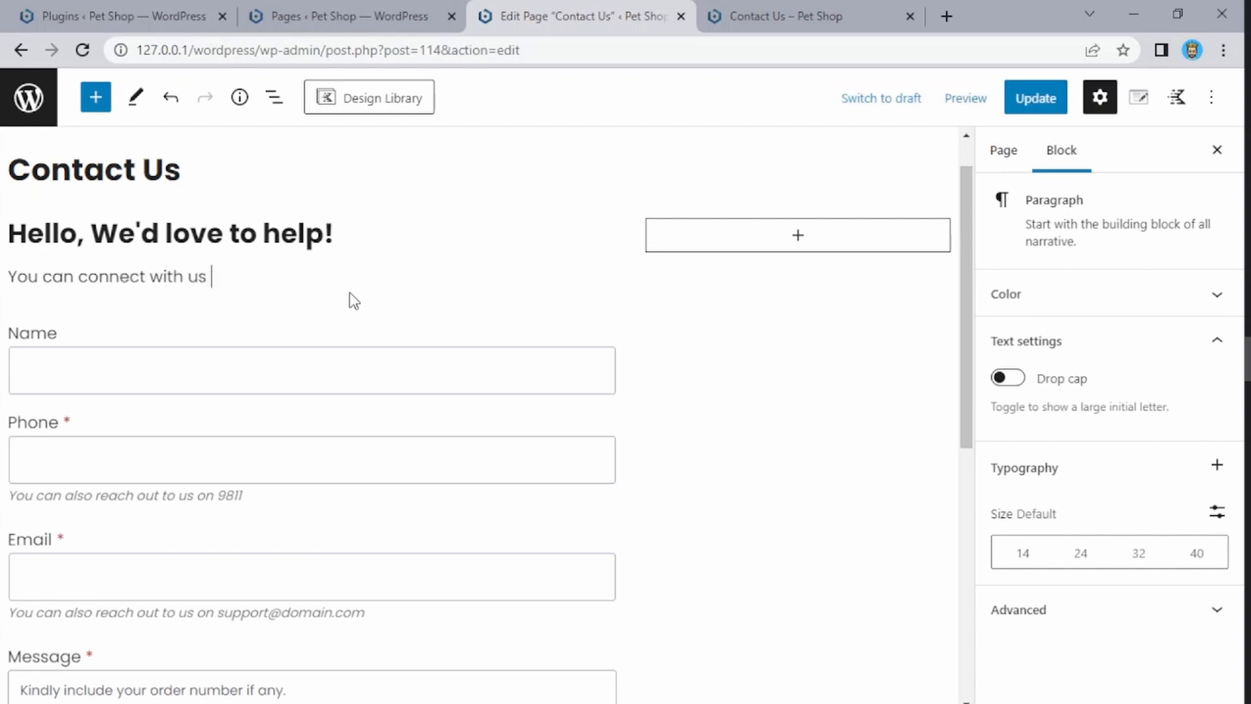
text(by filling this f)
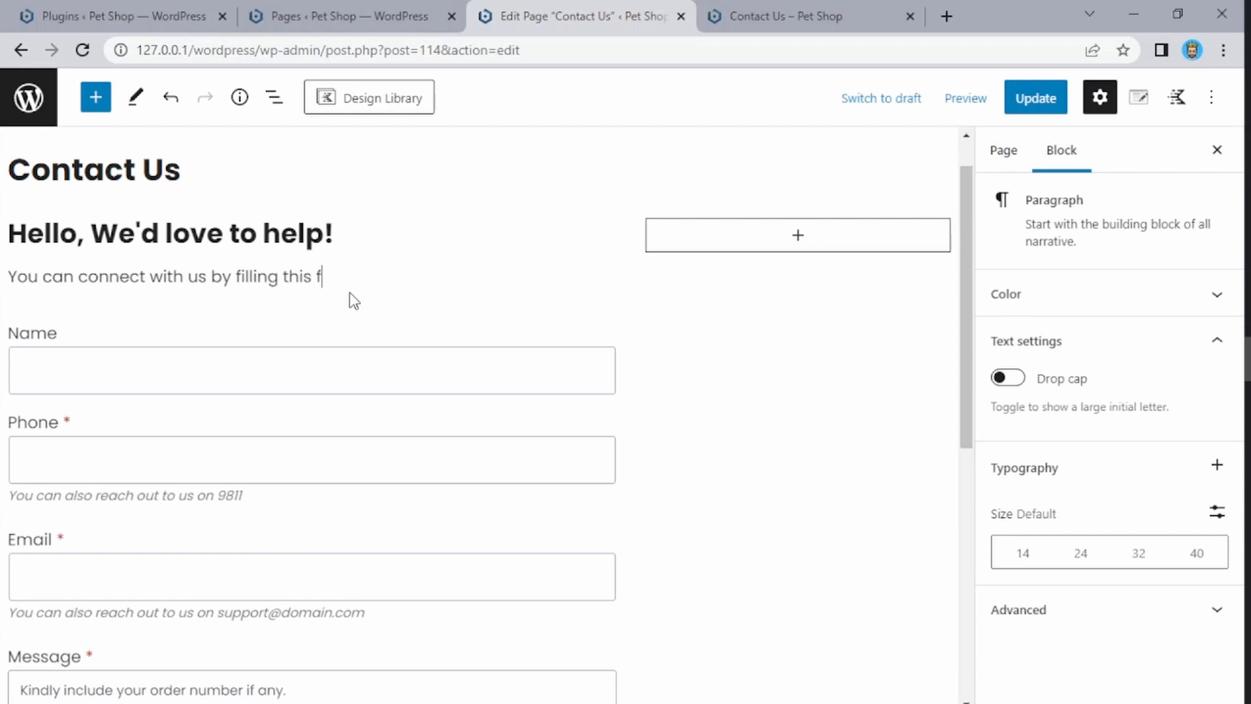
text(orm below.)
click(1041, 101)
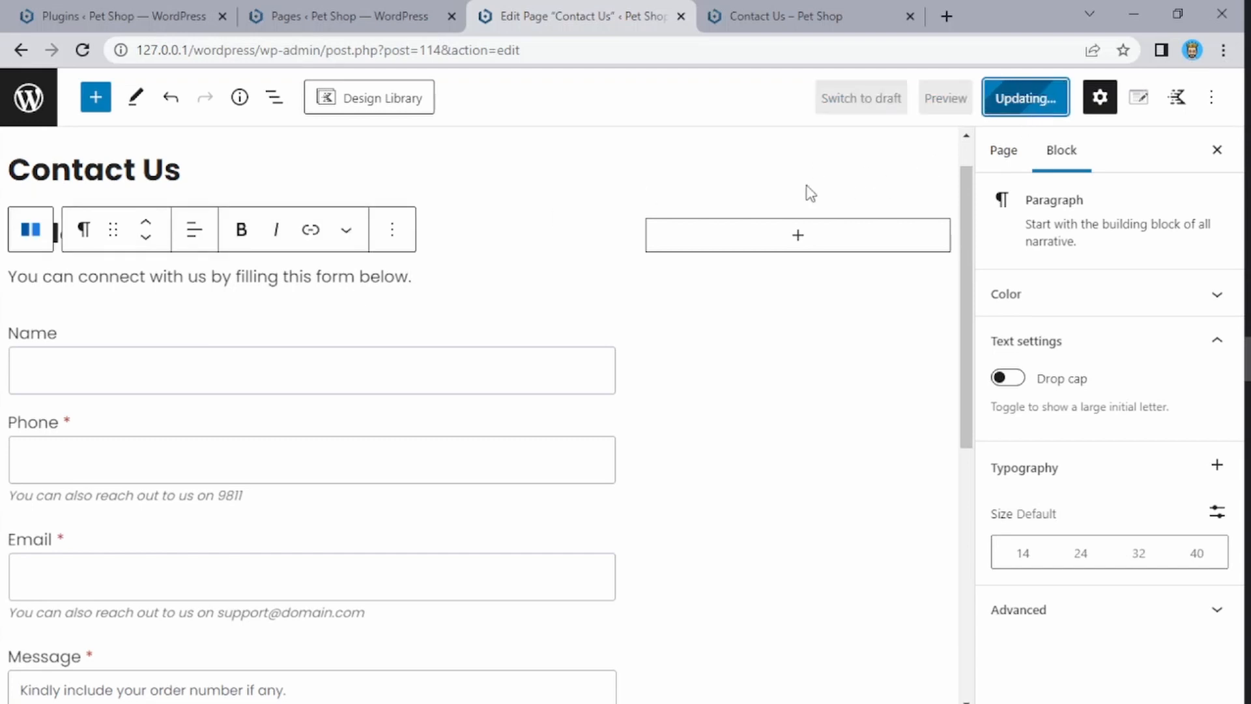
- Reload the open Contact Us preview and check the new paragraph under the heading
click(787, 1)
click(658, 49)
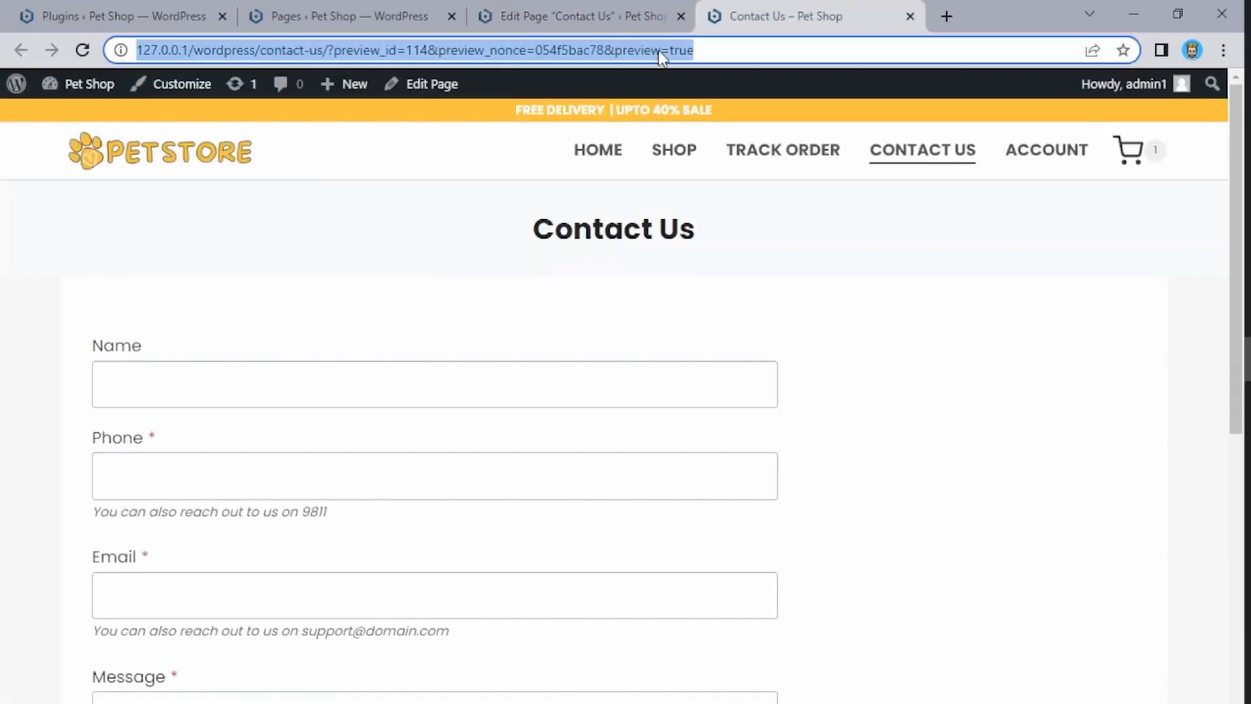
key(Return)
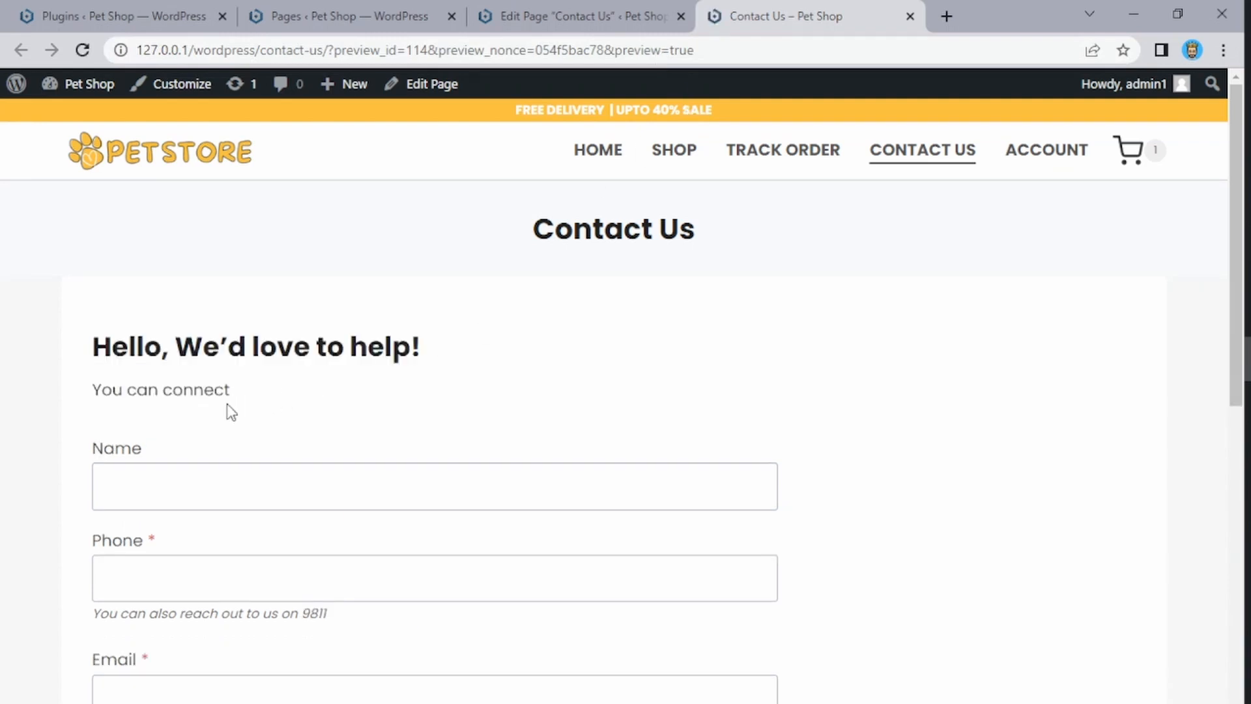
- Return to the page editor and compare the block selection of the introductory paragraph with that of the form beneath it
click(562, 3)
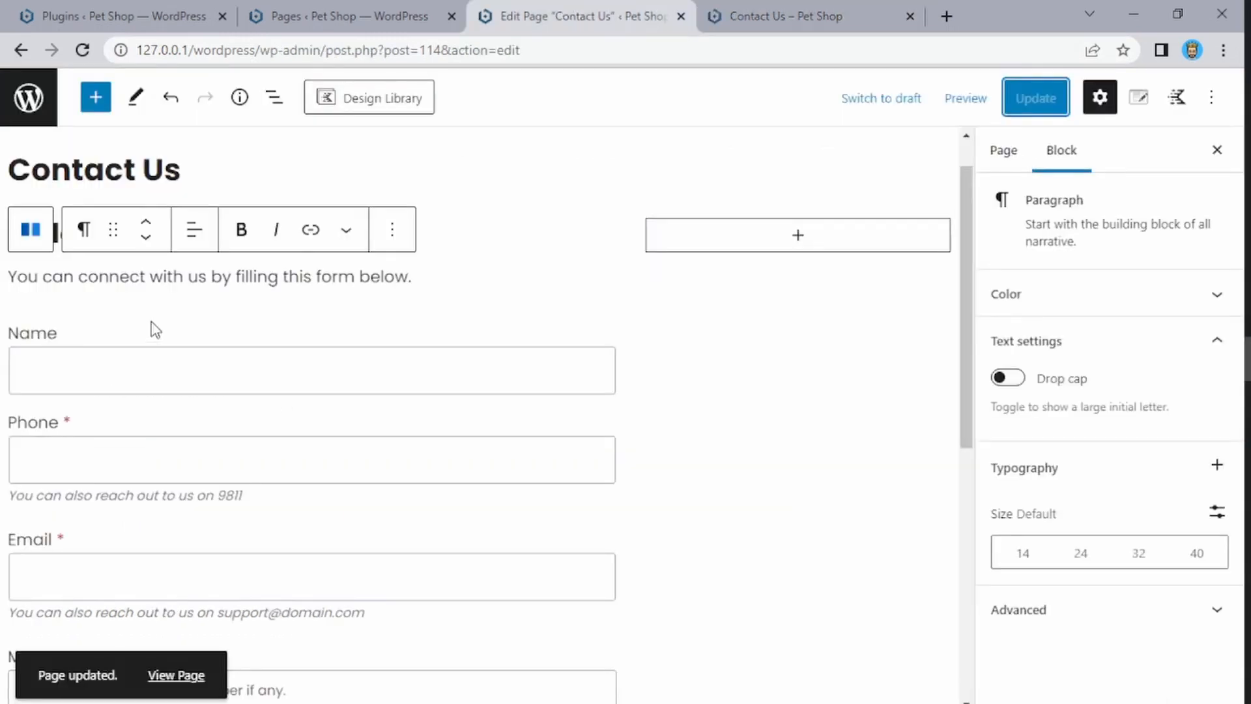
click(176, 294)
scroll(416, 271, up, 5)
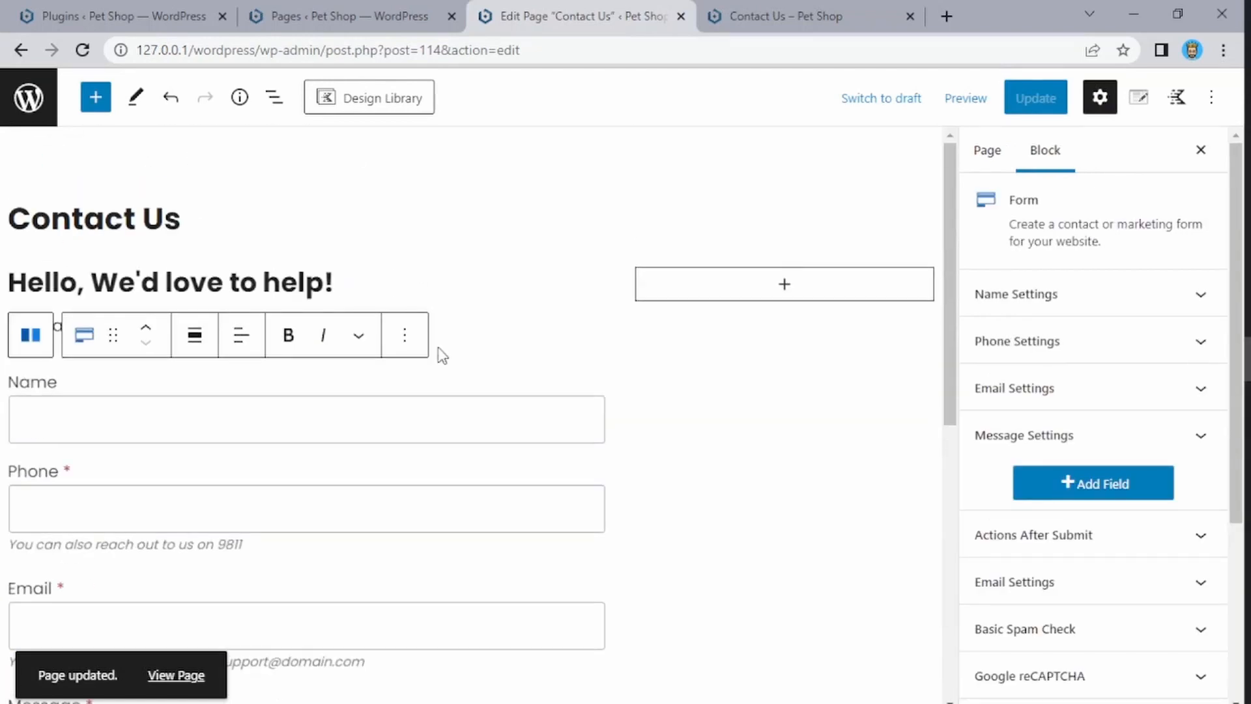
click(499, 347)
click(372, 328)
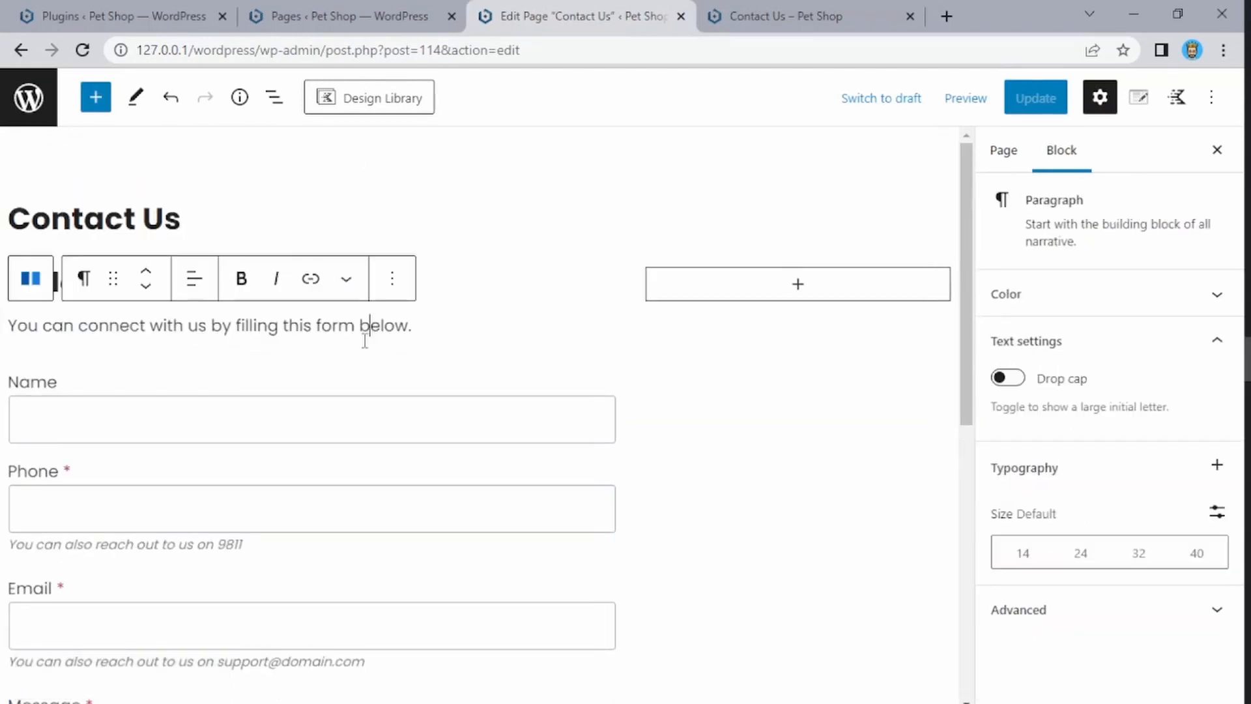
click(147, 351)
scroll(41, 360, up, 5)
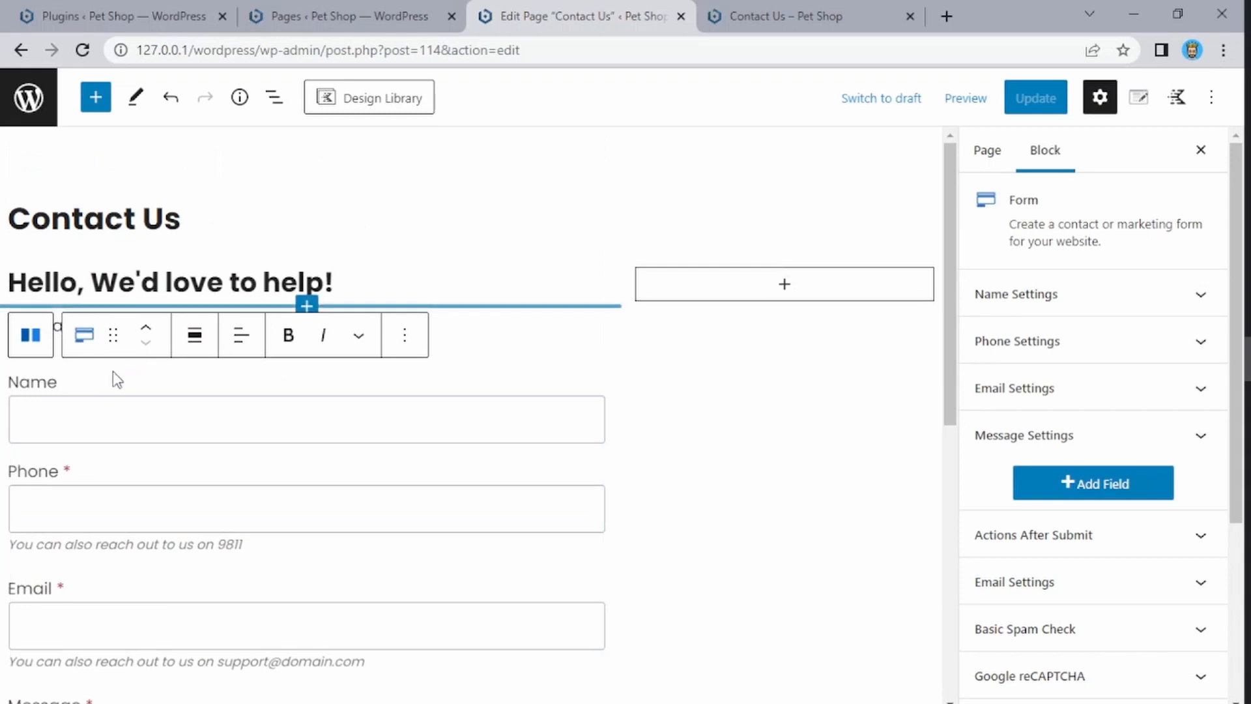
click(457, 333)
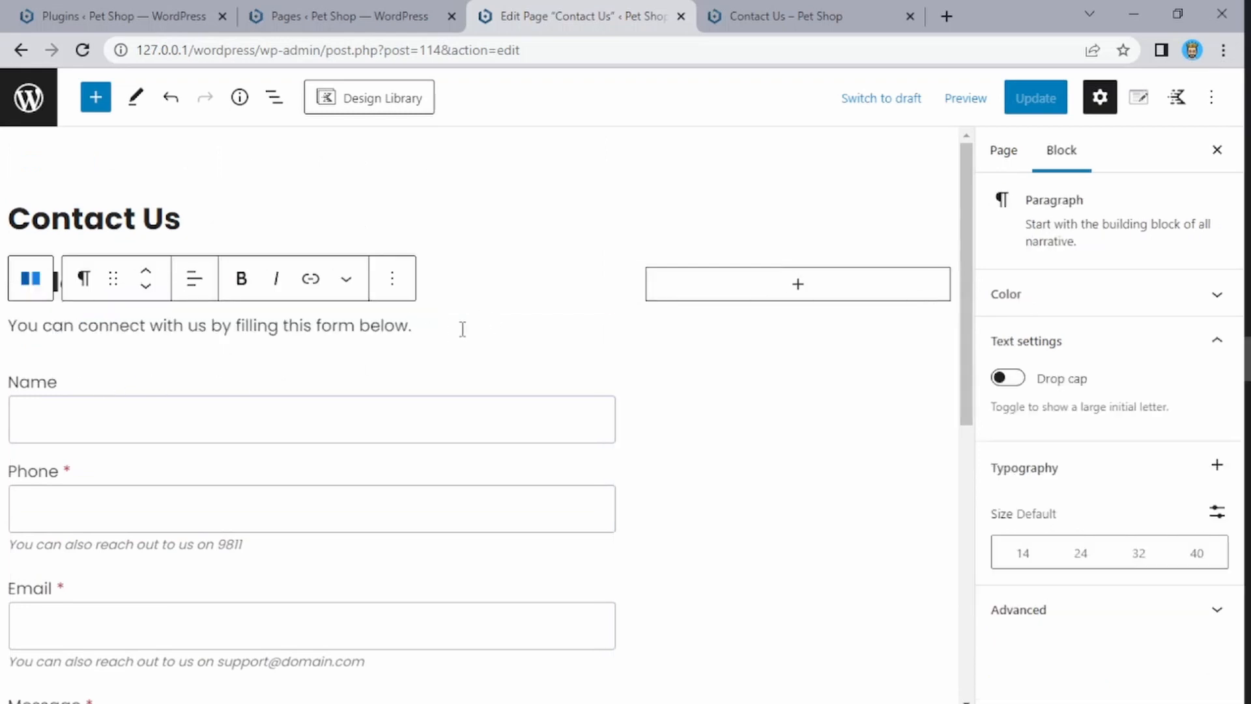
- Restore the browser window to a smaller size and examine how the paragraph and form blocks are nested within the section and row layout
double_click(1002, 8)
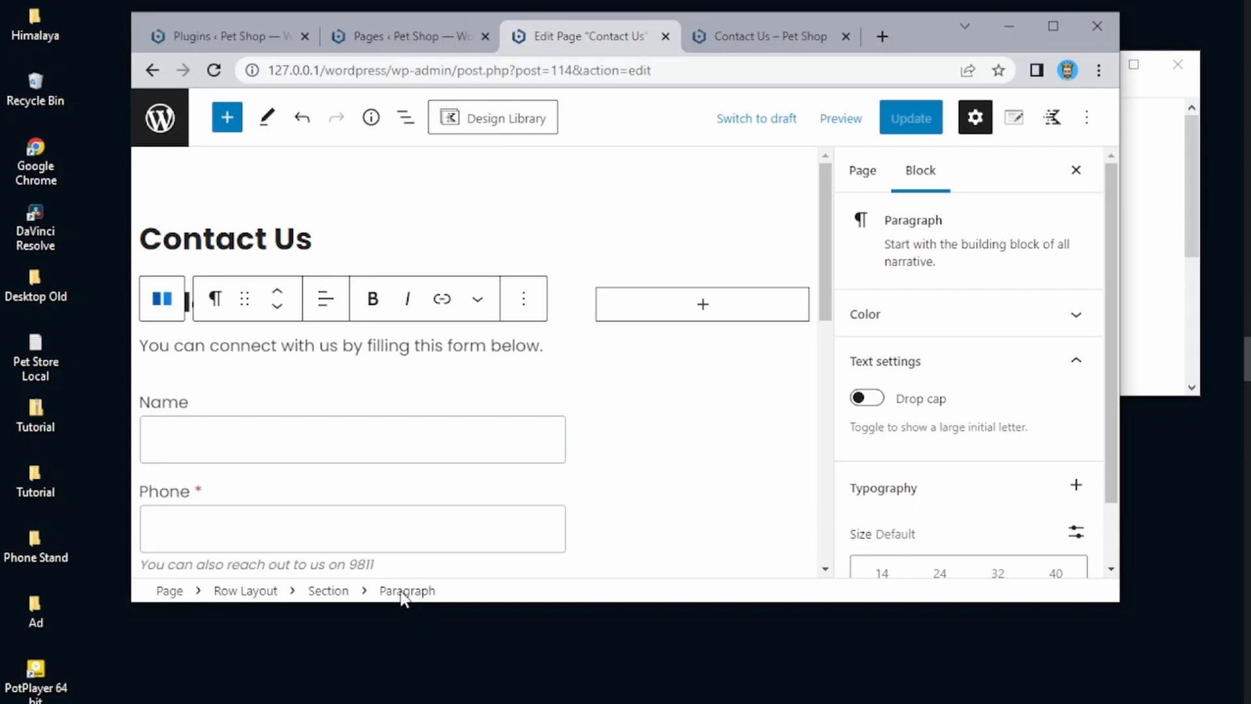
click(327, 591)
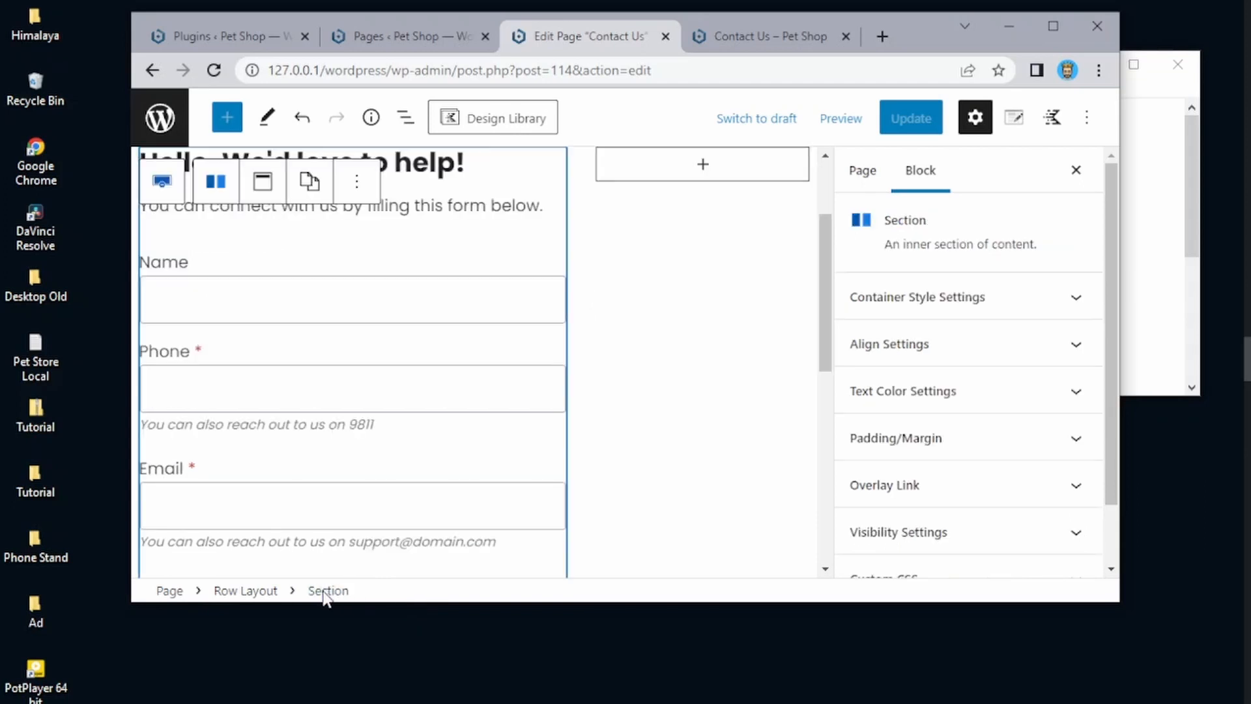
click(258, 593)
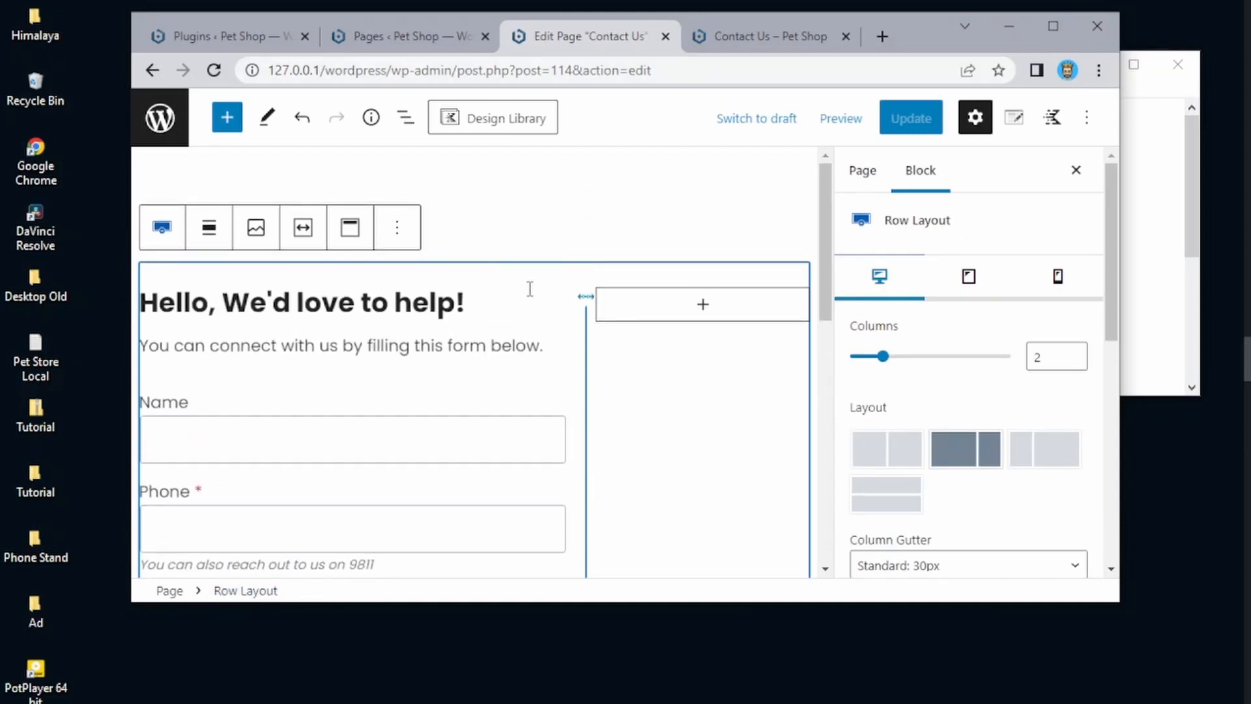
click(348, 366)
scroll(354, 348, up, 2)
scroll(354, 357, up, 5)
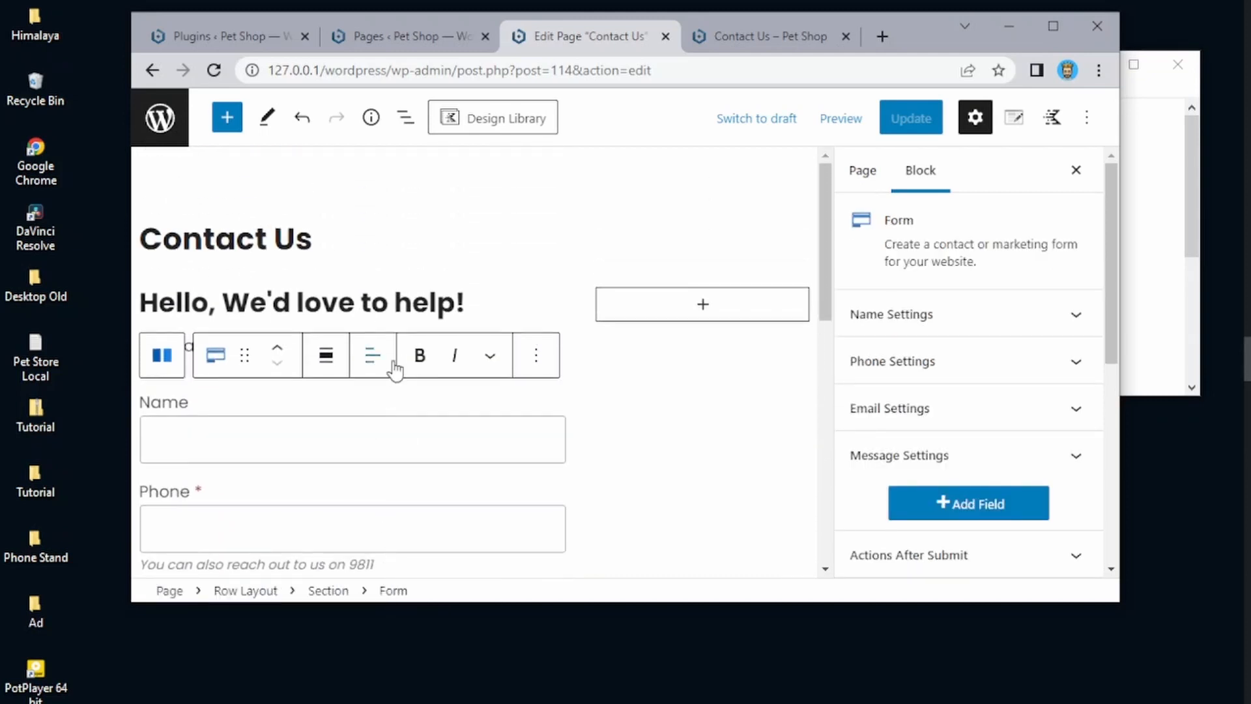
click(463, 303)
click(339, 344)
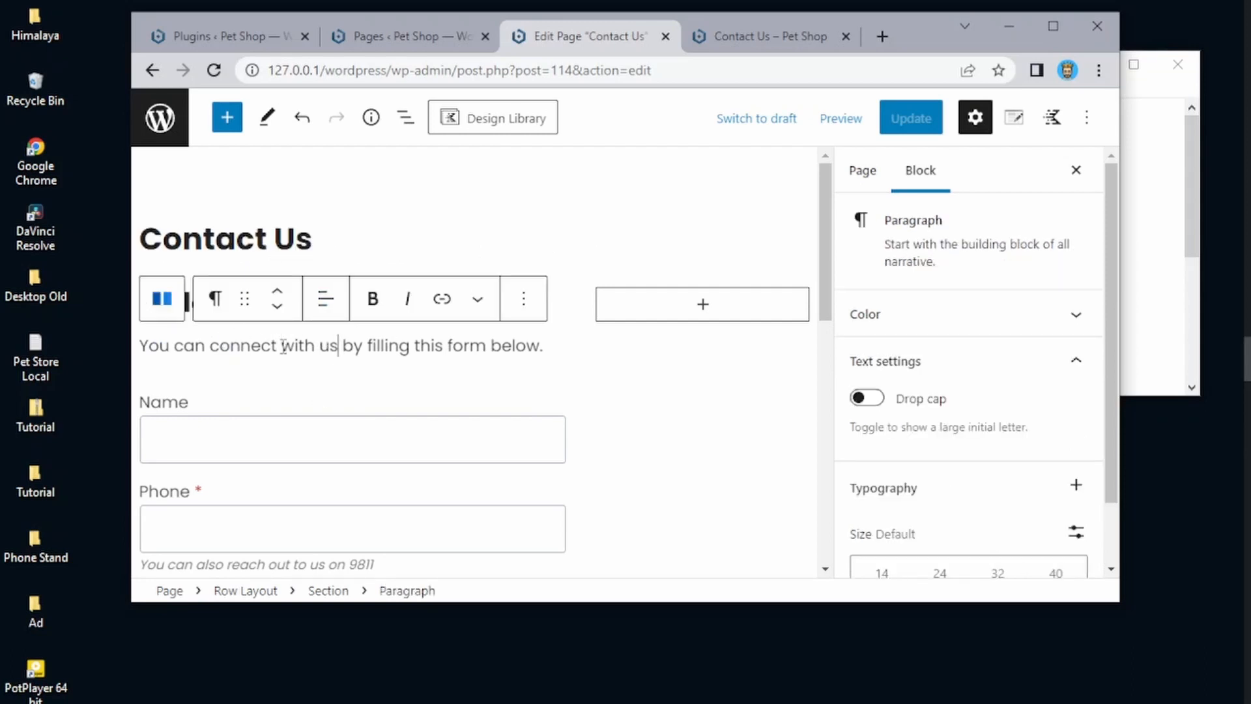
click(333, 443)
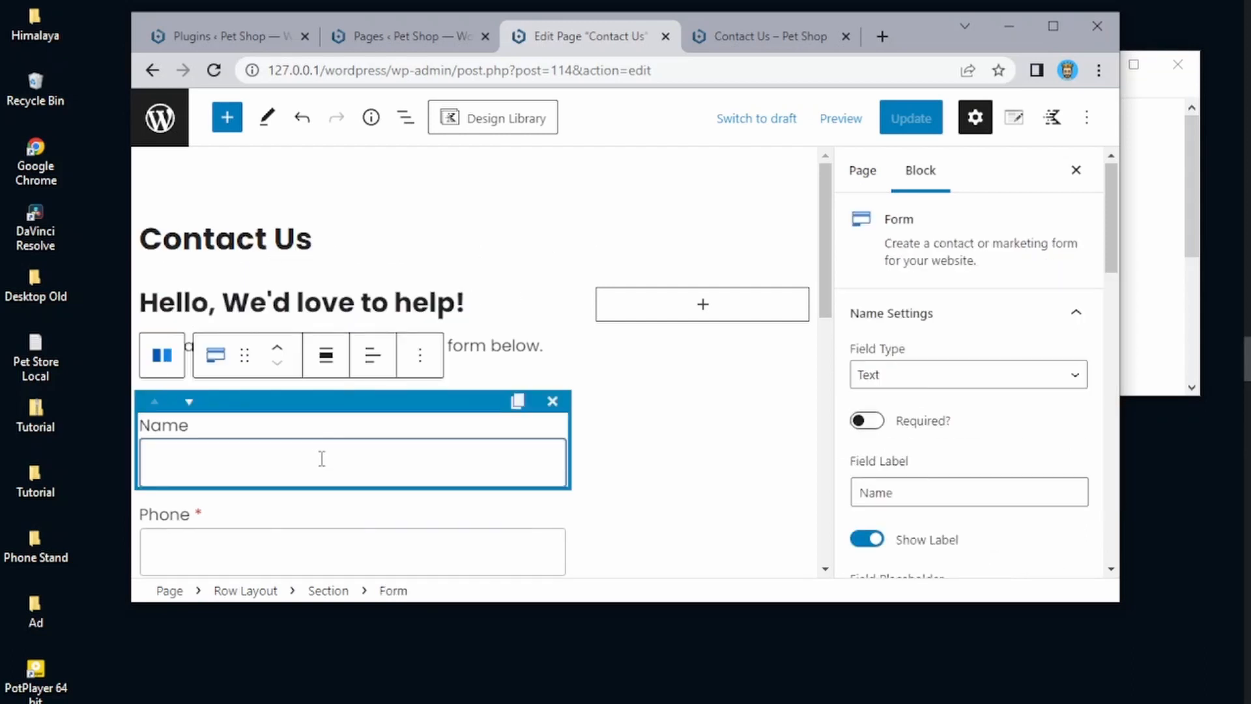
click(477, 344)
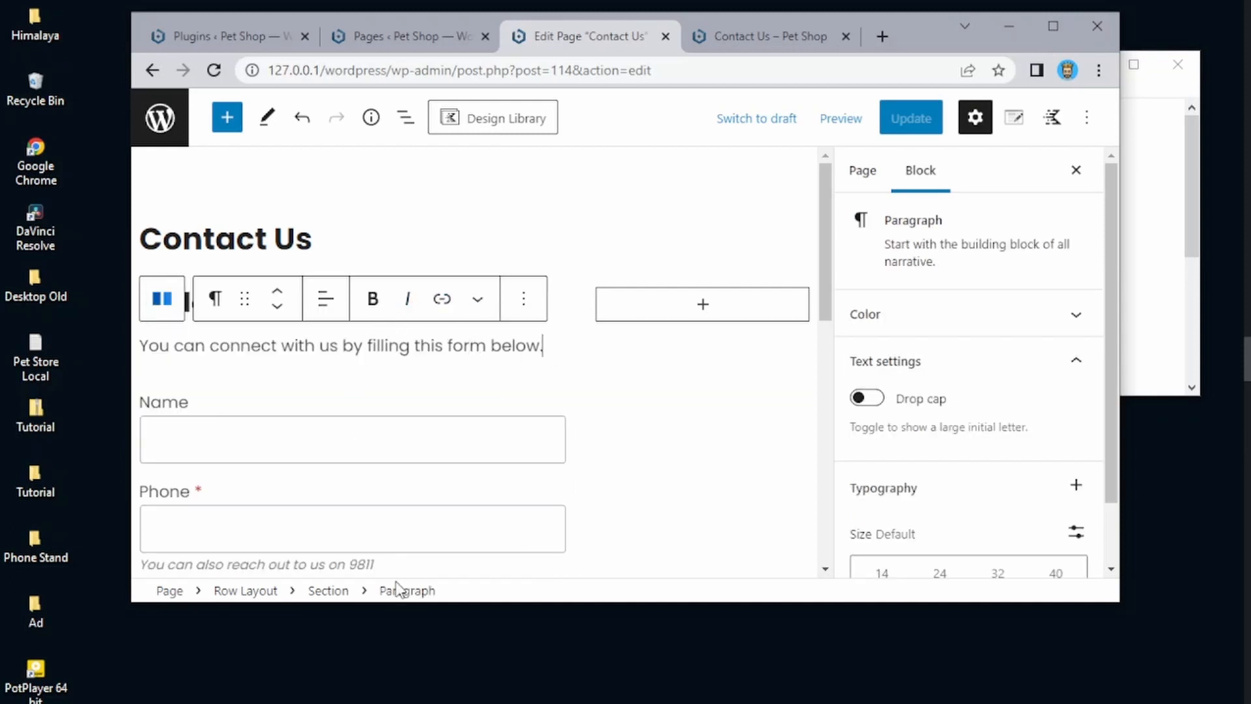
- Resize the row layout's columns to 70% for the form and 30% for the empty column, and update the page
click(329, 591)
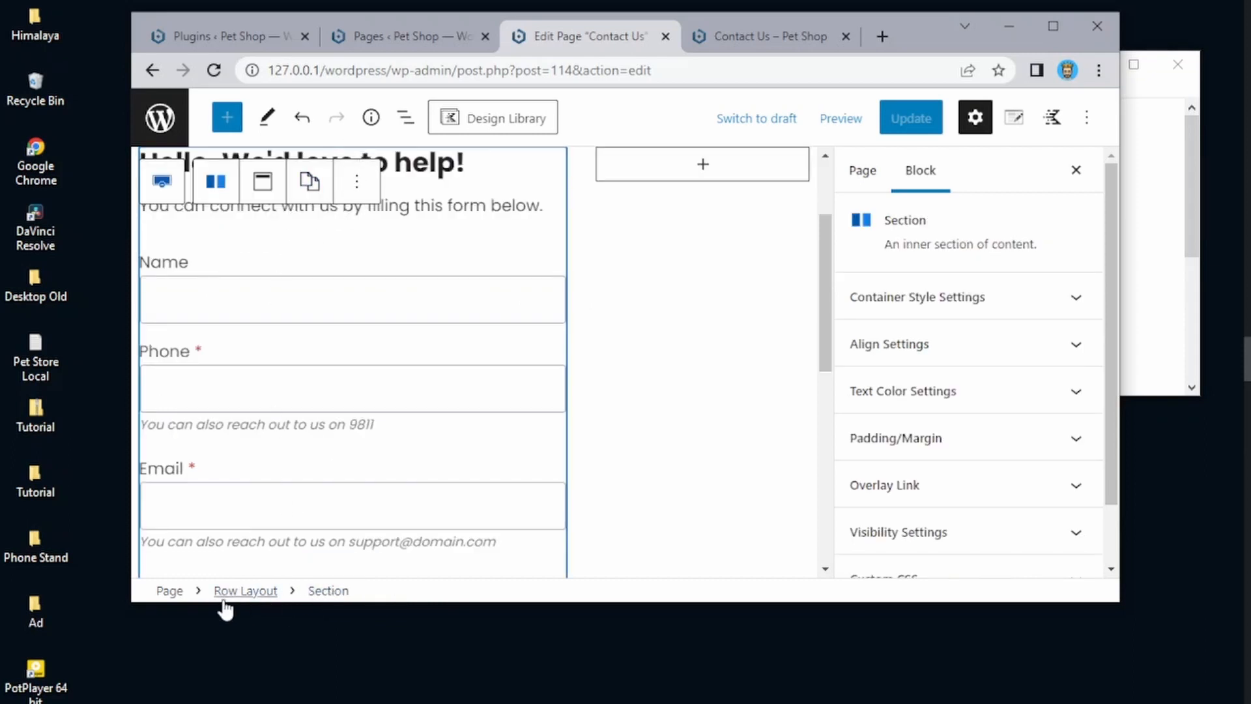
click(245, 591)
scroll(725, 293, up, 2)
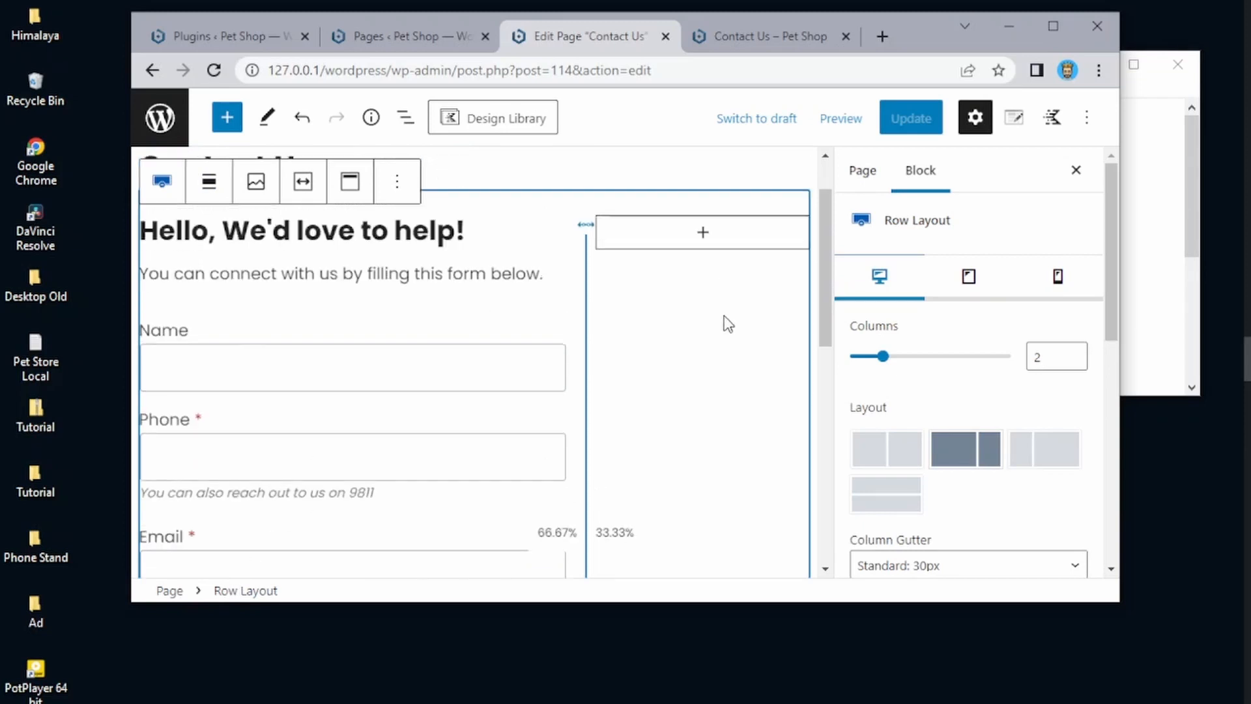
drag(586, 480, 626, 482)
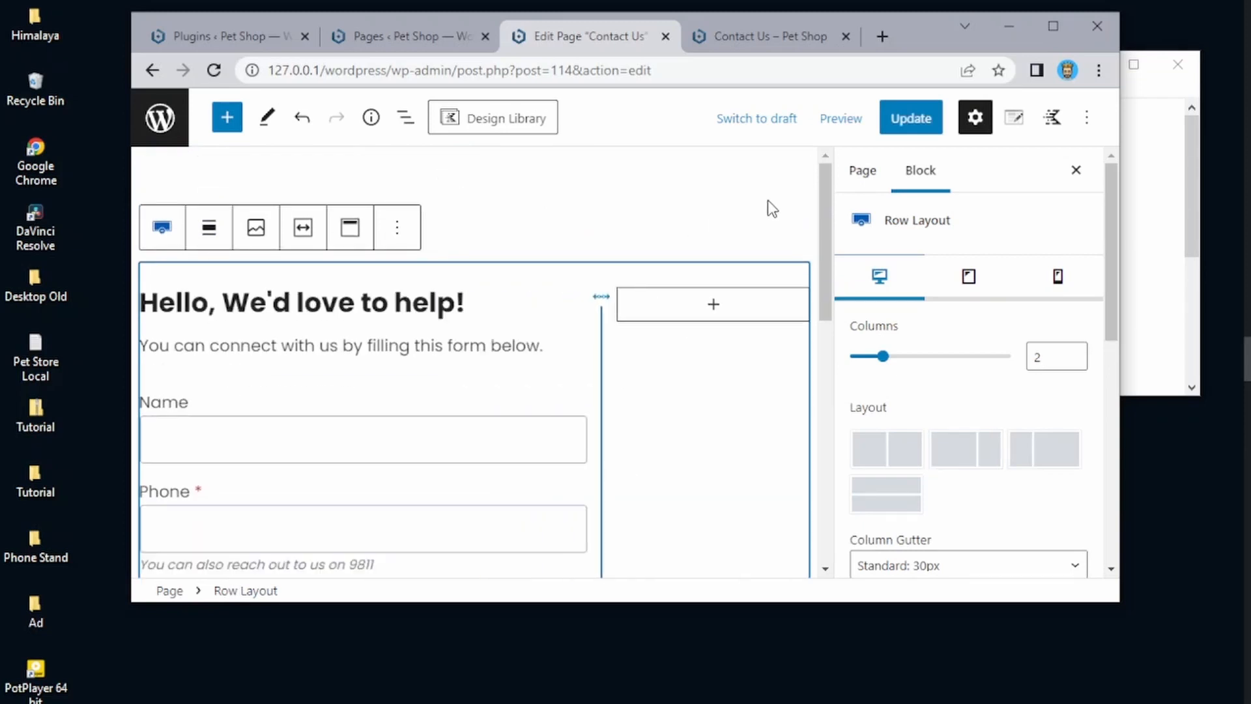
click(909, 118)
- Maximize the browser window and view the advanced settings of the paragraph above the form
click(1064, 26)
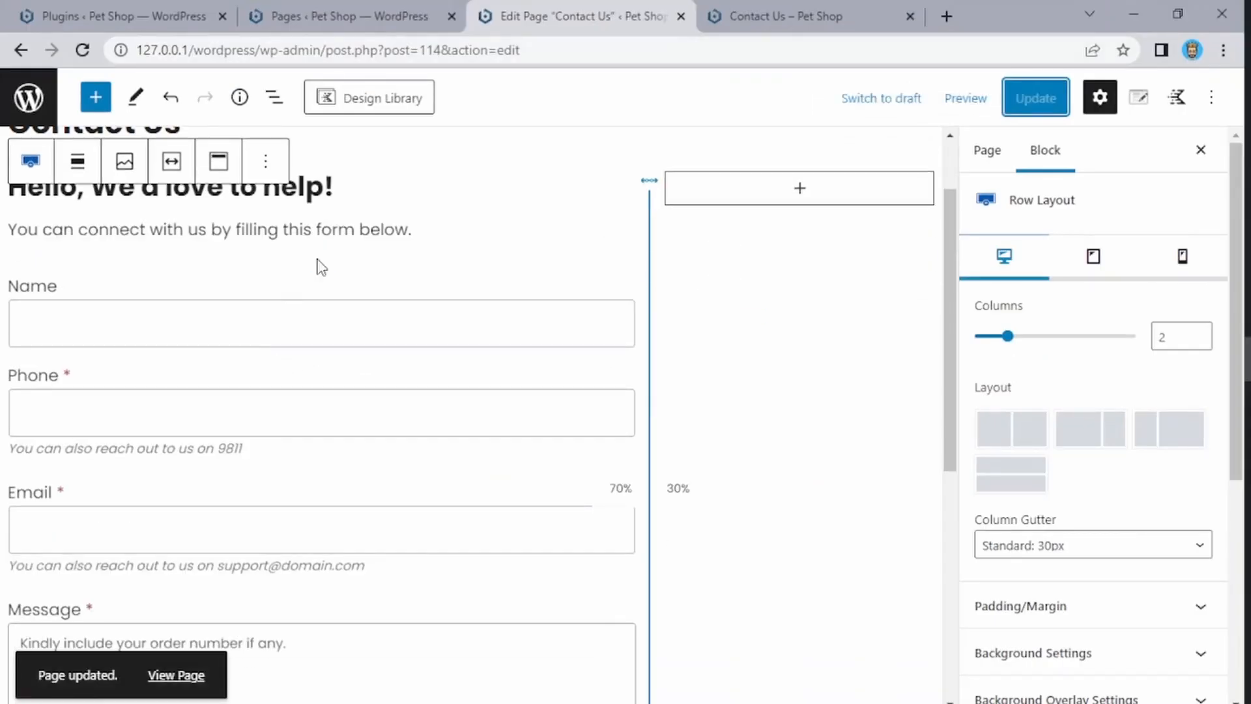
click(383, 228)
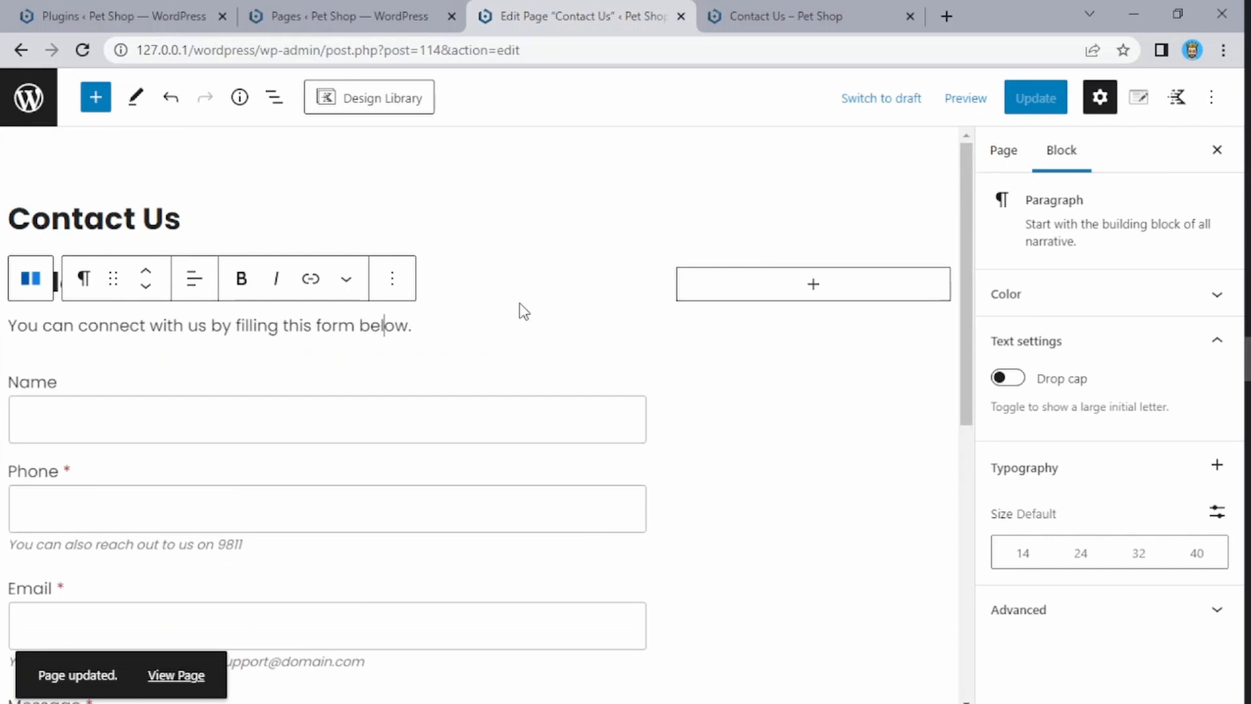
click(1072, 615)
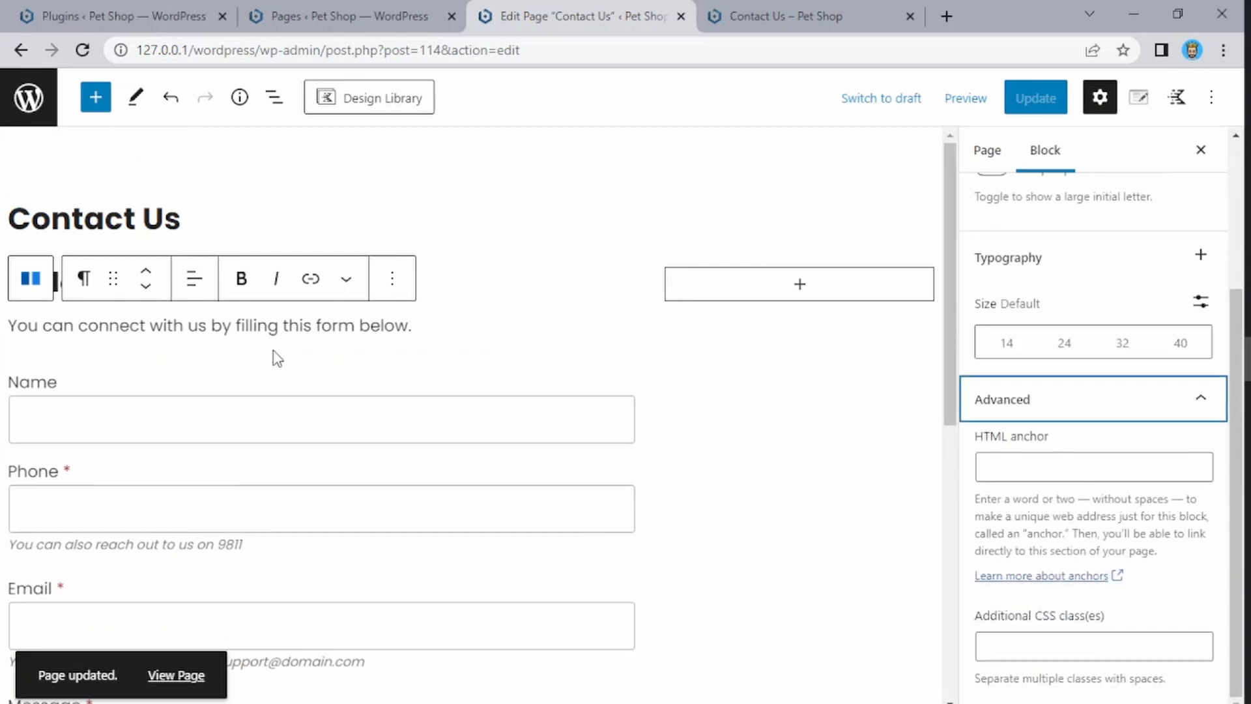
click(172, 354)
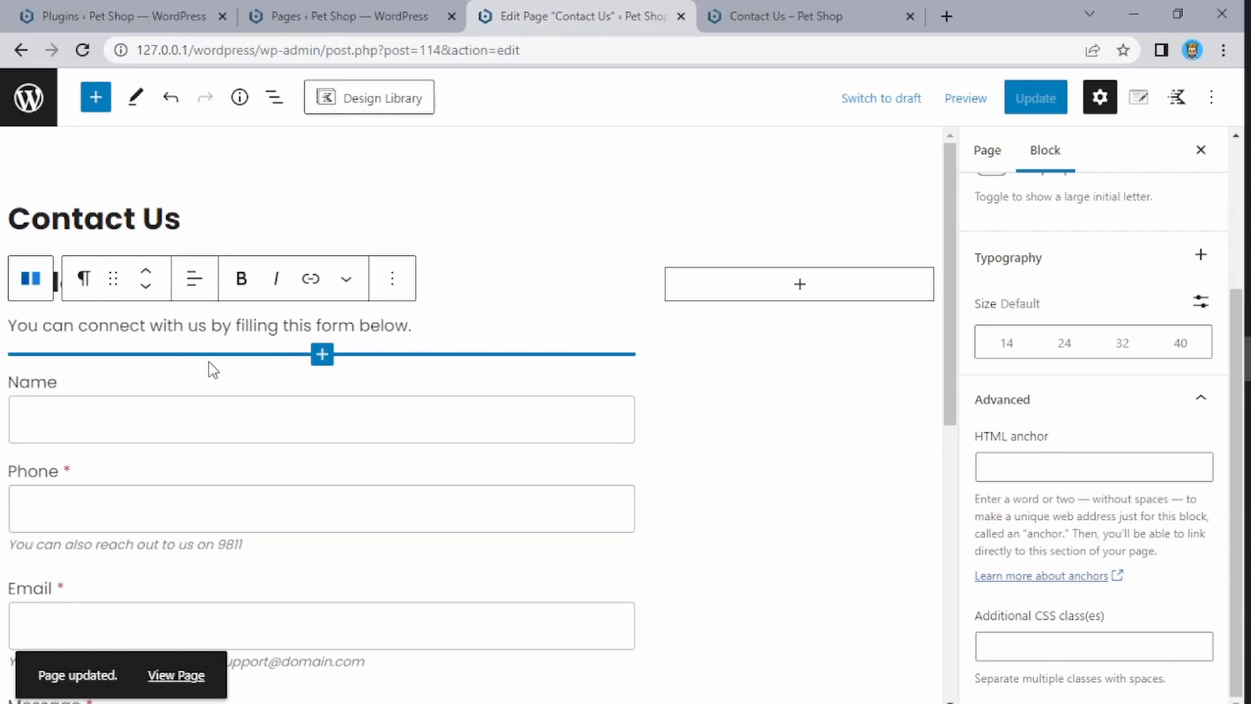
- Try to refresh the existing Contact Us preview by reloading its address
click(860, 4)
click(515, 48)
key(Return)
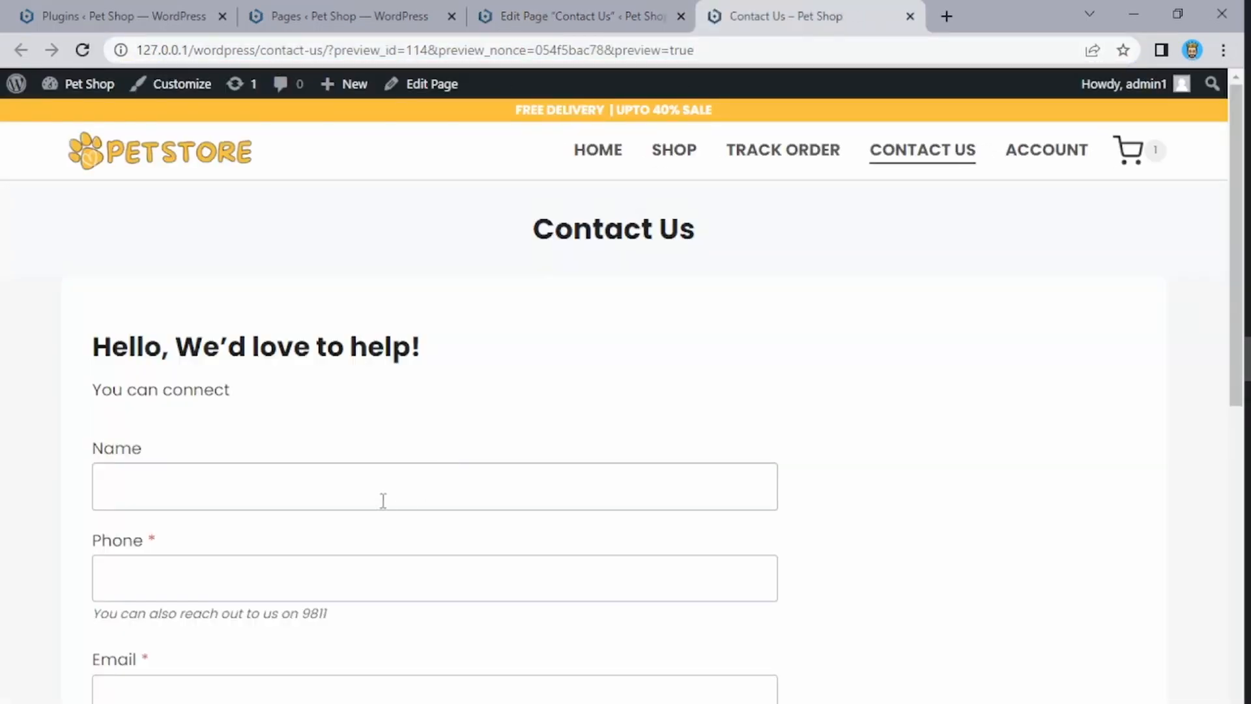
click(580, 16)
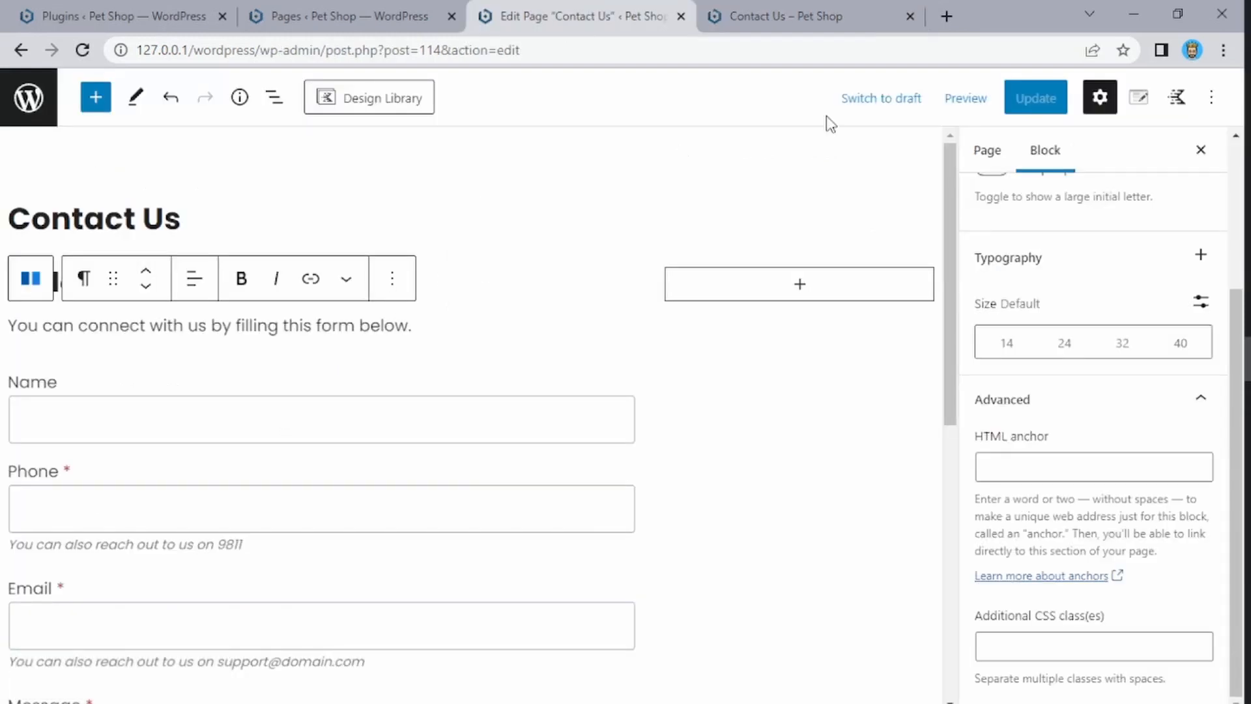
click(795, 16)
click(546, 56)
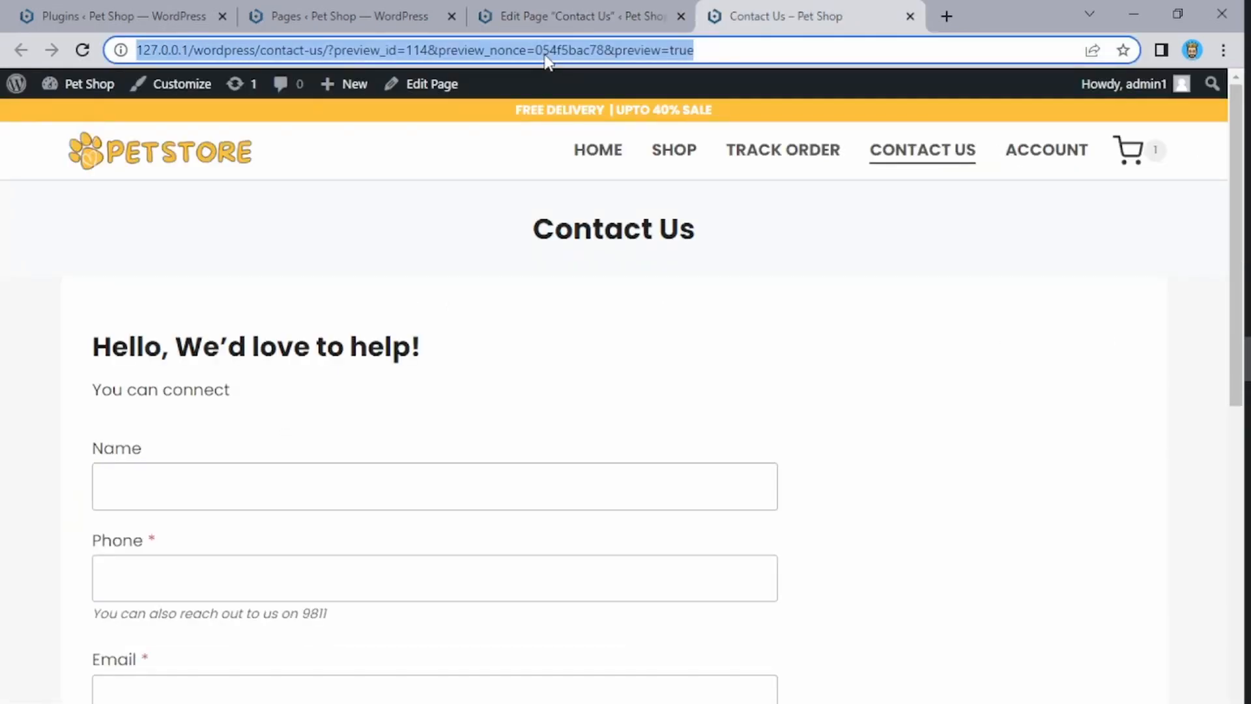
- Generate a fresh preview of the page from the editor and review the full paragraph and the form
click(628, 13)
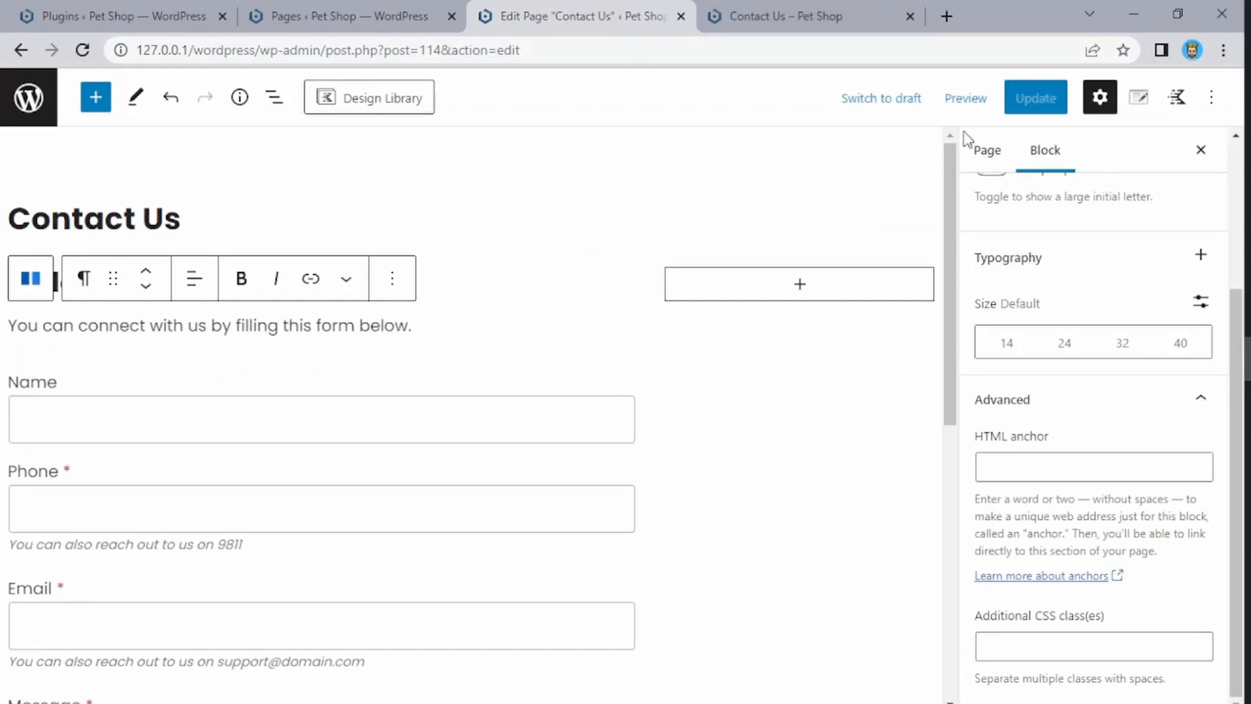
click(966, 99)
click(863, 274)
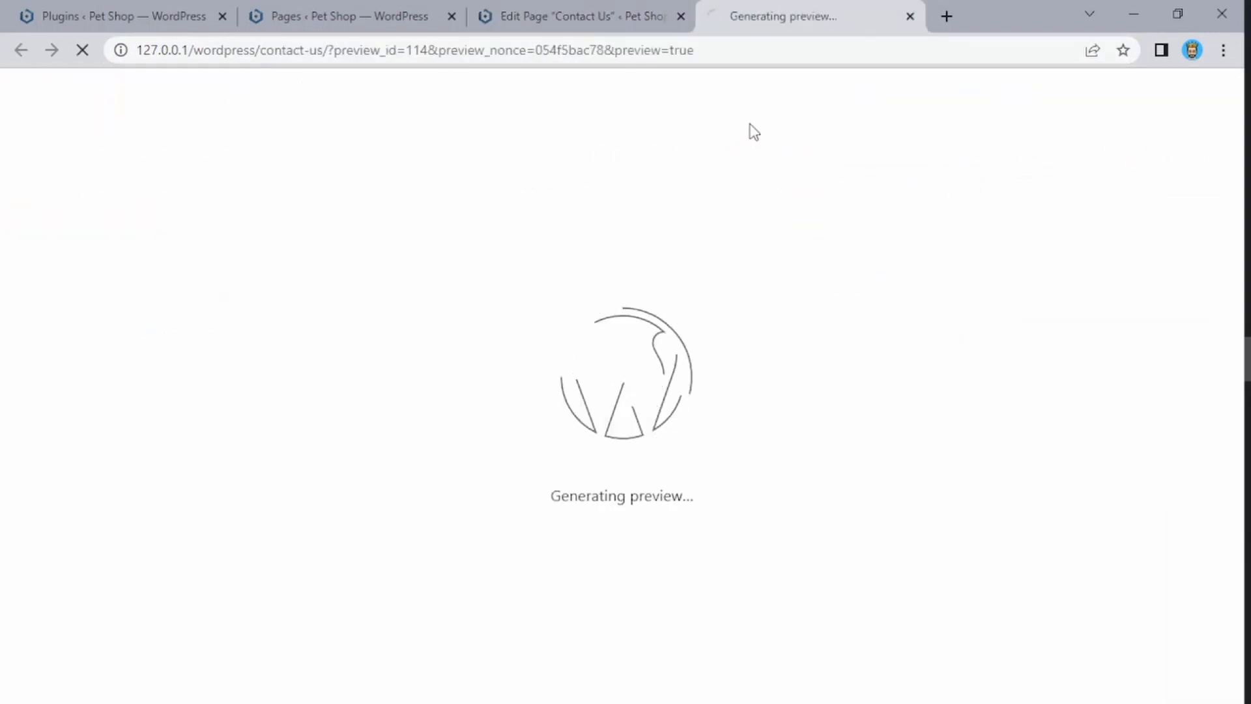
drag(284, 389, 385, 390)
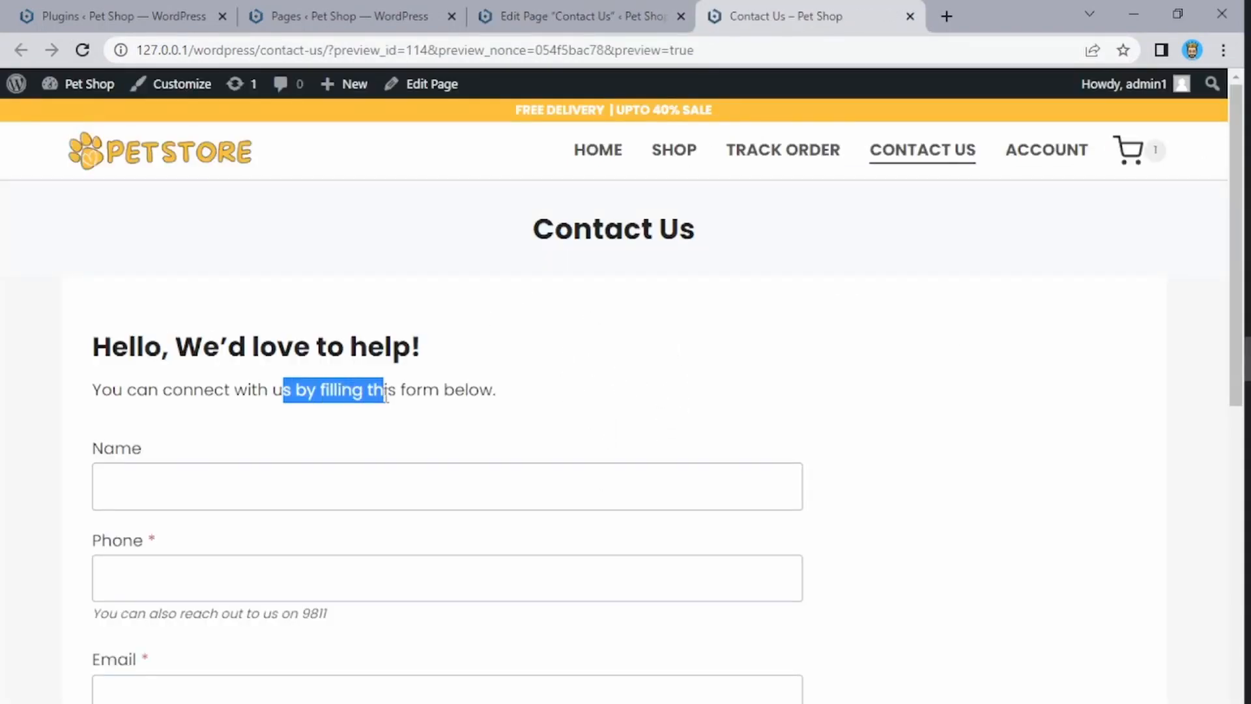
scroll(344, 387, down, 6)
scroll(228, 291, up, 4)
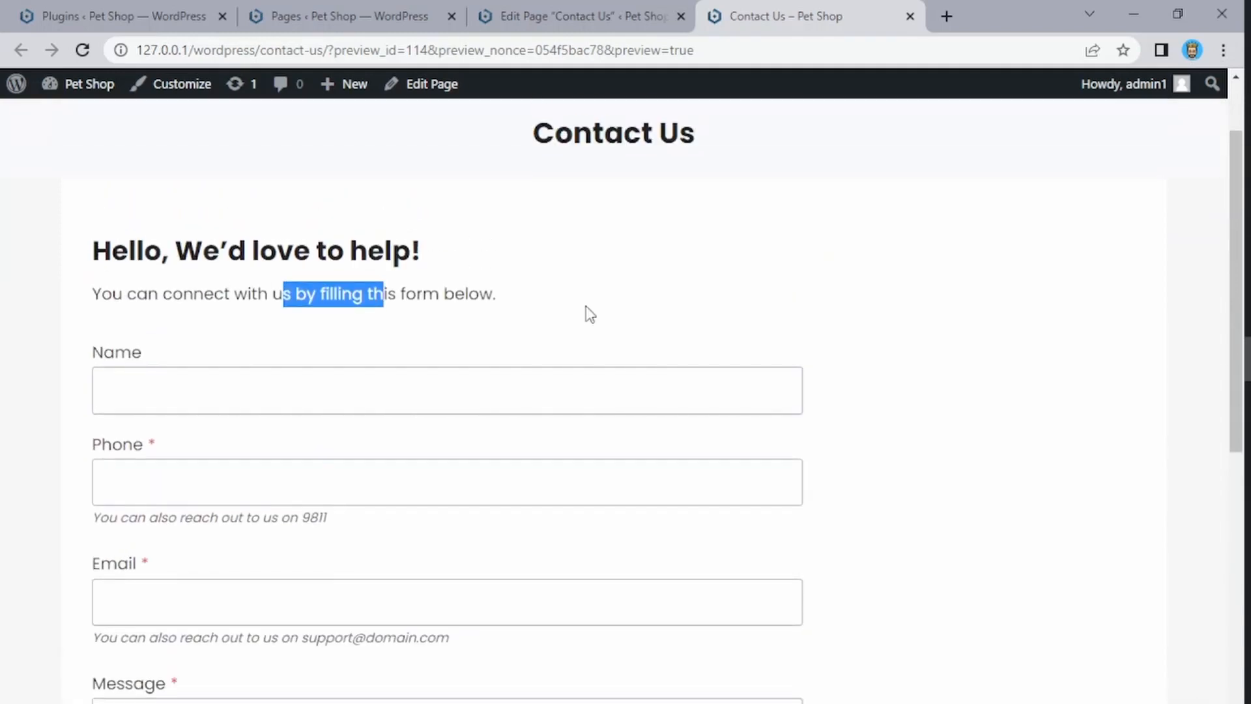
- Check how the Contact Us preview adapts to a narrow browser window, restore the full-width window, and view the heading and form again
key(super+Right)
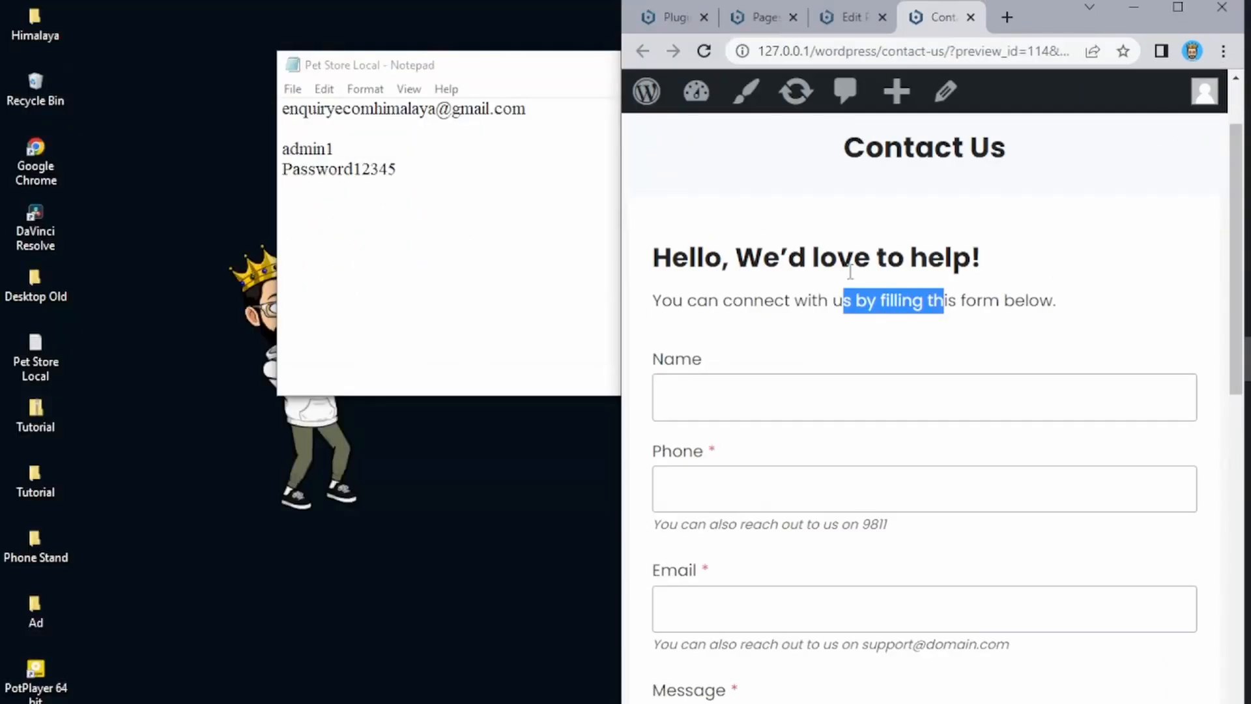
drag(620, 253, 764, 254)
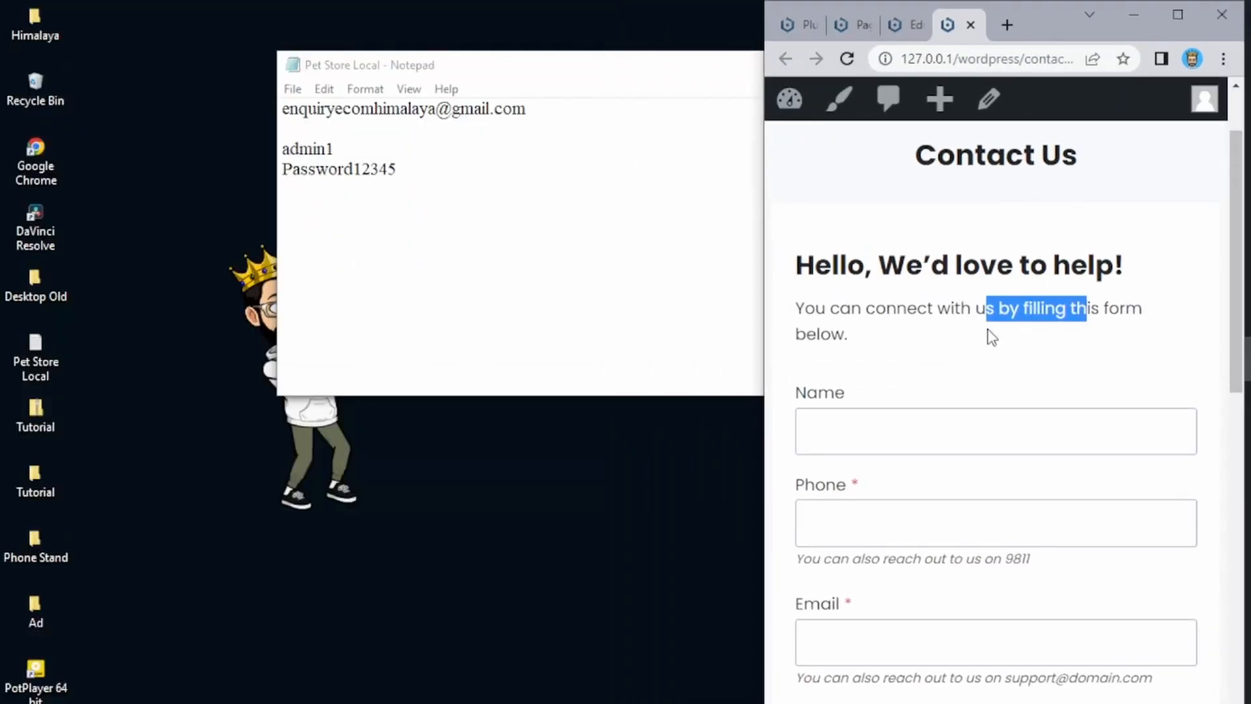
scroll(987, 330, down, 9)
scroll(987, 332, up, 10)
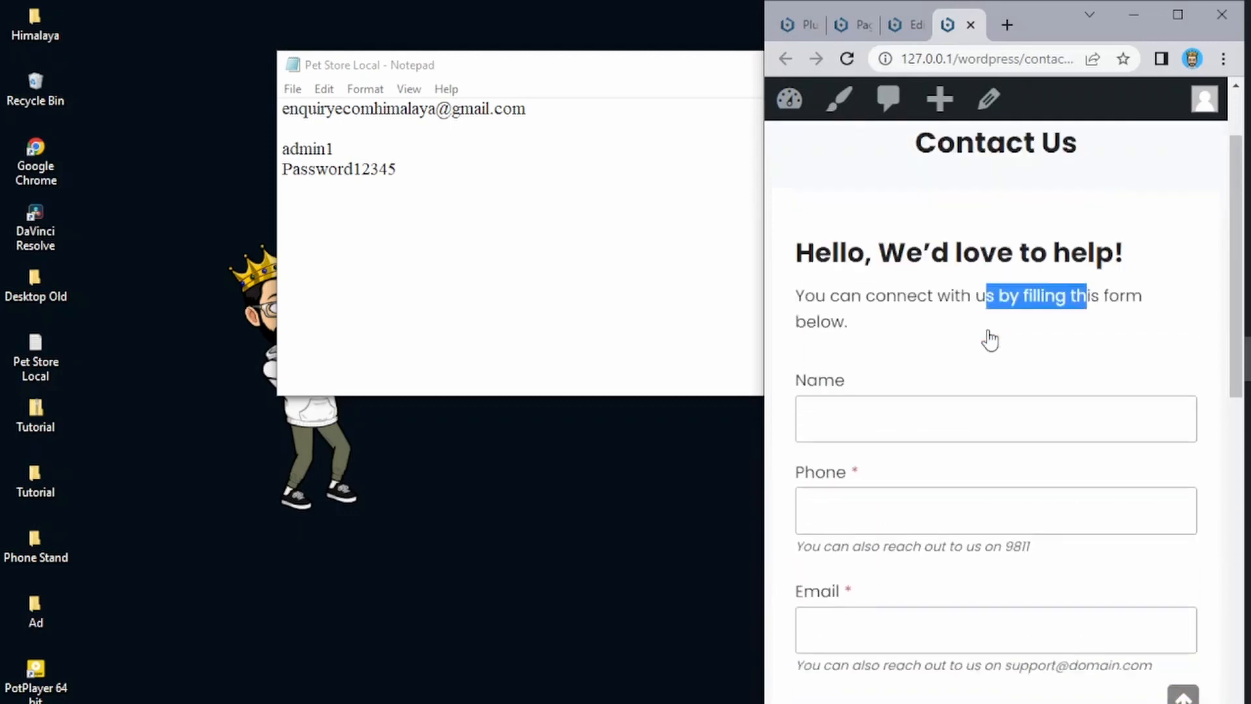
click(1190, 9)
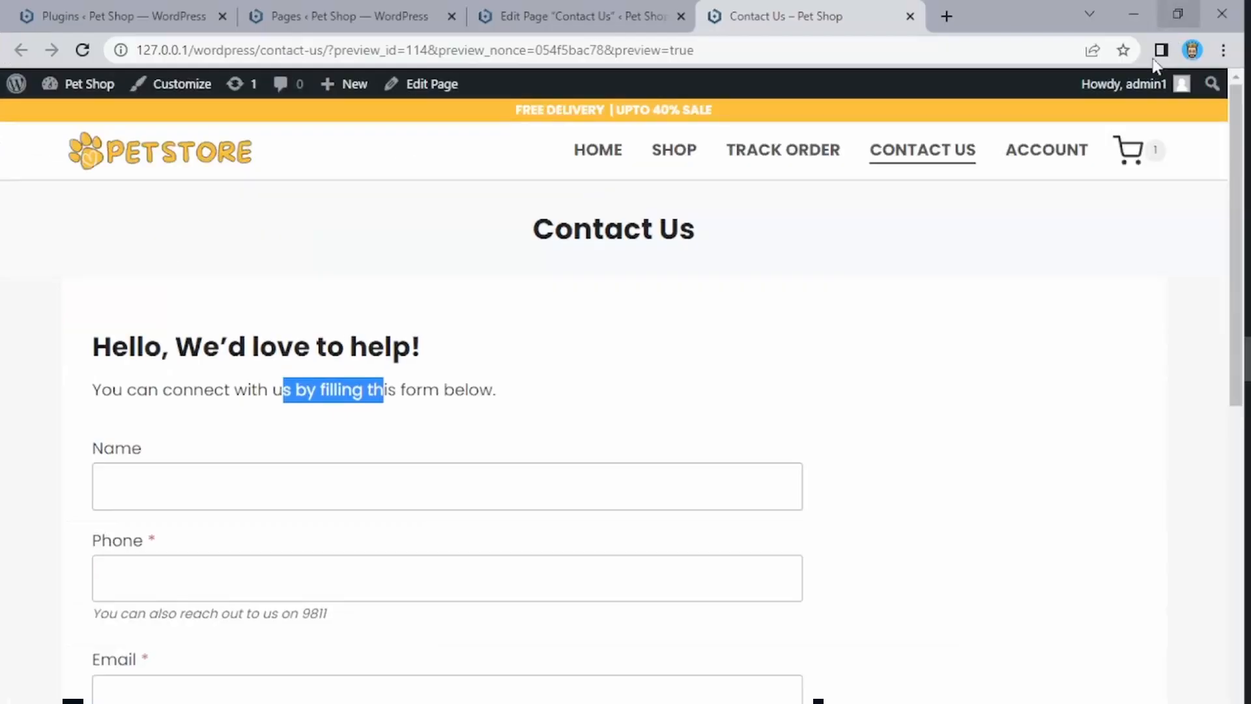
click(555, 372)
scroll(555, 371, down, 2)
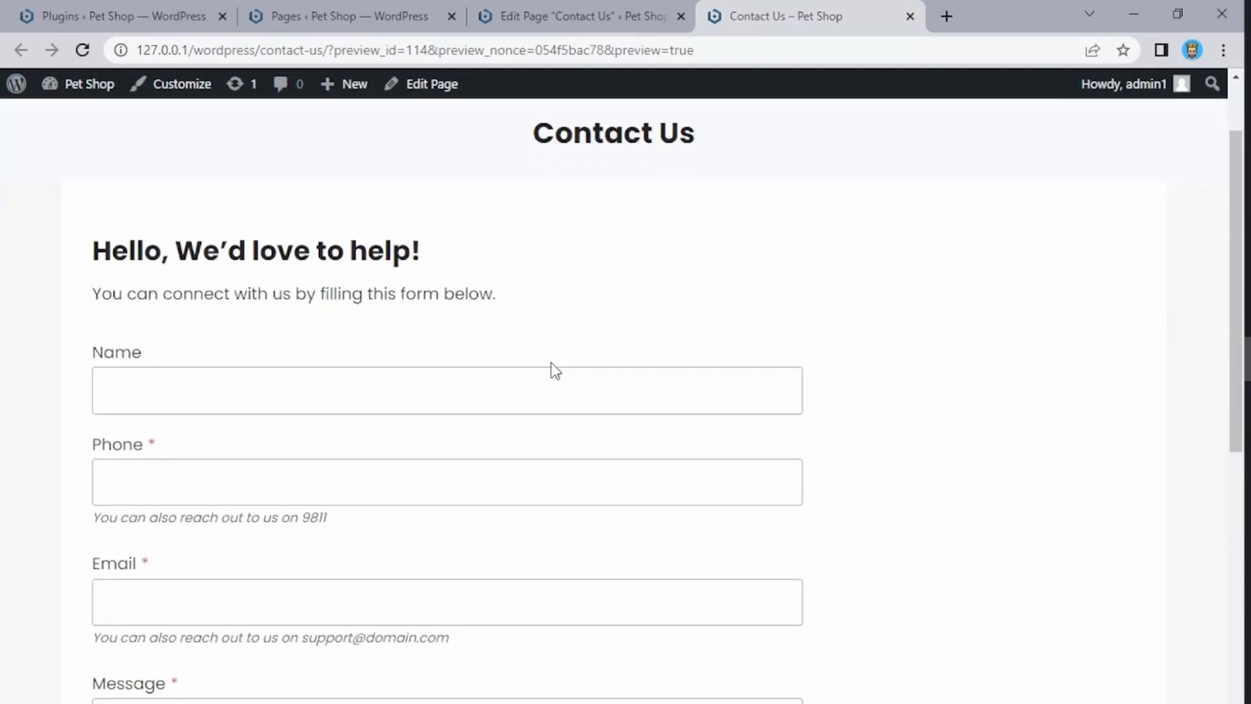
scroll(556, 372, up, 2)
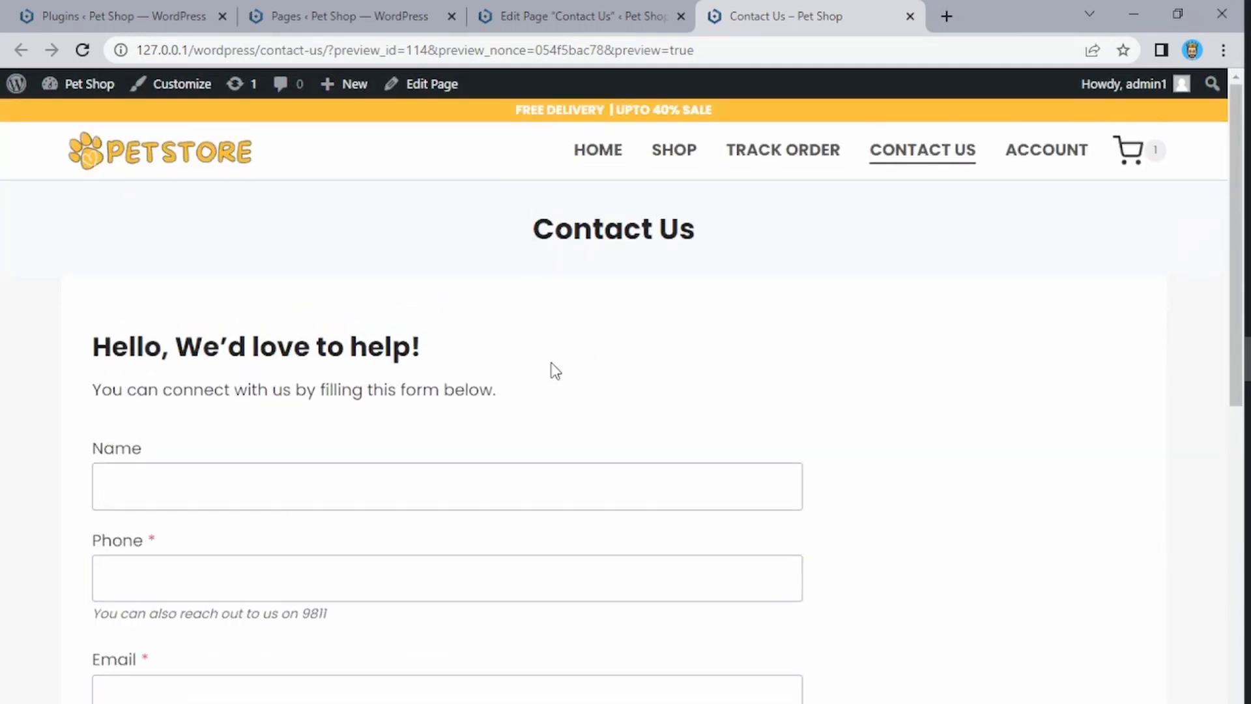
- Open the Shipping Policy page from the site footer, edit it, and start an empty paragraph below the title
scroll(556, 371, down, 10)
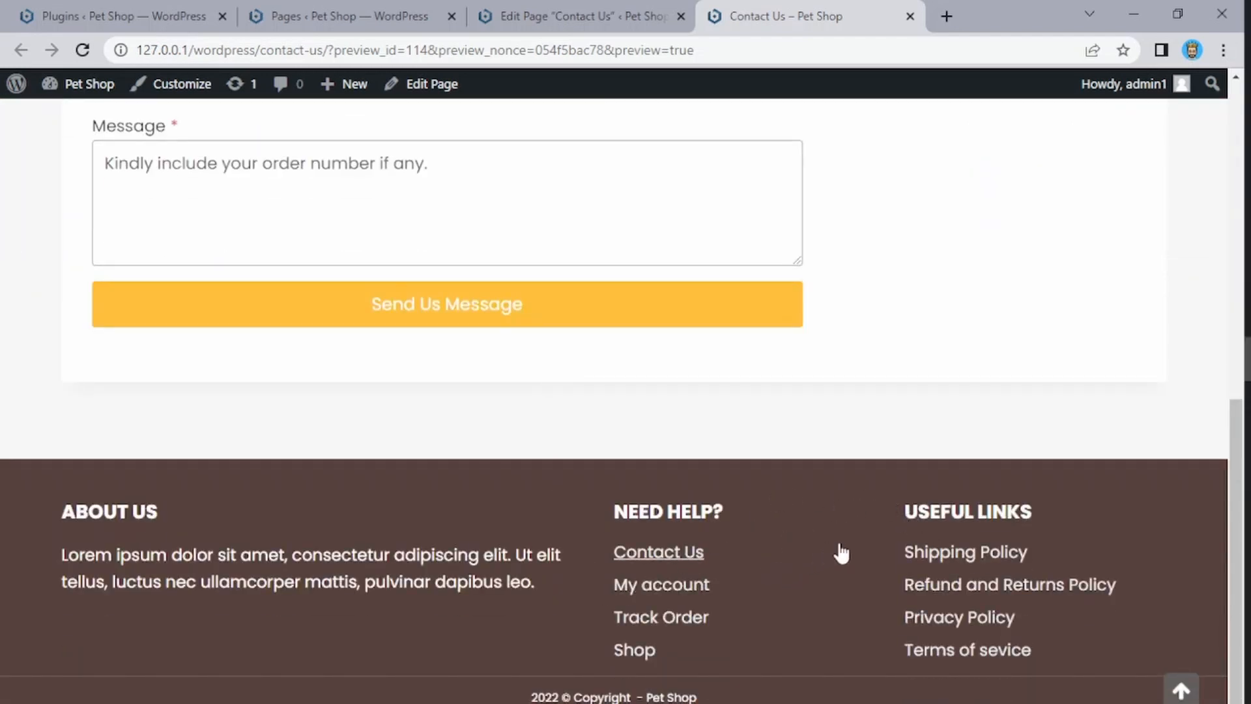
click(944, 554)
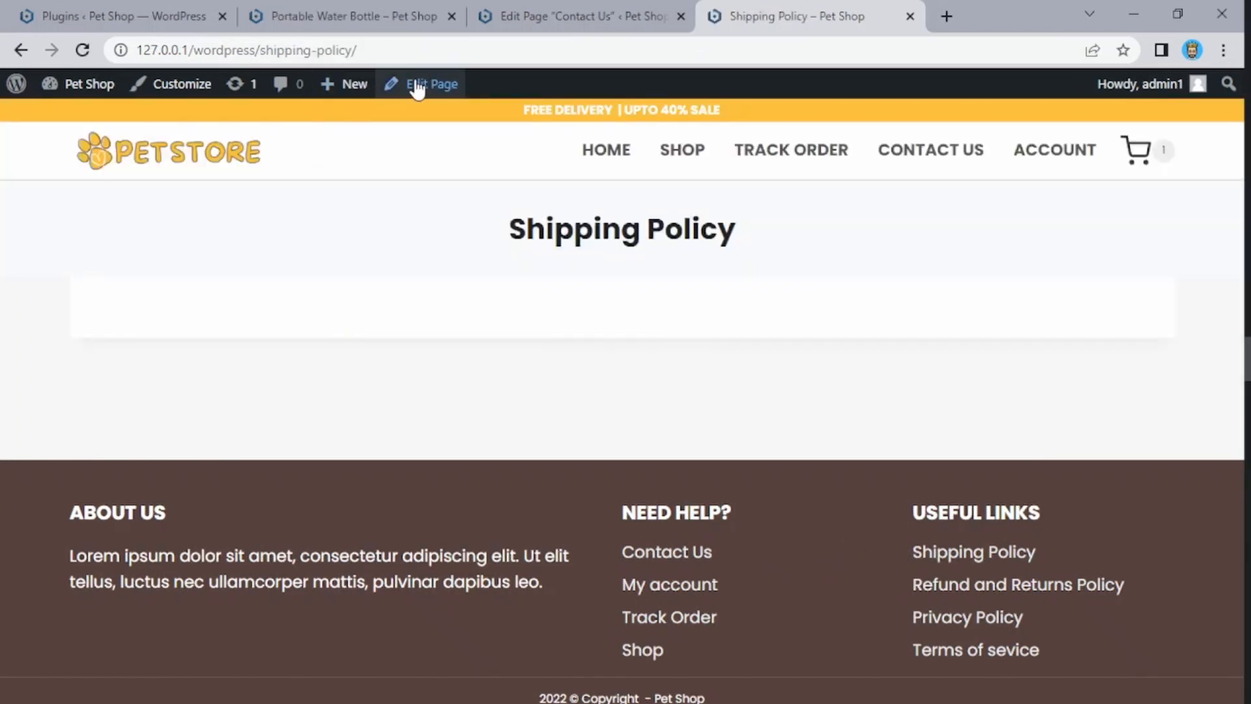
click(417, 85)
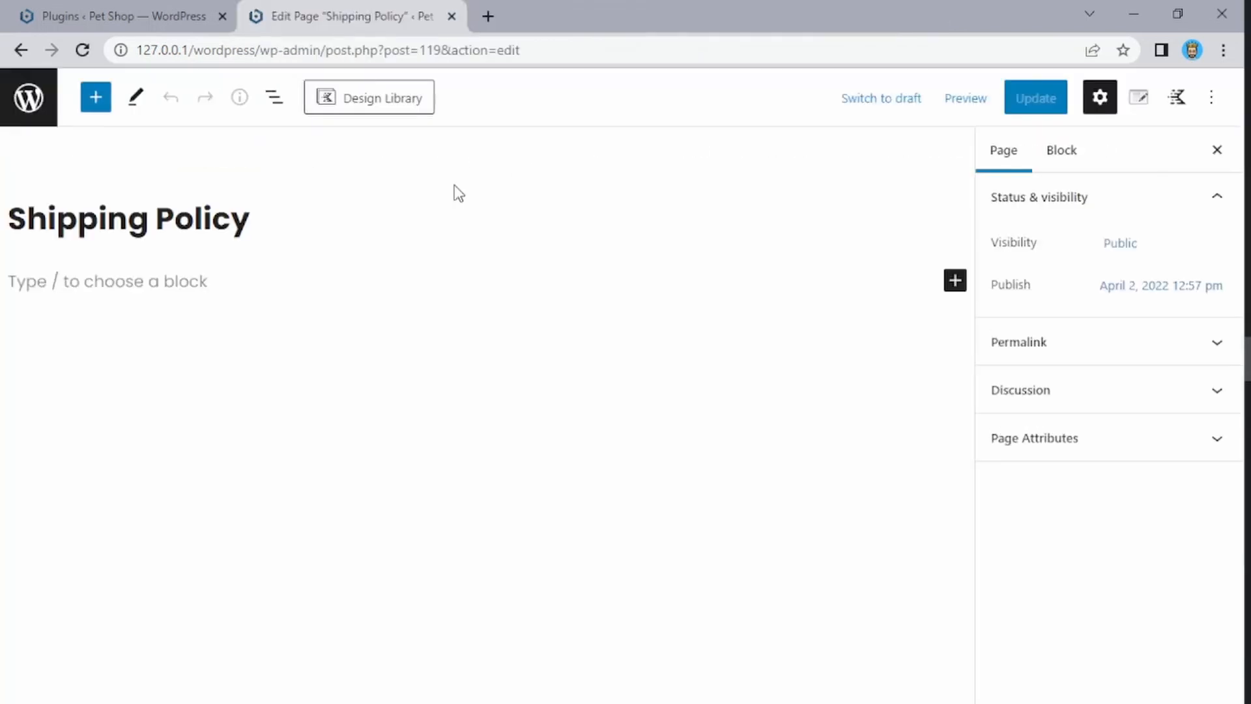
click(61, 282)
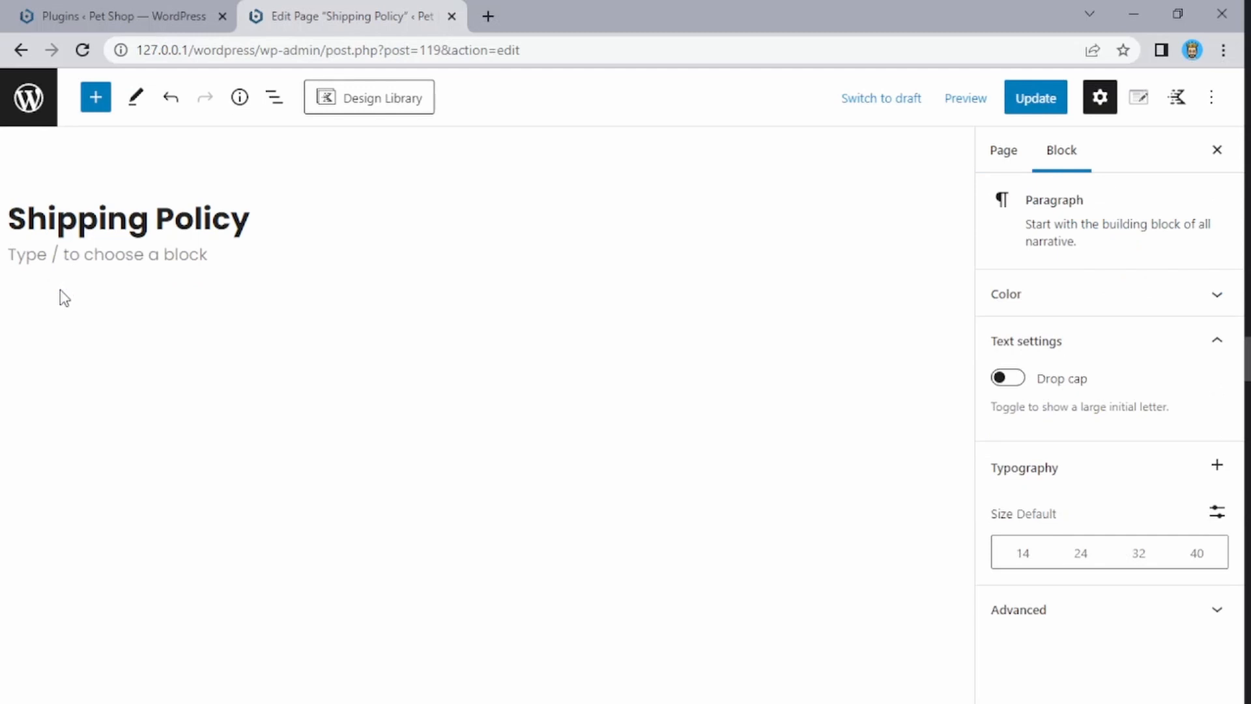
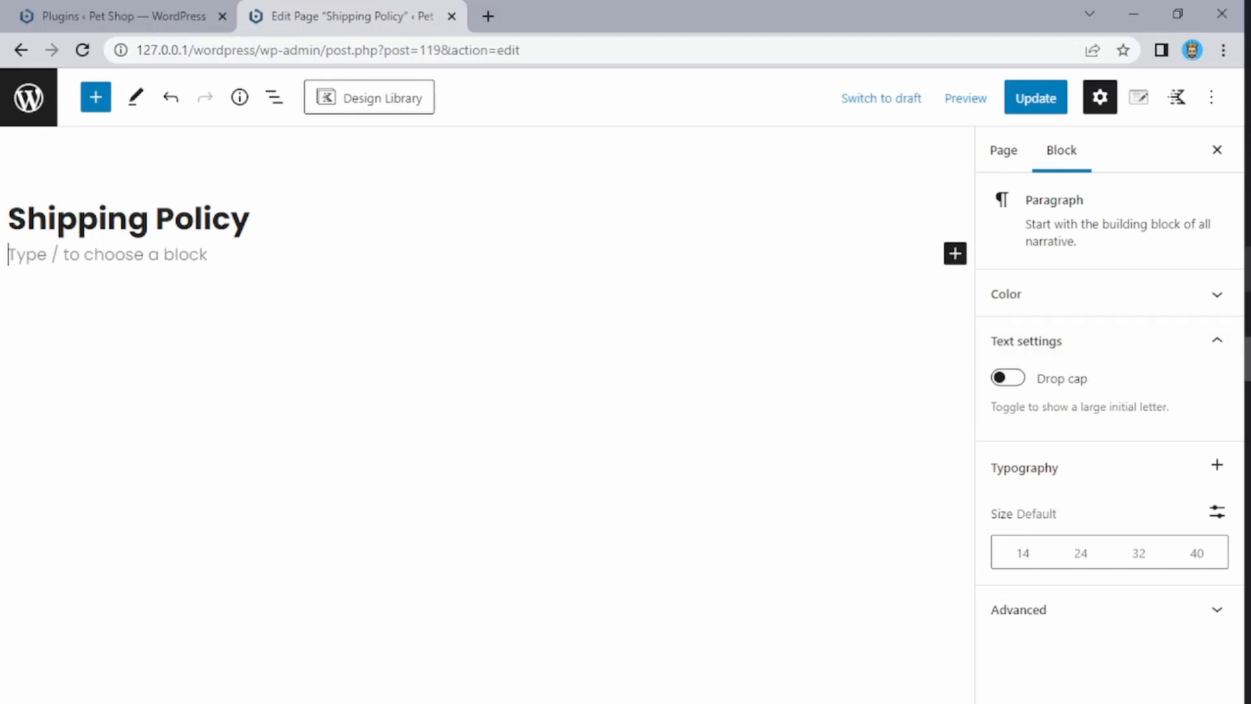
- Minimize the notes window and the browser to reach the files on the desktop
key(alt+Tab)
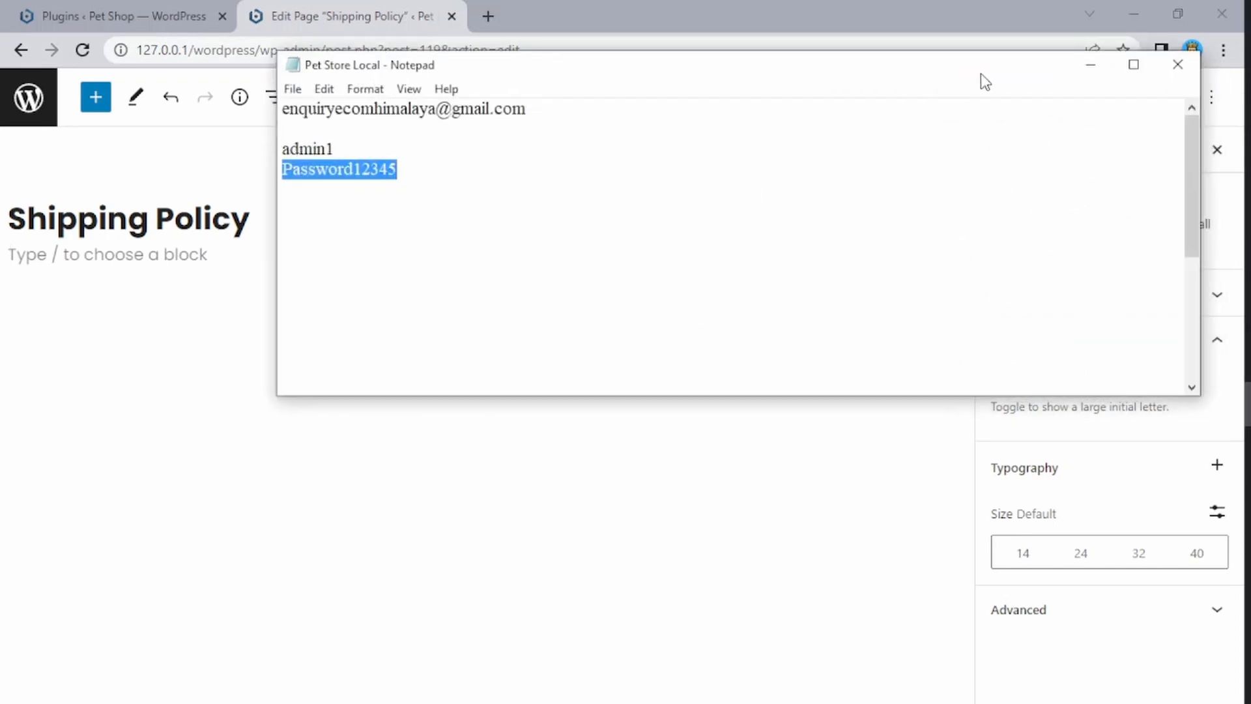
click(1090, 64)
click(1133, 13)
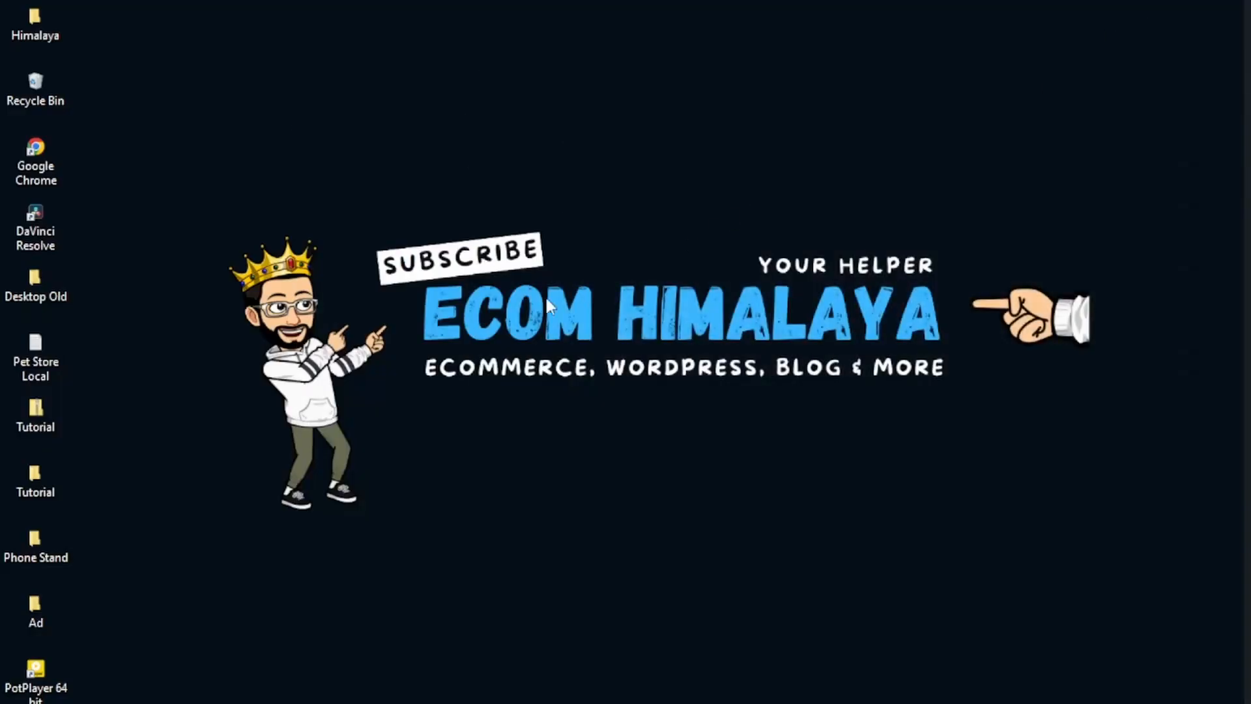
double_click(44, 347)
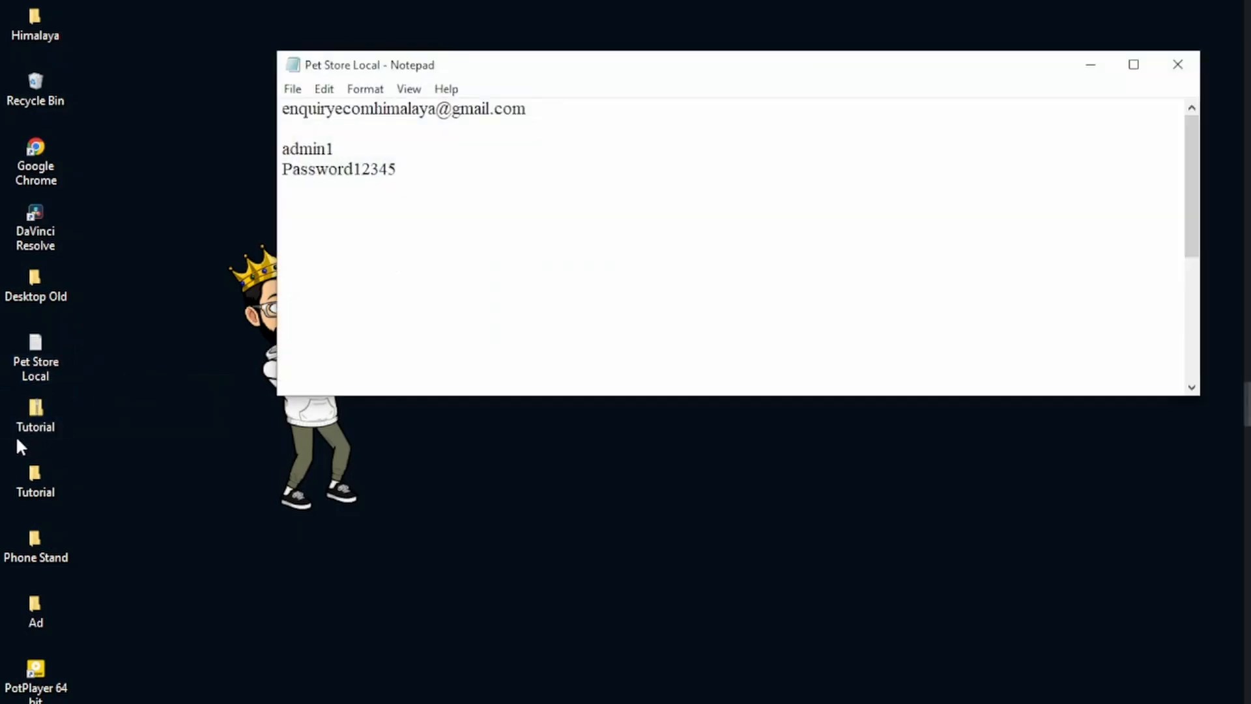
double_click(40, 411)
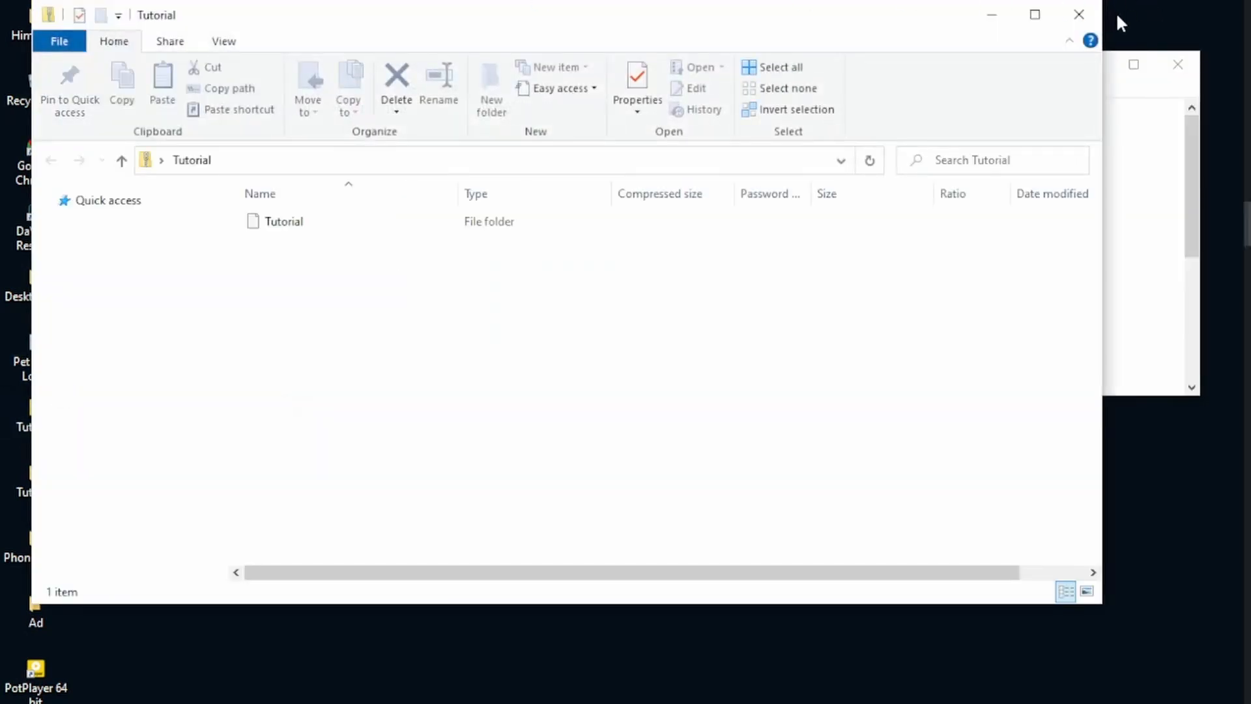
click(1079, 15)
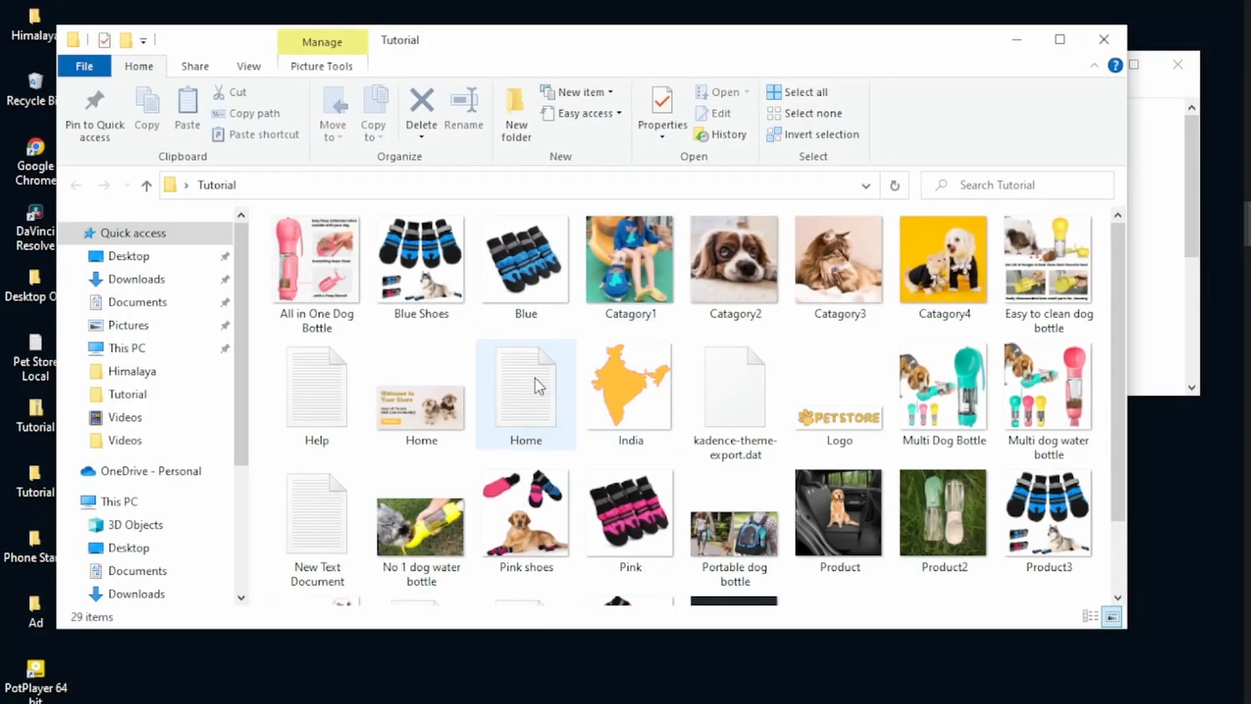
- Open the Shipping text file in the Tutorial folder and select all of its text for copying
click(533, 379)
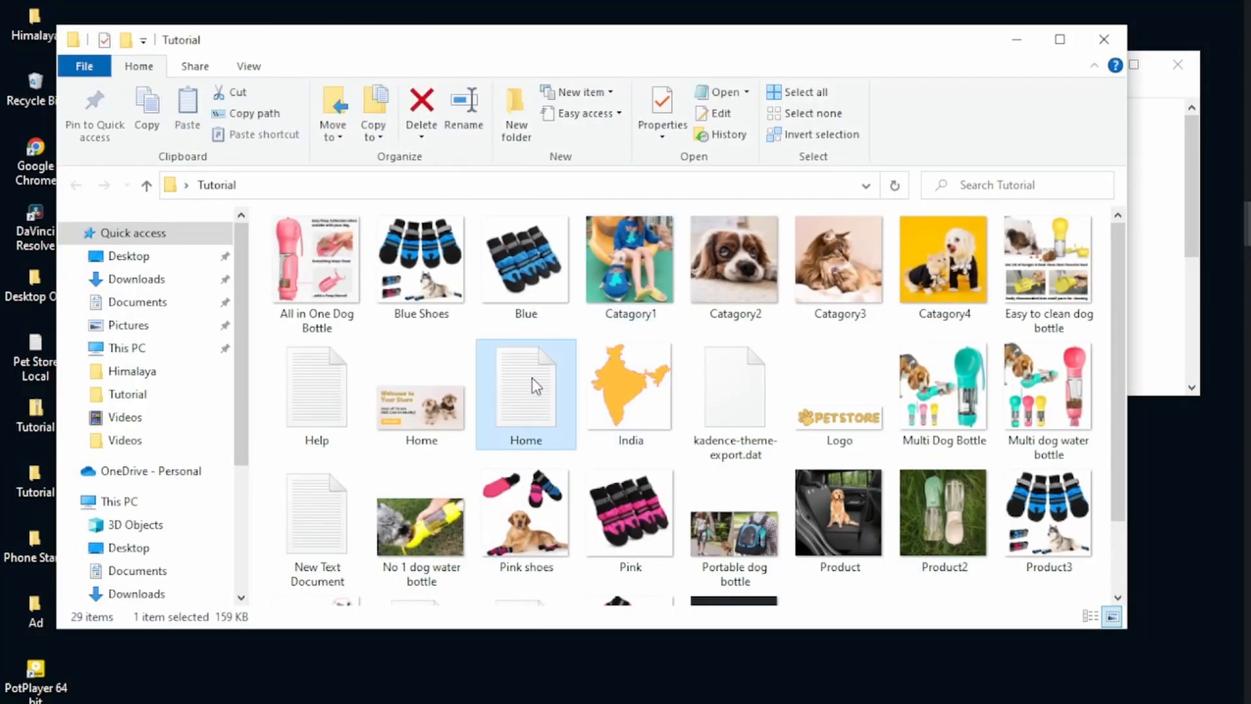
key(Down)
key(Down)
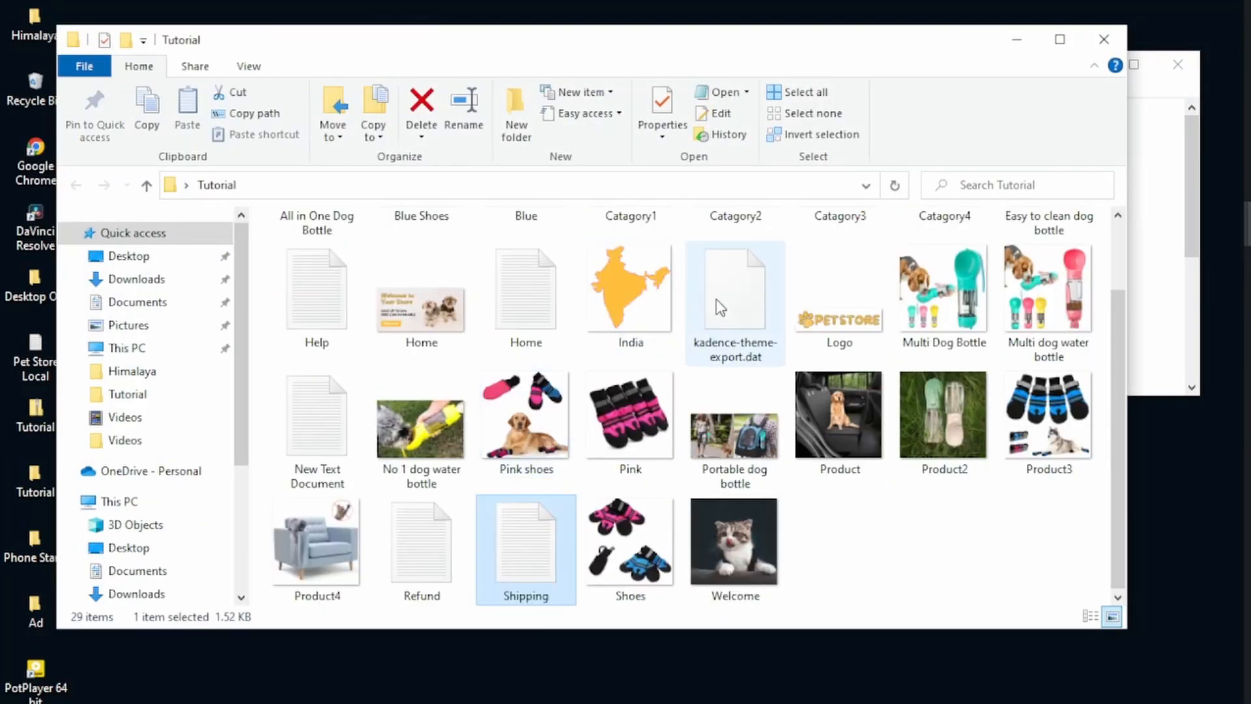
double_click(513, 538)
key(ctrl+a)
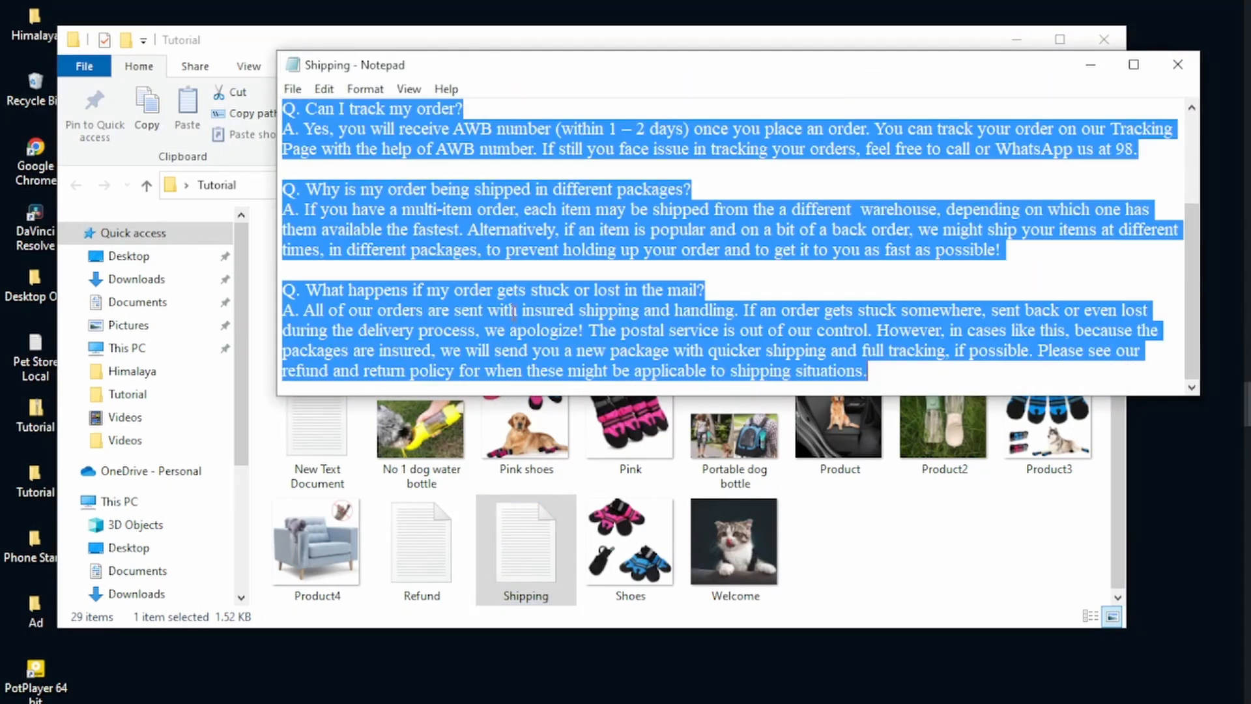
- Return to the Shipping Policy page in the browser and paste the shipping questions and answers into the empty paragraph
click(1247, 269)
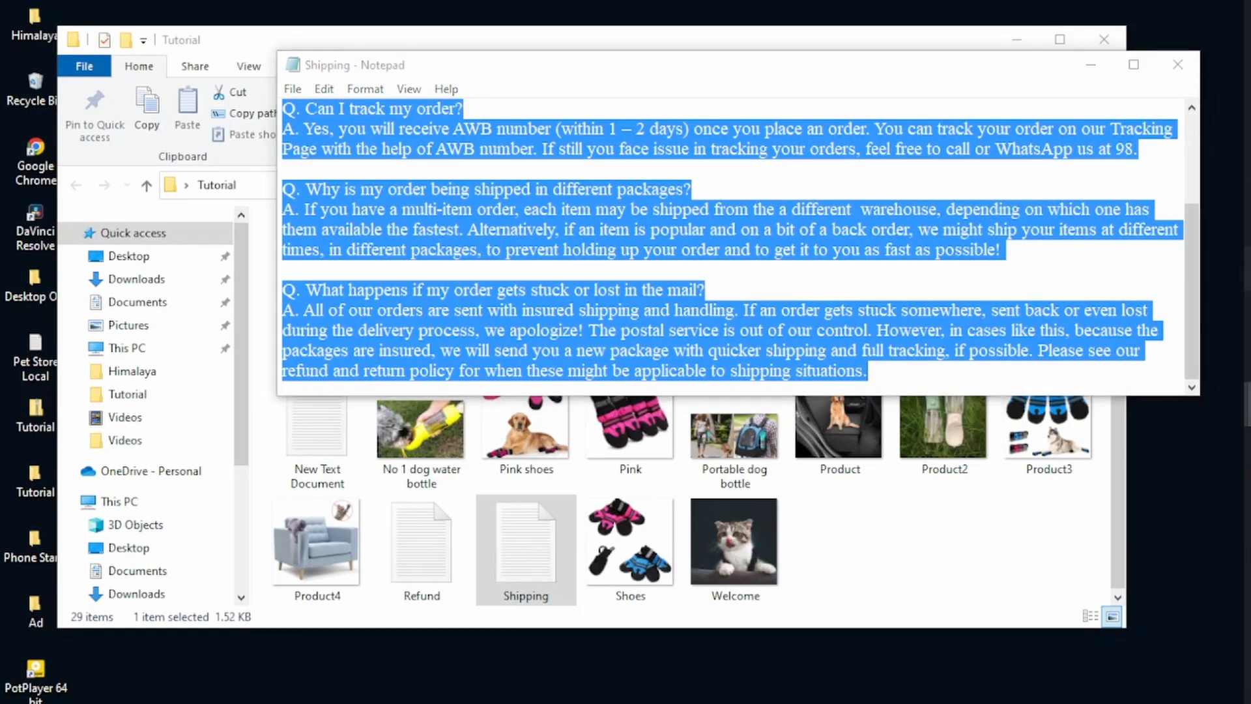
click(1090, 32)
click(1247, 359)
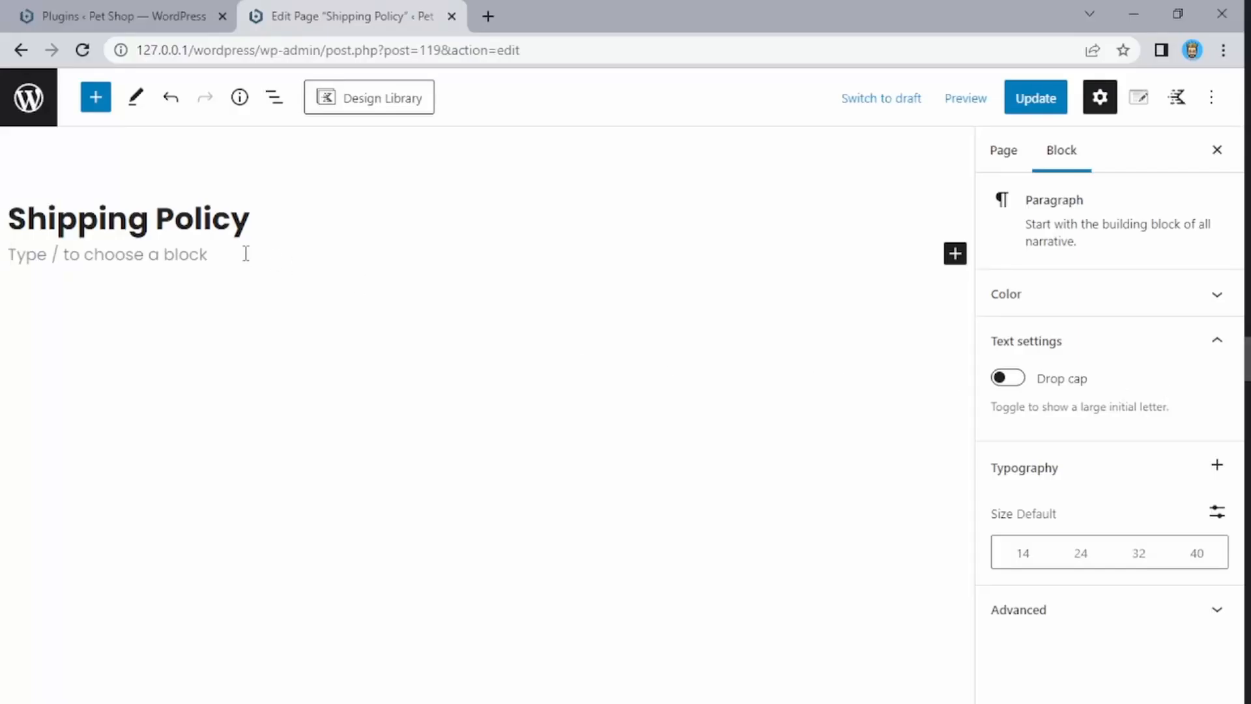
key(ctrl+v)
scroll(573, 329, up, 8)
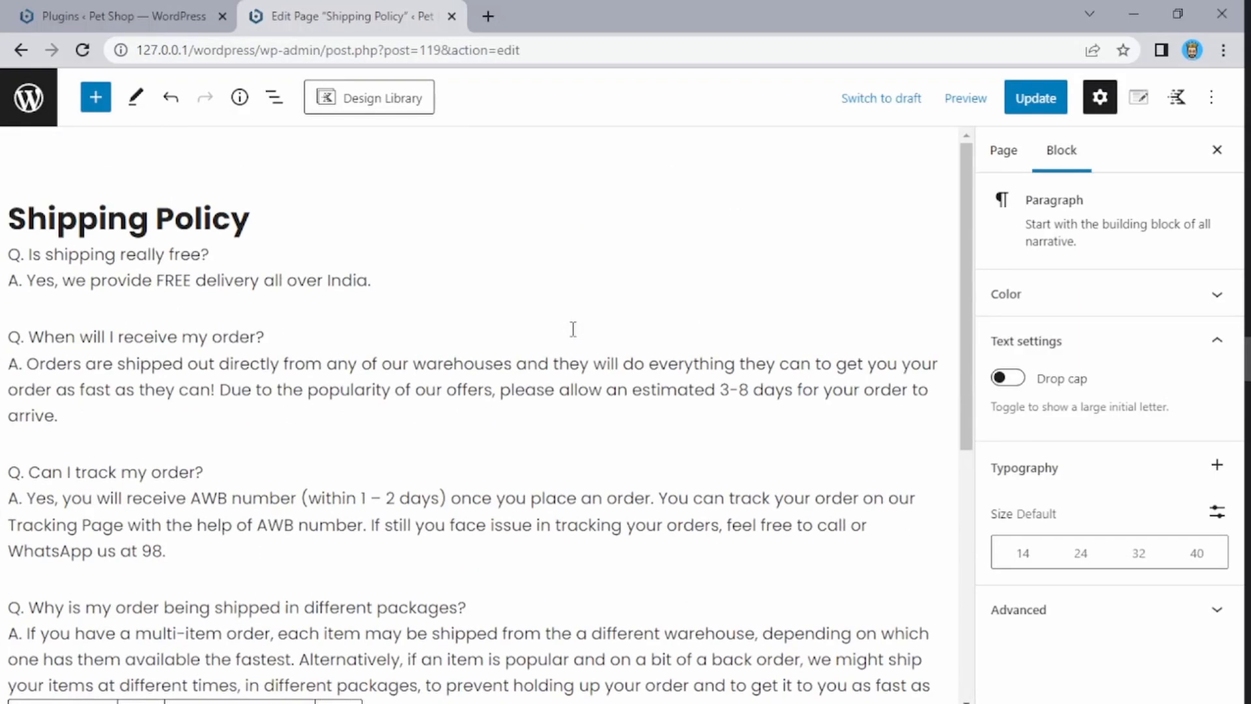
- Make the questions "Q. Is shipping really free?" and "Q. When will I receive my order?" bold, including the "Q." prefixes
click(12, 258)
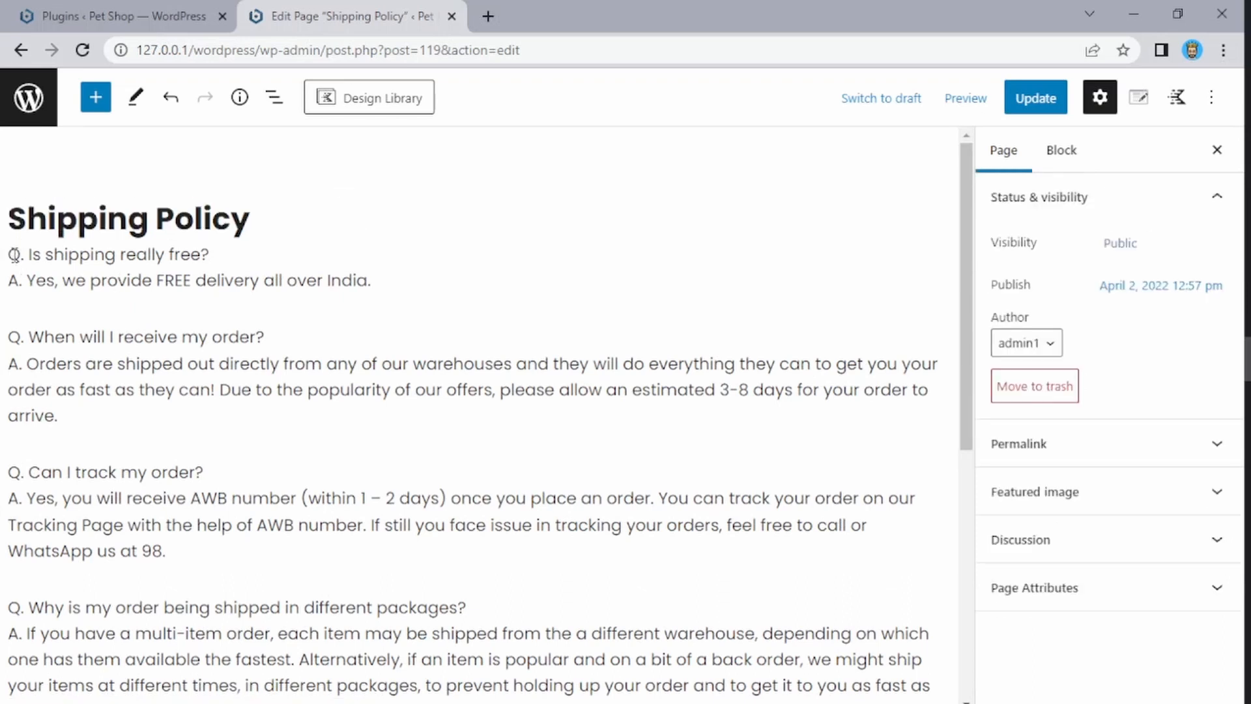
drag(12, 254, 210, 255)
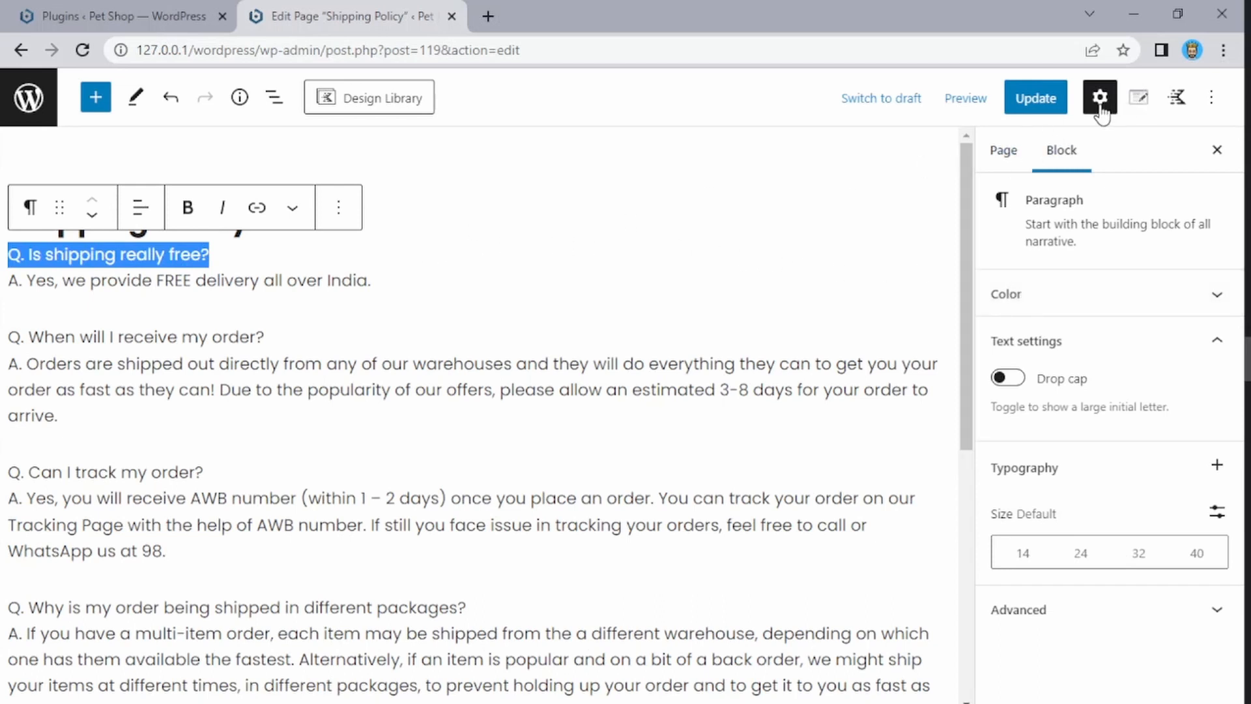
click(188, 207)
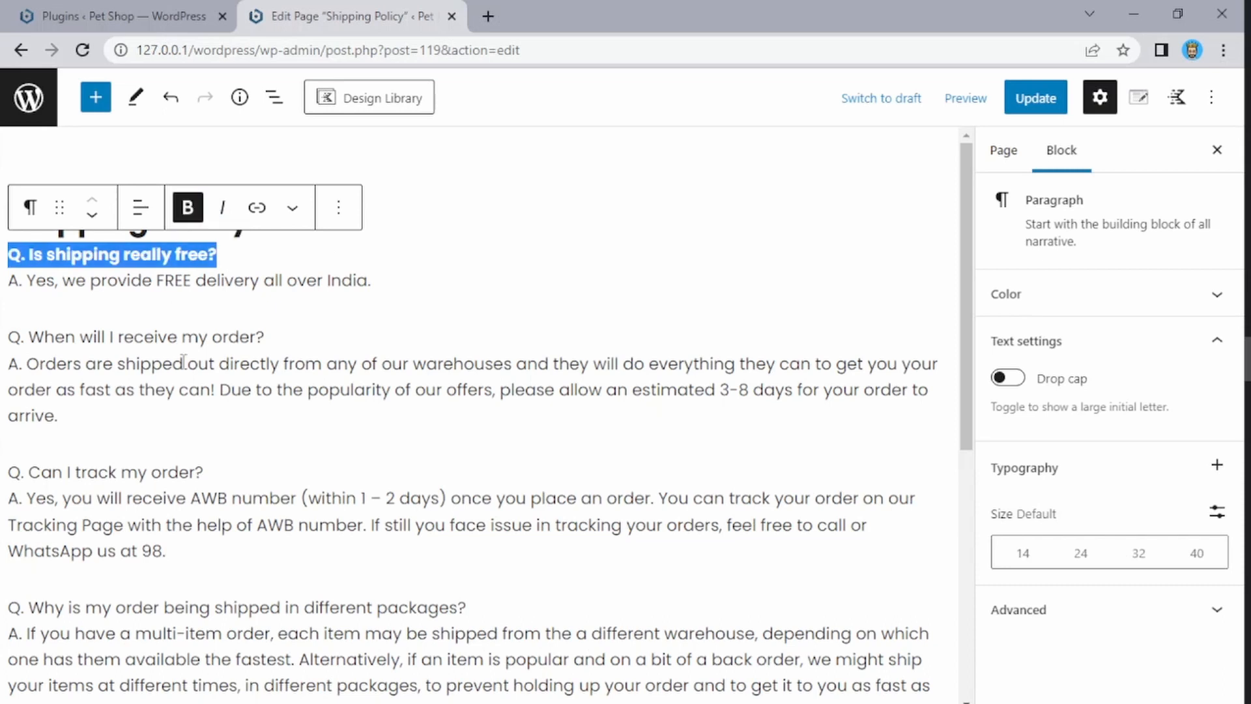
drag(287, 339, 28, 337)
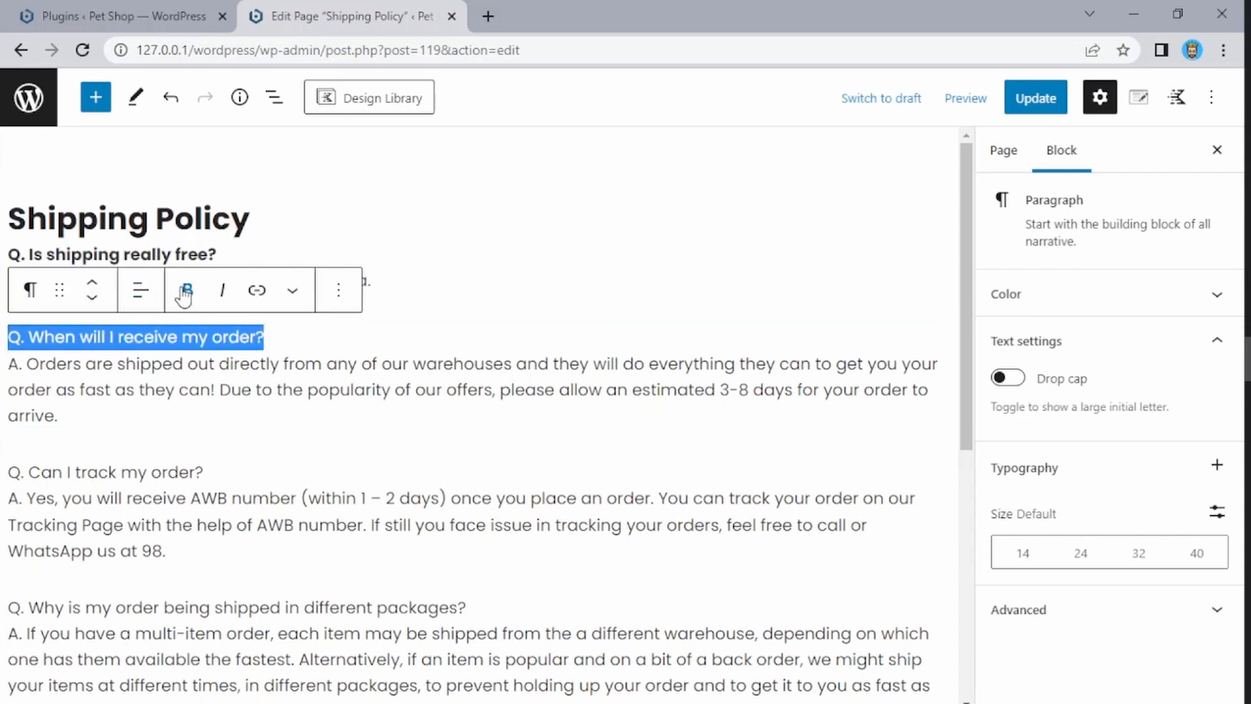
click(188, 289)
click(56, 363)
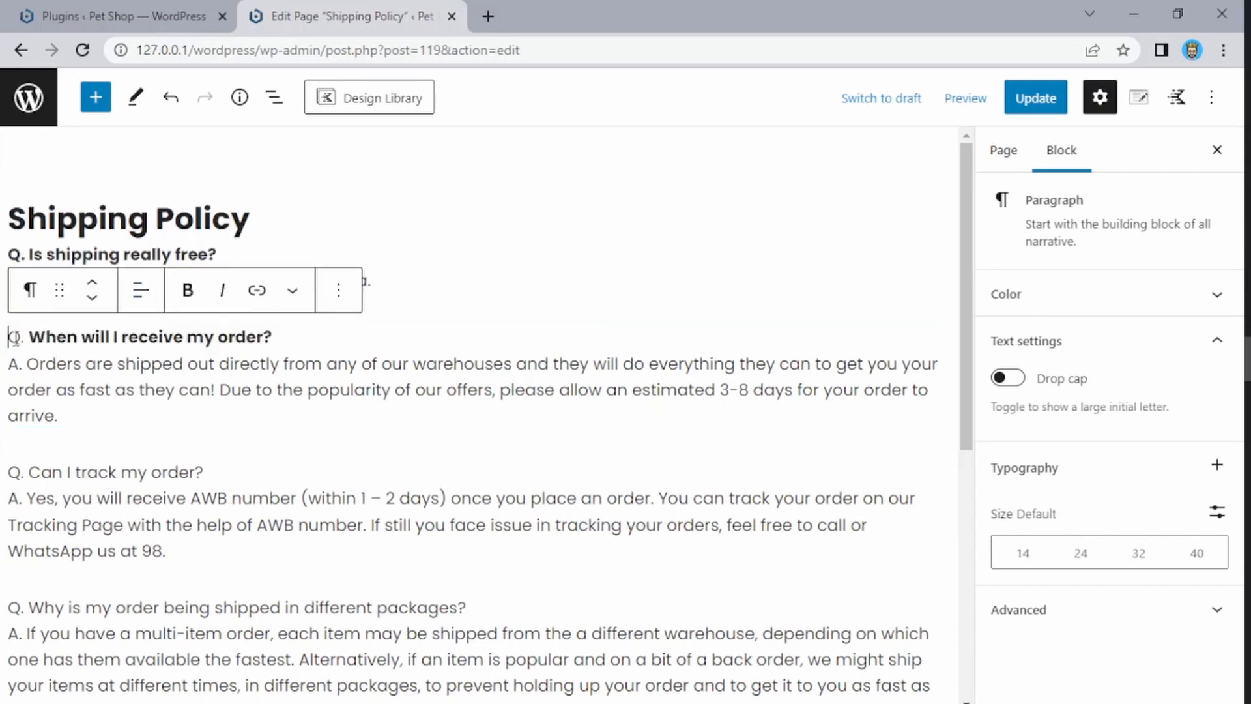
drag(9, 336, 27, 338)
click(188, 289)
click(141, 413)
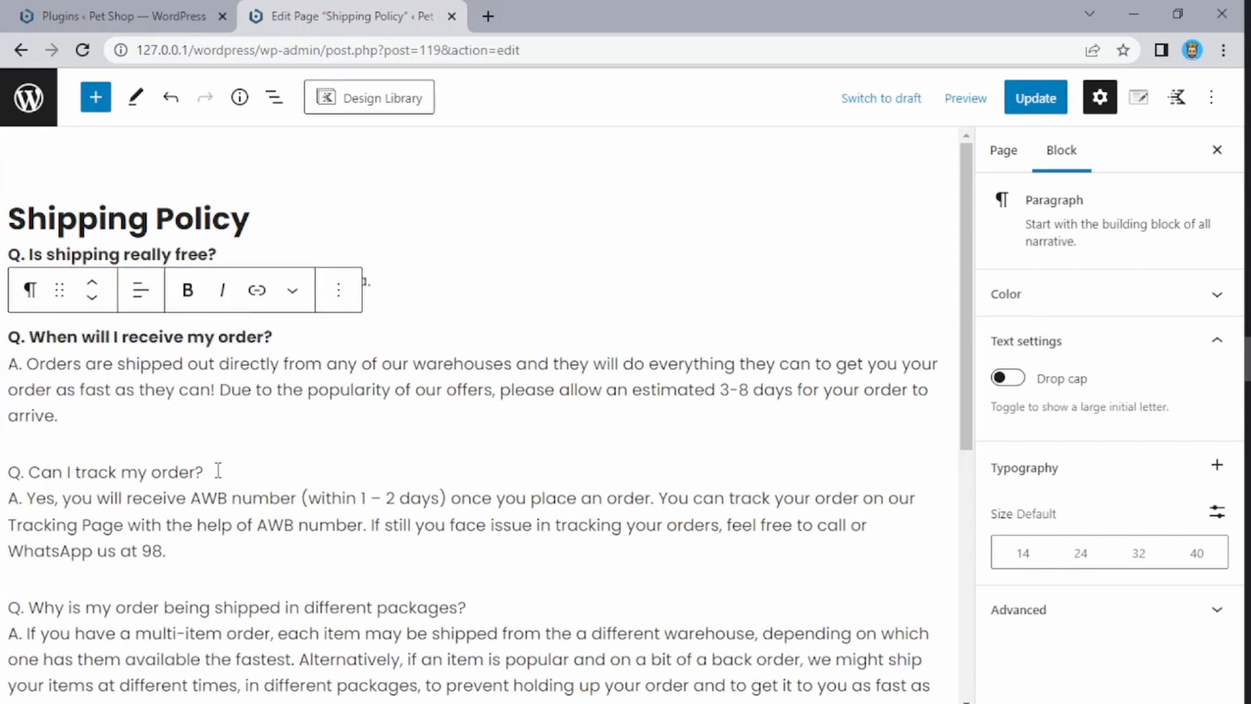
- Make the questions "Q. Can I track my order?" and "Q. Why is my order being shipped in different packages?" bold
drag(218, 470, 7, 471)
click(188, 425)
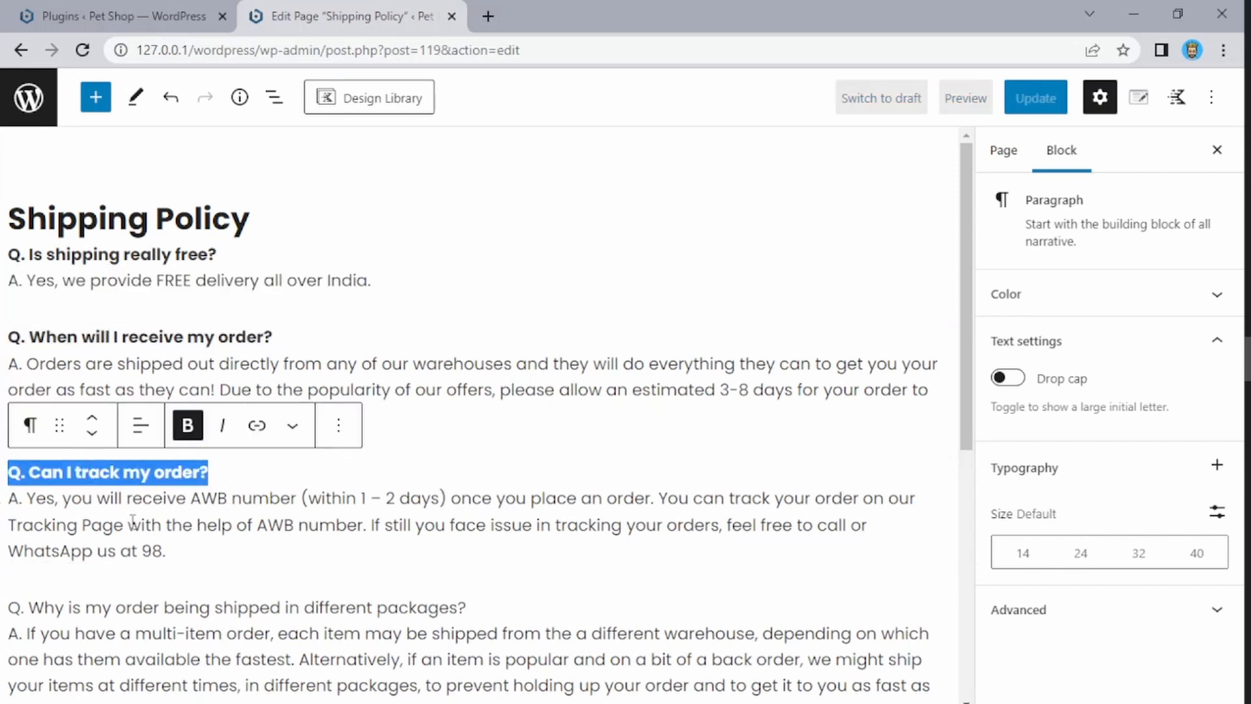
scroll(245, 493, down, 3)
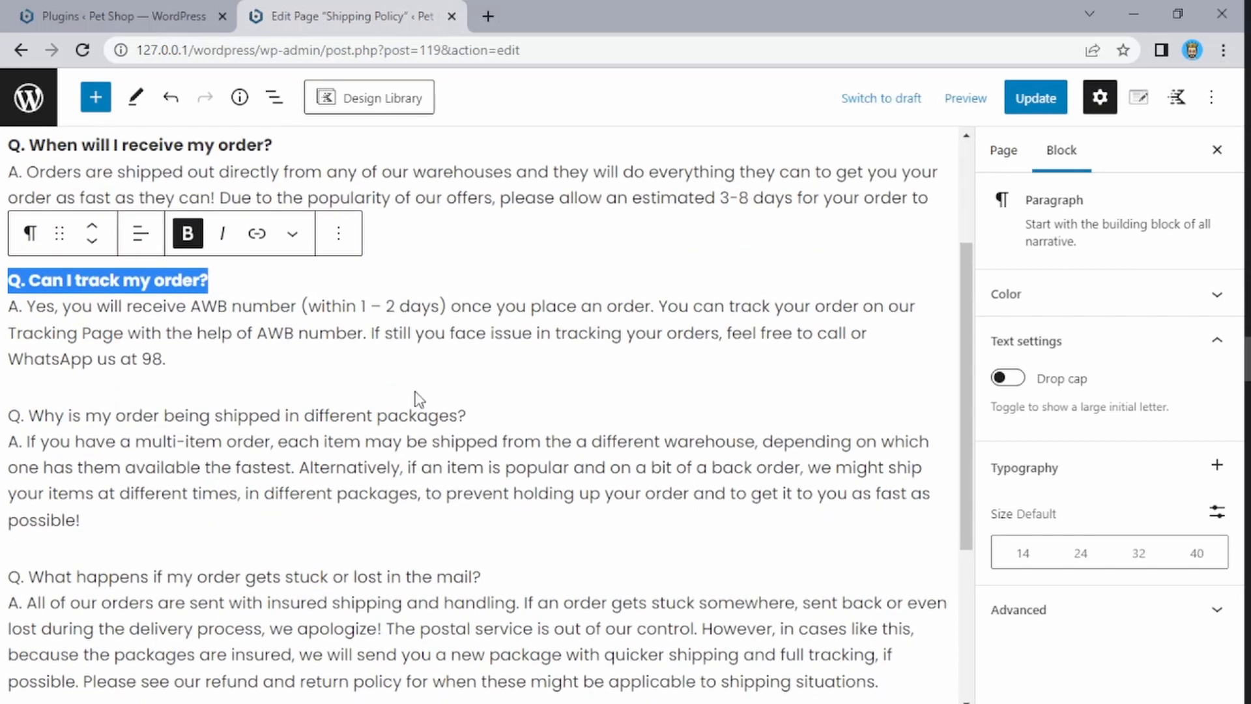
drag(468, 416, 8, 420)
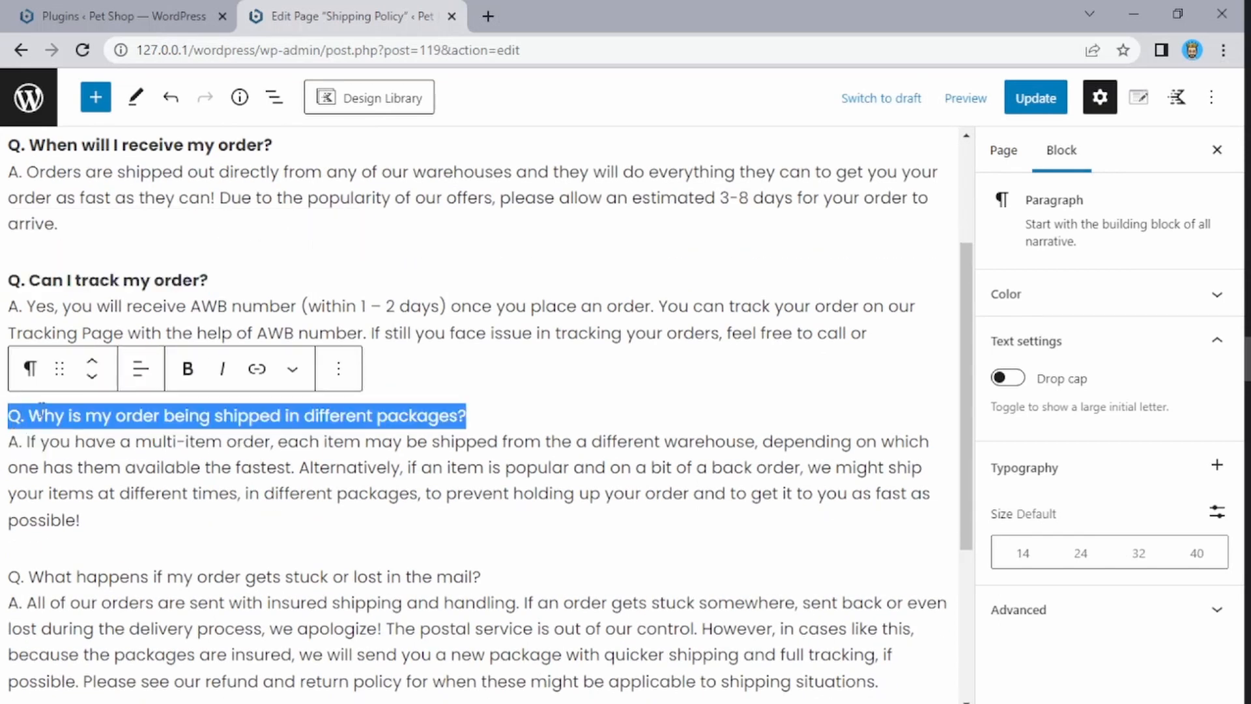
click(188, 369)
- Make the question "Q. What happens if my order gets stuck or lost in the mail?" bold and review the whole policy text
scroll(337, 399, down, 4)
scroll(337, 399, up, 1)
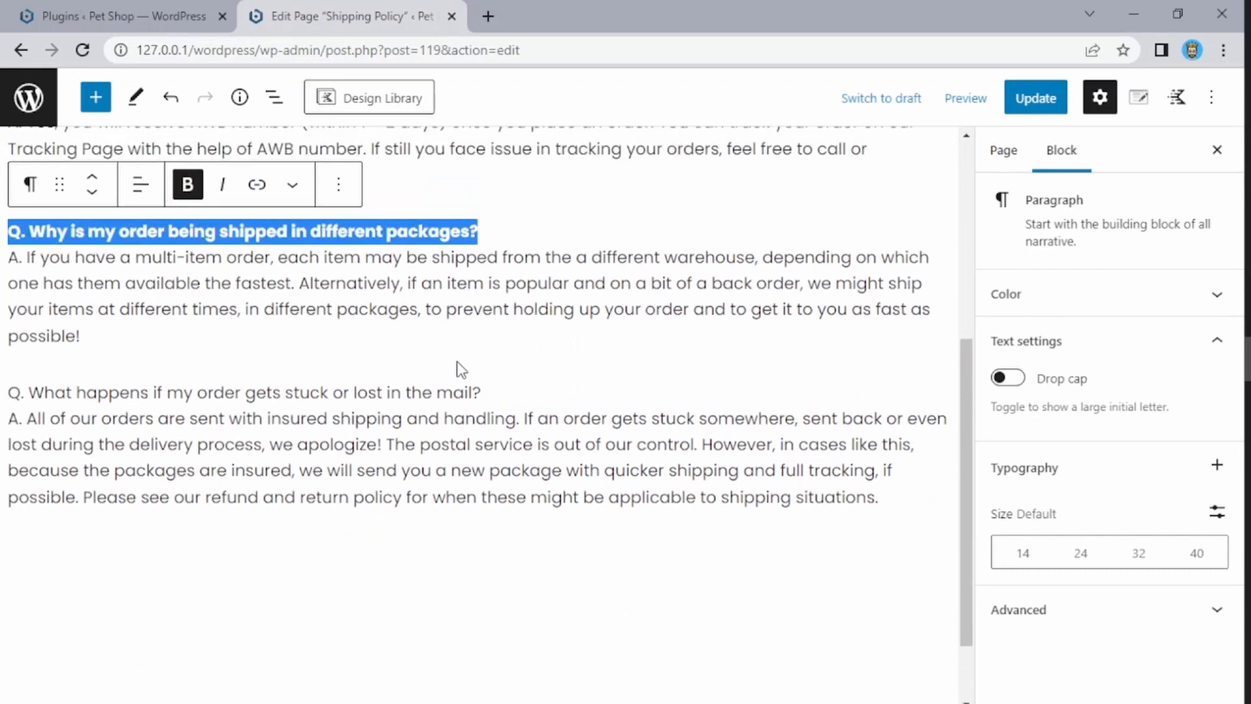
drag(497, 389, 12, 399)
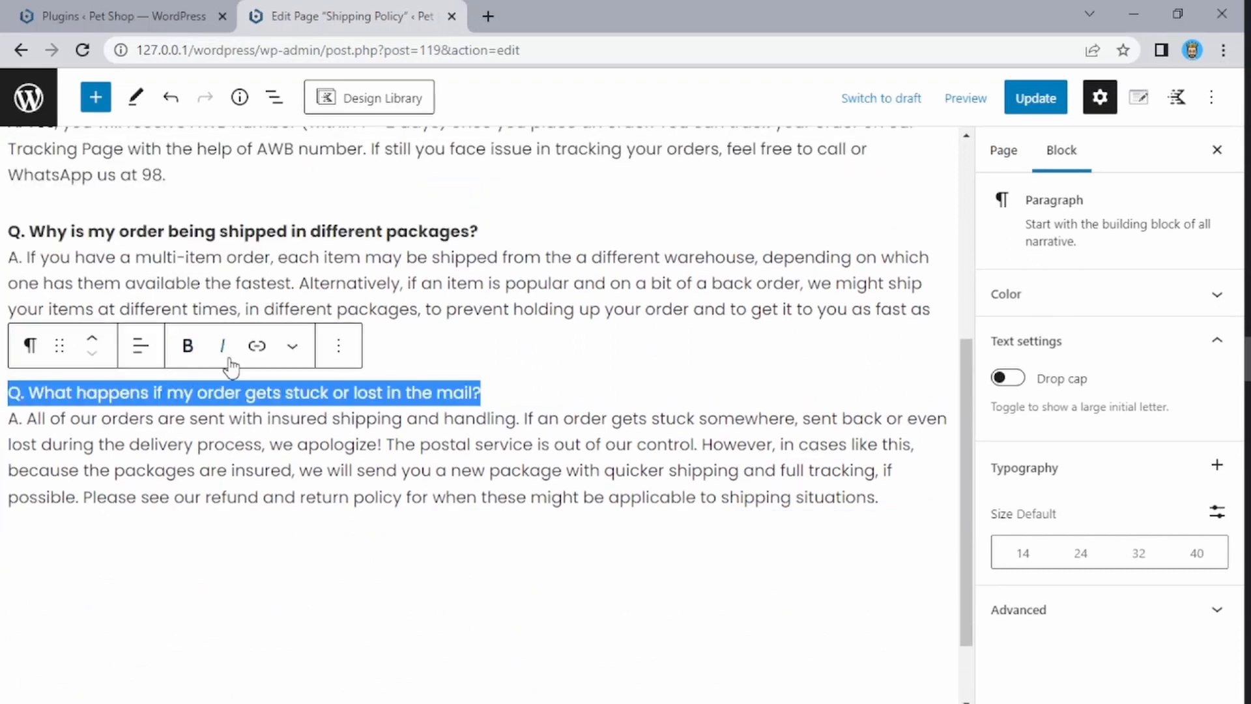
click(188, 345)
scroll(578, 436, up, 3)
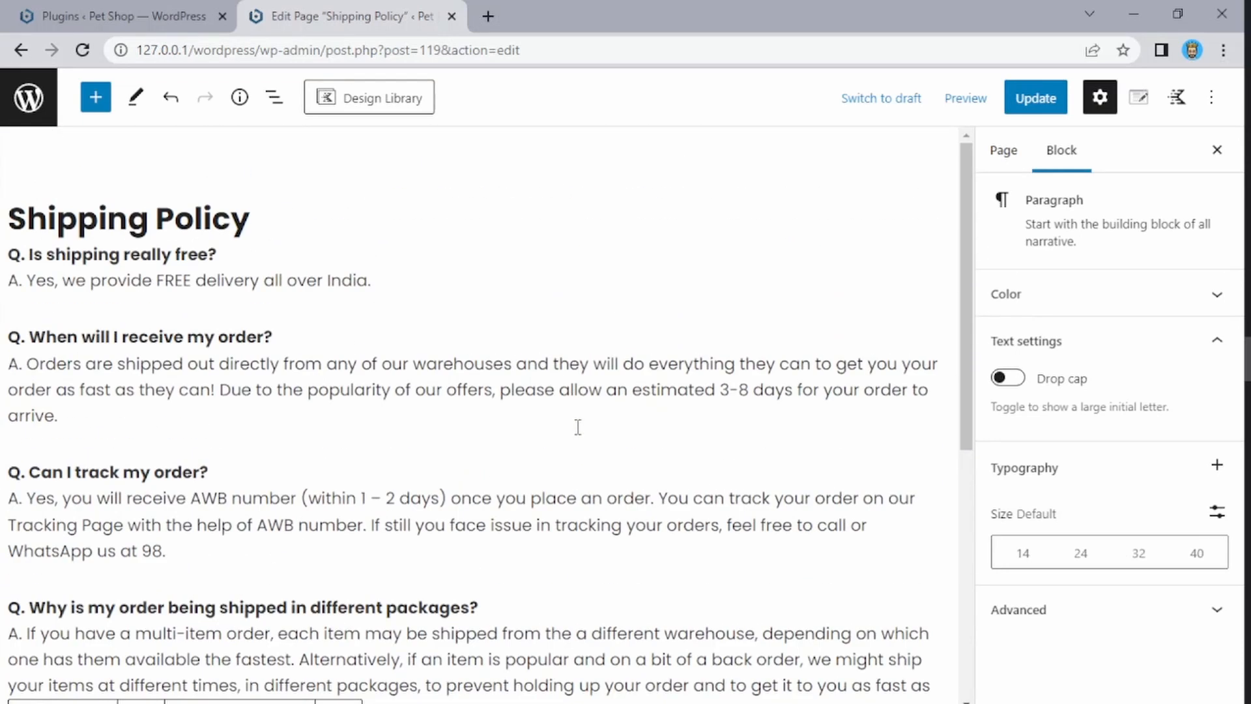
scroll(573, 417, down, 4)
click(404, 569)
scroll(396, 560, up, 6)
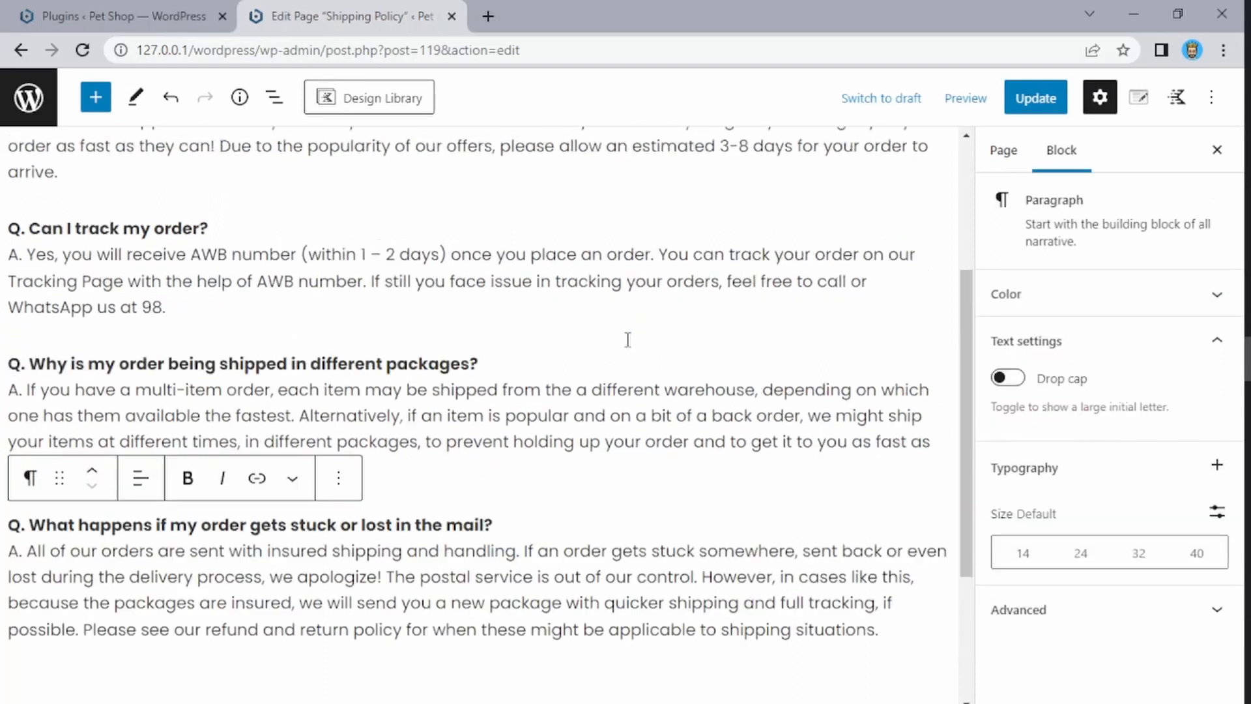
- Update the Shipping Policy page, preview it in a new tab and review the formatted questions and answers
click(1043, 101)
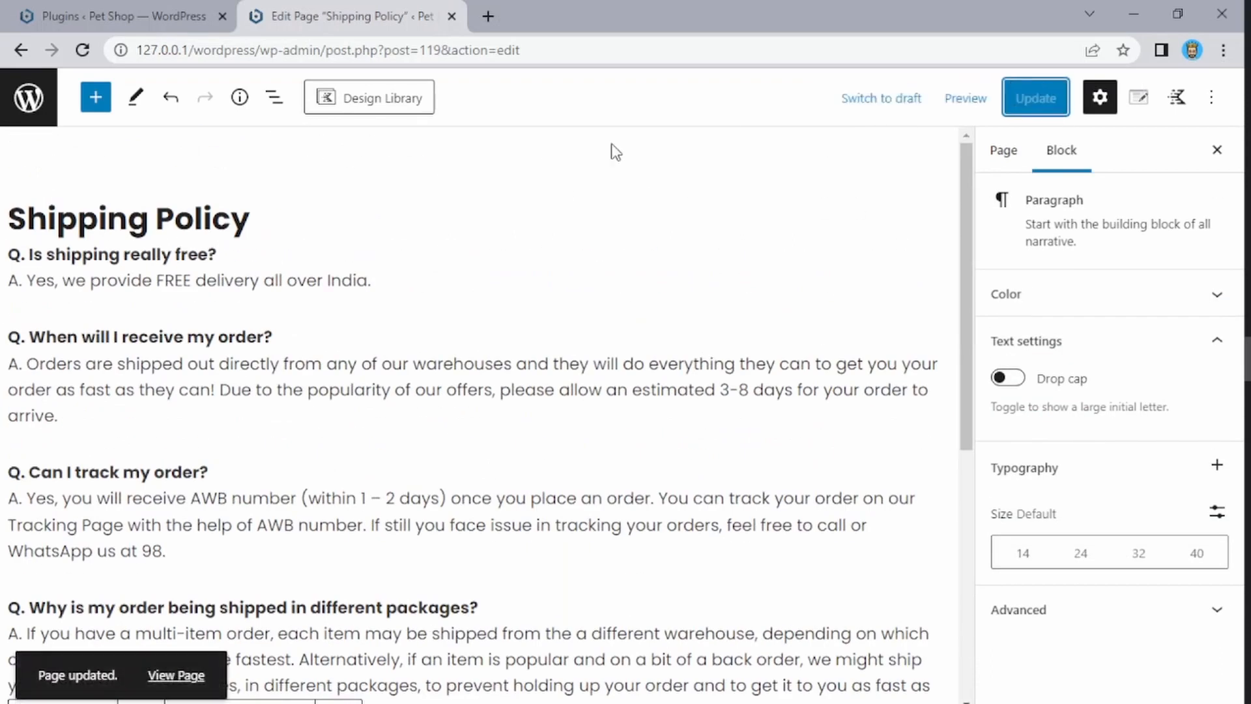
click(965, 99)
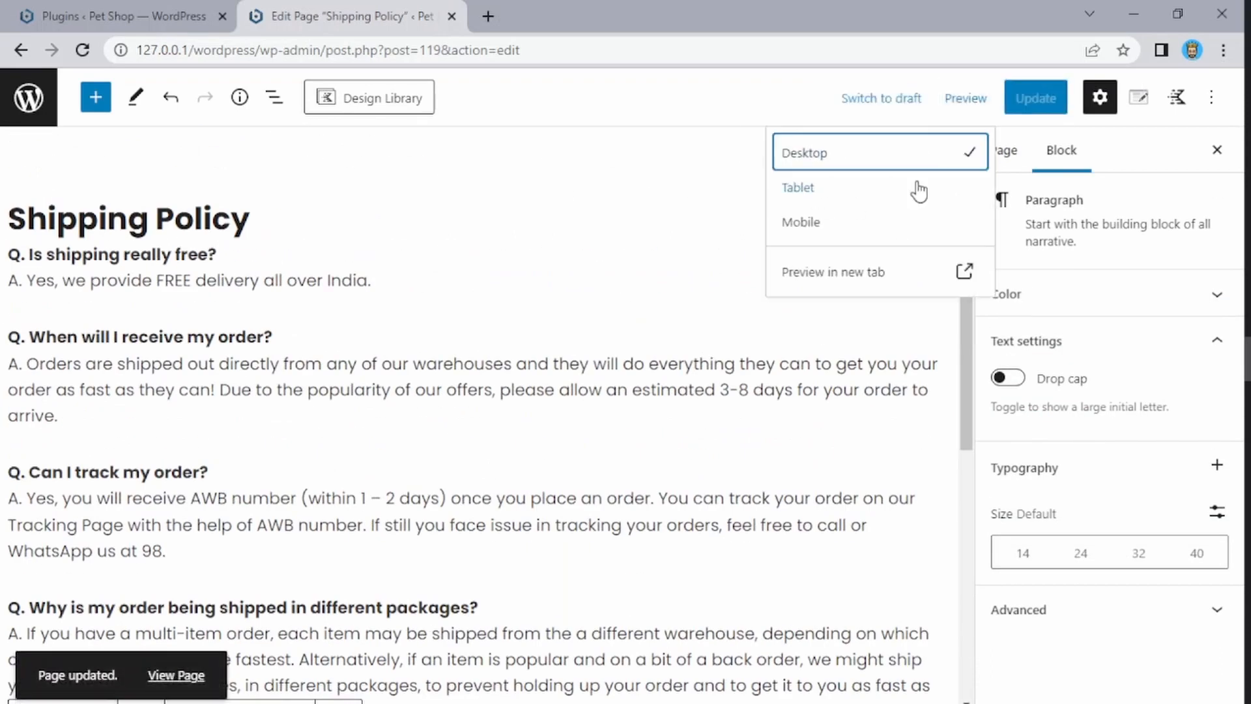
click(834, 273)
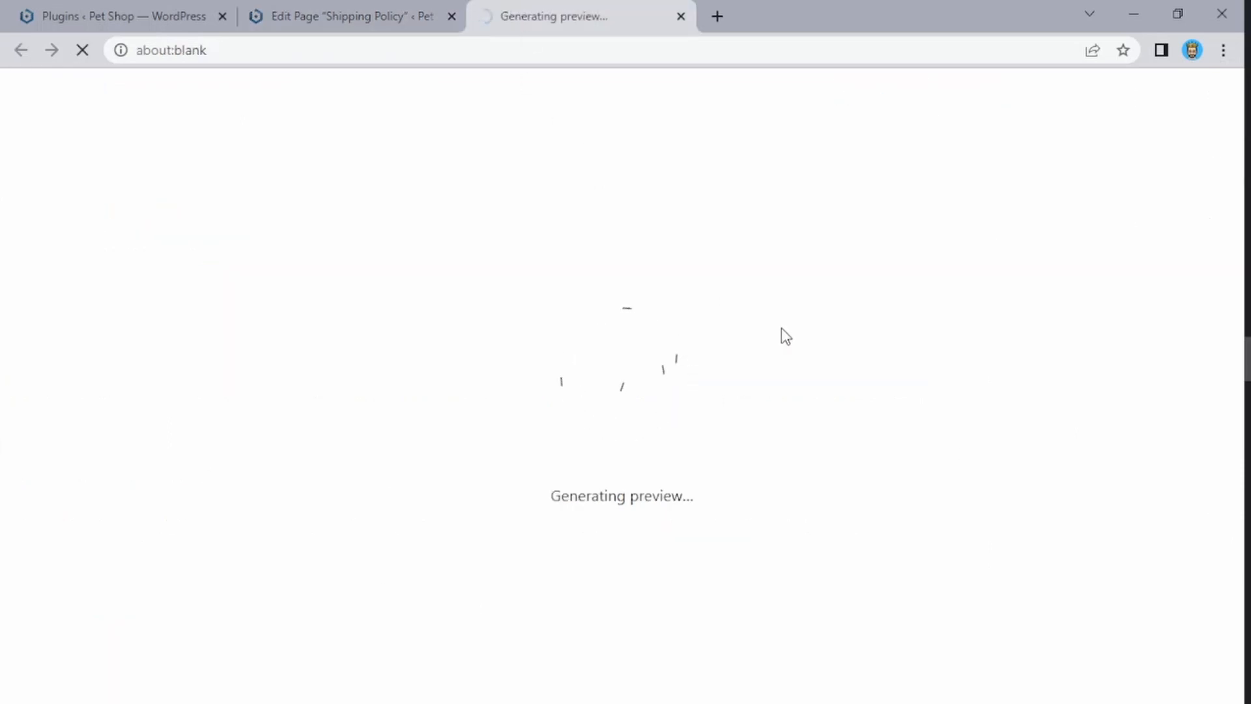
scroll(557, 337, down, 8)
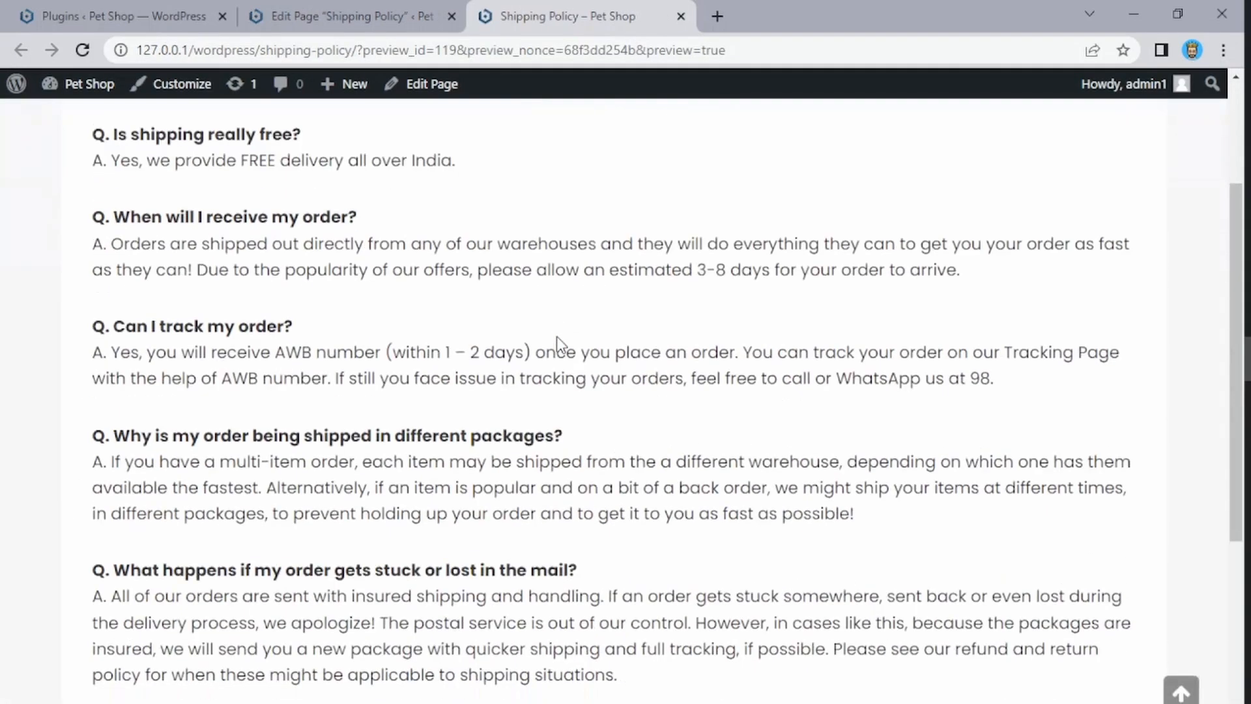
scroll(559, 337, up, 8)
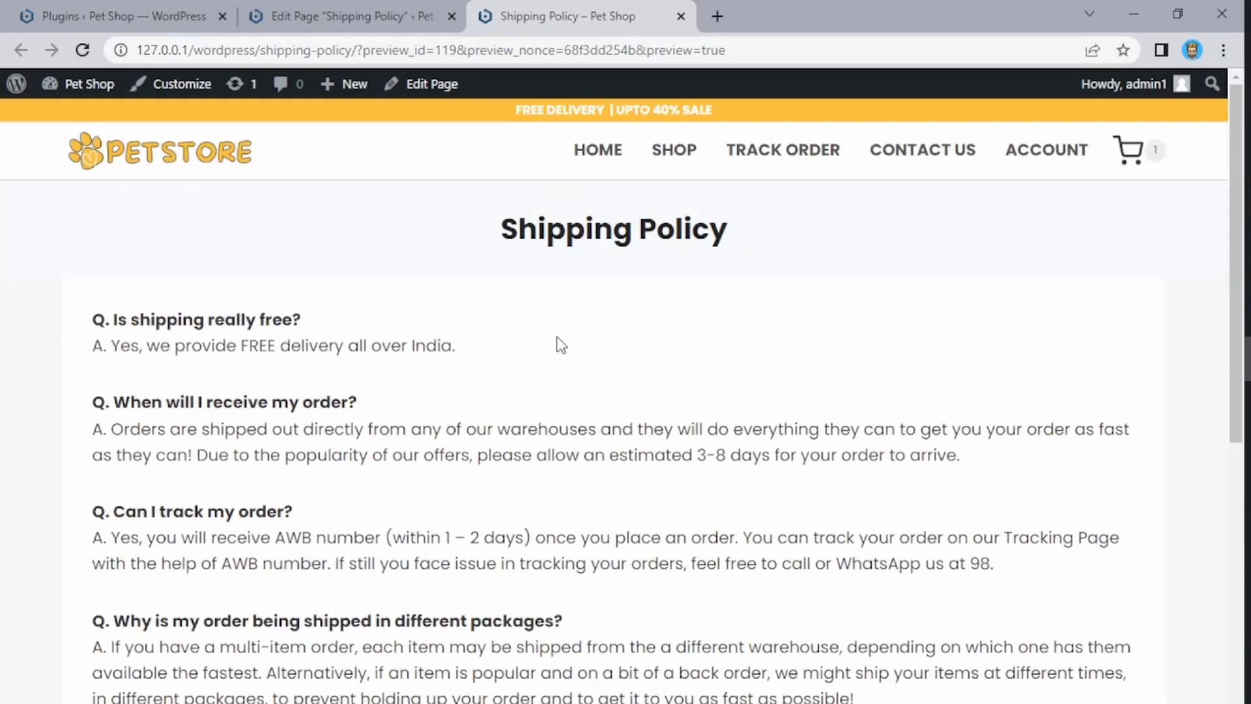
scroll(152, 342, down, 5)
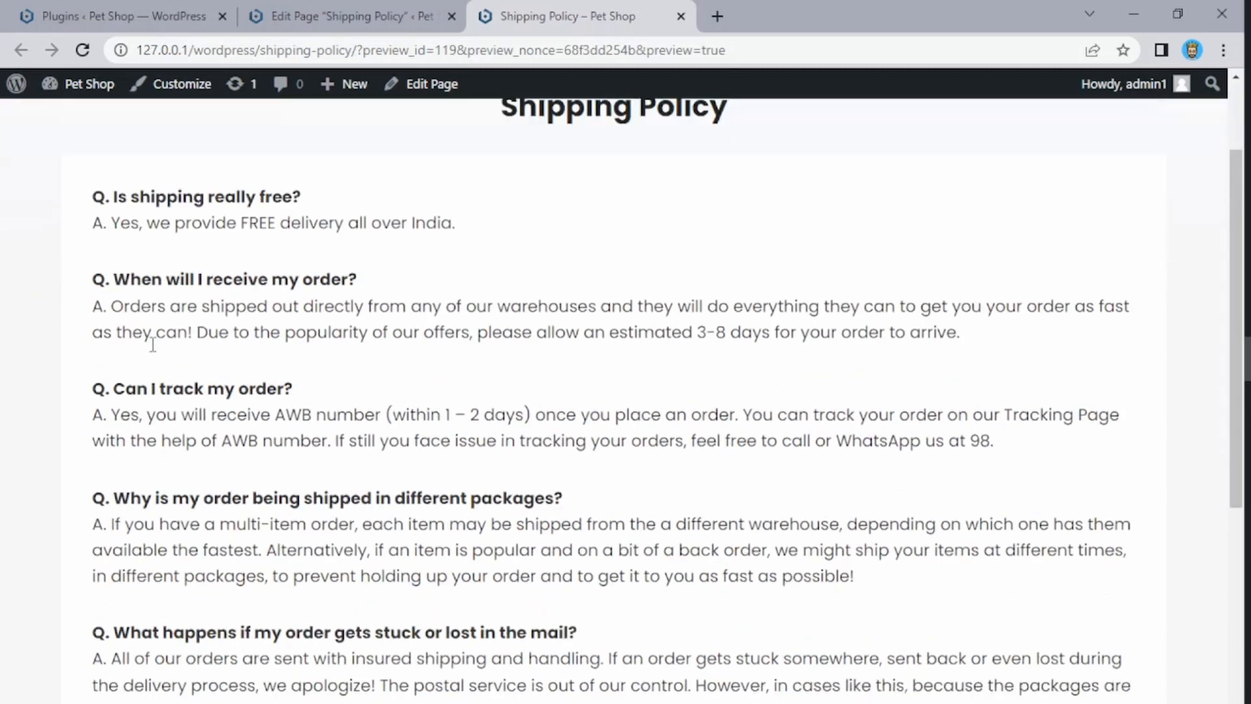
scroll(152, 346, down, 3)
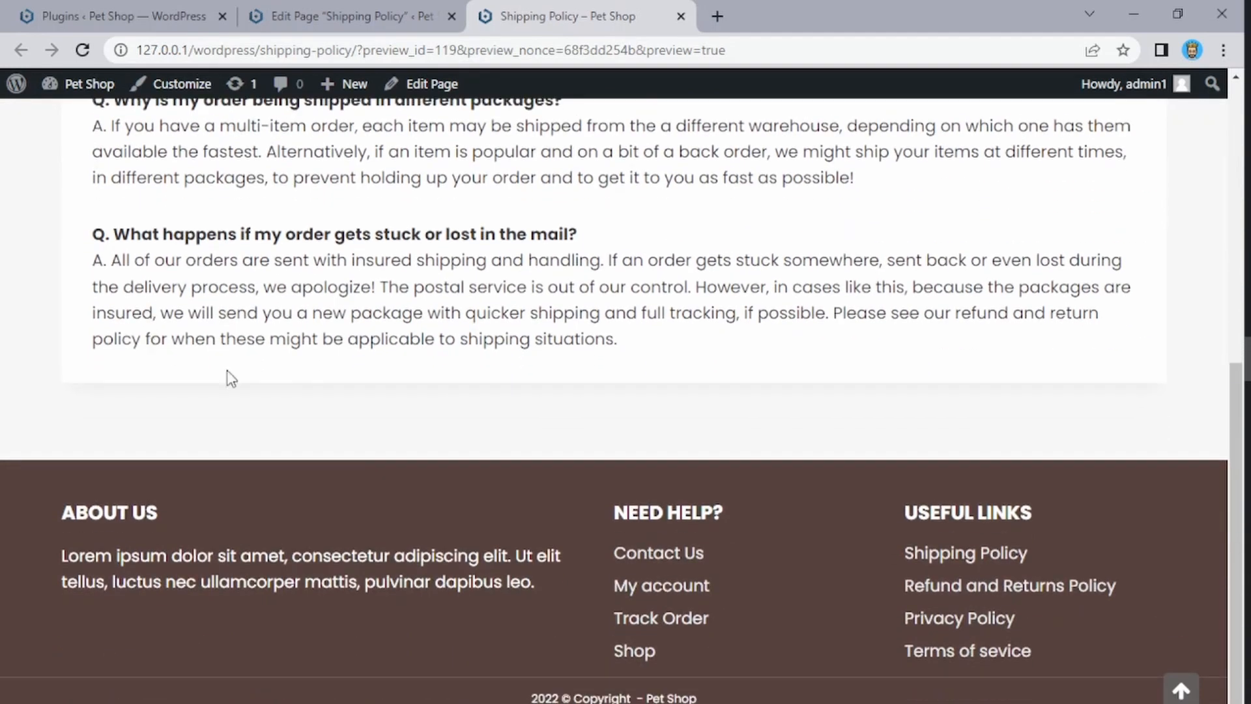
- Go to the Refund and Returns Policy page from the footer links, review its sample text, and open the page for editing
click(1010, 599)
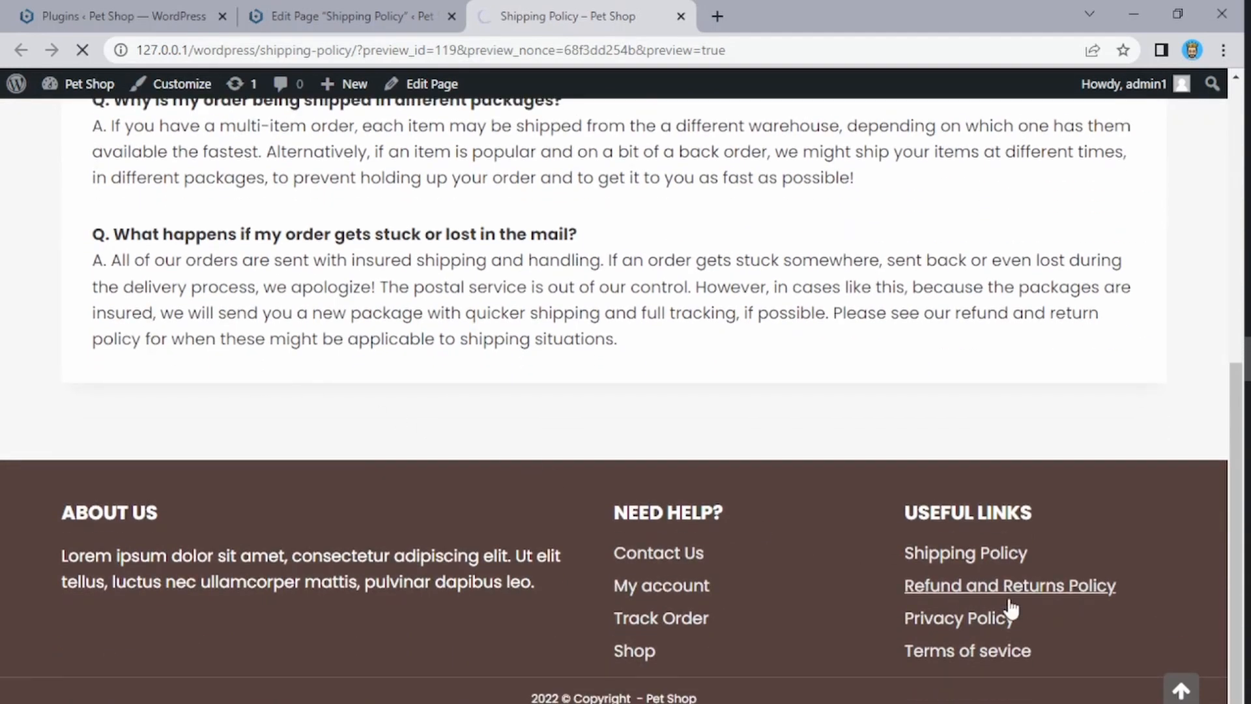
scroll(808, 492, down, 2)
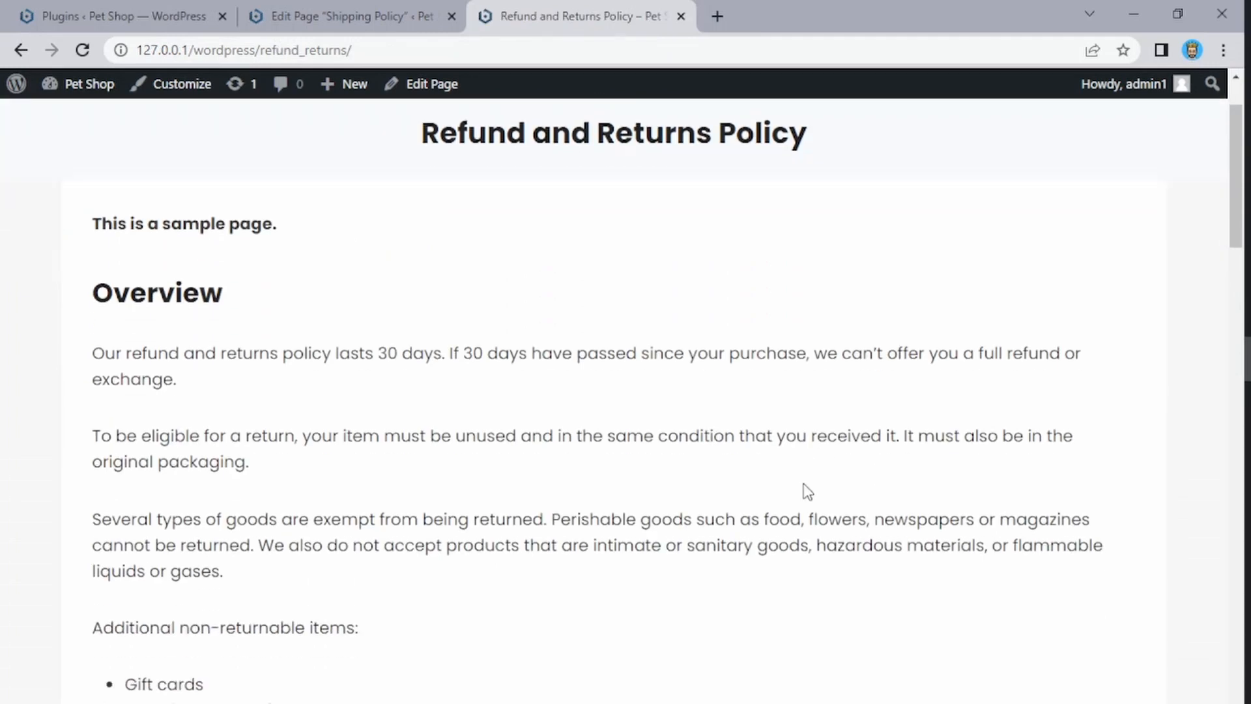
scroll(807, 492, down, 8)
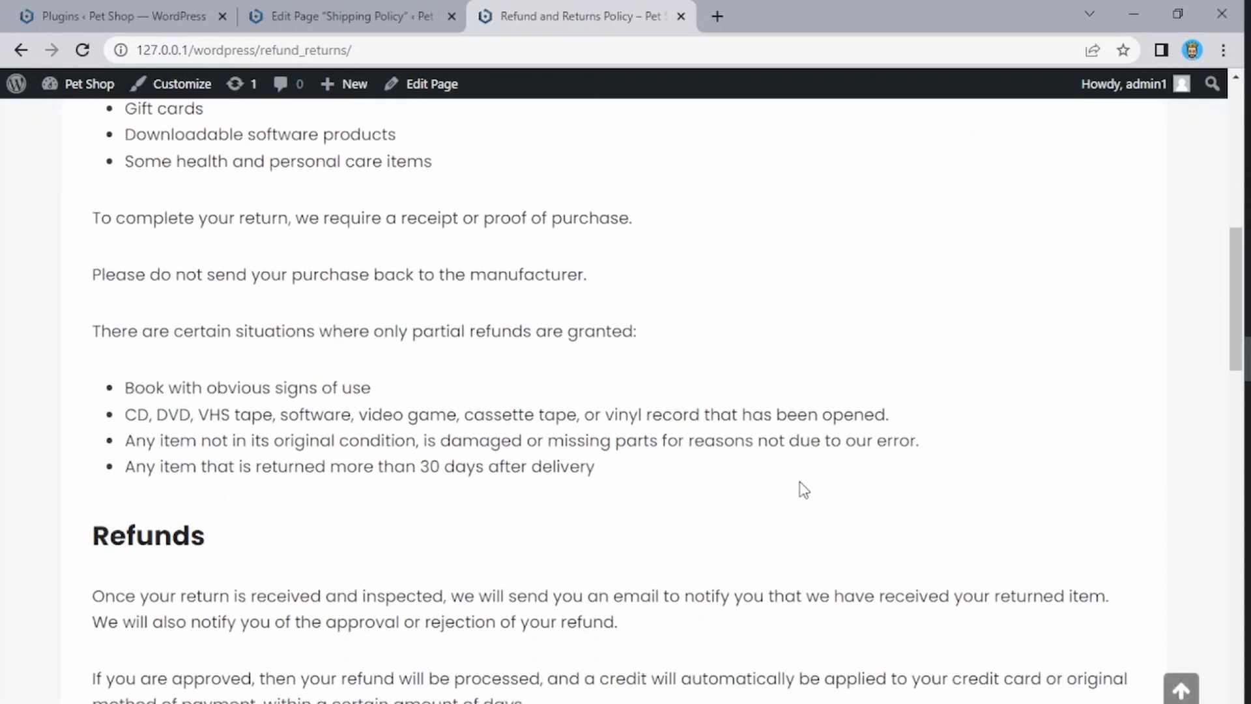
scroll(803, 490, down, 8)
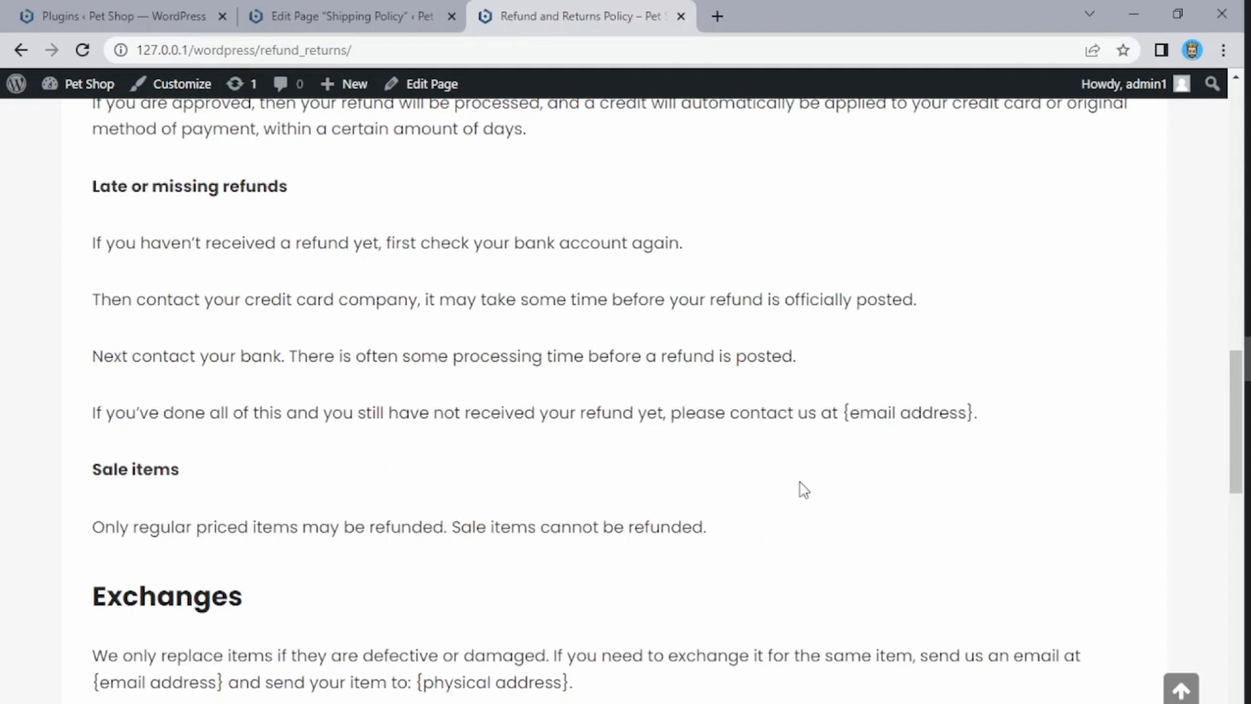
scroll(803, 490, up, 15)
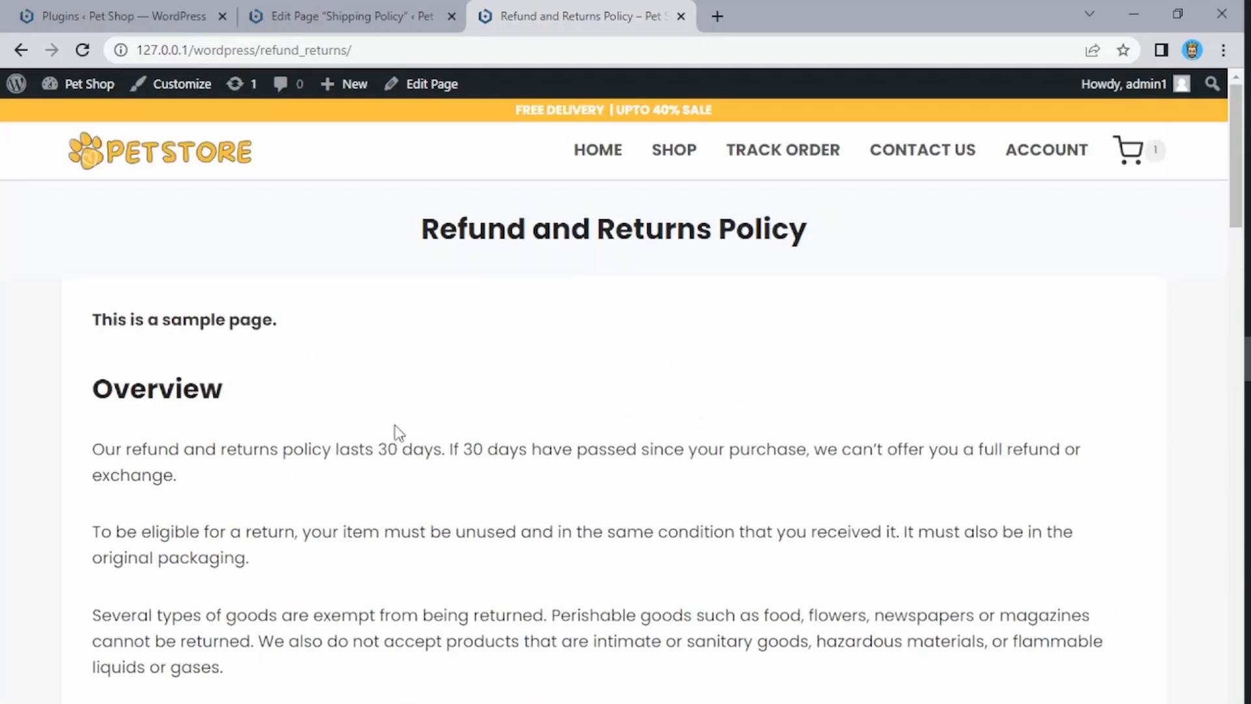
click(415, 84)
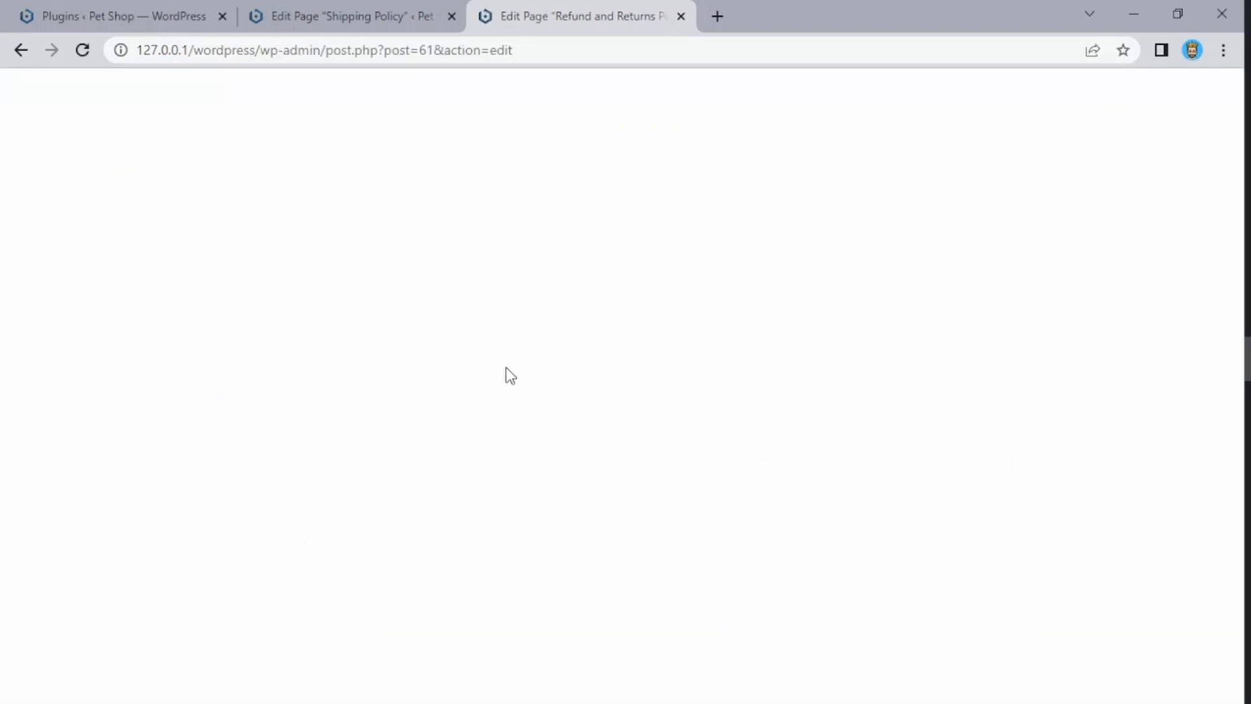
- Delete the invalid content block and the "This is a sample page." paragraph above the refund text
click(367, 354)
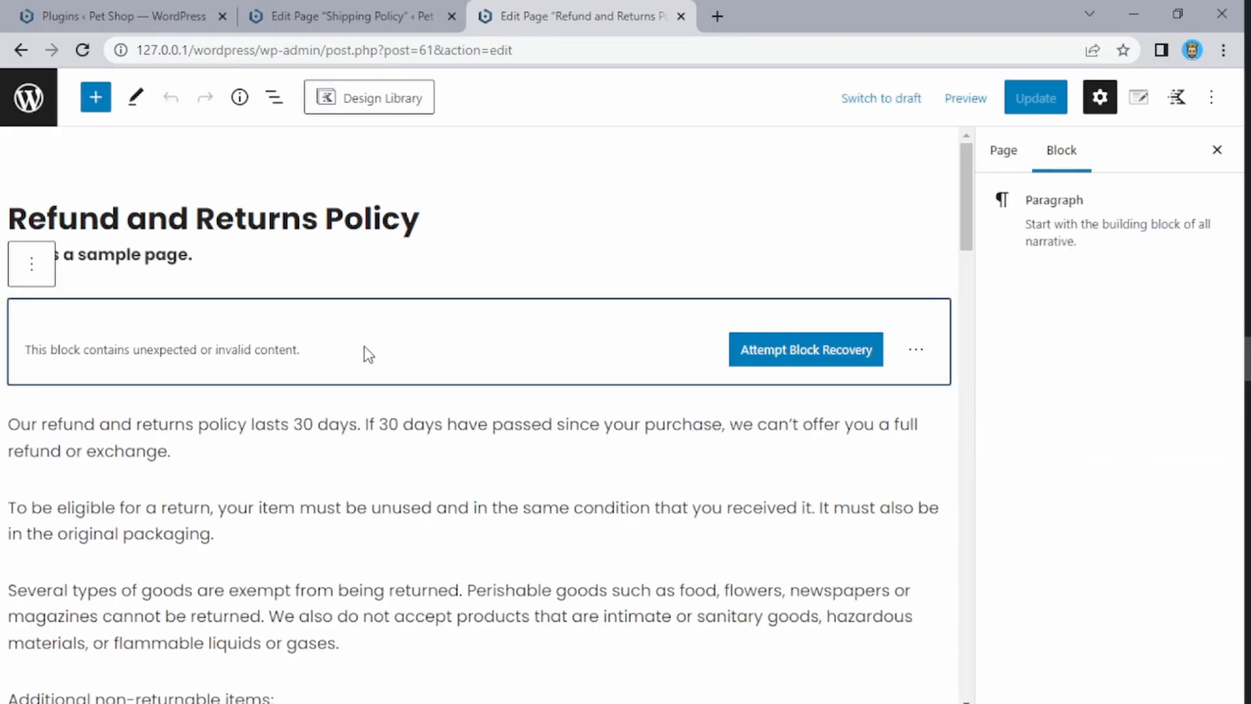
key(Delete)
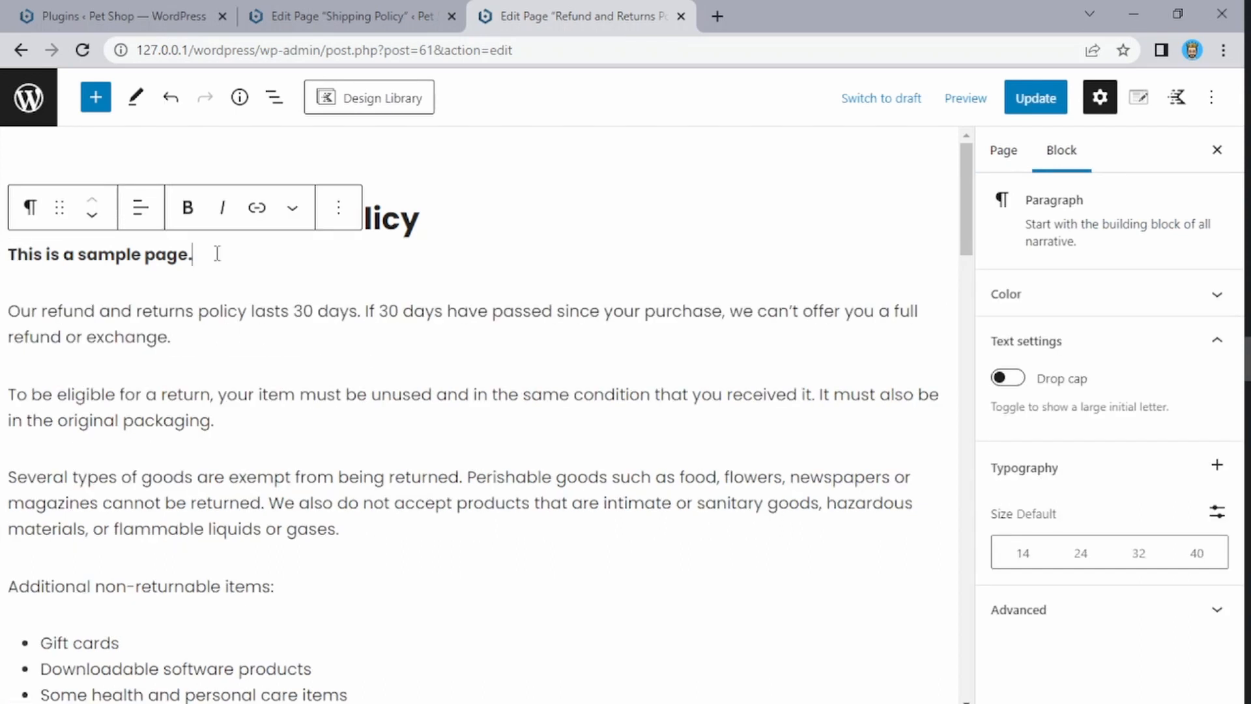
drag(217, 253, 6, 255)
key(Delete)
key(Delete)
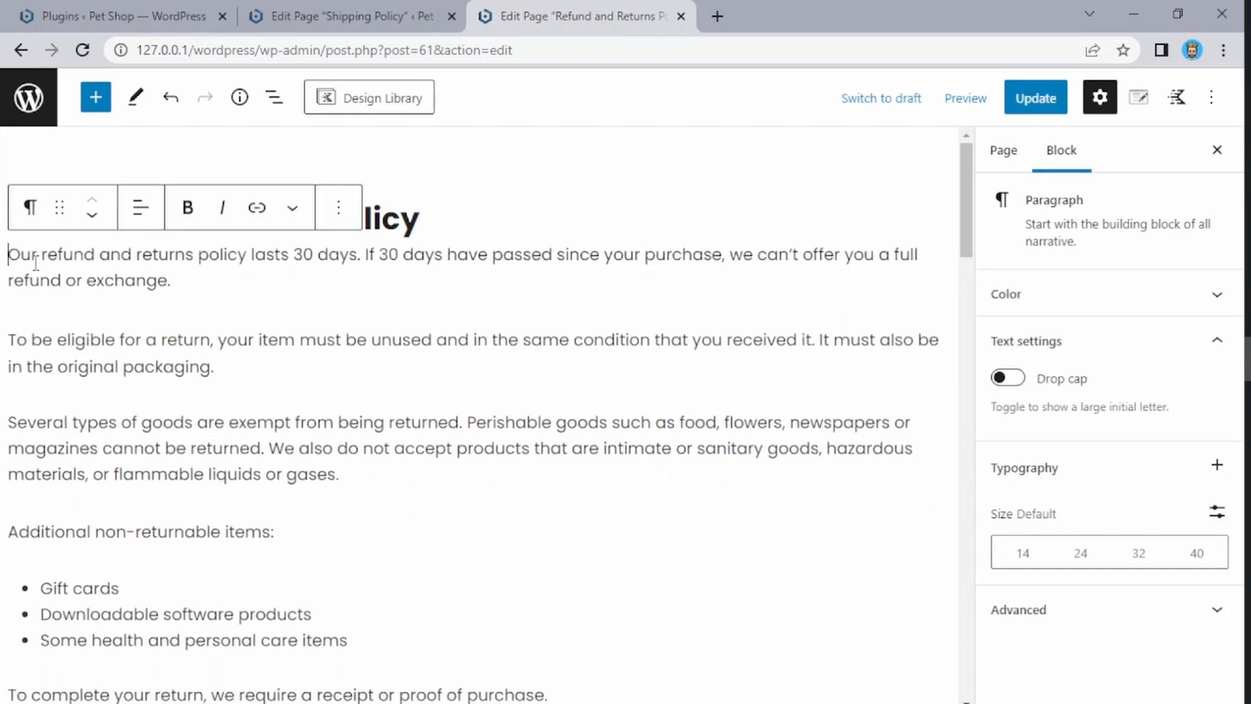
- Switch to the Tutorial folder in File Explorer, open the Refund text file and copy all of its text
mouse_move(530, 307)
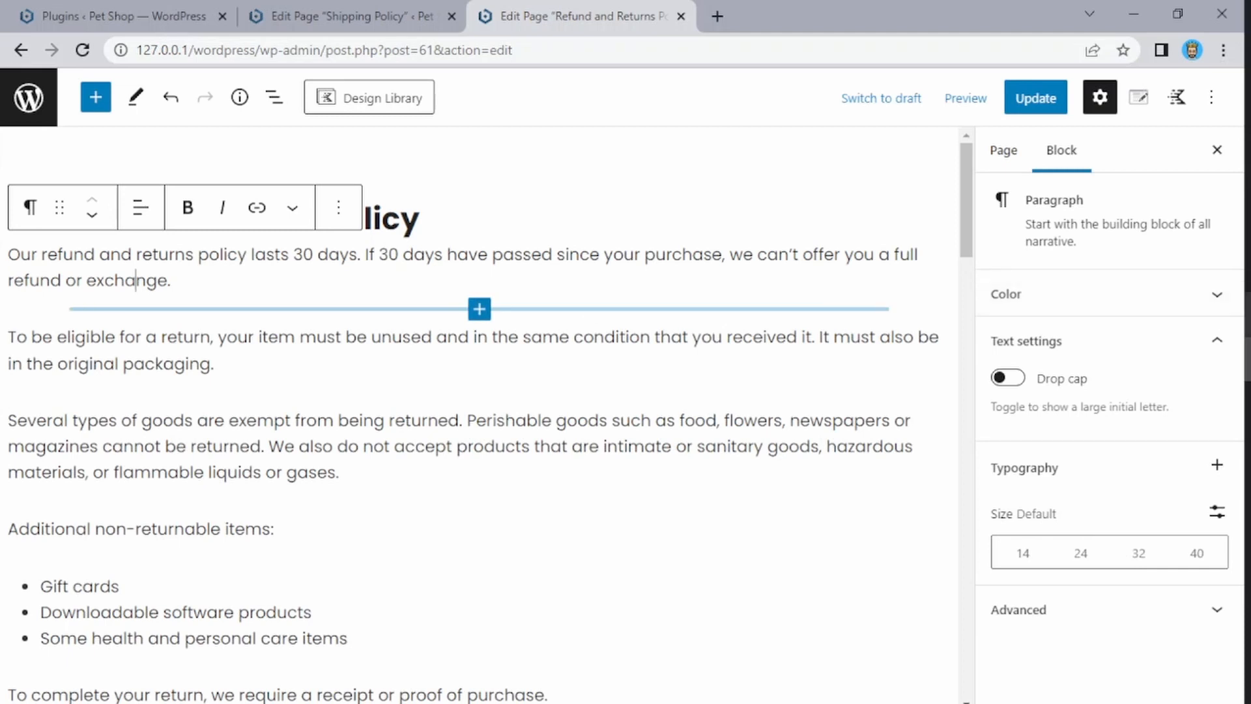
mouse_move(1243, 267)
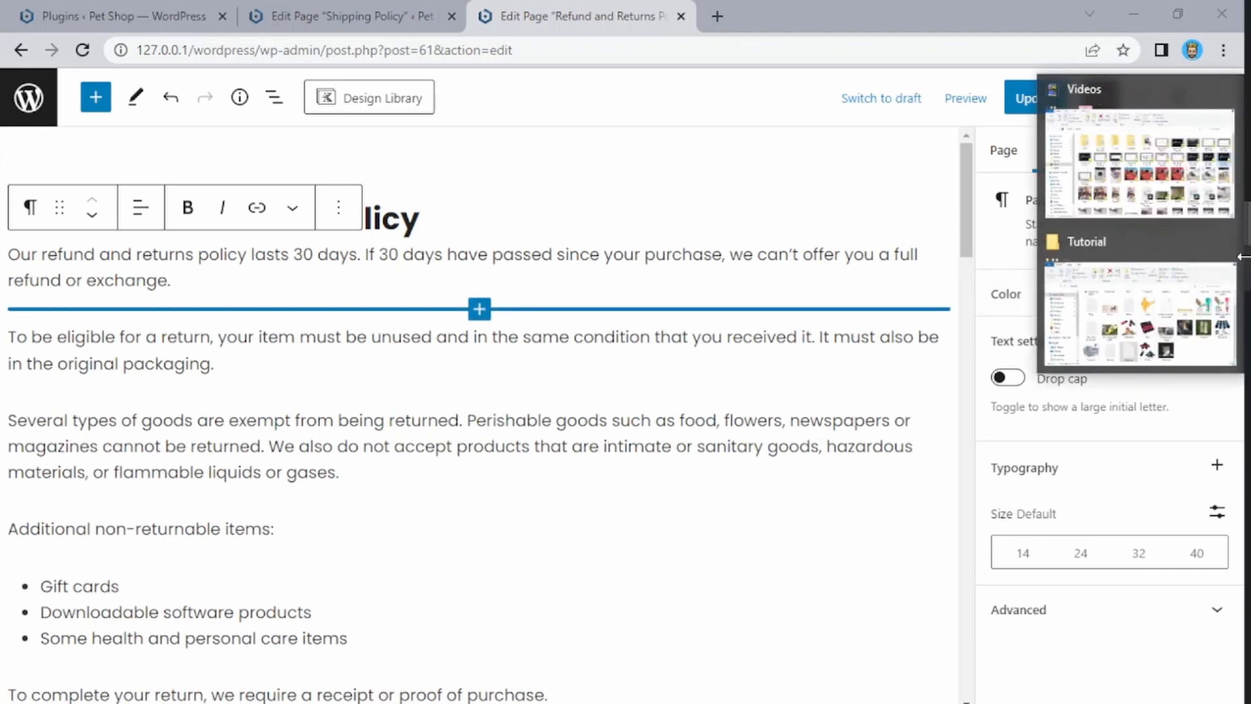
click(1175, 295)
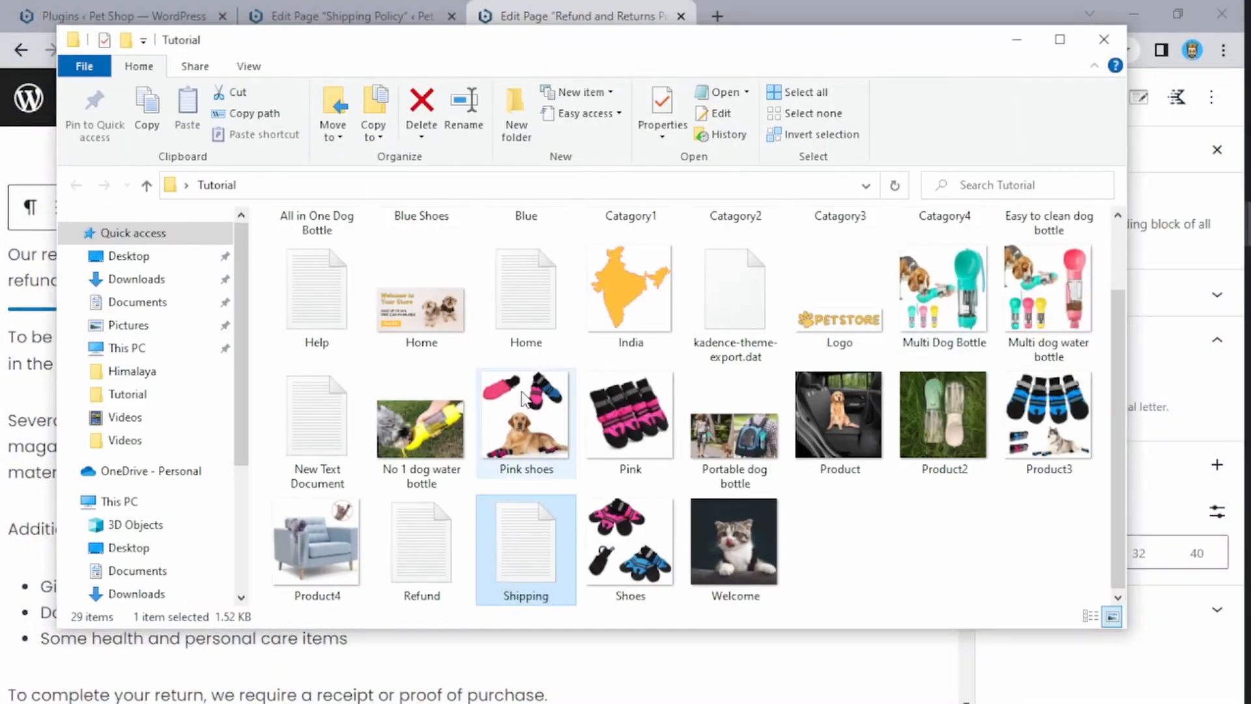
double_click(443, 559)
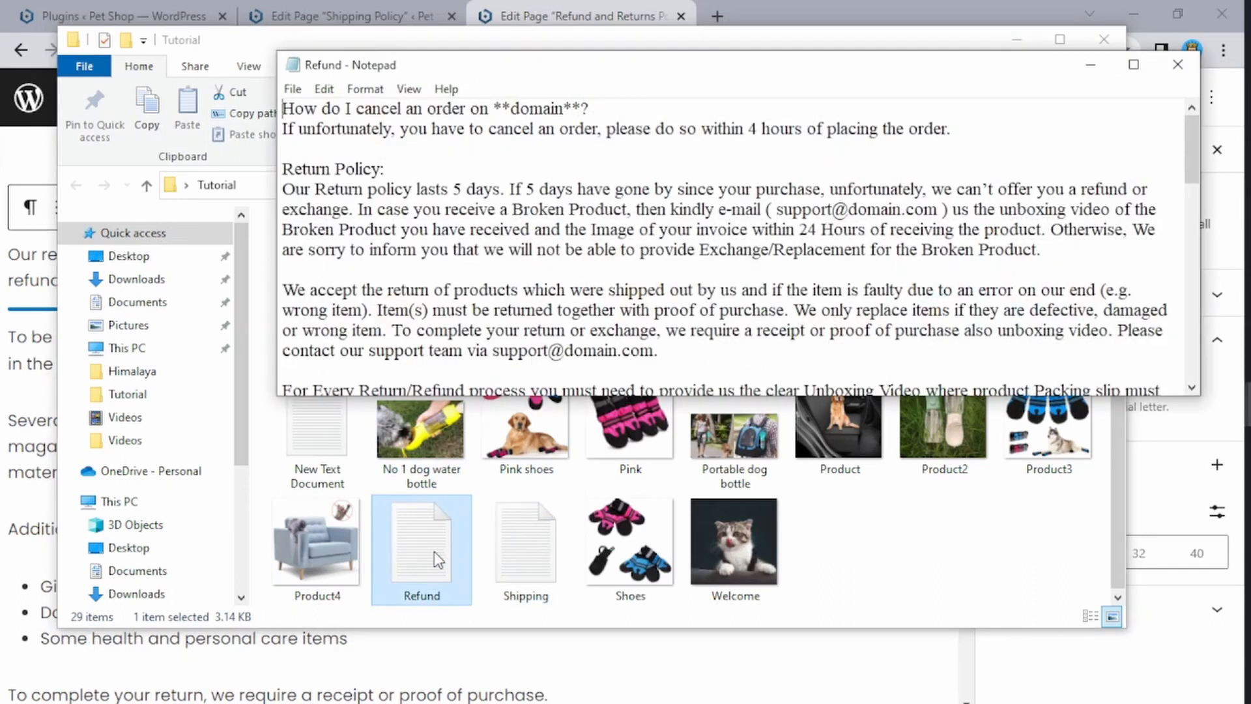
scroll(544, 326, down, 1)
key(ctrl+a)
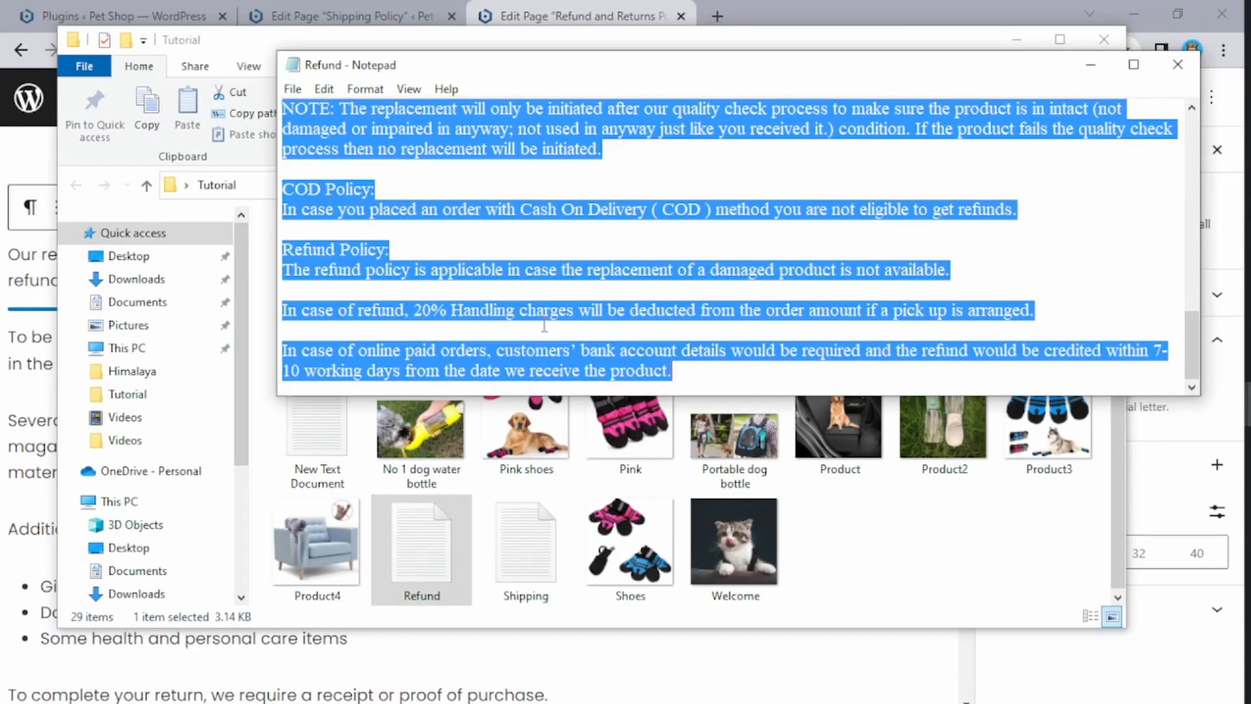
- Return to the Refund and Returns Policy editor in the browser and delete all of the page's remaining body content
click(36, 420)
key(ctrl+a)
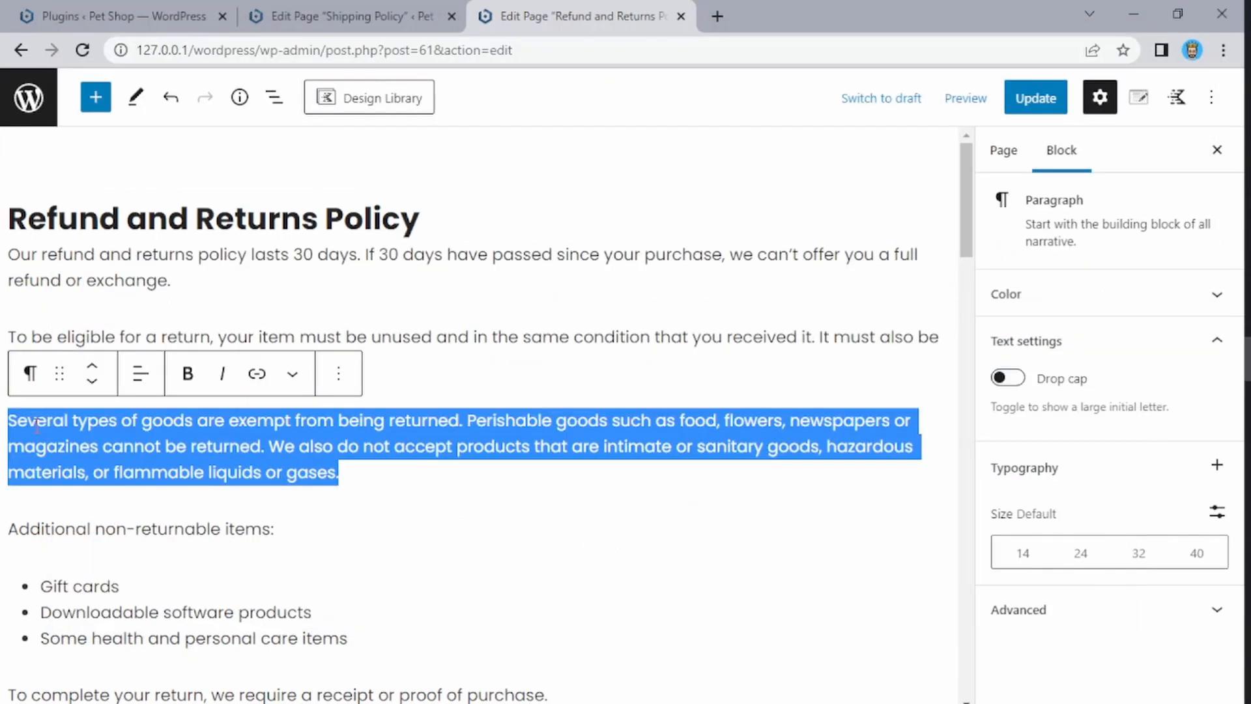
key(BackSpace)
text(a)
click(45, 405)
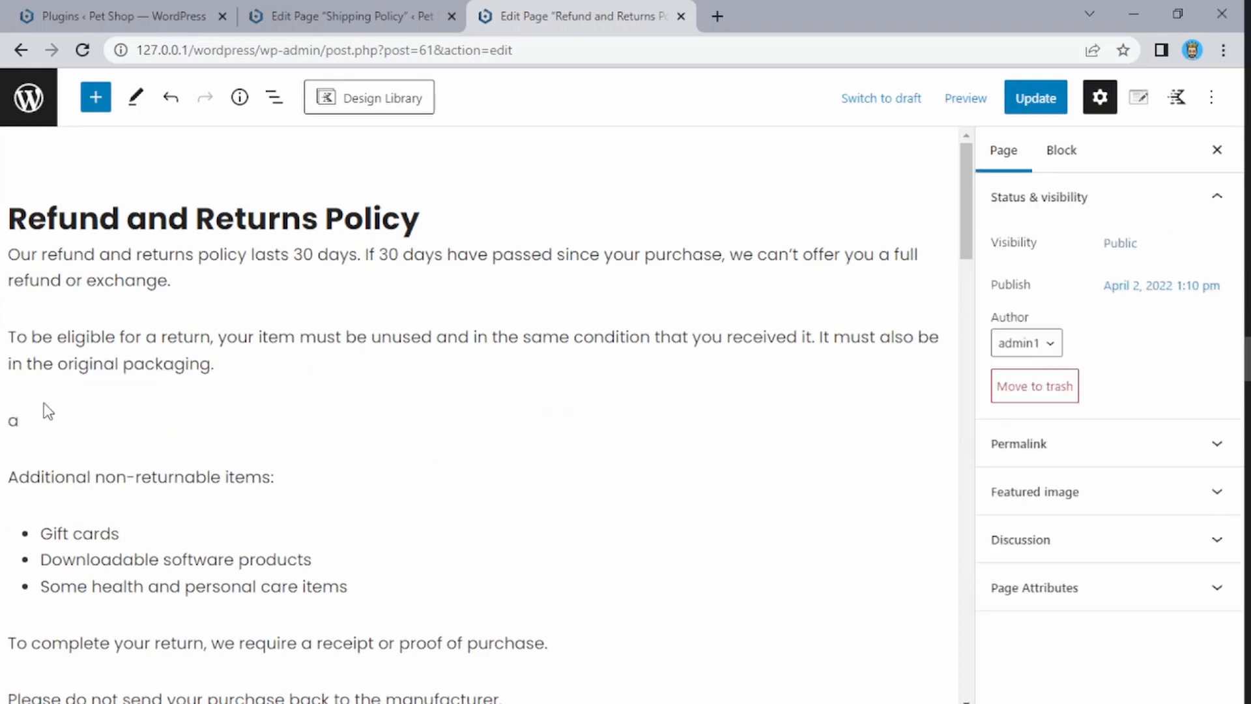
drag(12, 245, 710, 695)
key(Delete)
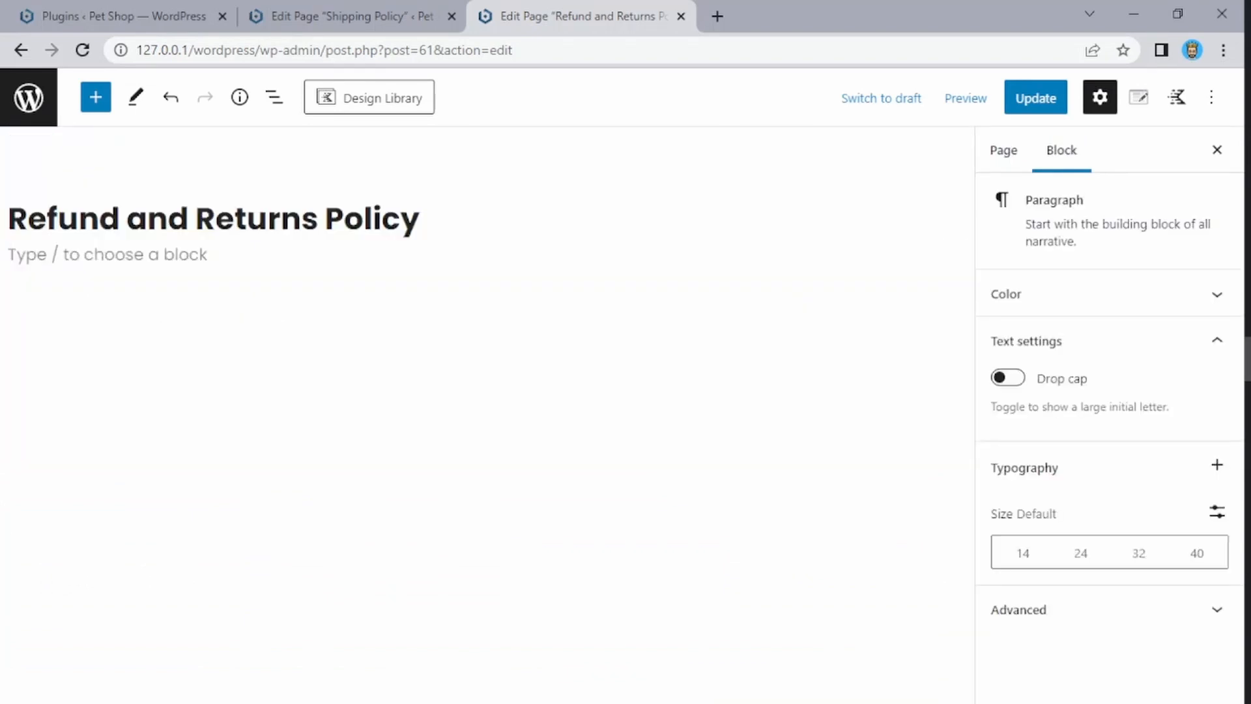
- Paste the copied refund text into the empty paragraph and update the page
key(ctrl+v)
scroll(715, 622, up, 15)
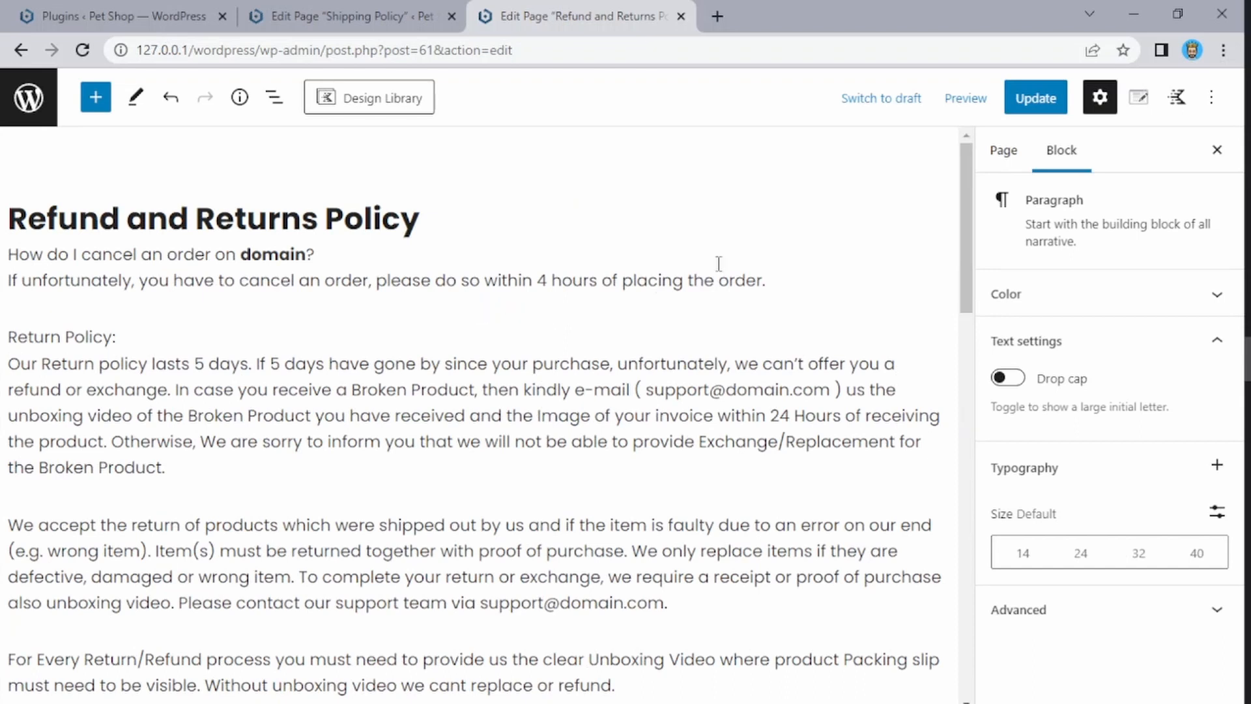
click(1045, 101)
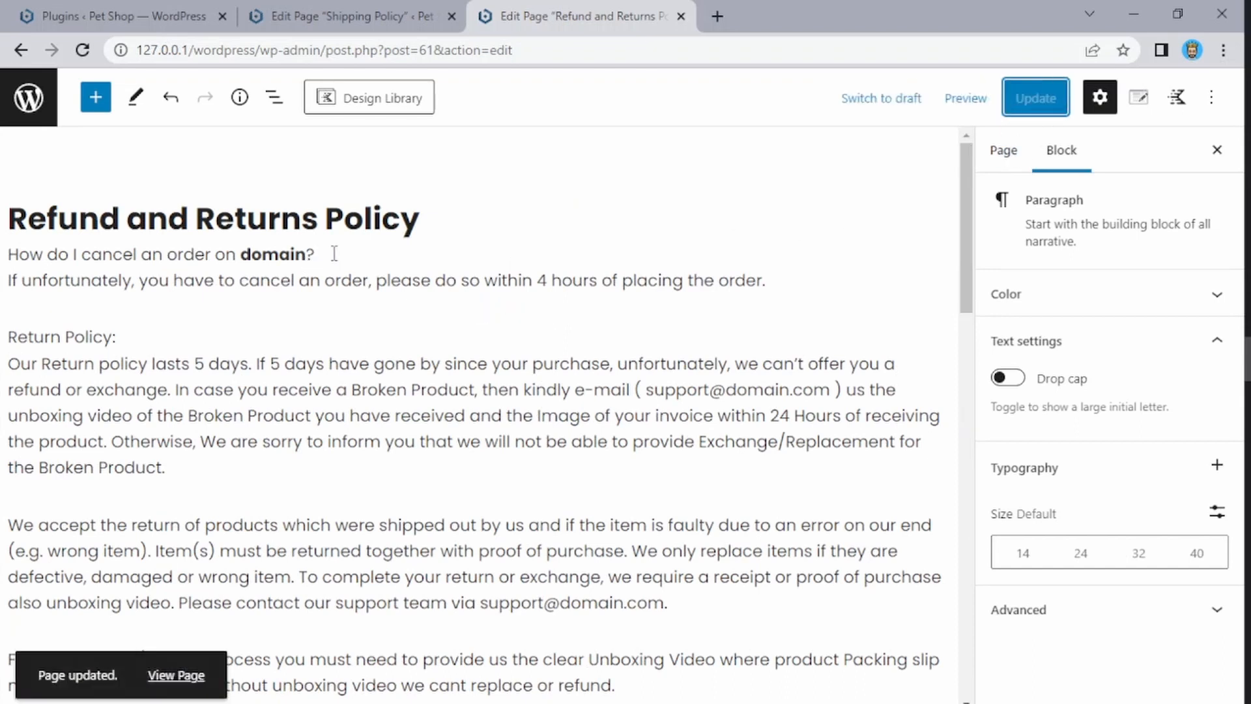
- Make the headings "How do I cancel an order on domain?" and "Return Policy:" fully bold
drag(334, 254, 8, 255)
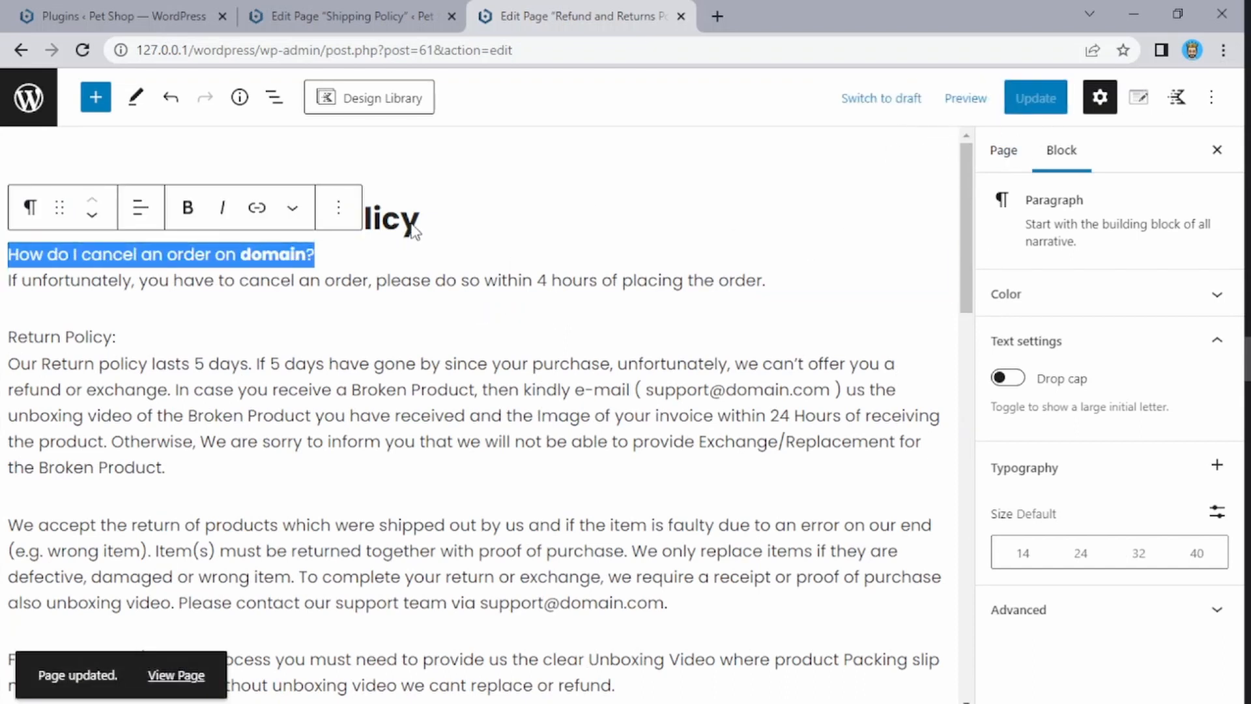
click(188, 207)
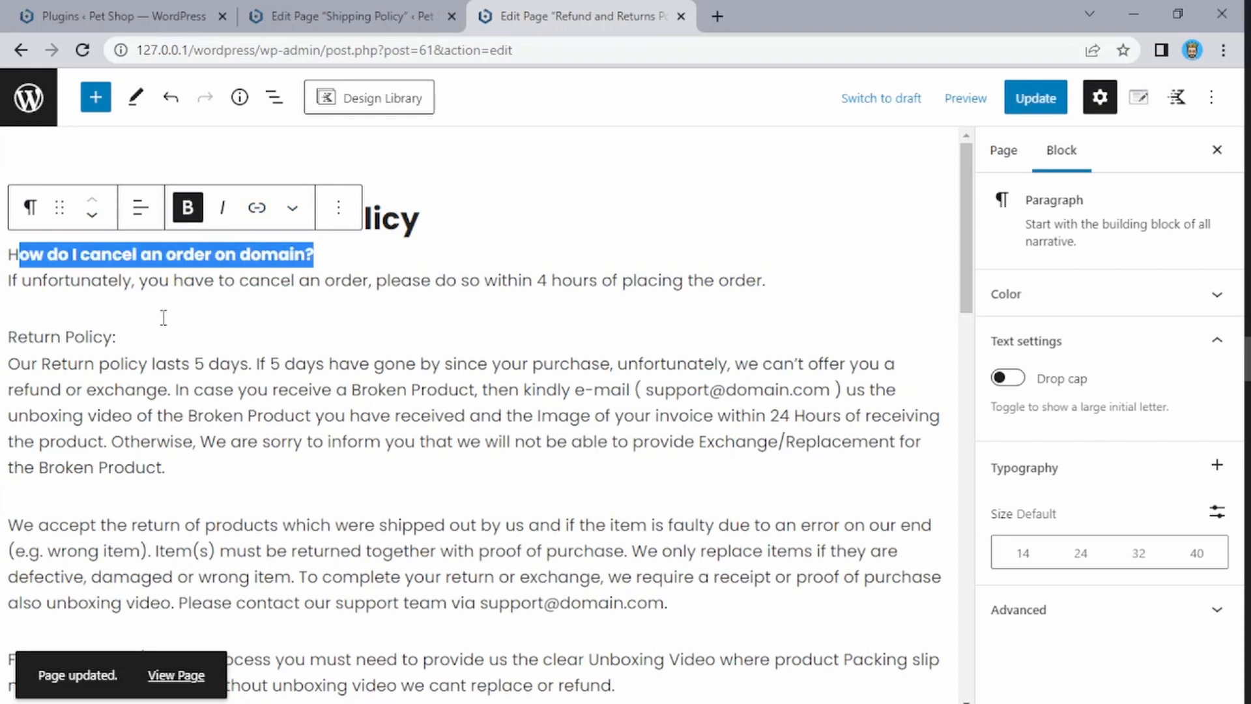
click(163, 317)
triple_click(169, 253)
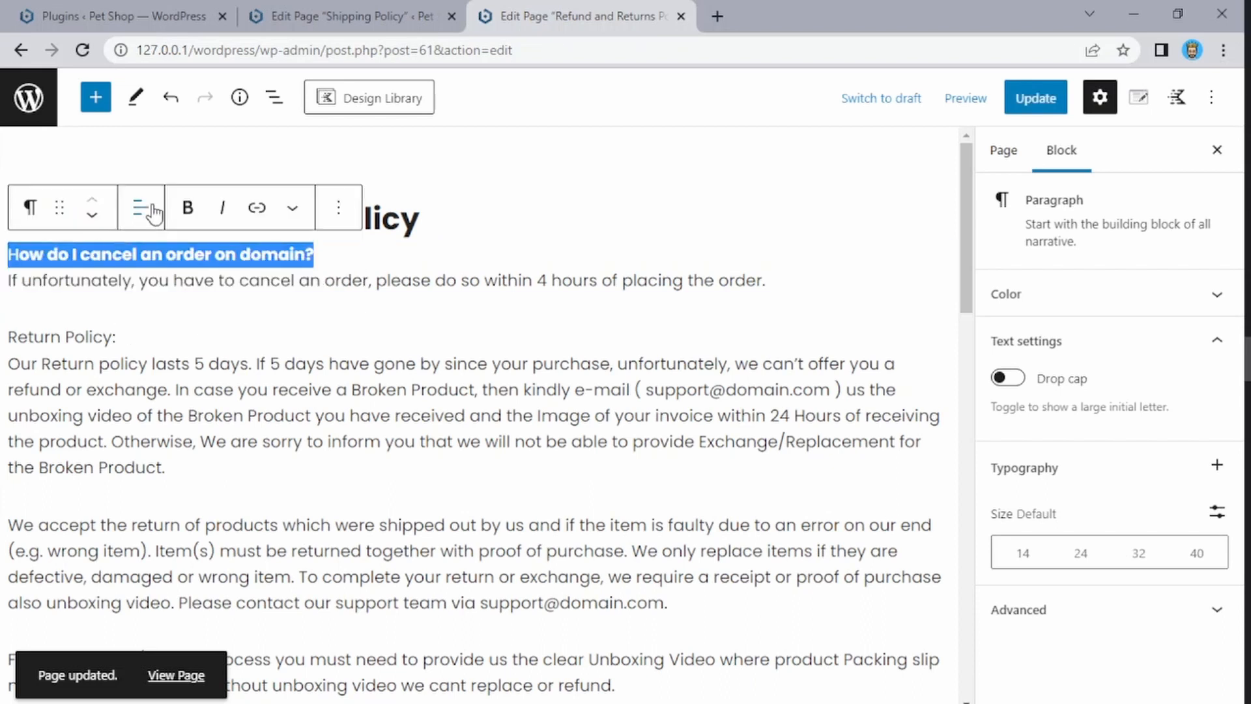
click(145, 335)
triple_click(112, 337)
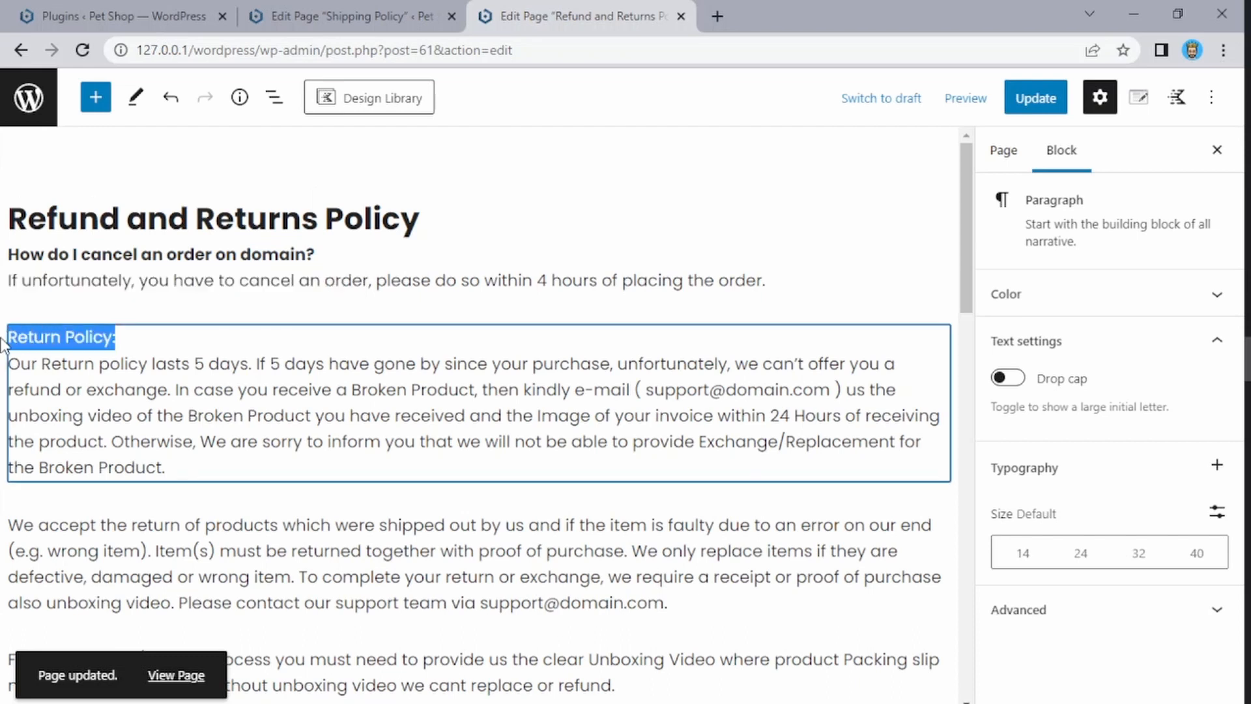
click(189, 291)
click(125, 390)
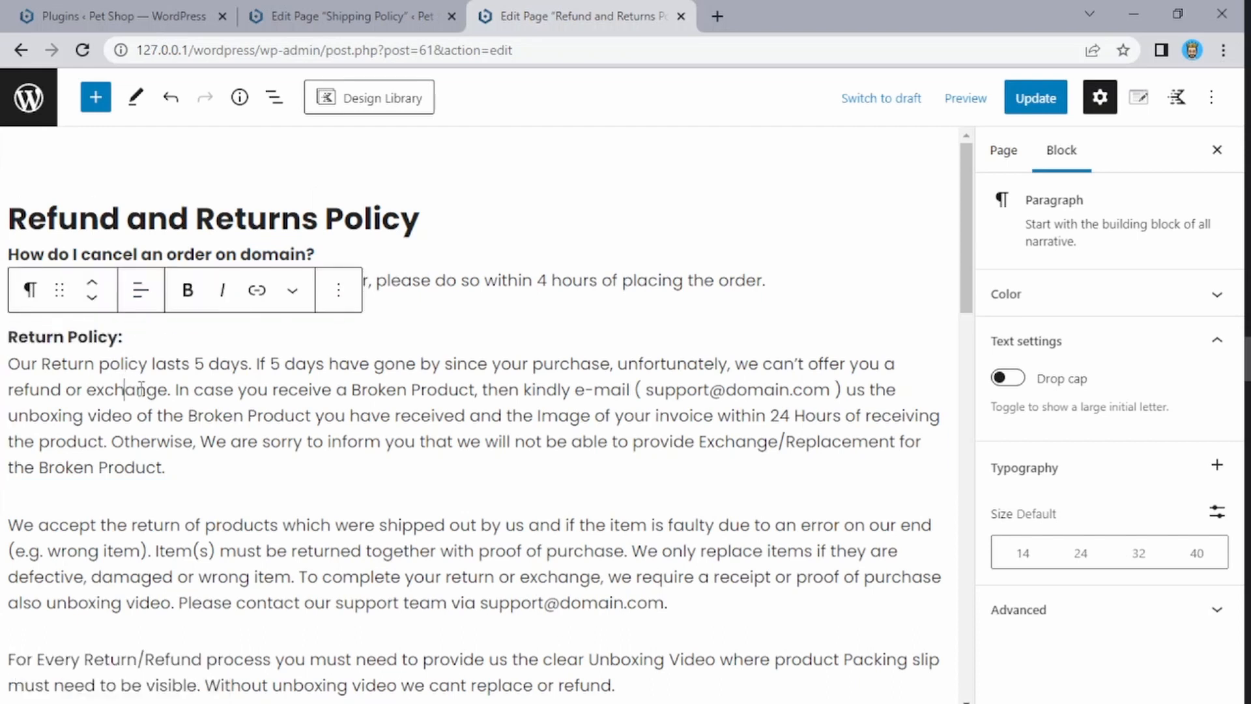
- Update the Refund and Returns Policy page and preview it in a new tab
scroll(273, 321, down, 3)
scroll(274, 321, up, 3)
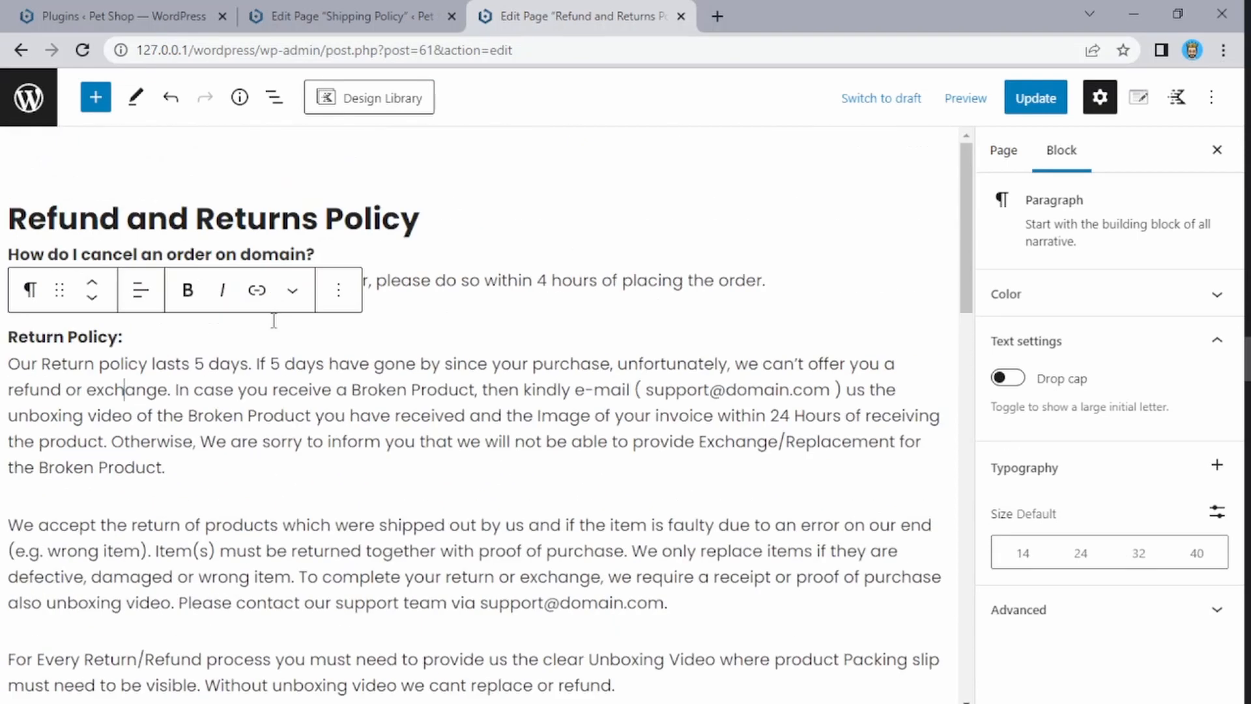
click(1033, 101)
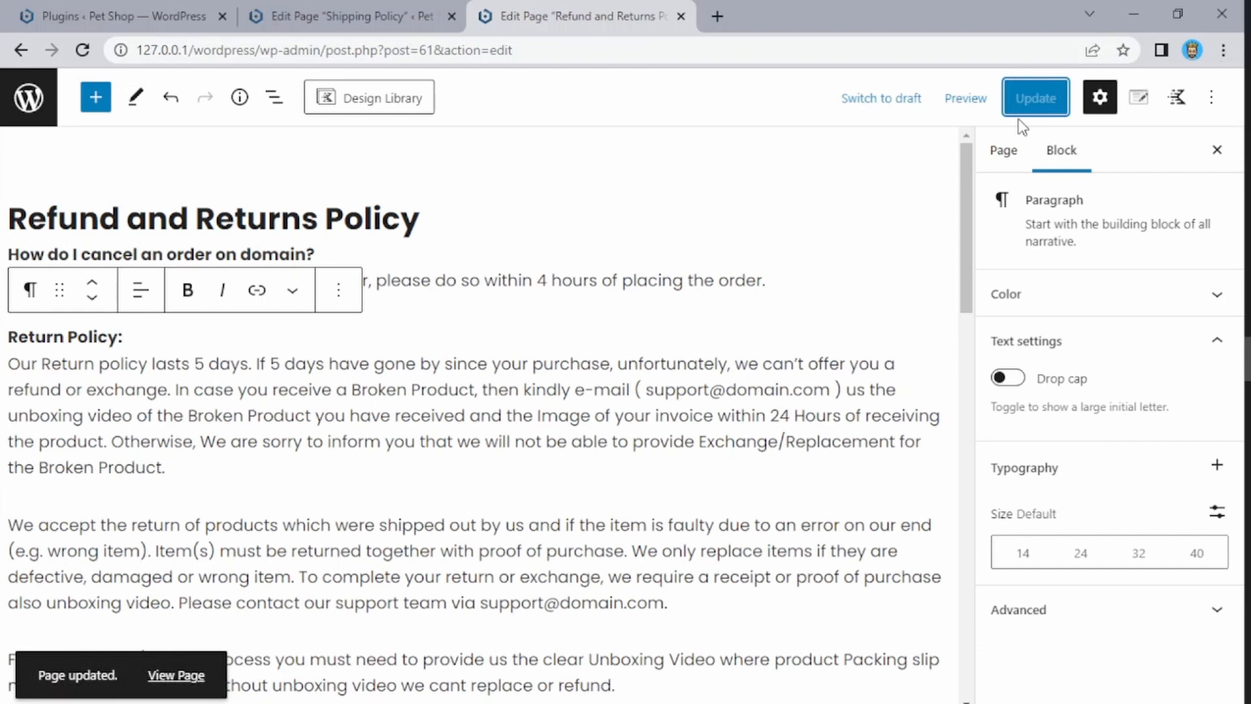
click(967, 99)
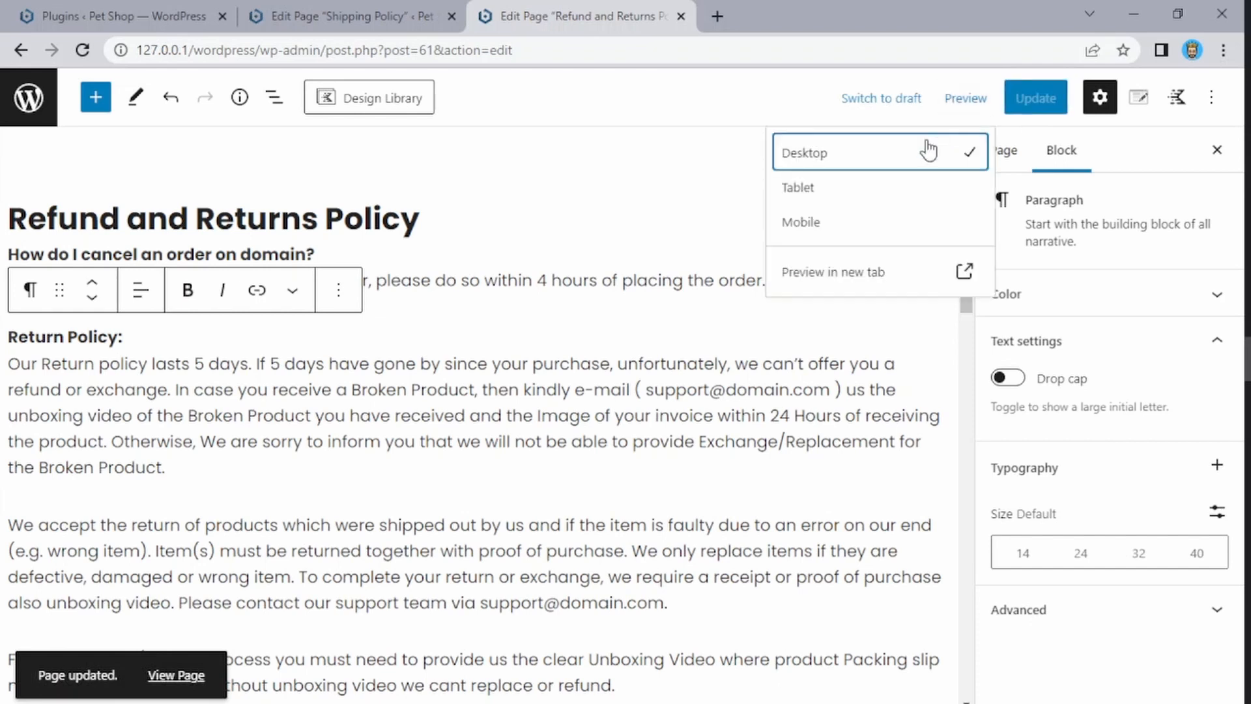
click(839, 287)
click(734, 13)
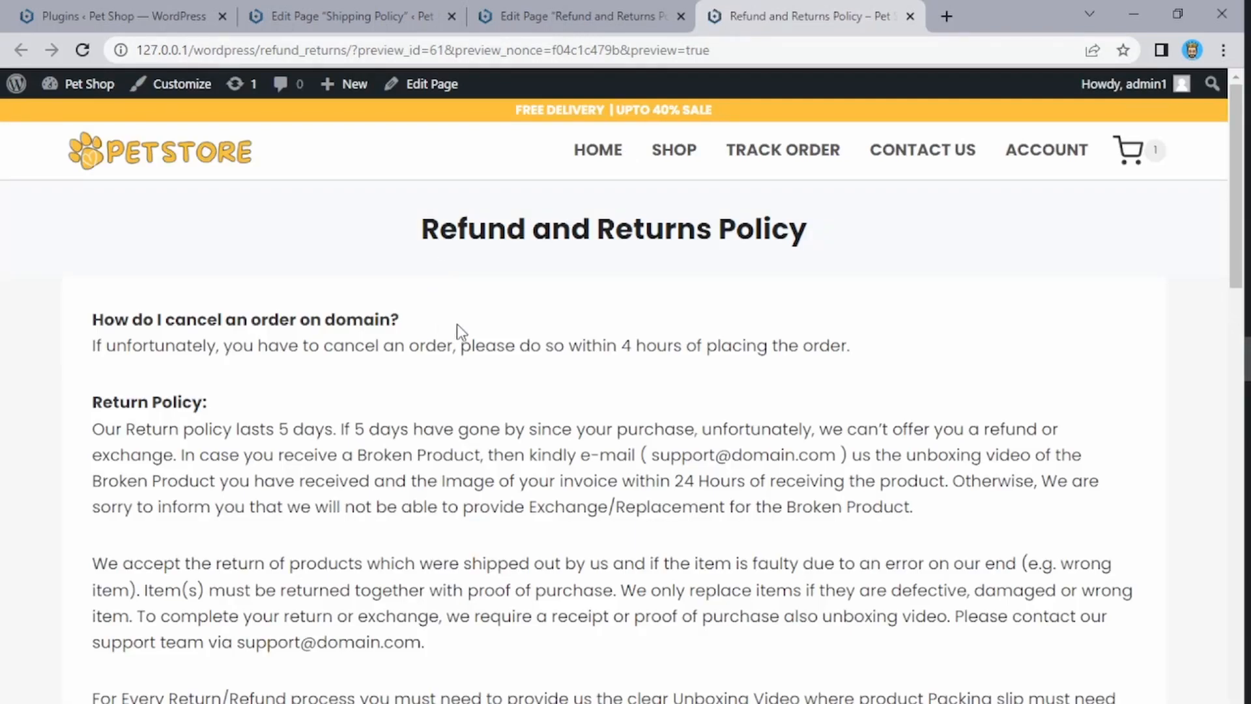
- Review the previewed Refund and Returns Policy page from its headings down to the footer links
scroll(456, 323, down, 2)
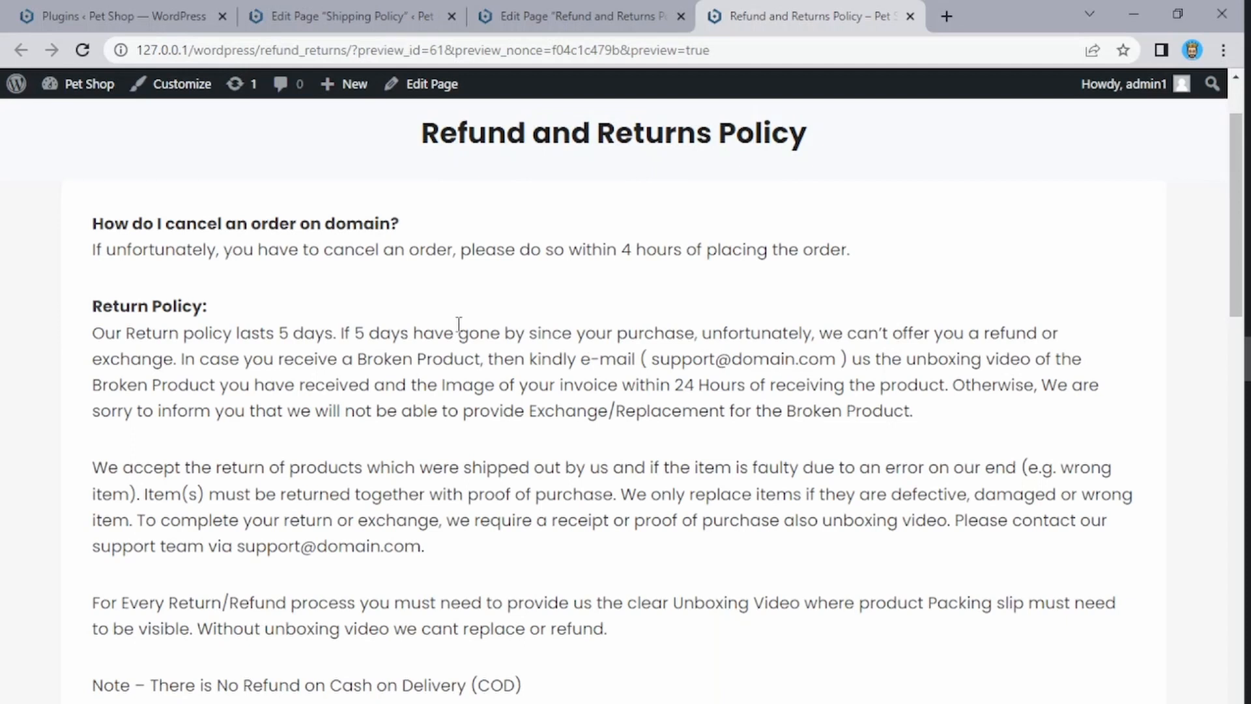
scroll(459, 324, up, 2)
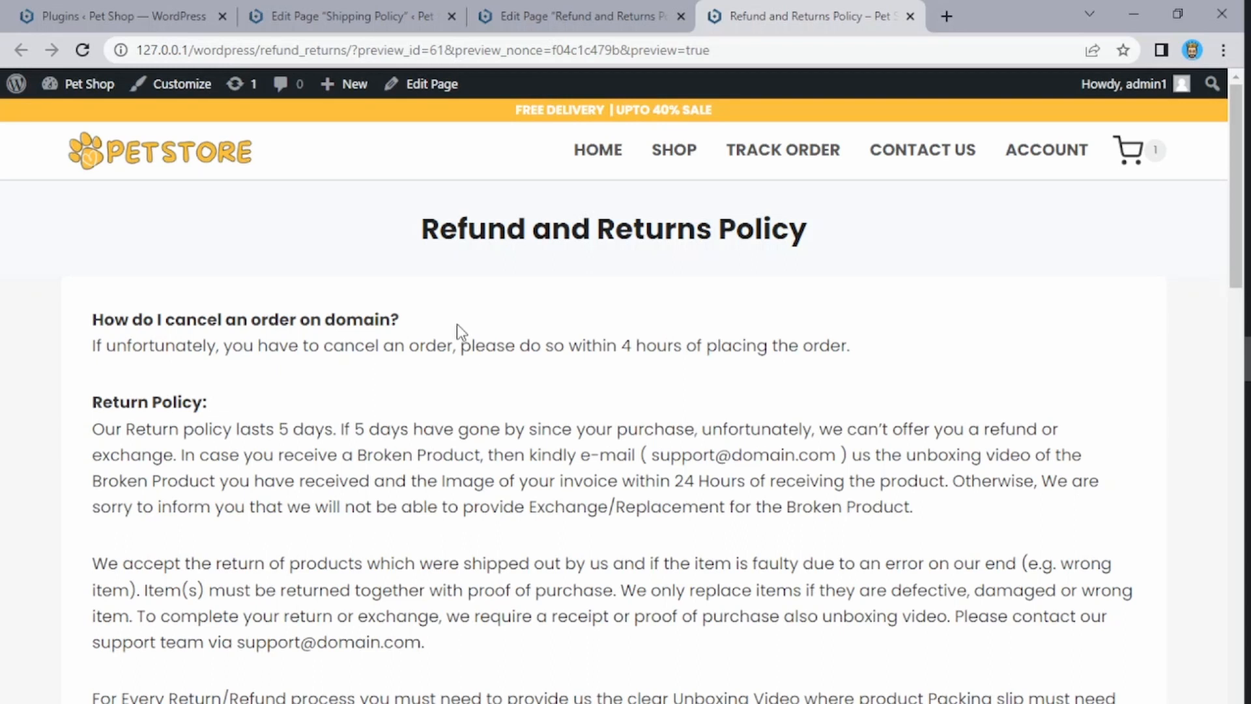
scroll(456, 323, down, 2)
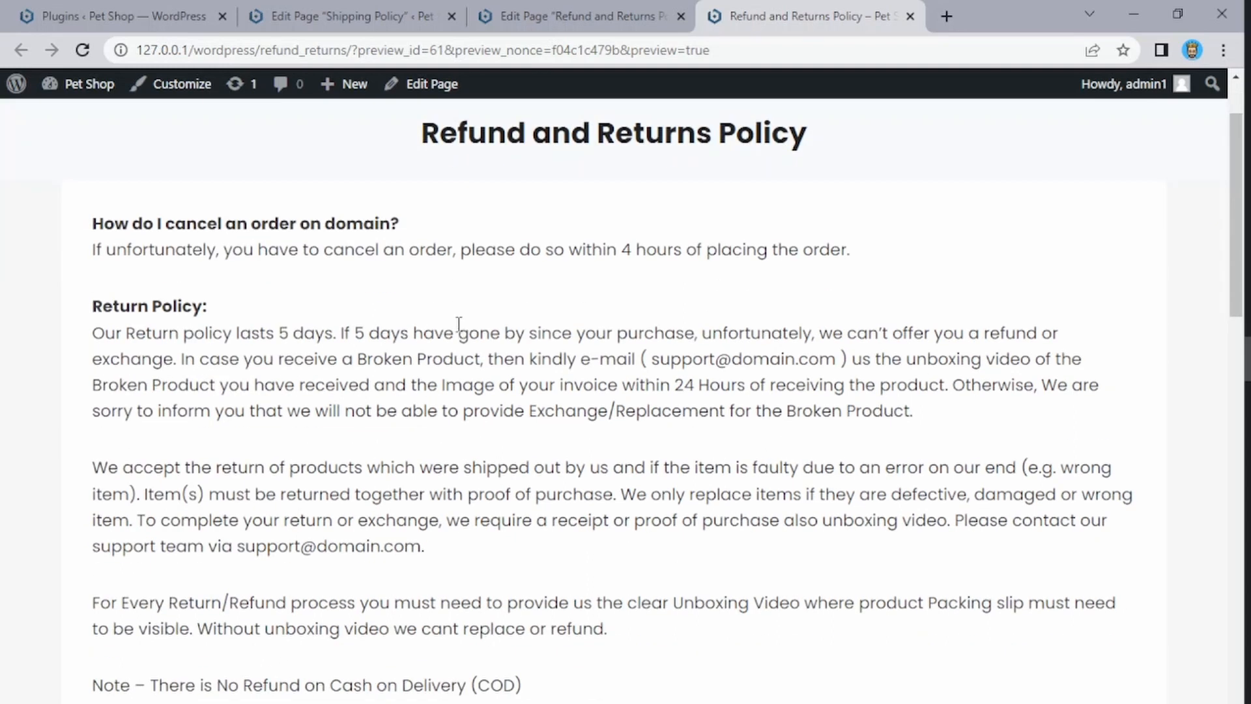
scroll(459, 324, down, 12)
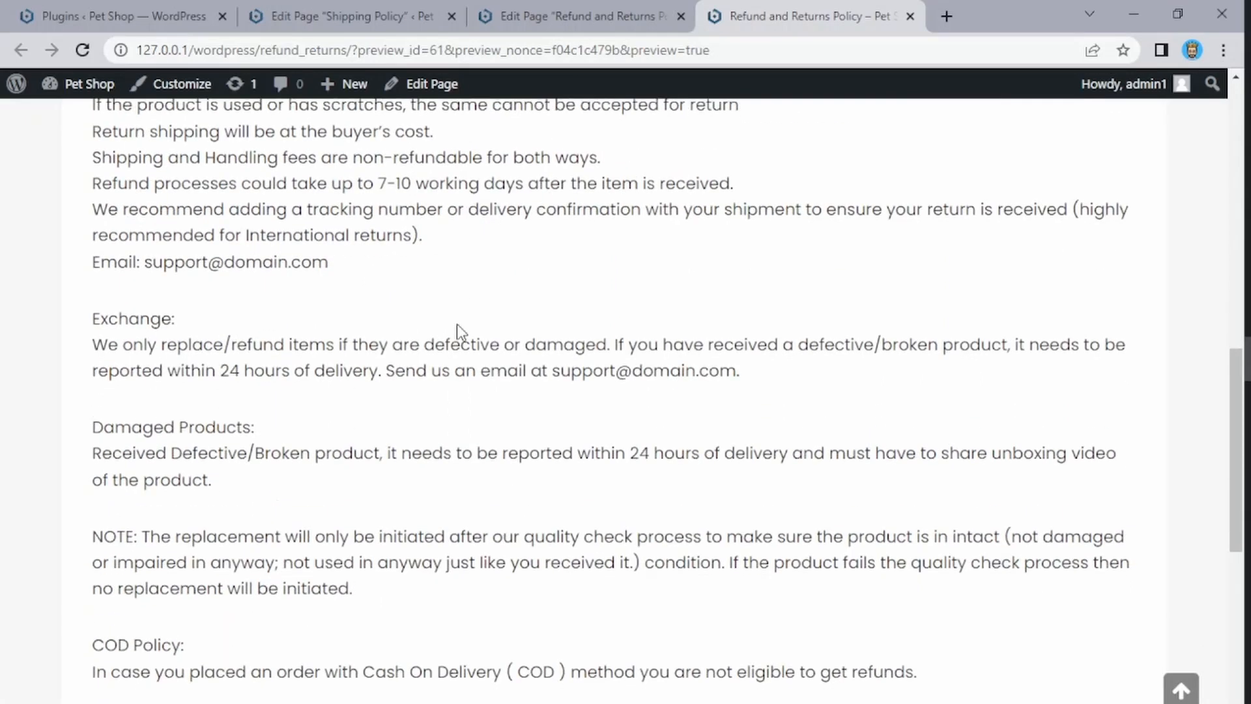
scroll(457, 323, down, 8)
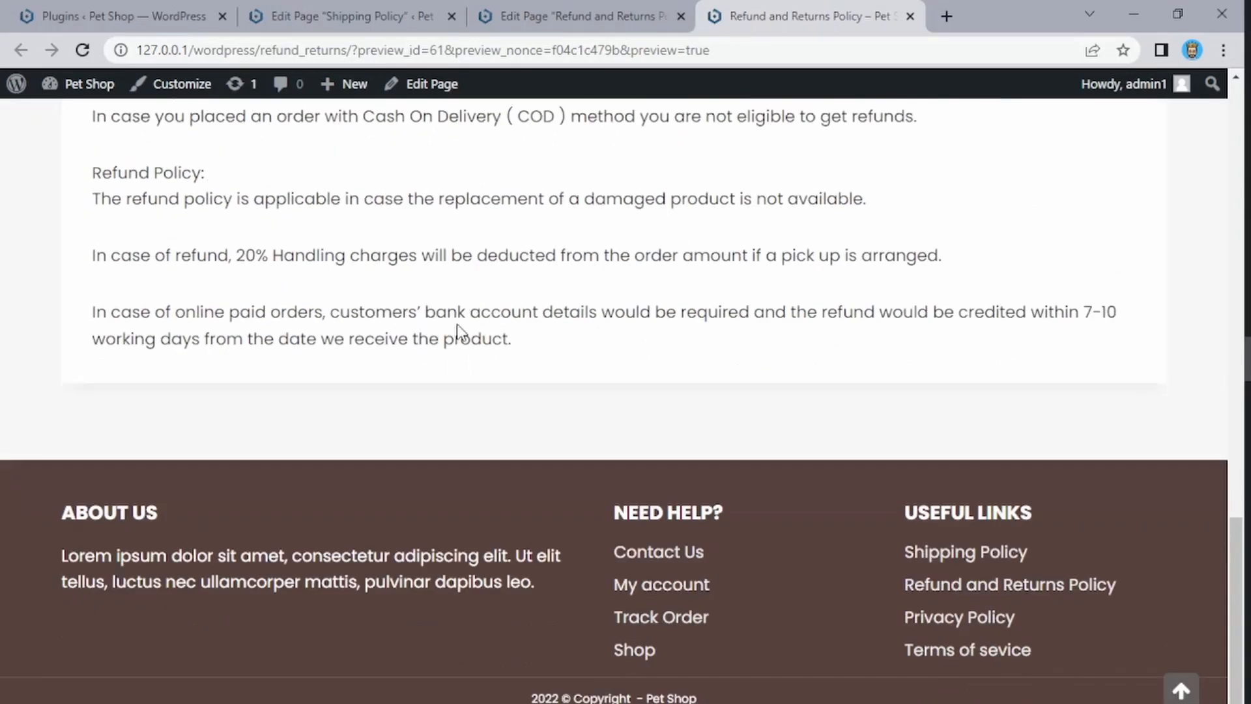
scroll(457, 330, up, 7)
scroll(458, 329, down, 7)
- Open the site's Privacy Policy page from the footer links and look over its suggested text
click(998, 623)
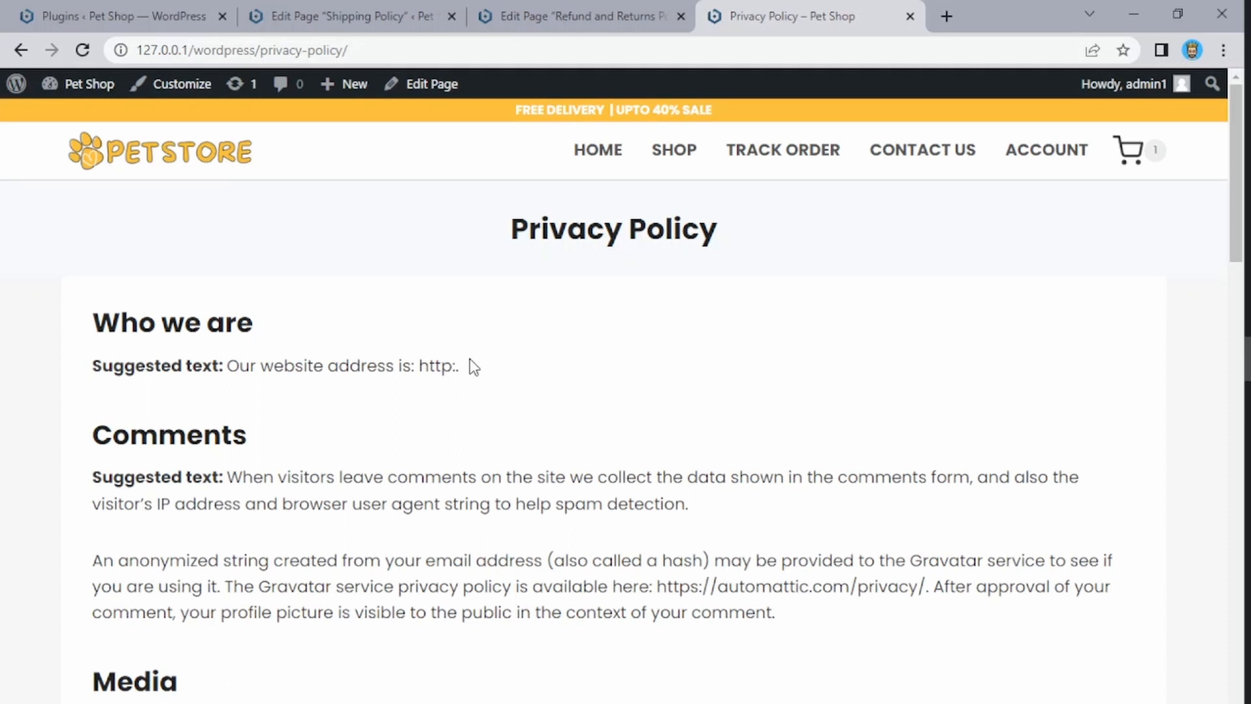
scroll(473, 366, down, 3)
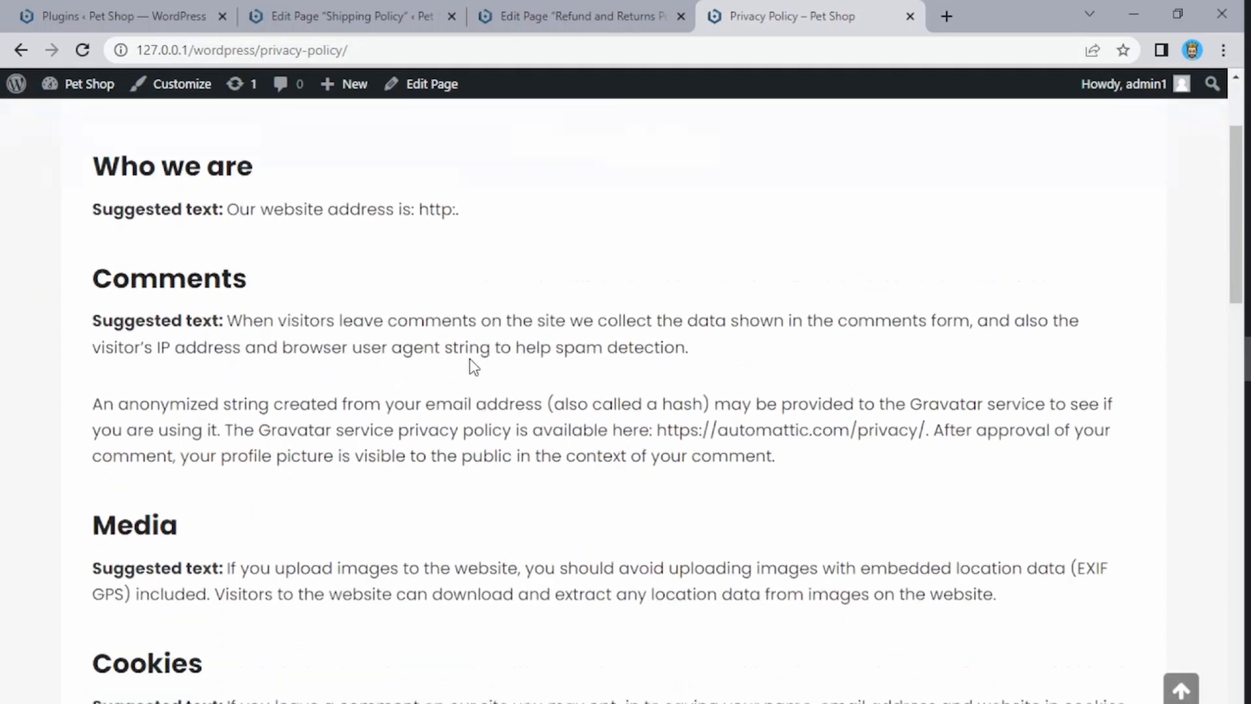
scroll(474, 367, up, 3)
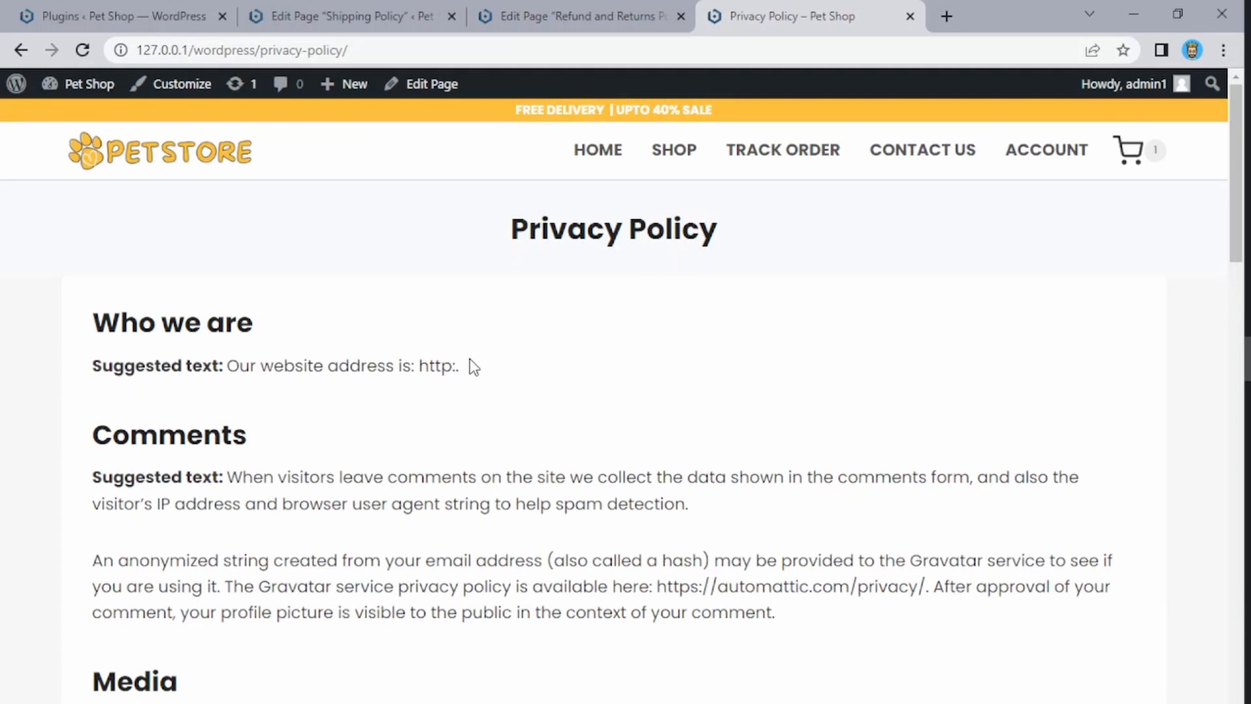
- Search Google for "privacy policy generator" in a new browser tab and open the privacypolicygenerator.info result
click(952, 16)
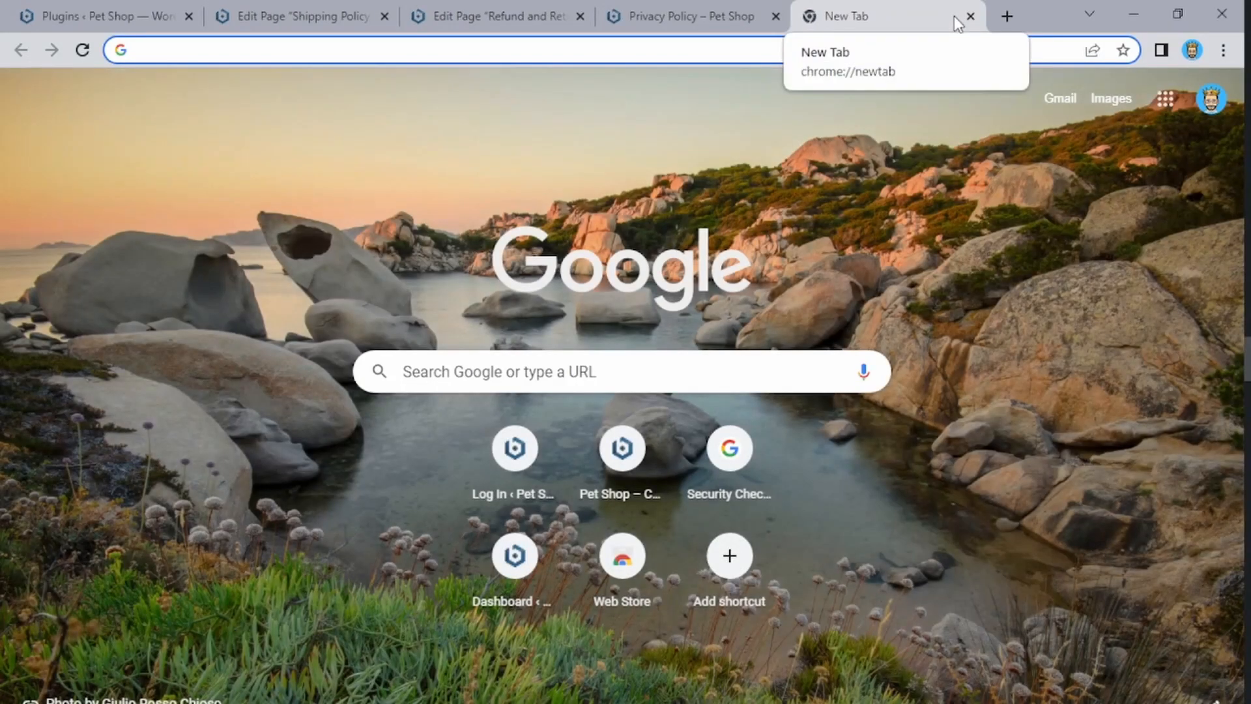
text(privacypolicygenerator.info)
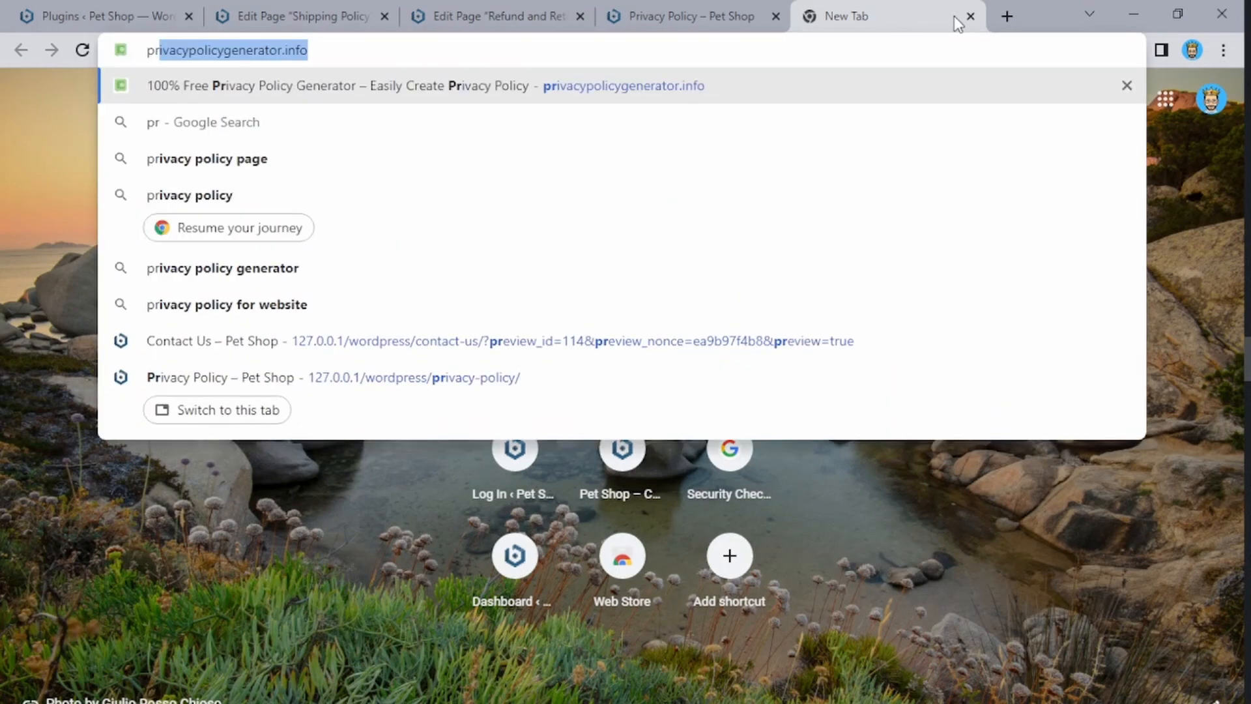
key(Down)
key(Down)
key(Down)
key(Down)
key(Down)
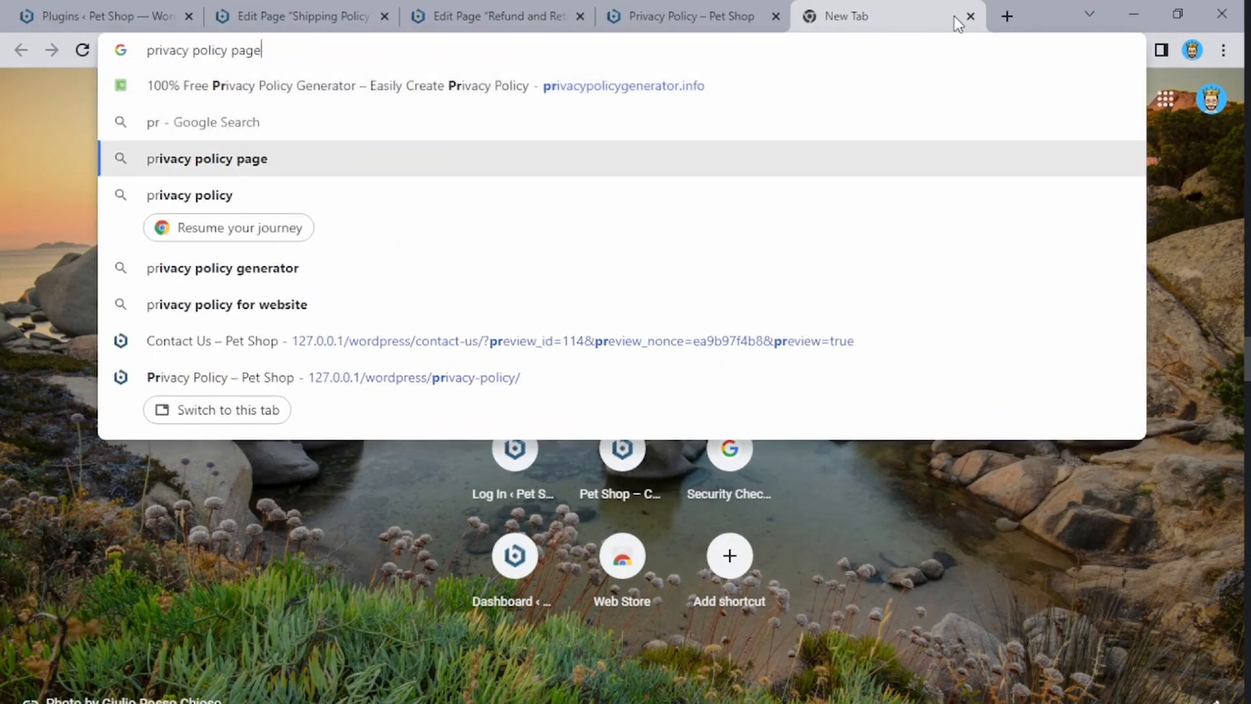
key(Up)
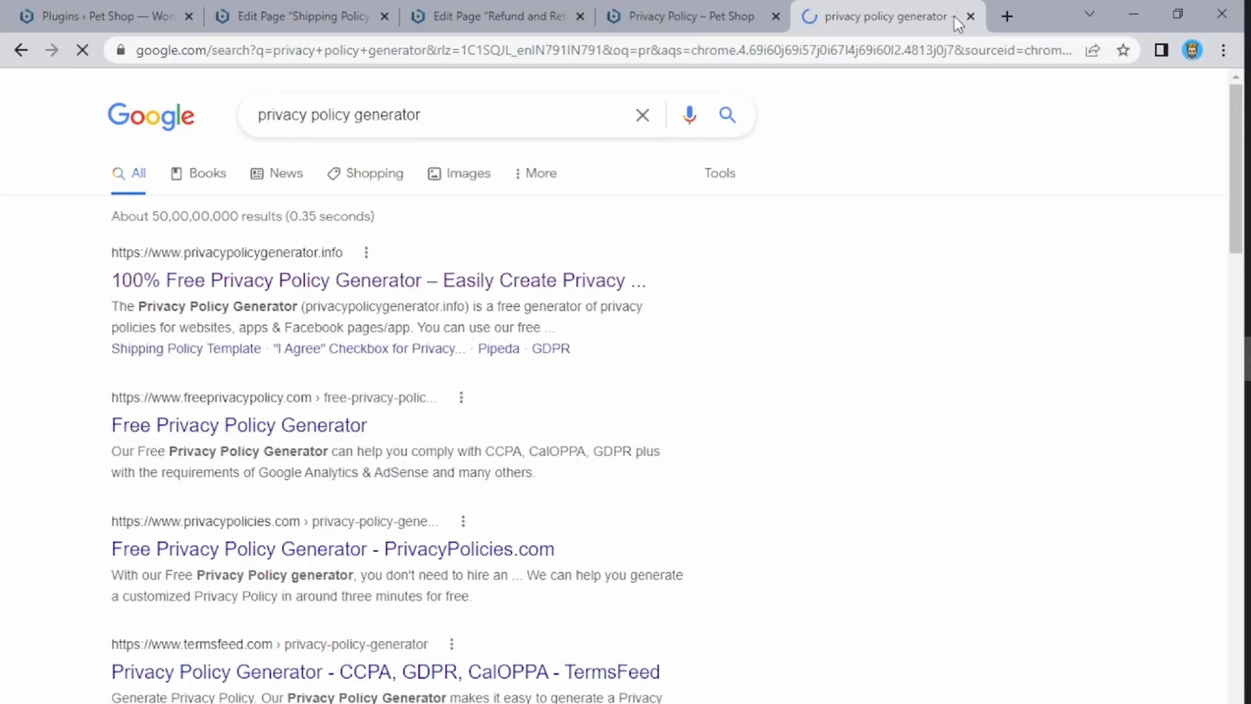
click(361, 283)
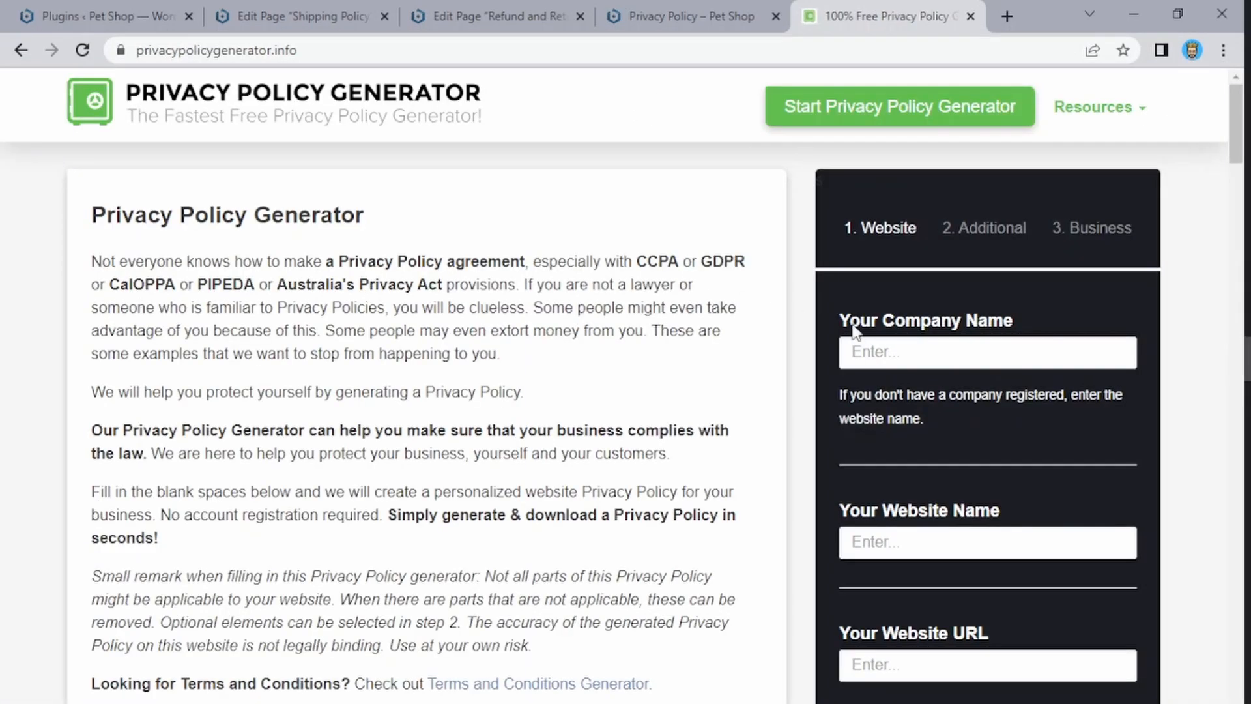
- Examine the privacy policy generator's form fields for company name, website name and website URL
click(945, 352)
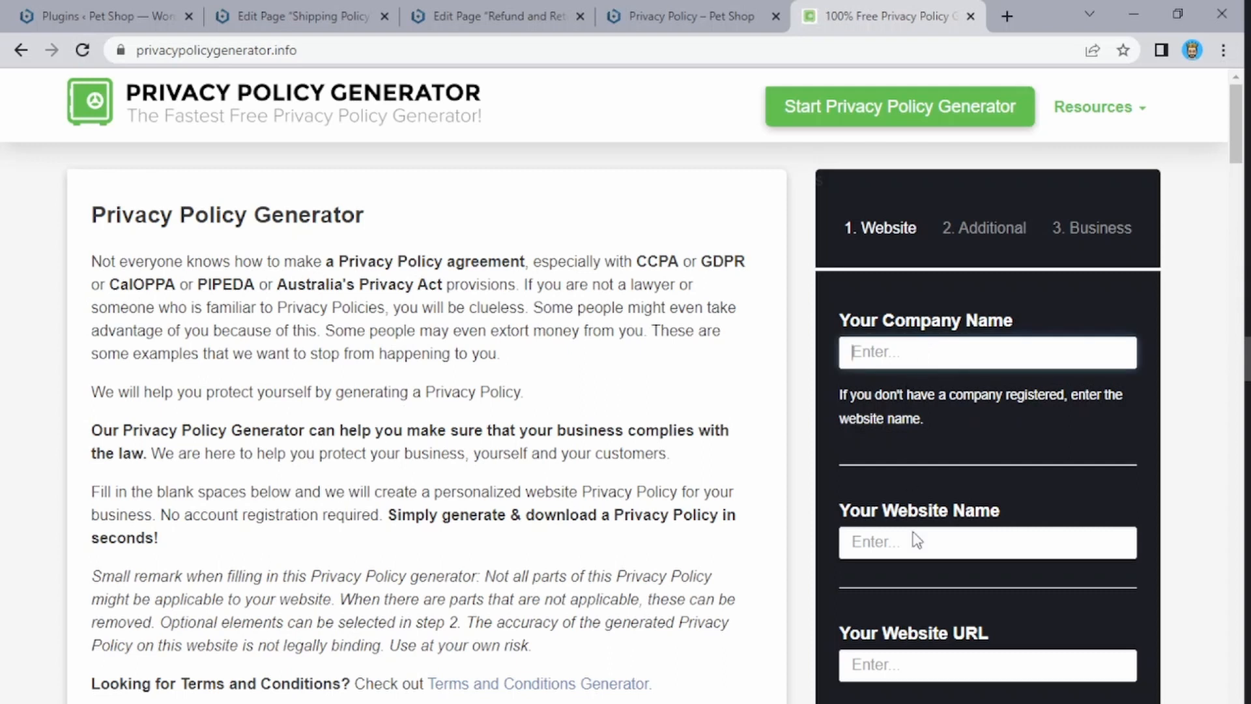
click(922, 652)
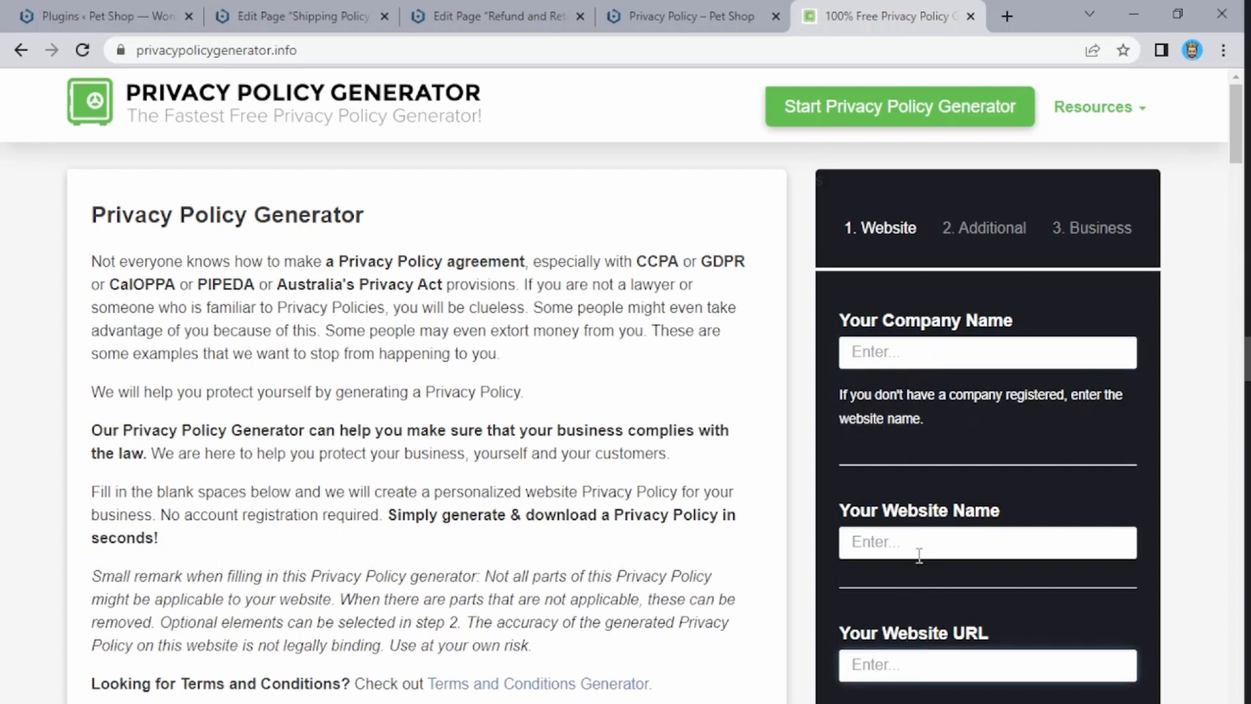
scroll(916, 522, down, 3)
scroll(798, 465, up, 3)
- Return to the Privacy Policy page, check the files in the Tutorial folder in File Explorer, and minimize the folder
click(645, 3)
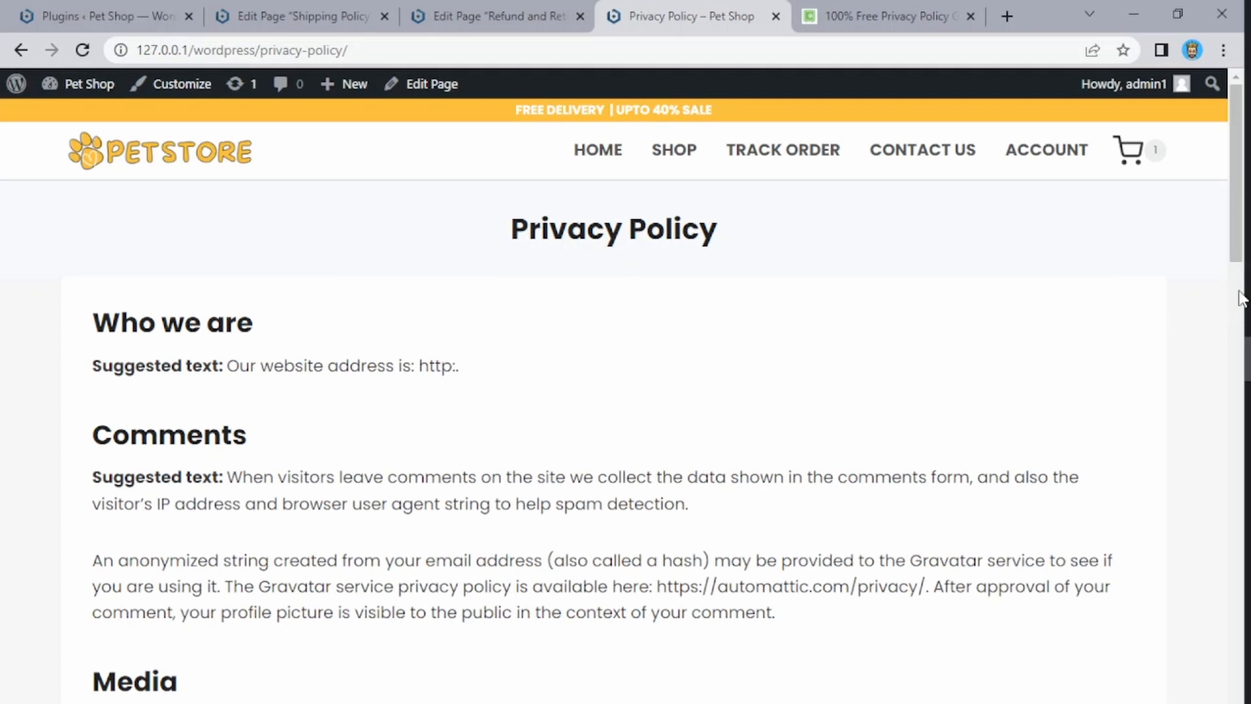
click(1248, 225)
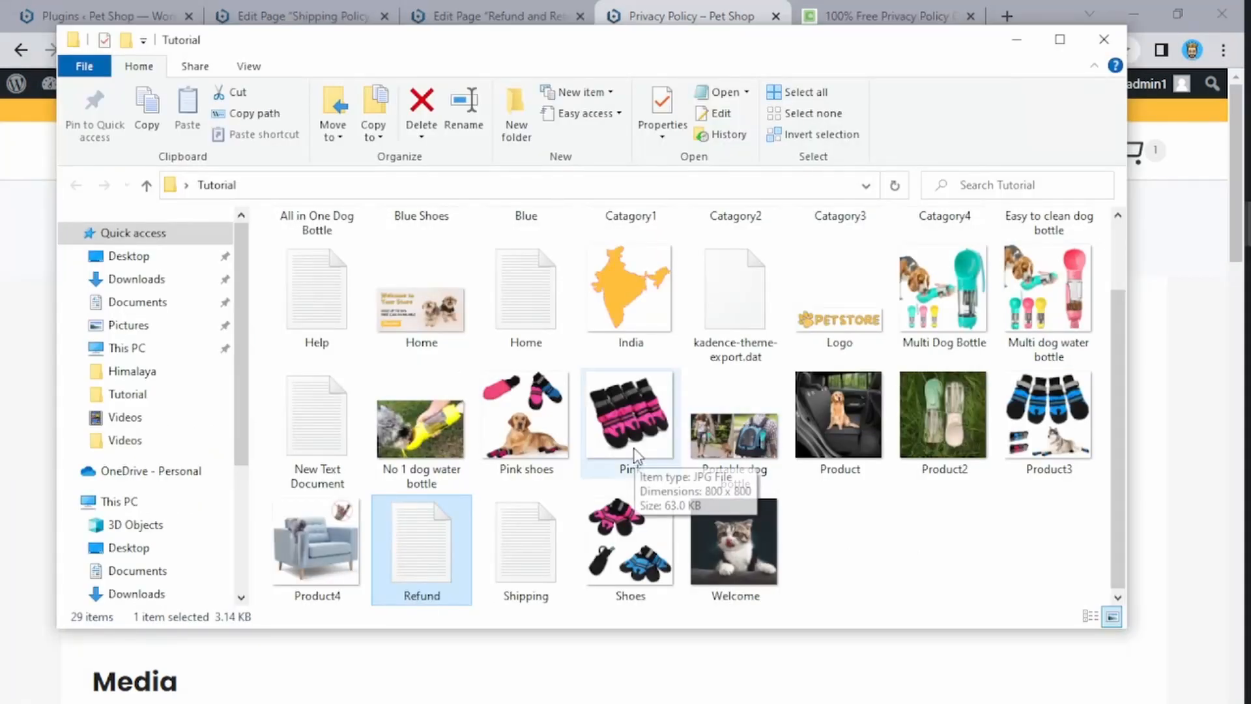
scroll(518, 424, up, 1)
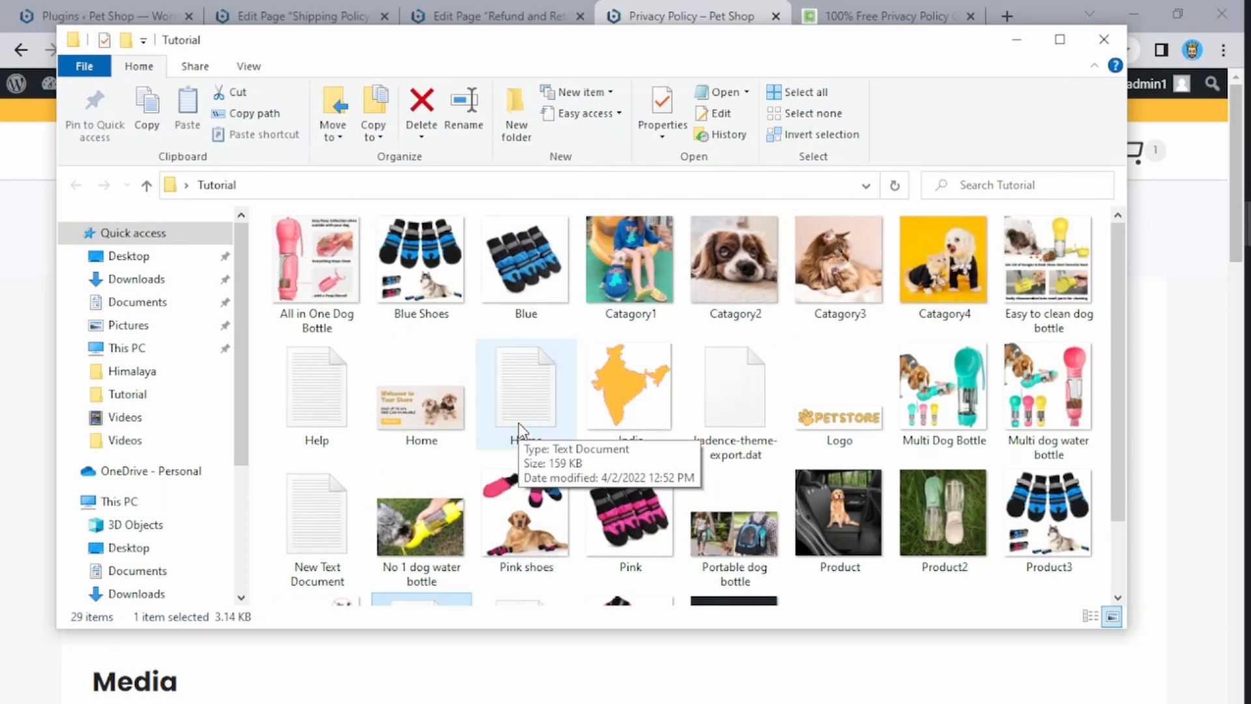
scroll(518, 426, down, 1)
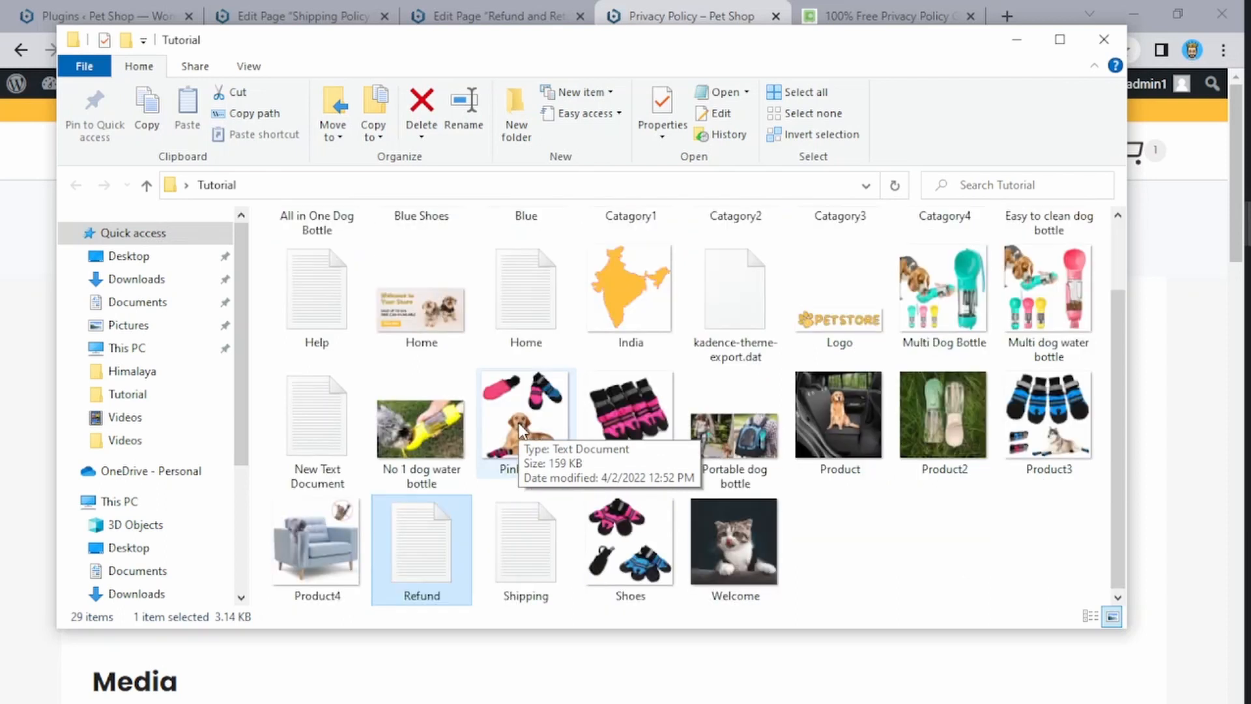
click(1009, 44)
- Open the Terms of sevice page from the footer links of the Privacy Policy page
scroll(671, 352, down, 15)
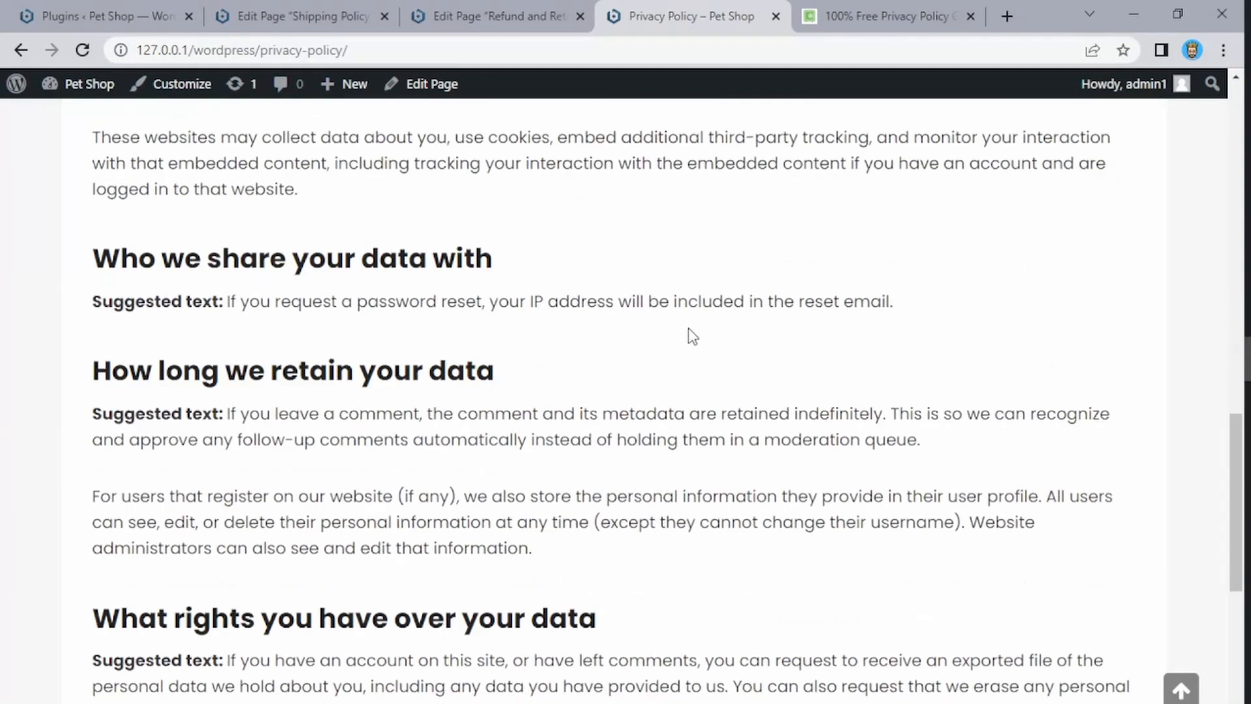
scroll(693, 337, down, 5)
click(991, 652)
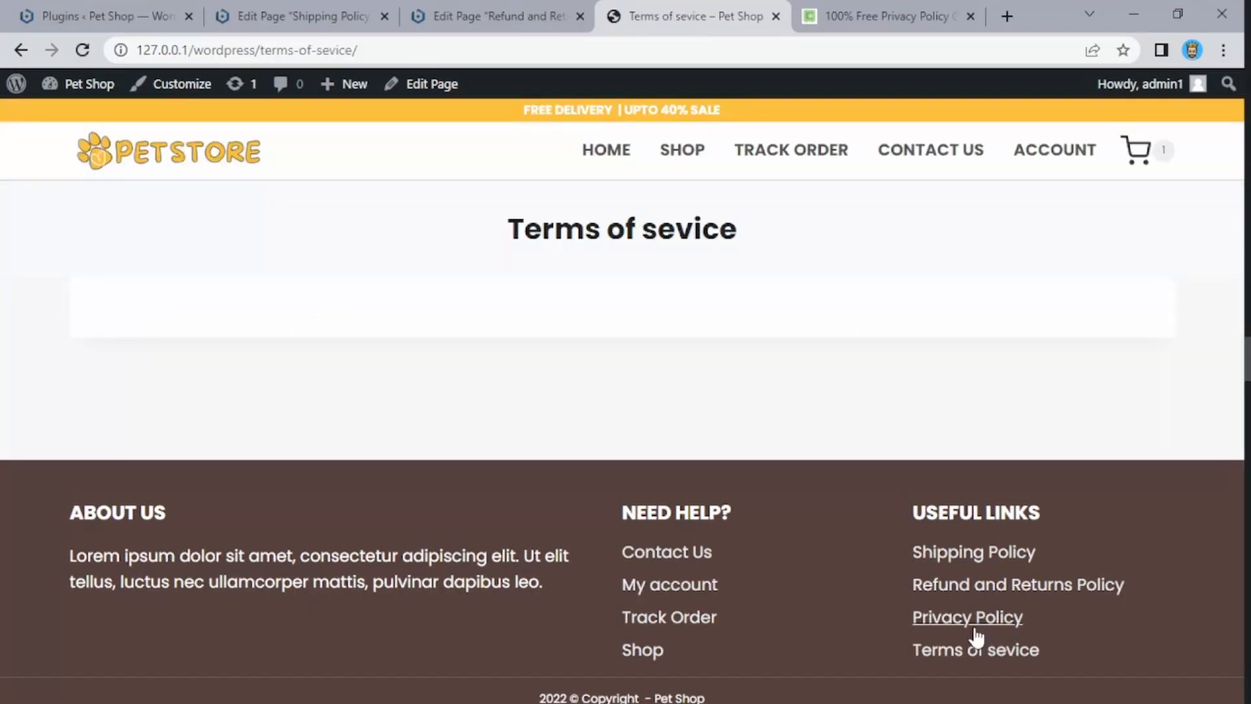
- Copy the page title, use it to search Google for "terms of service generator" in a new tab, and open termsofservicegenerator.net
drag(511, 229, 870, 247)
key(ctrl+c)
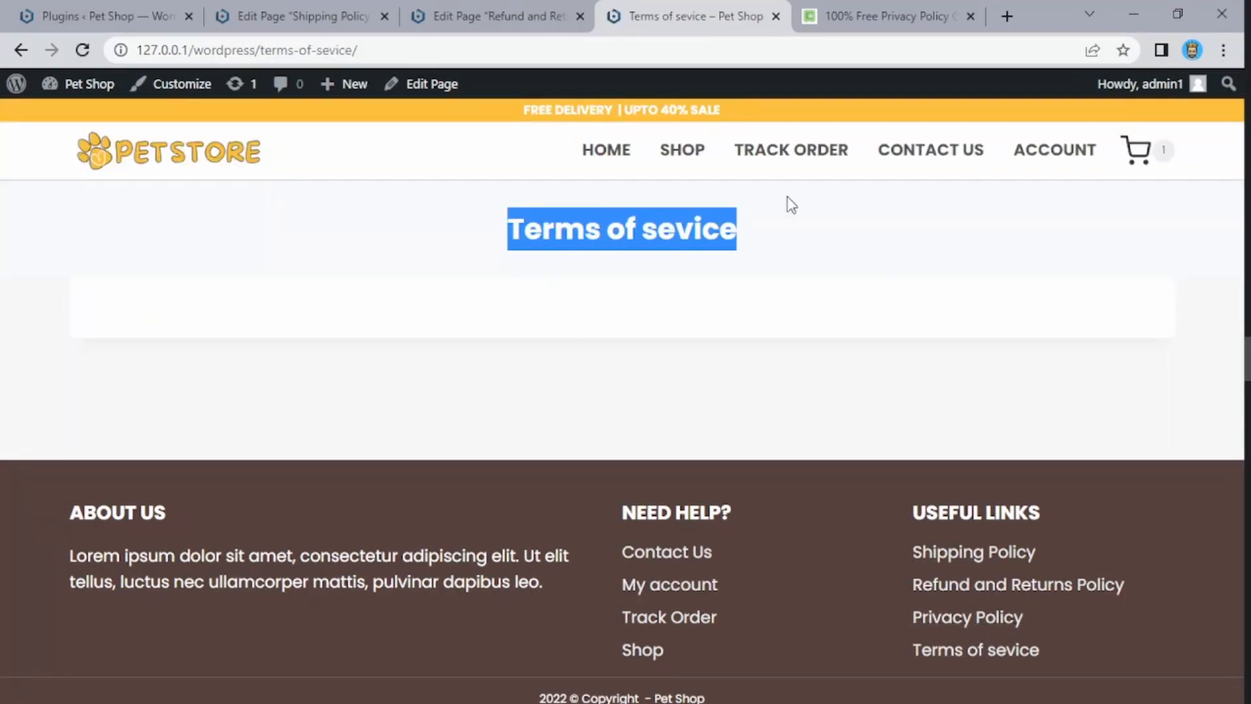
click(1006, 15)
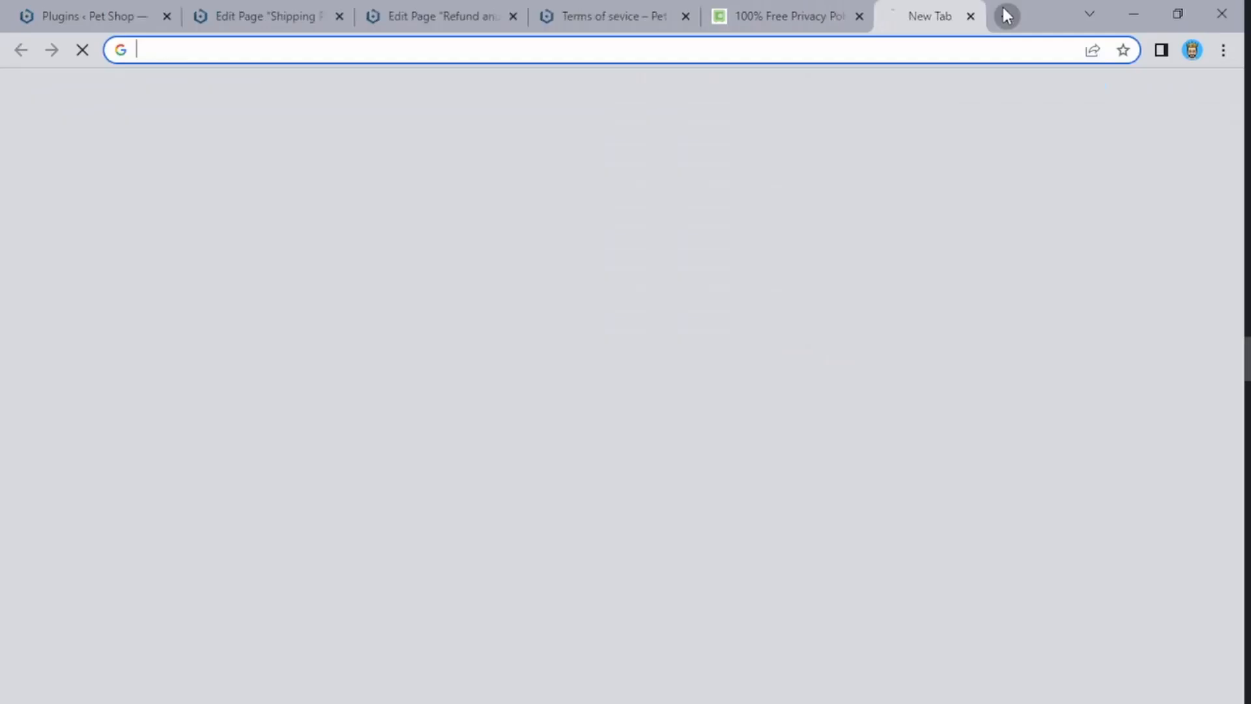
key(ctrl+v)
key(Down)
key(Down)
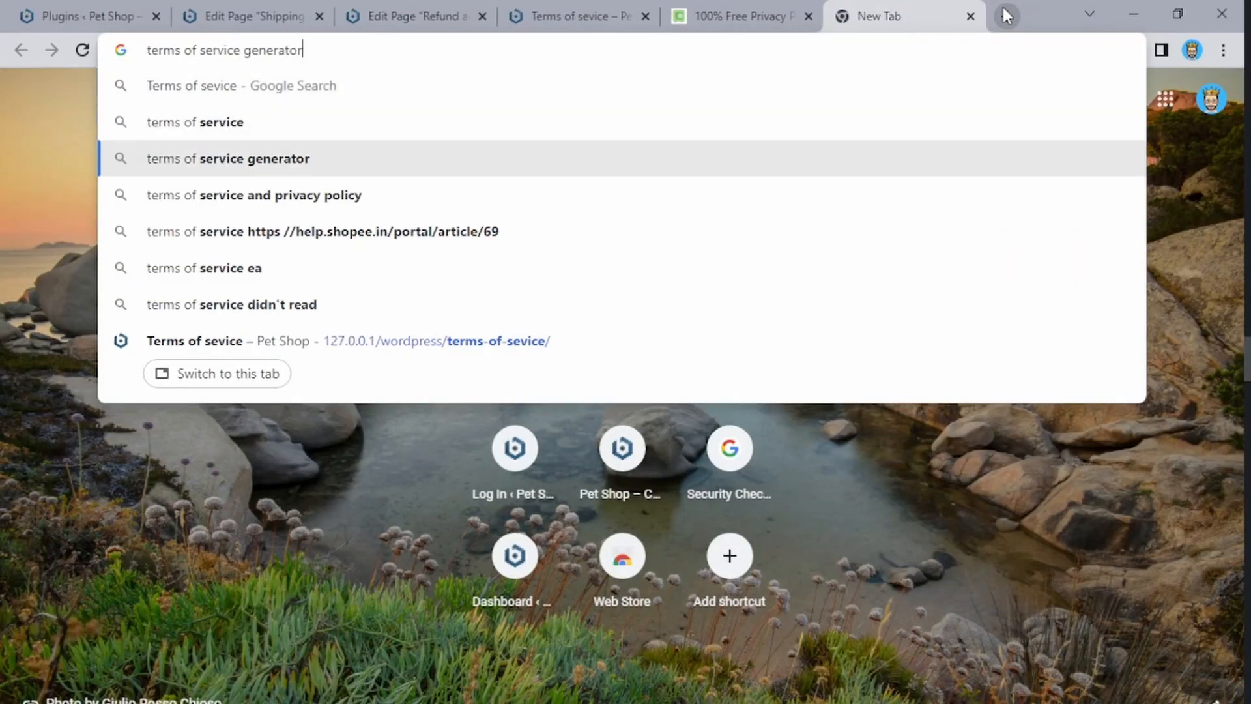
key(Return)
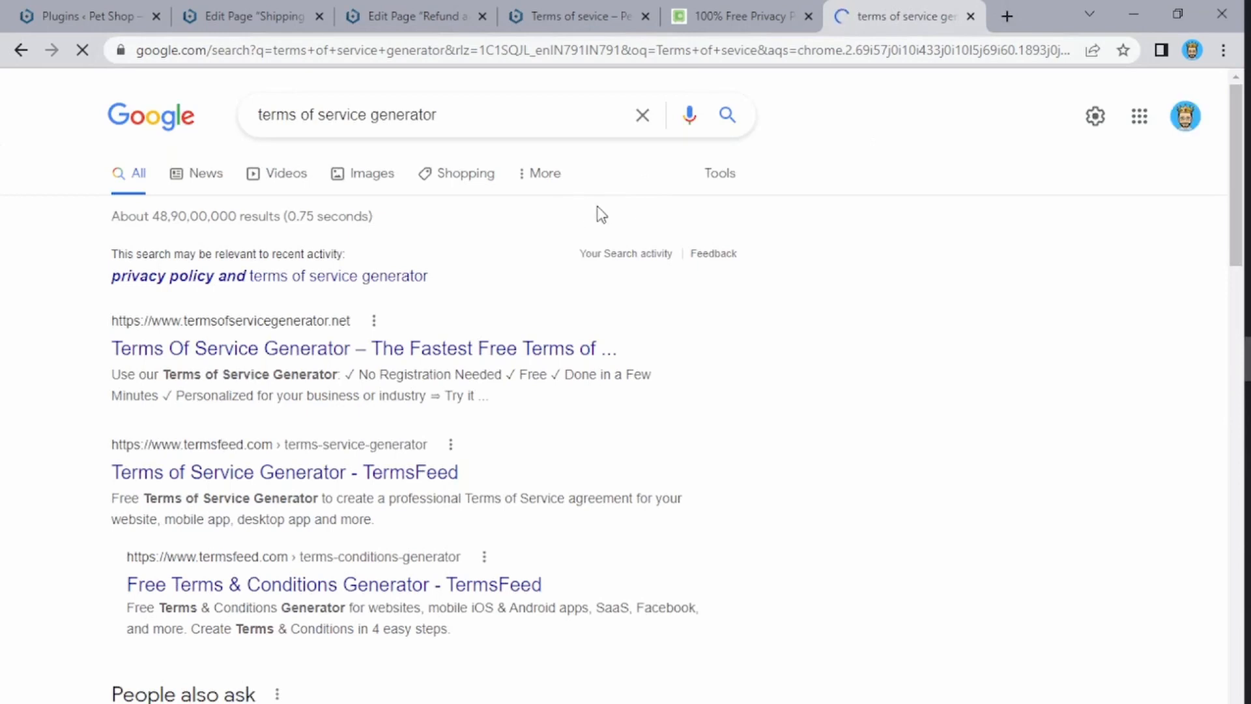
click(424, 352)
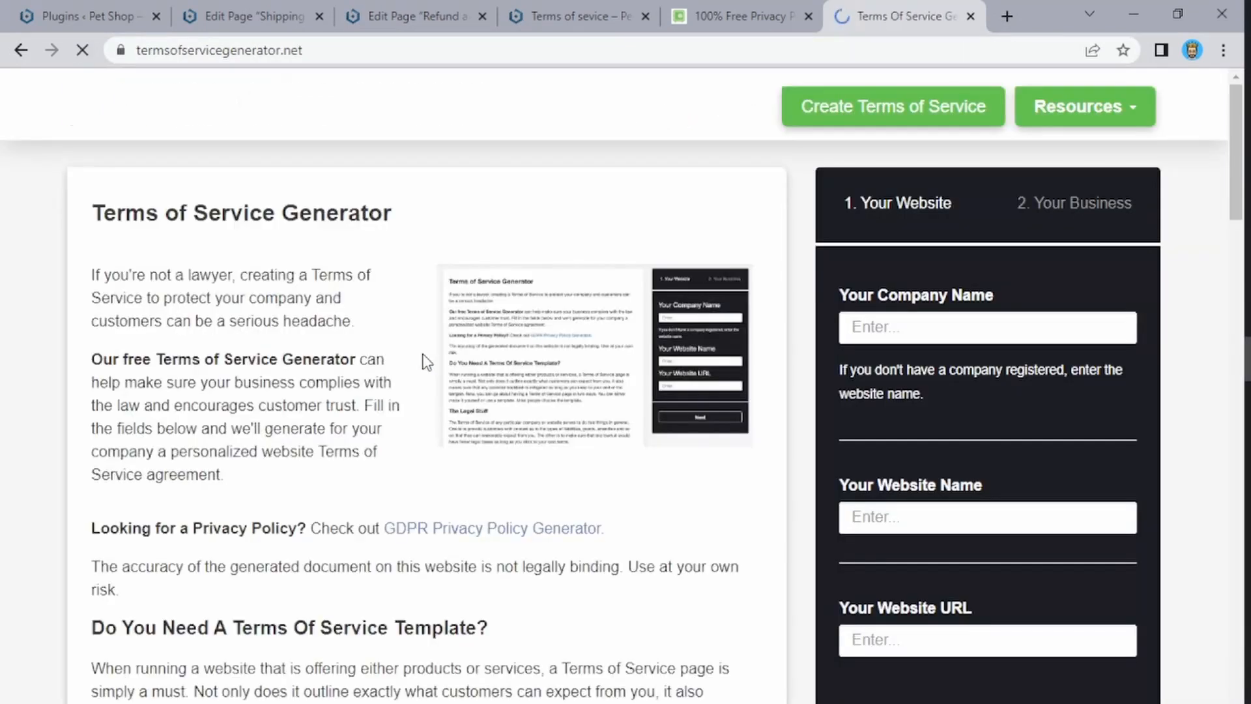
- Examine the terms of service generator's website form and try to advance it with the fields left empty
click(941, 340)
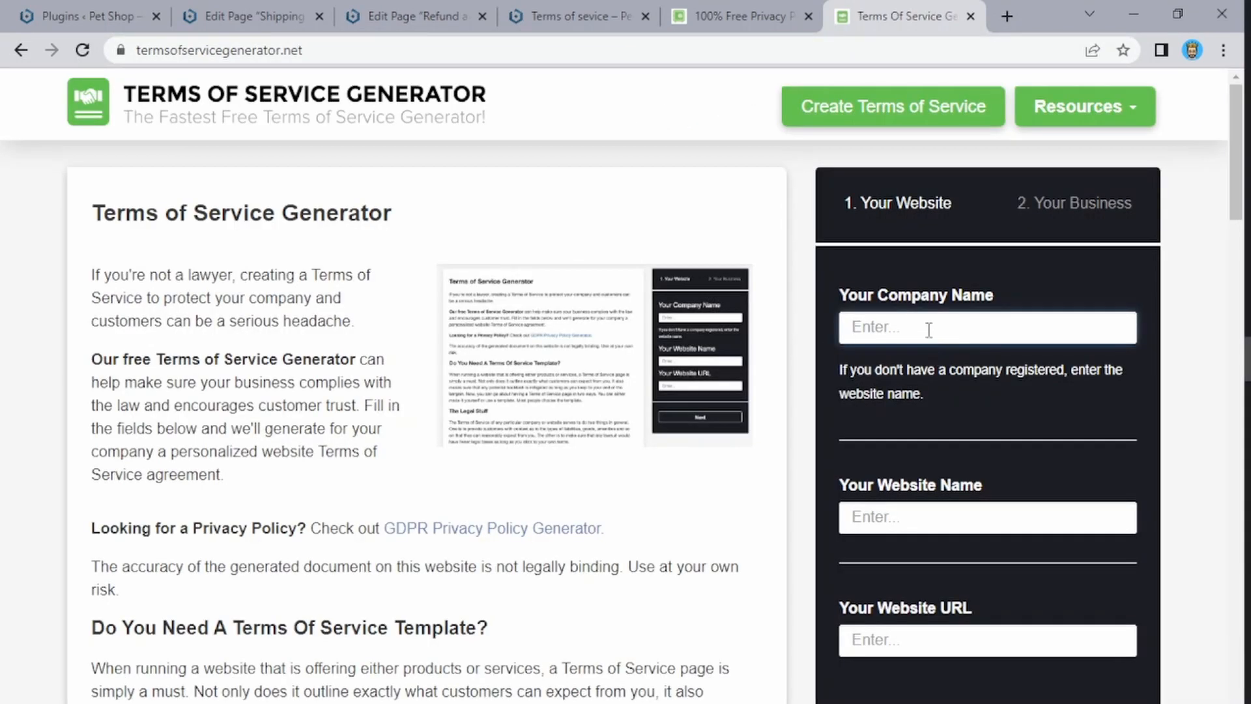
scroll(928, 329, down, 7)
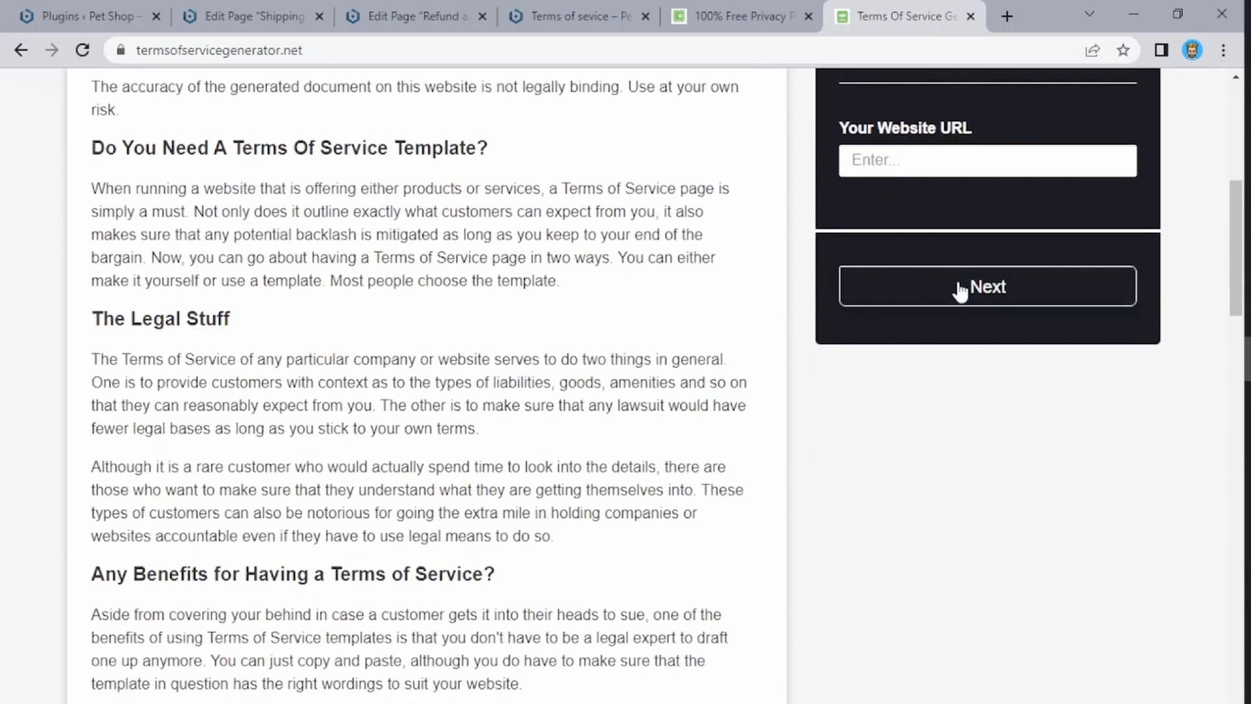
click(959, 290)
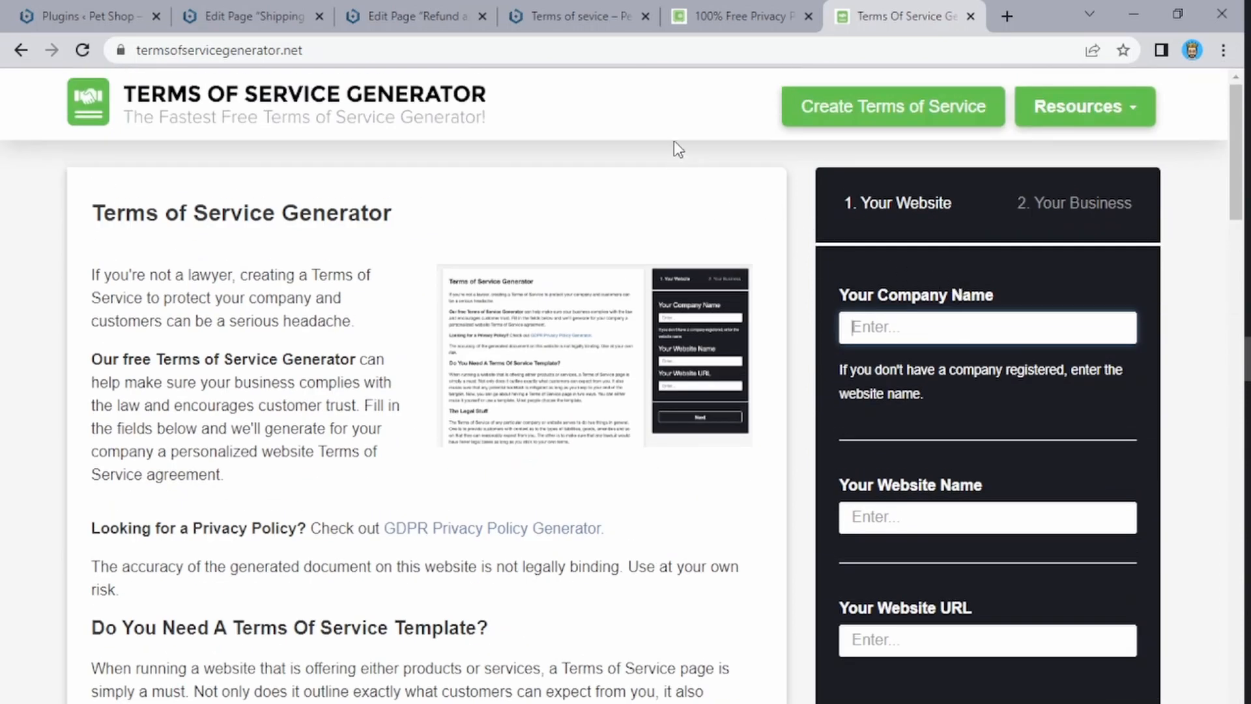
- Return to the Terms of sevice page, open it for editing, and start an empty paragraph in its body
click(749, 2)
click(627, 20)
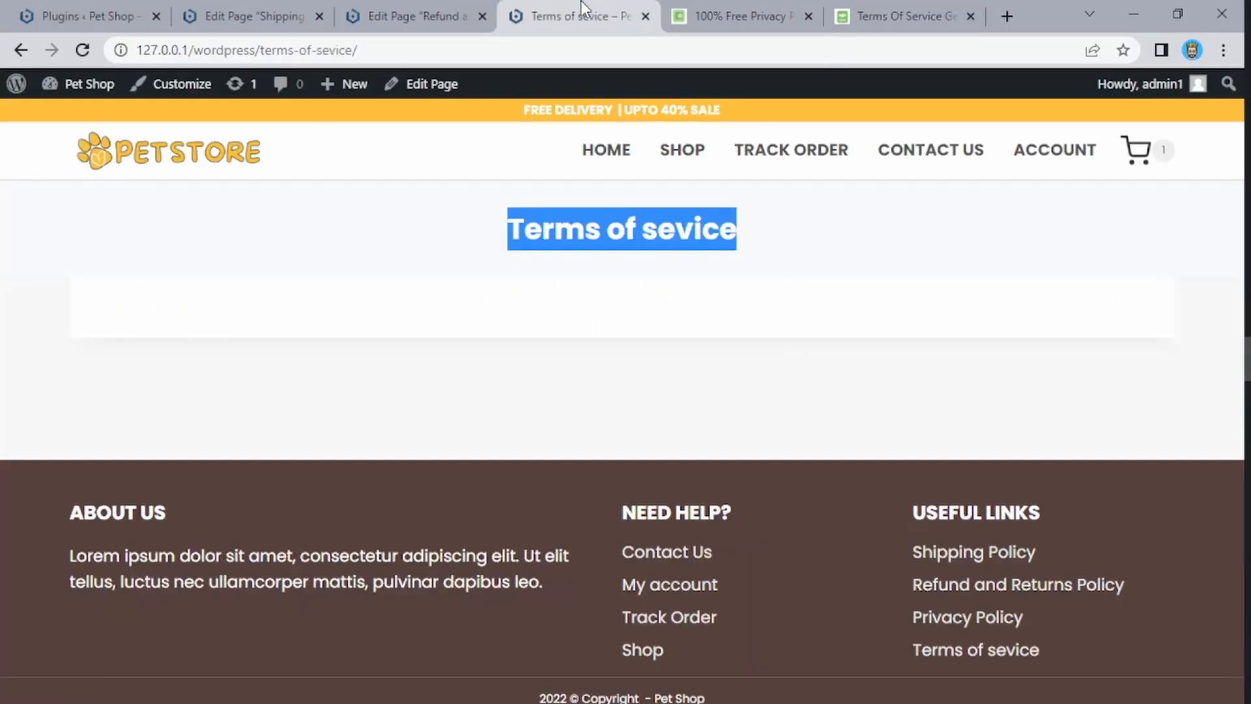
click(542, 319)
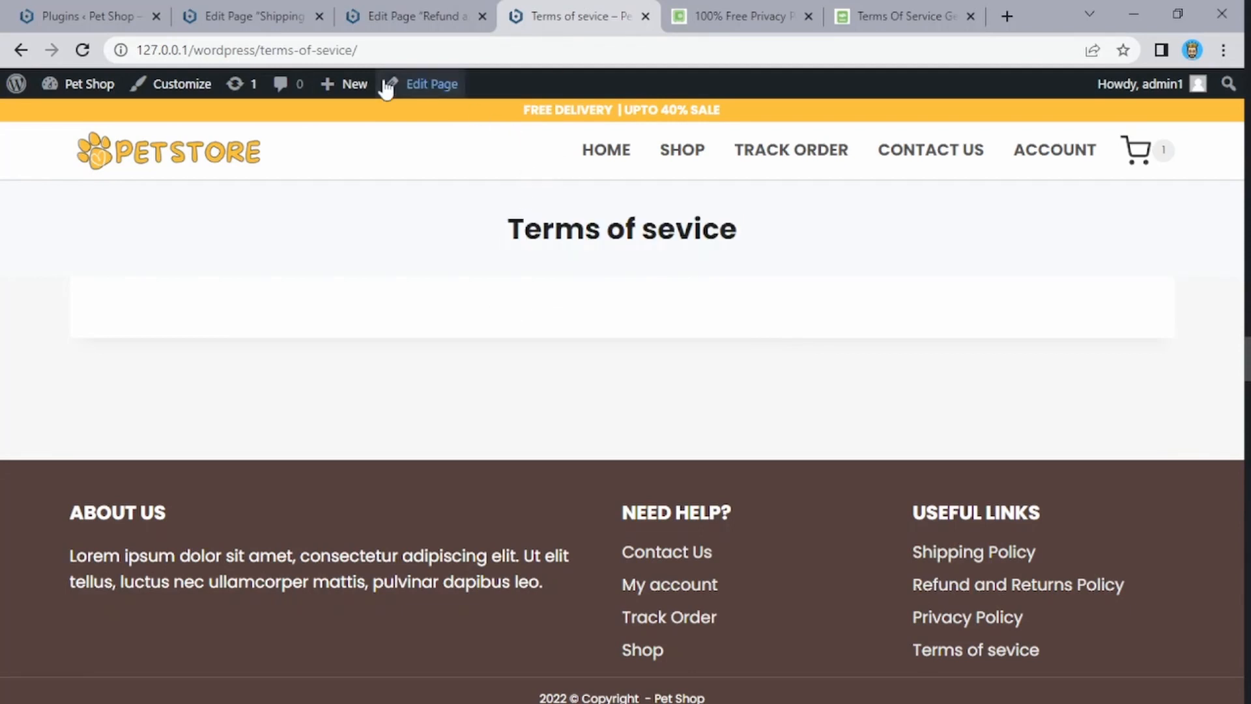
click(421, 95)
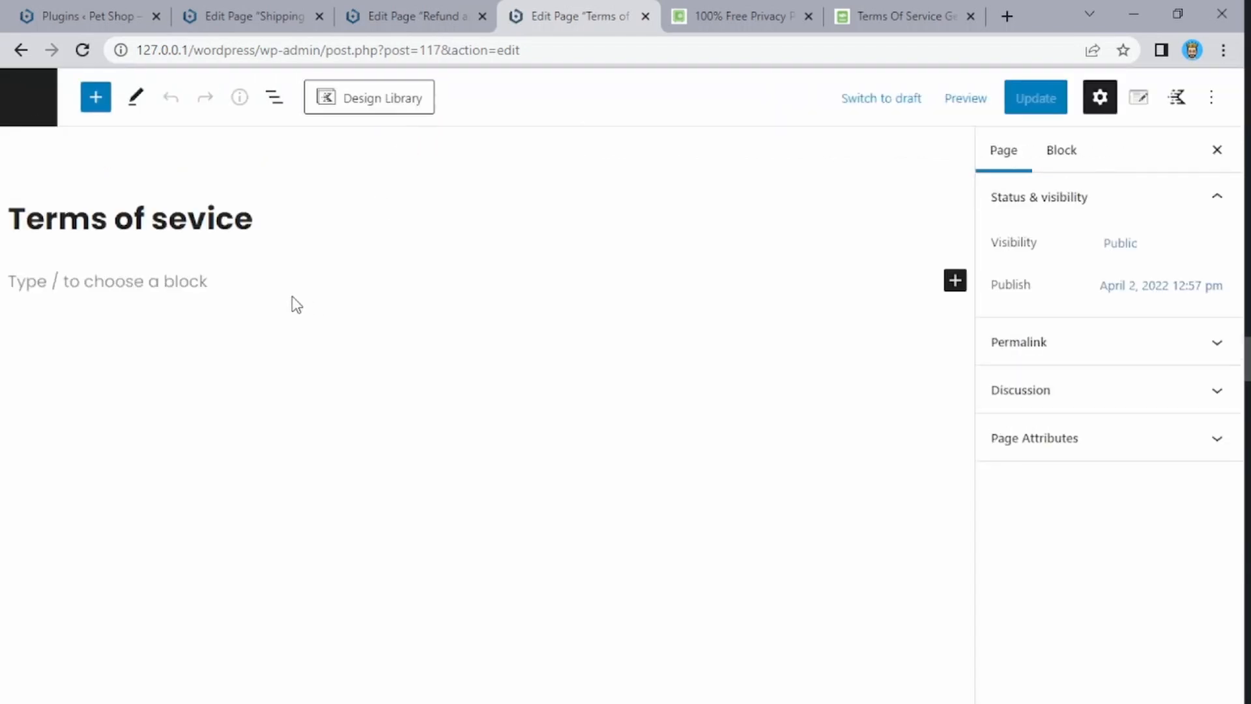
click(294, 295)
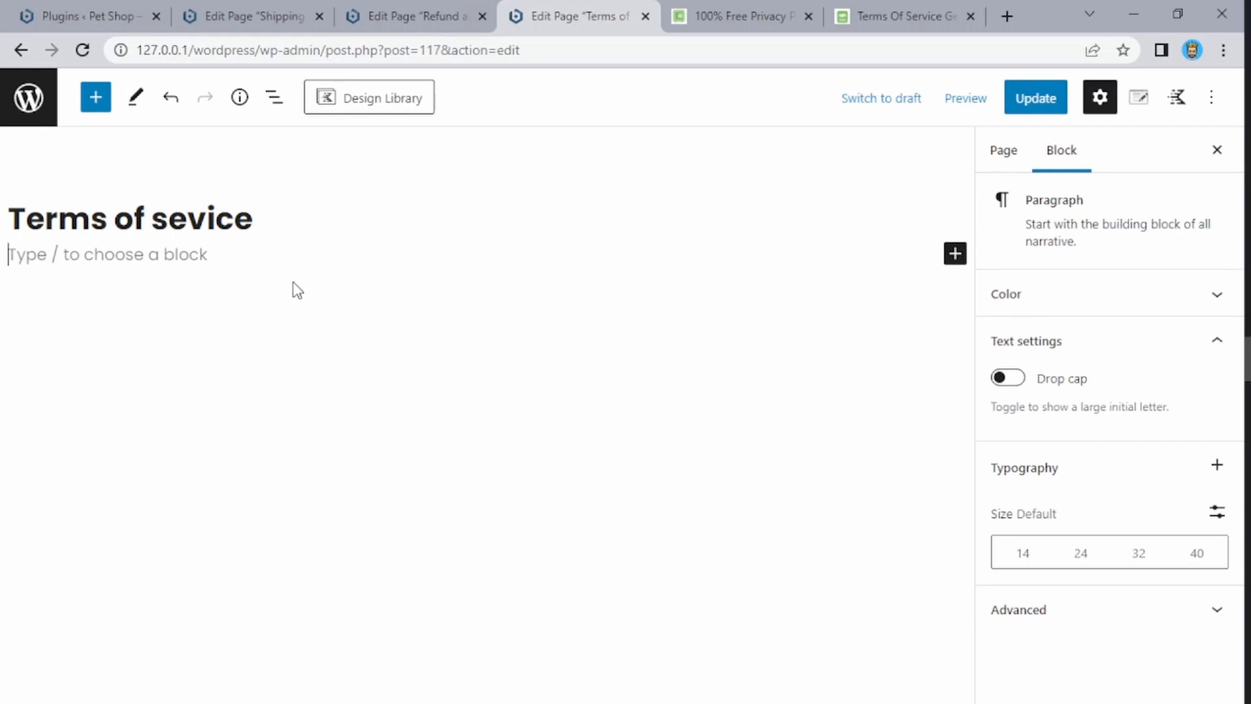
click(440, 17)
click(251, 6)
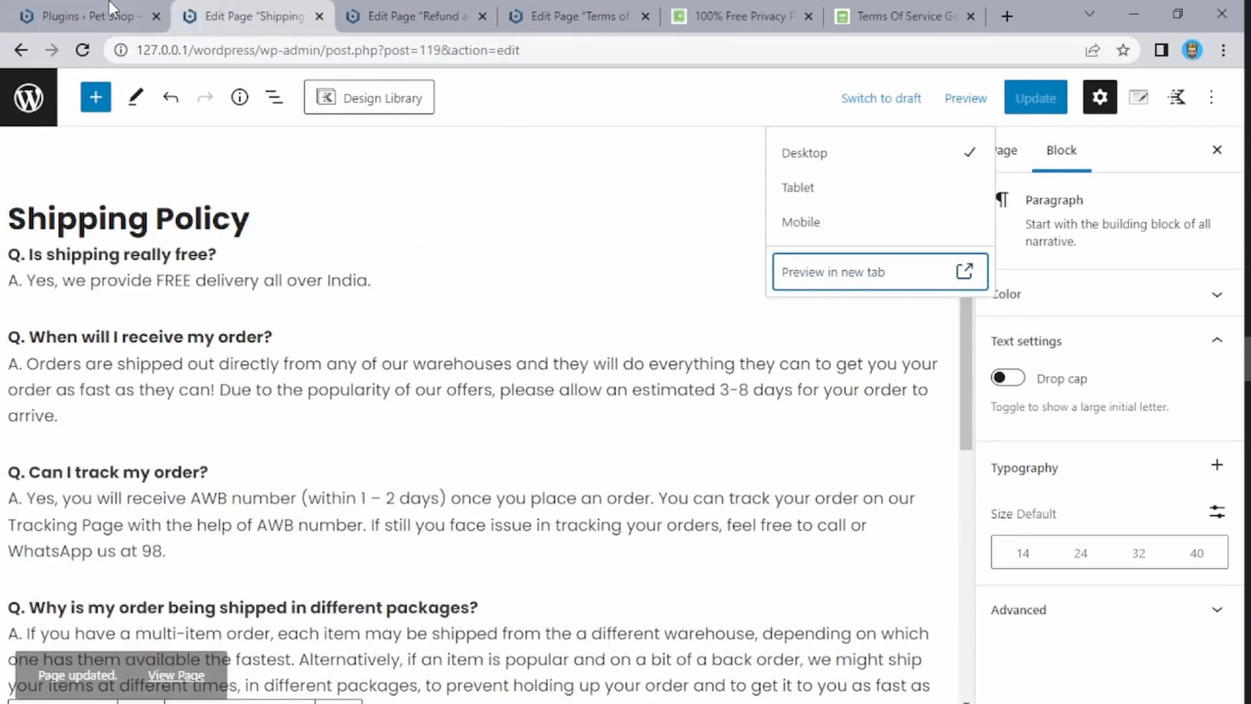
click(561, 5)
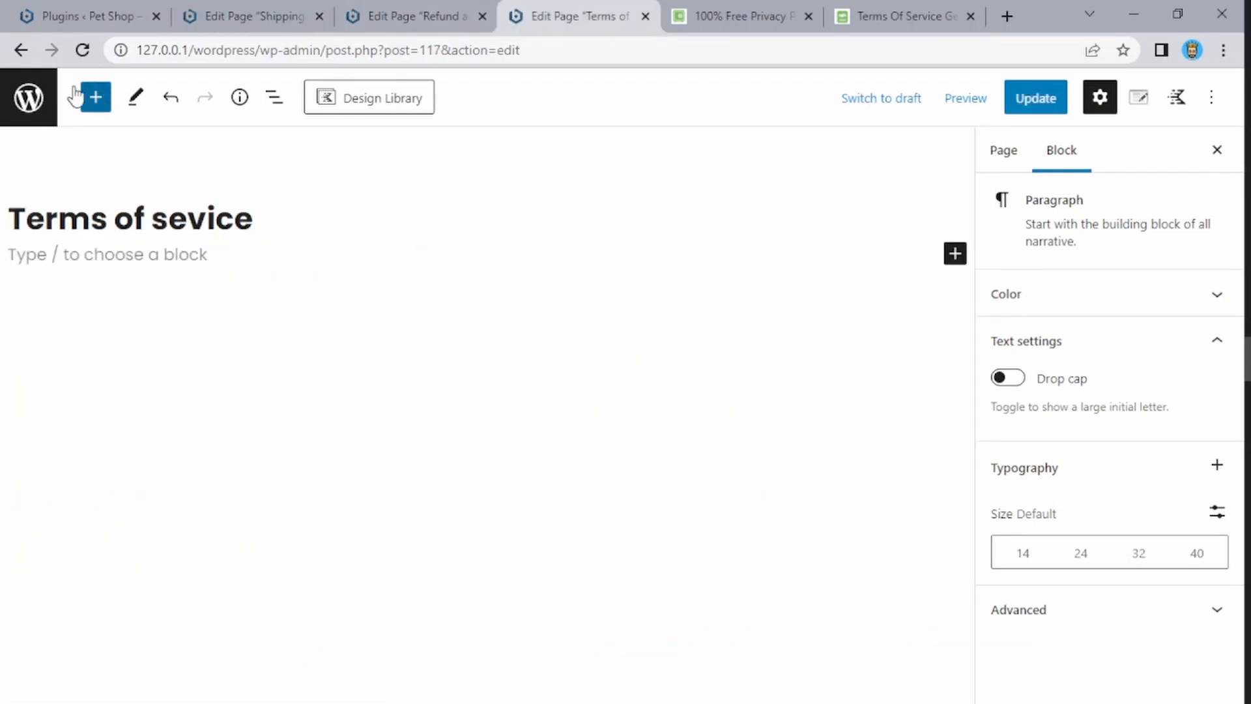
- Leave the Terms of sevice editor without saving and open the Pet Shop site in a new tab
click(29, 98)
click(715, 159)
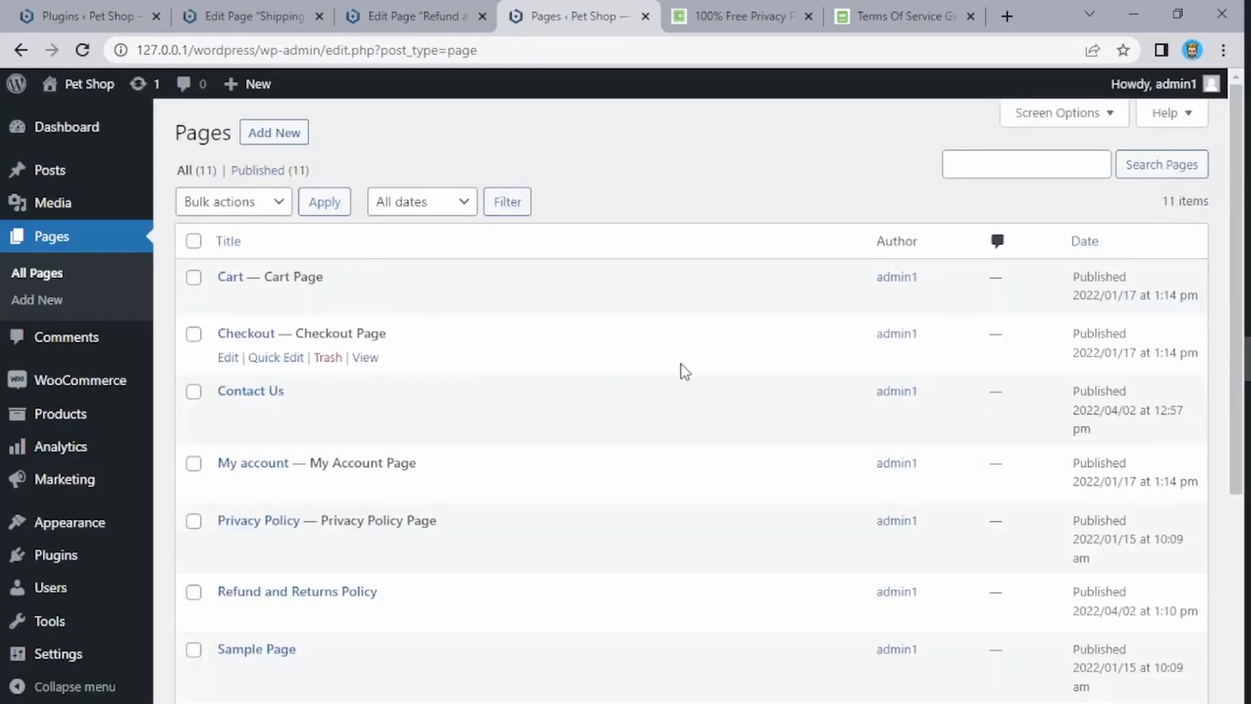
middle_click(83, 82)
click(609, 13)
- Open the Track Order page from the footer's Need Help? links and open it for editing in a new tab
scroll(804, 354, down, 4)
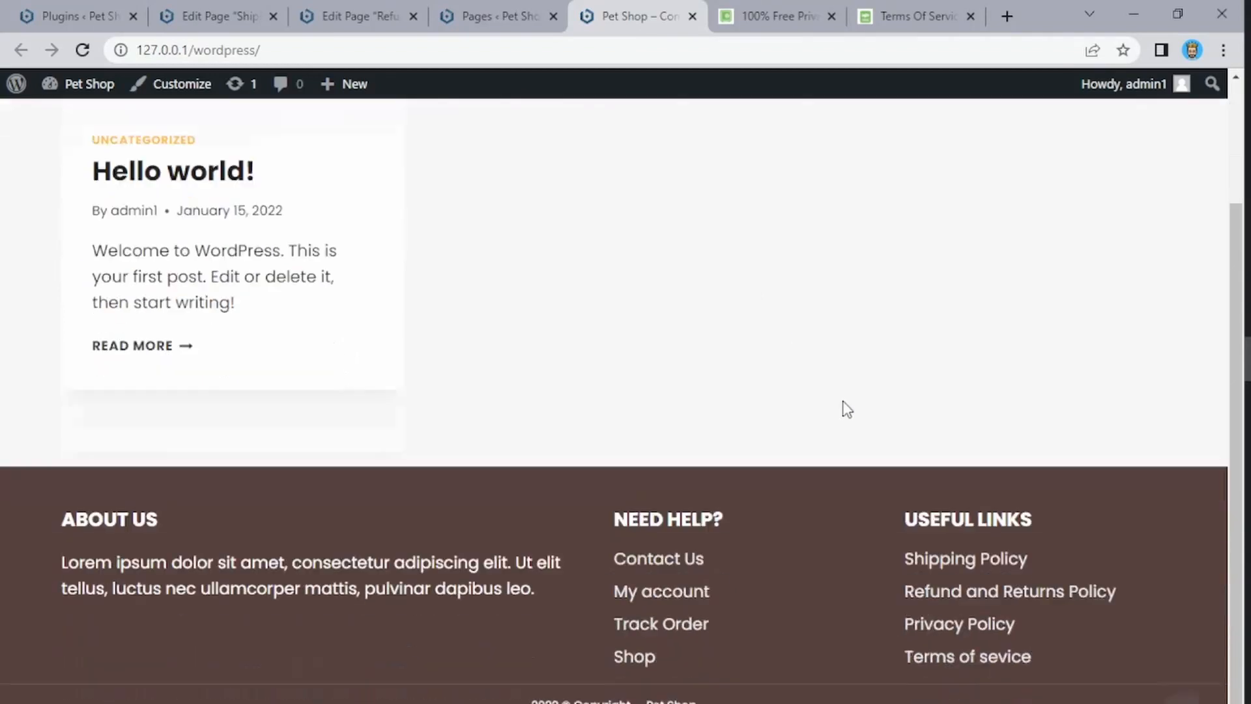
click(686, 622)
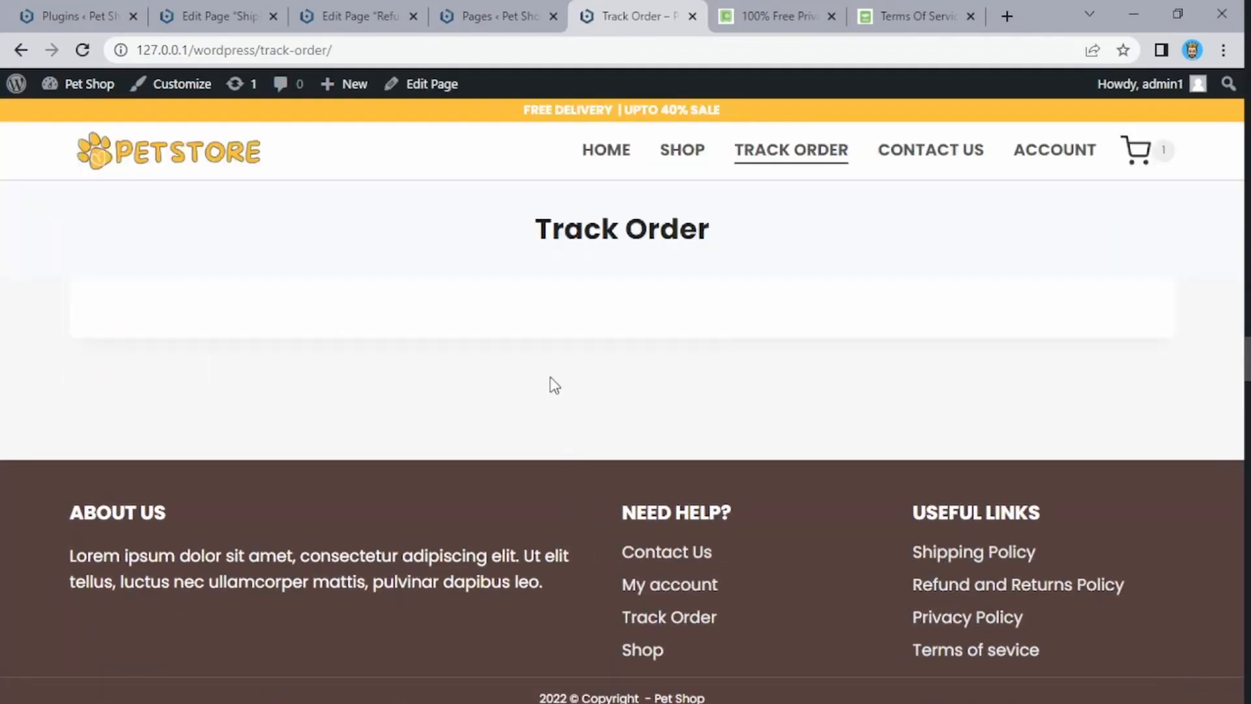
middle_click(412, 85)
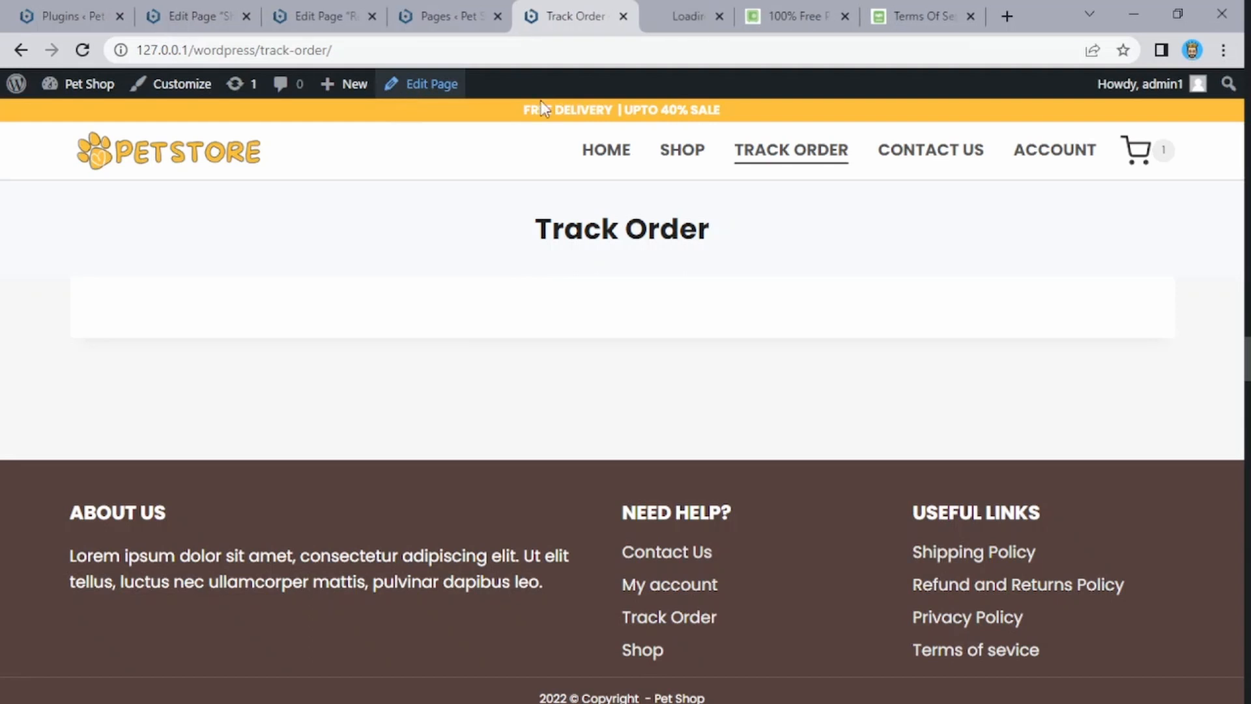
click(675, 6)
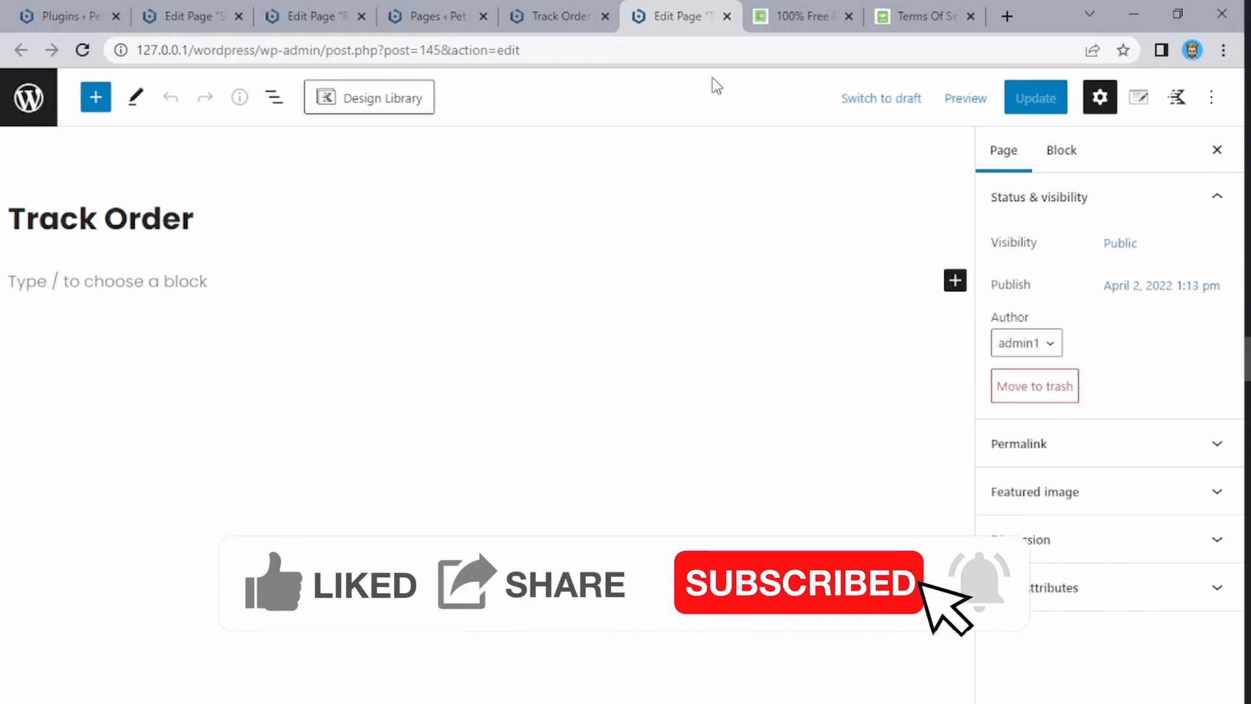
- Search Google for "woocommerce shortcodes" in a new tab
click(1006, 16)
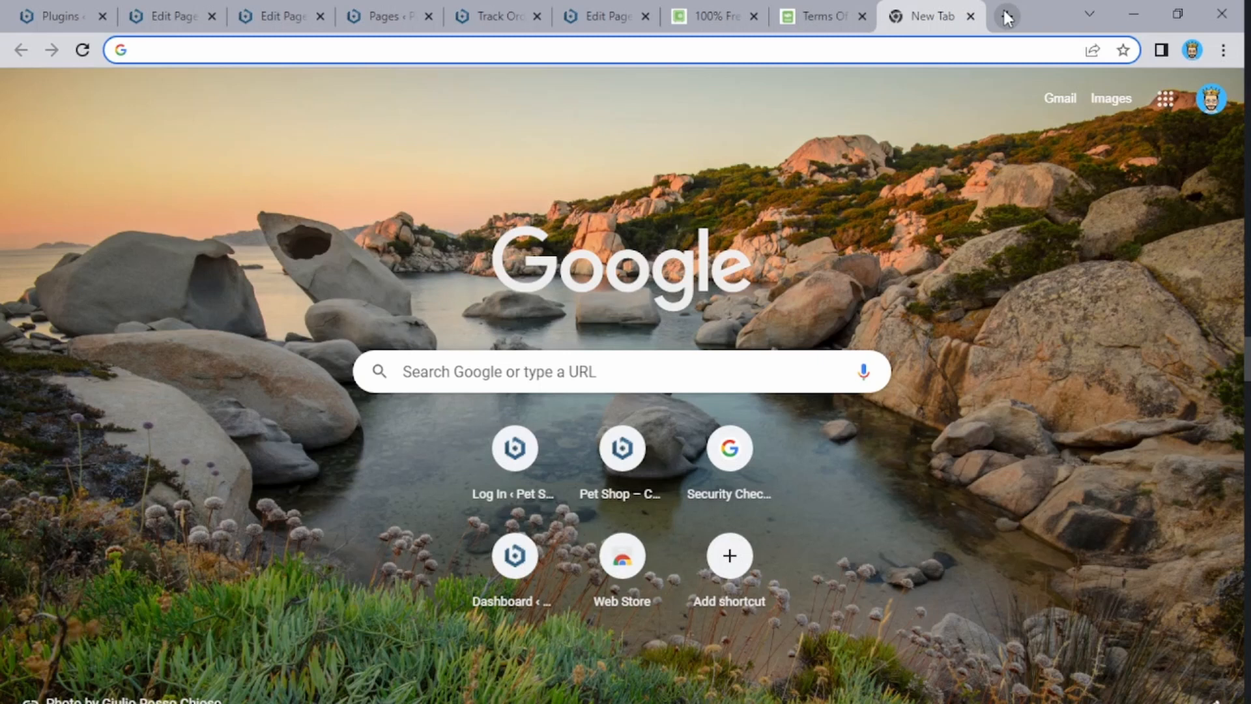
text(wooc)
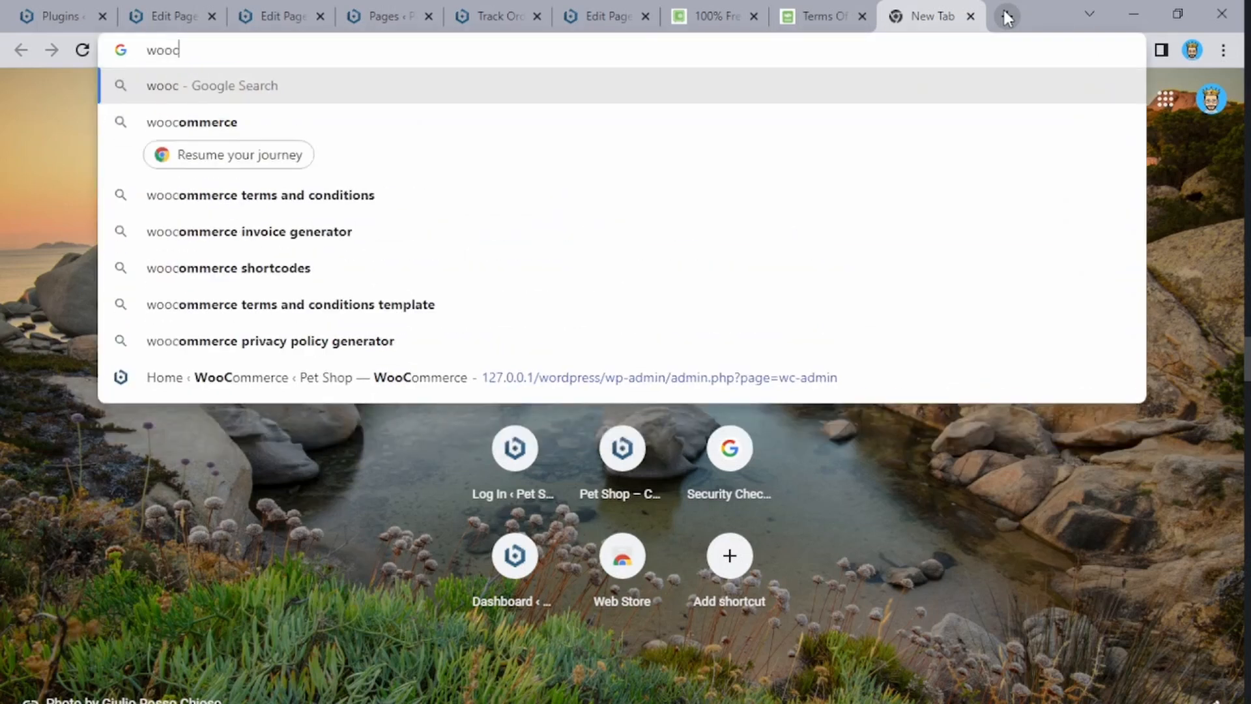
text(omc)
key(Down)
key(Down)
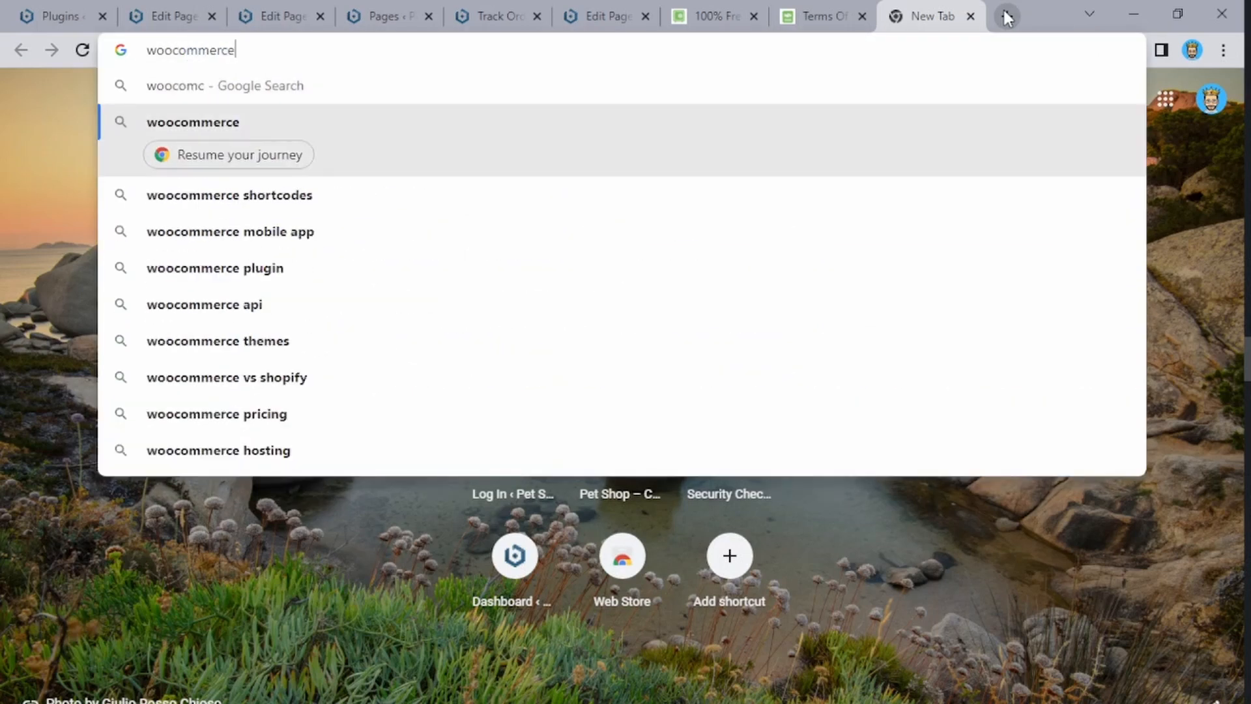
key(Return)
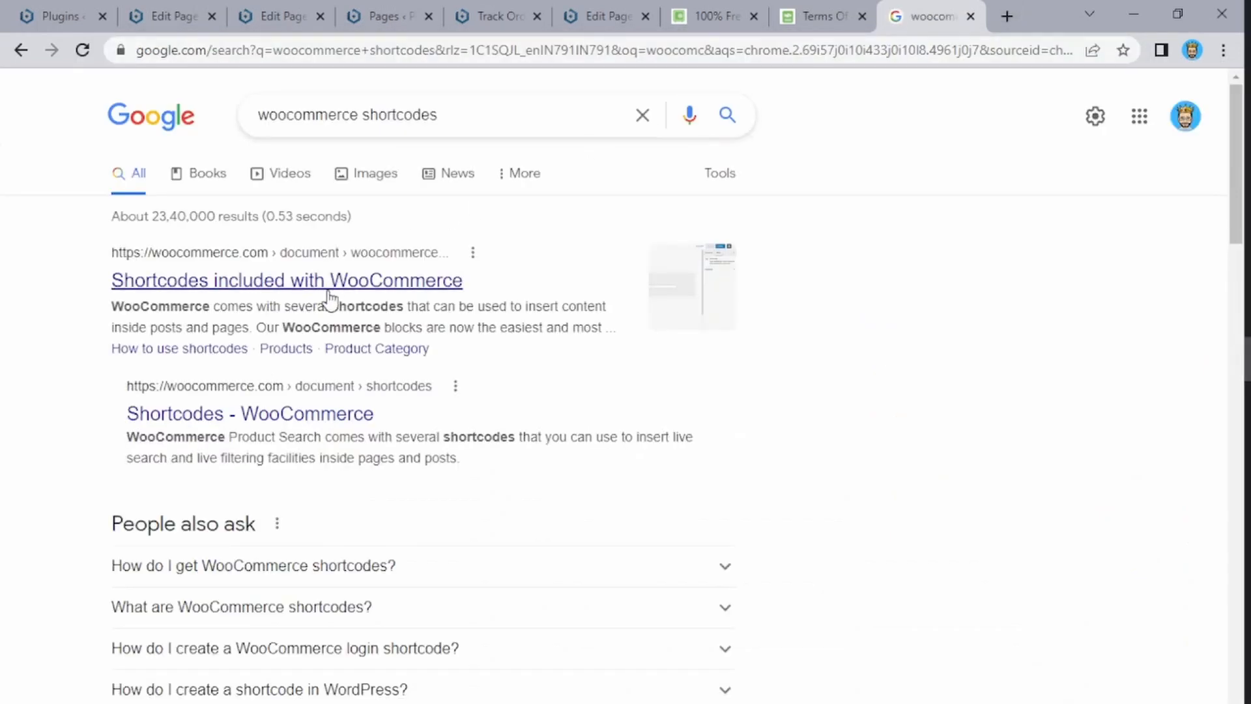
- Open both WooCommerce shortcode documentation results in new tabs and skim the WooCommerce Product Search shortcodes page
middle_click(290, 420)
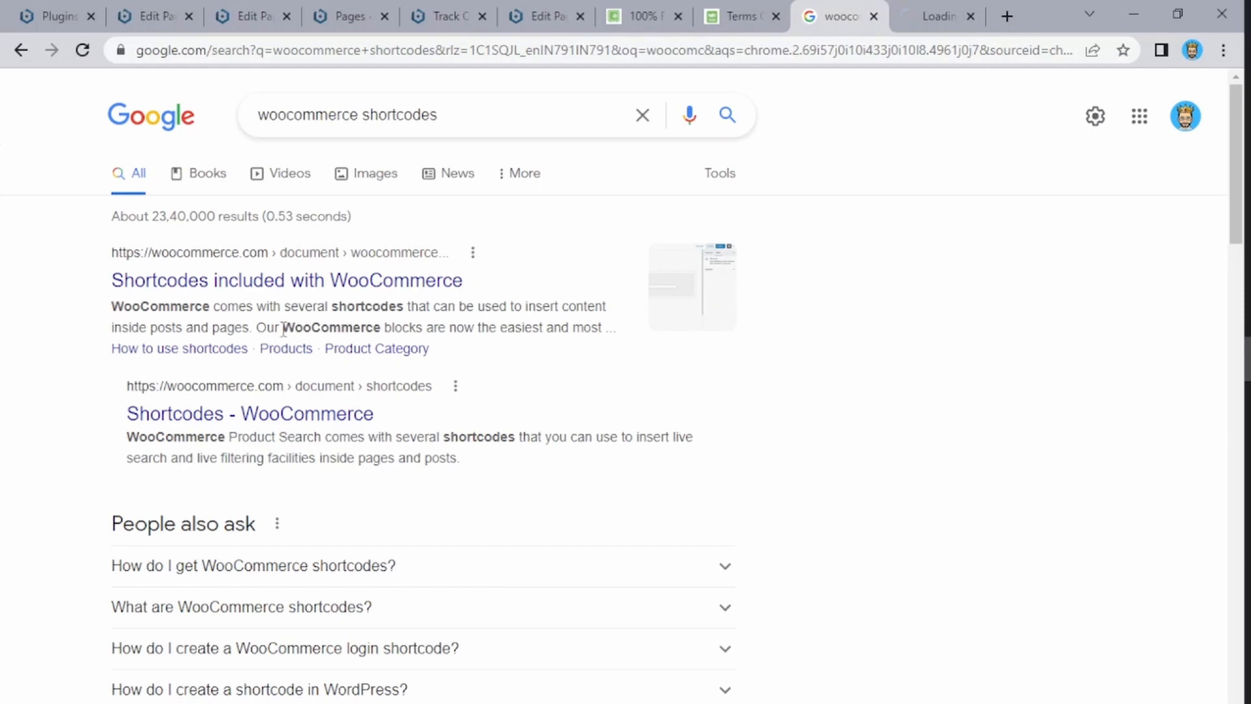
middle_click(327, 279)
click(836, 23)
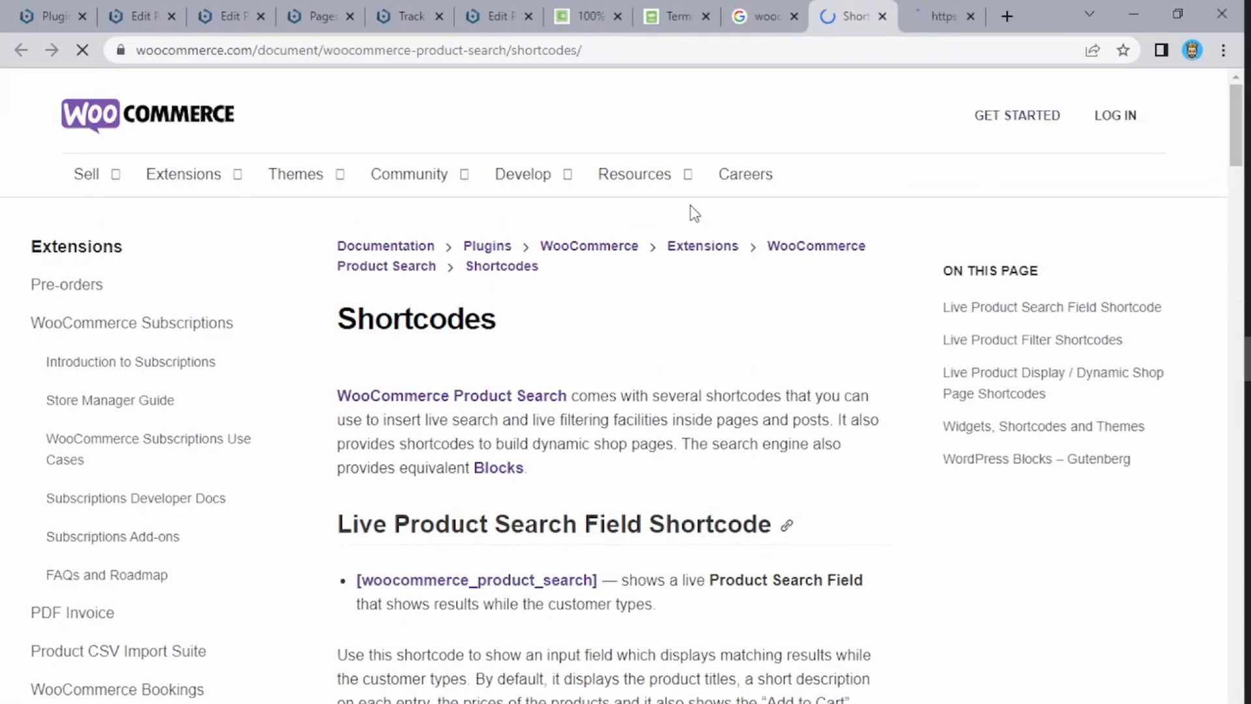
scroll(692, 209, down, 15)
scroll(694, 213, down, 20)
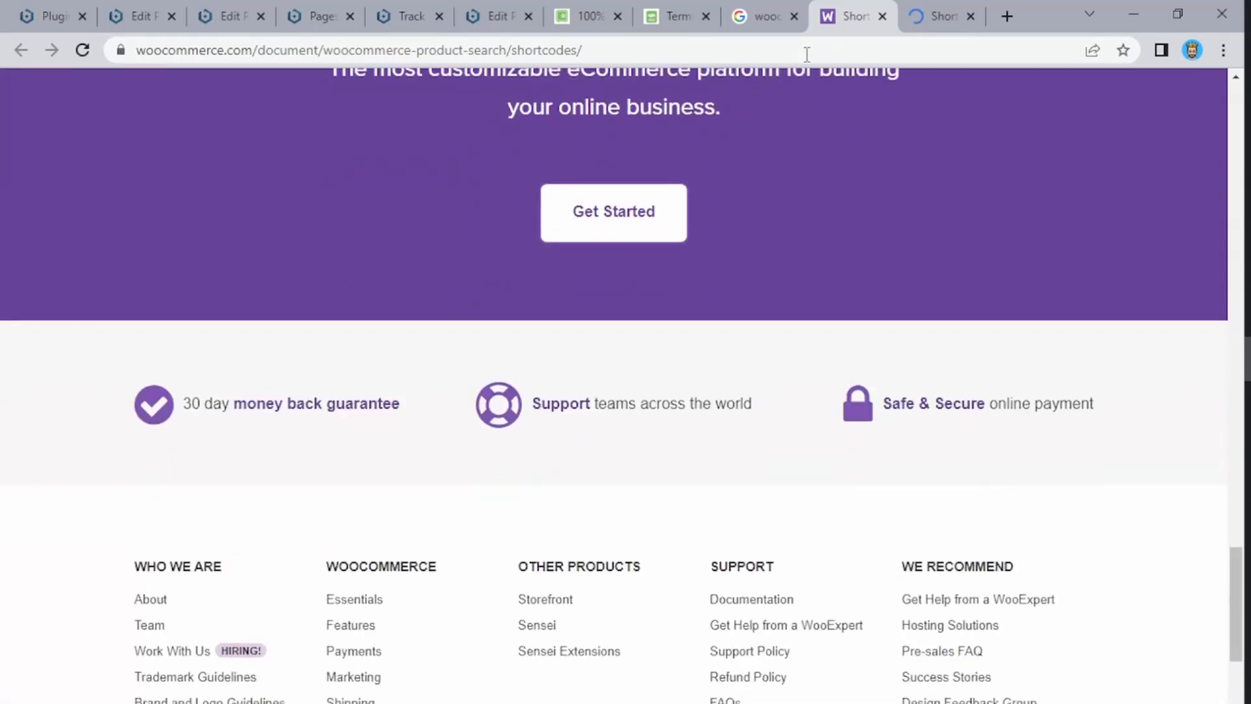
- Find the Order Tracking Form section in the WooCommerce shortcodes documentation and copy the [woocommerce_order_tracking] shortcode
click(947, 4)
scroll(723, 203, down, 15)
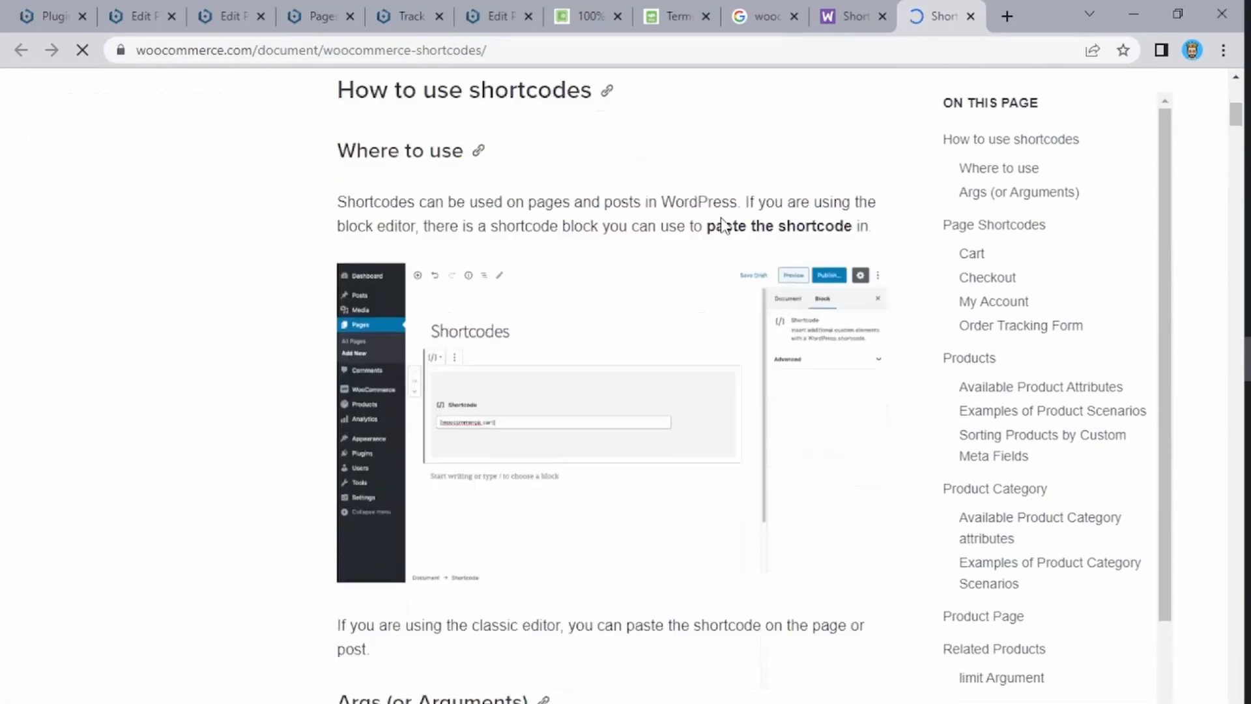
scroll(721, 217, down, 1)
scroll(721, 221, down, 7)
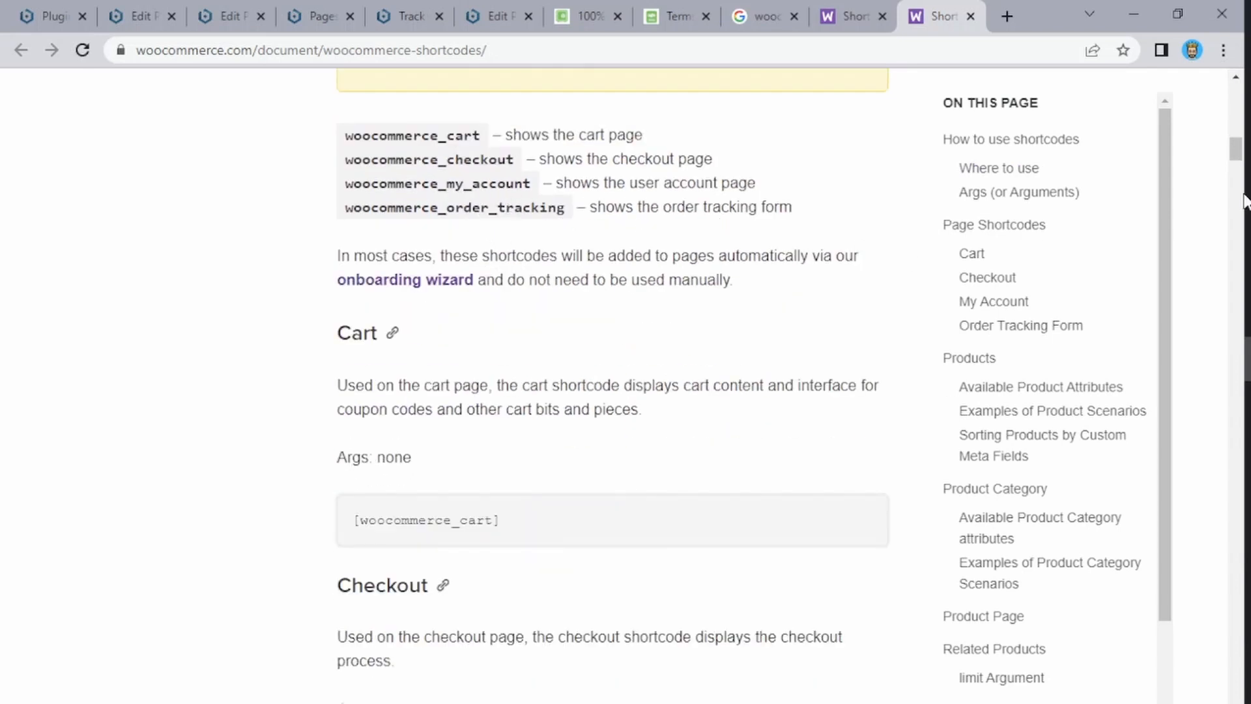
drag(1236, 157, 1225, 202)
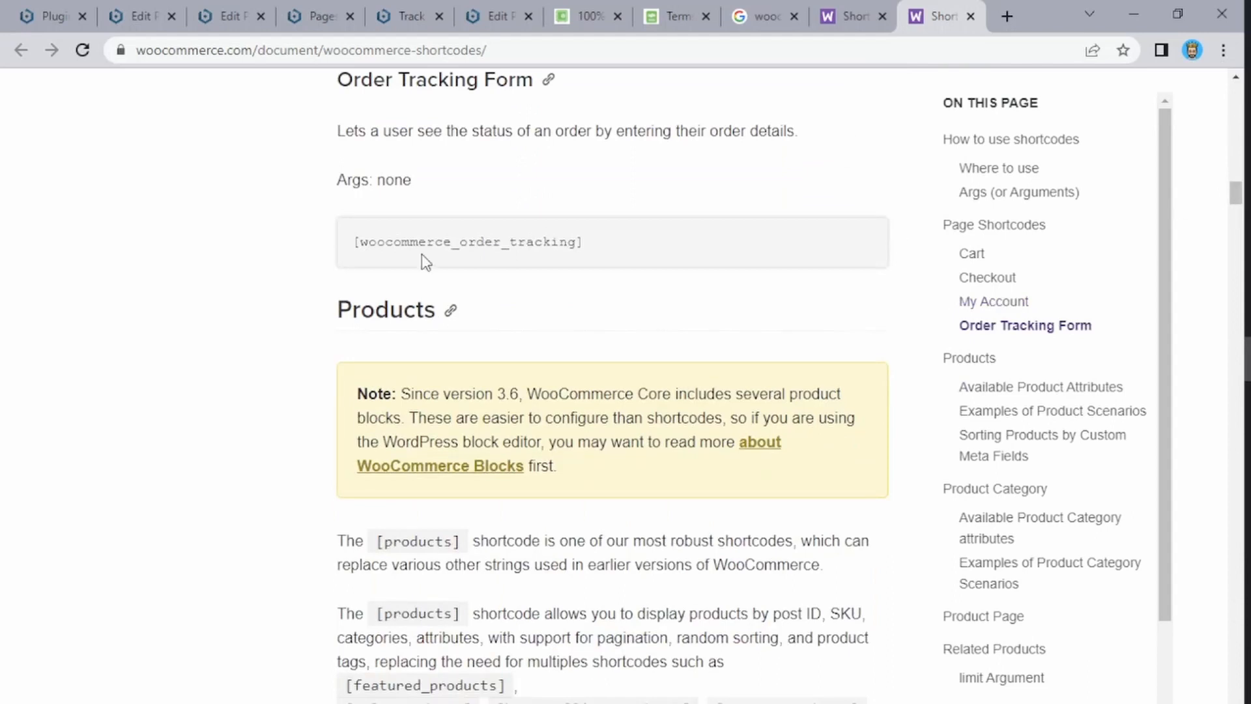
drag(600, 248, 356, 243)
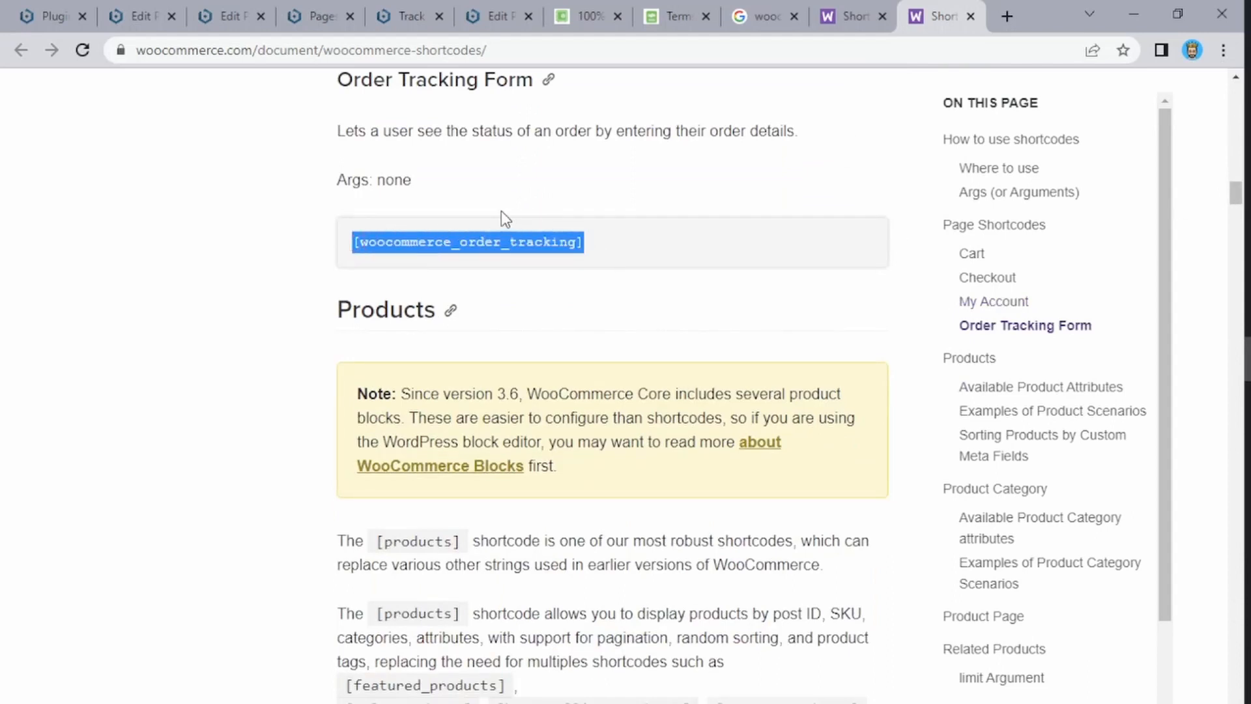
click(490, 192)
scroll(537, 217, up, 1)
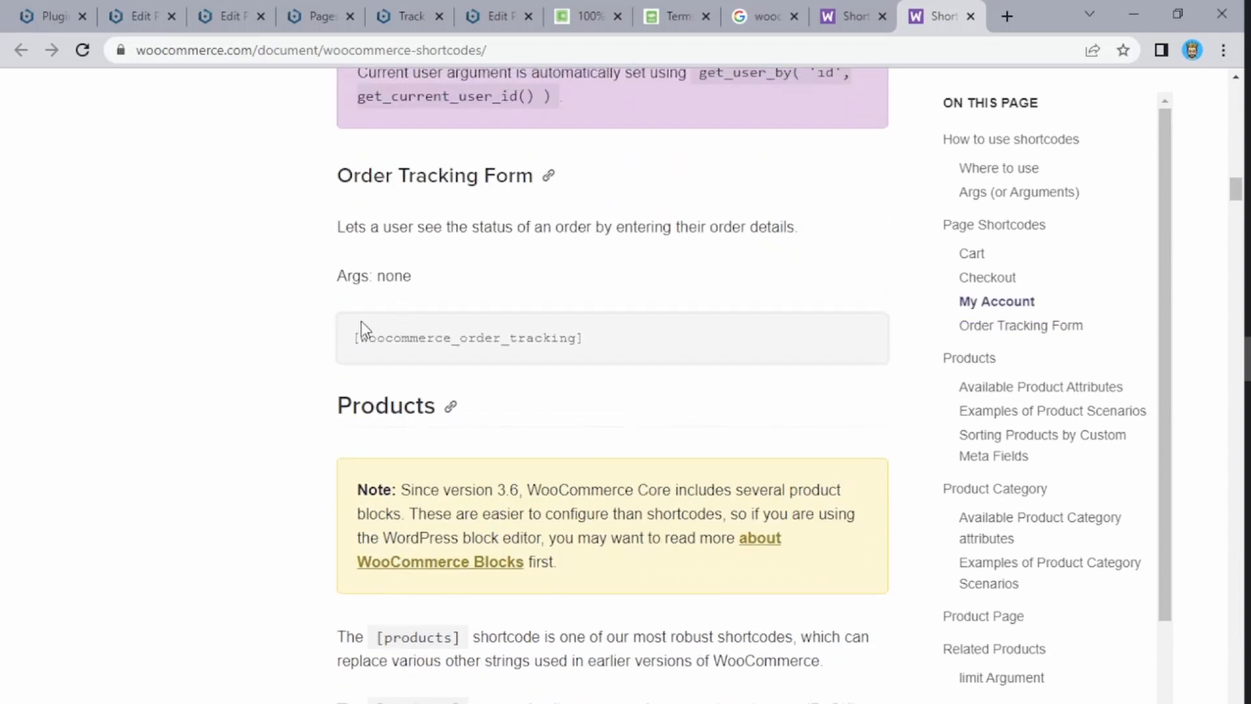
- Add a Shortcode block containing [woocommerce_order_tracking] to the Track Order page and update the page
click(396, 2)
click(487, 17)
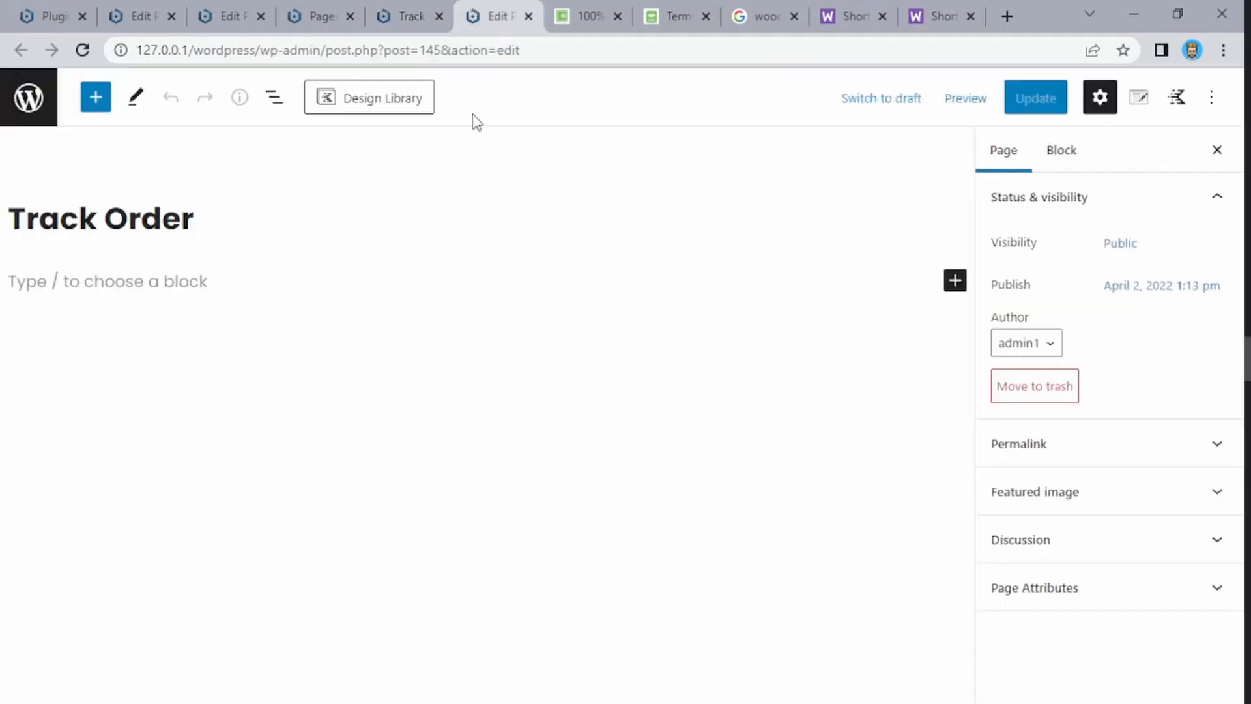
click(955, 281)
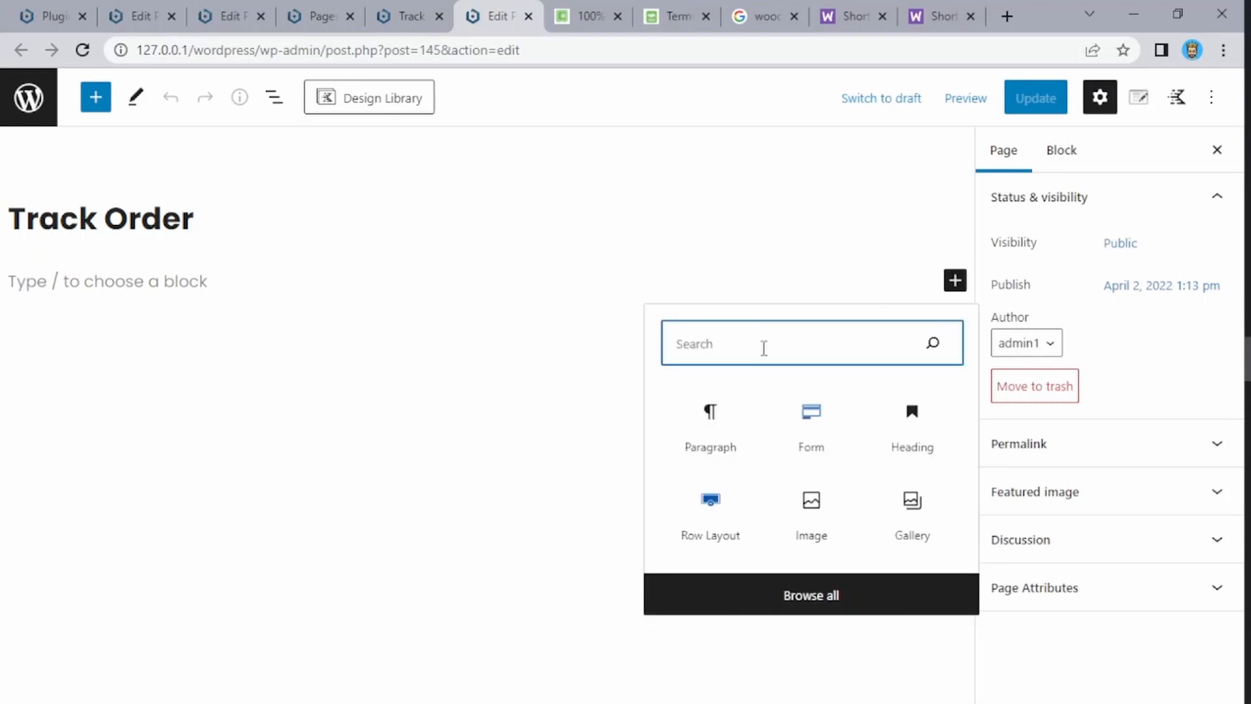
text(s)
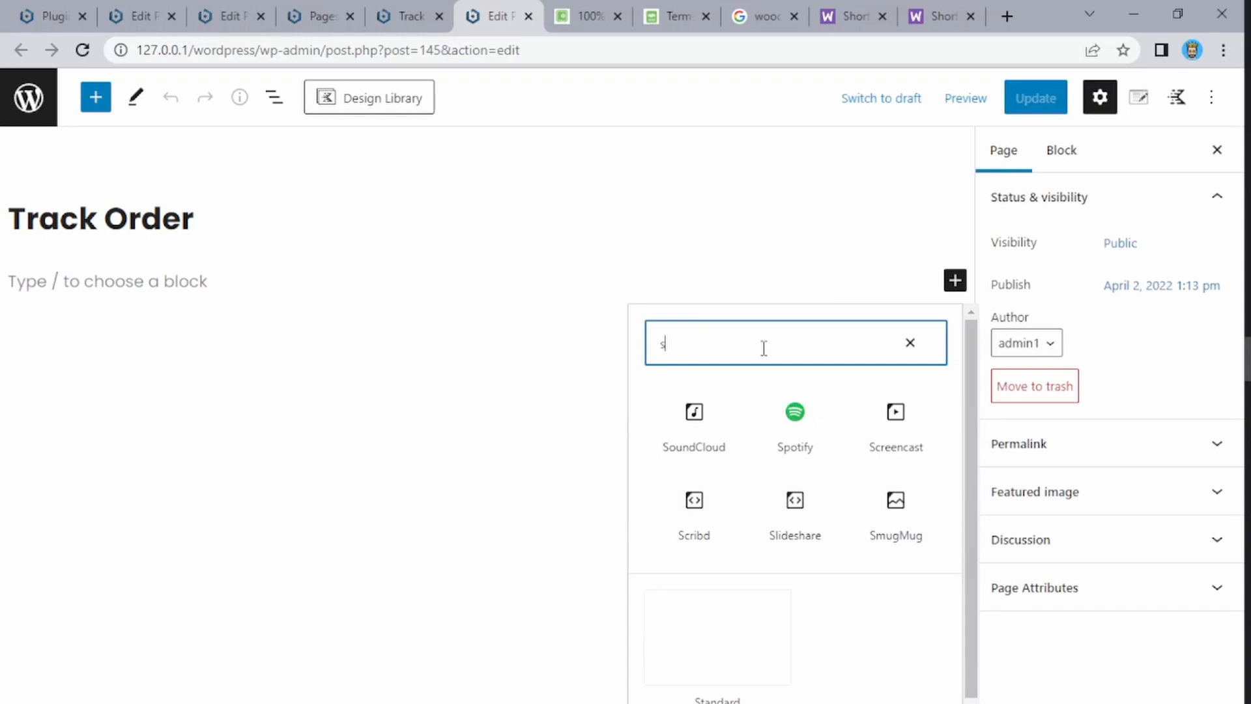
key(BackSpace)
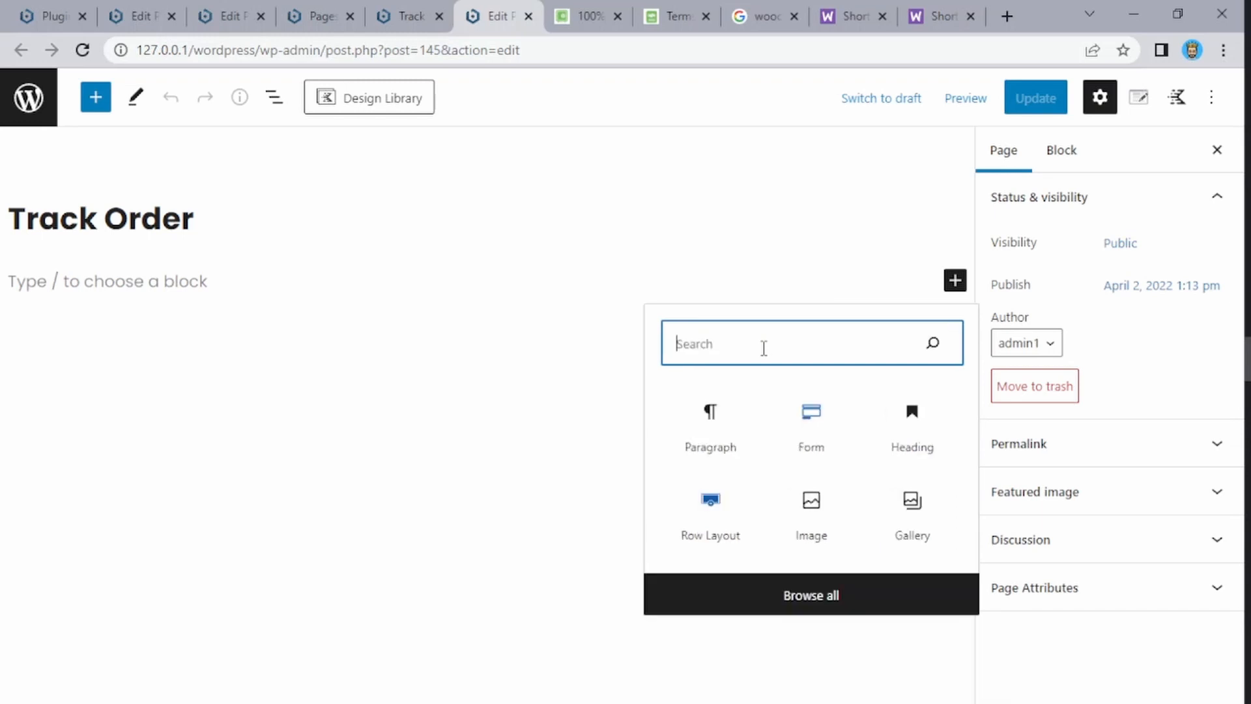
text(short)
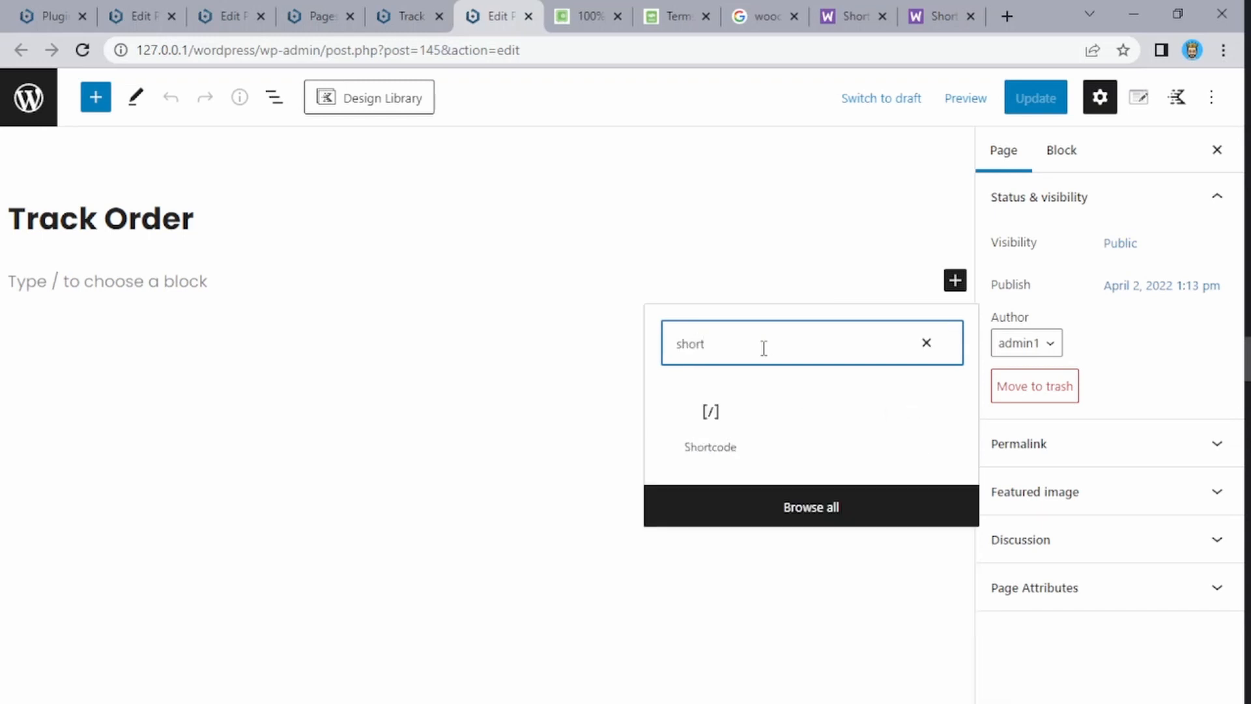
click(707, 450)
text([woocommerce_order_tracking])
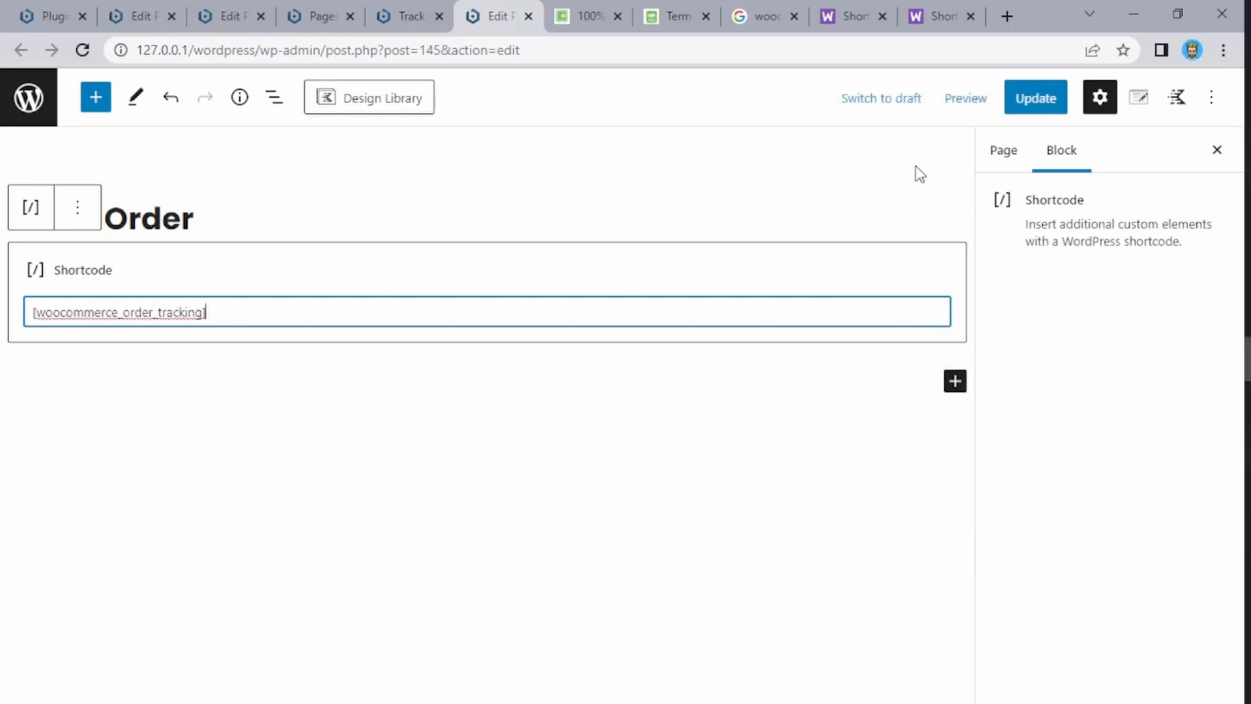
click(1035, 99)
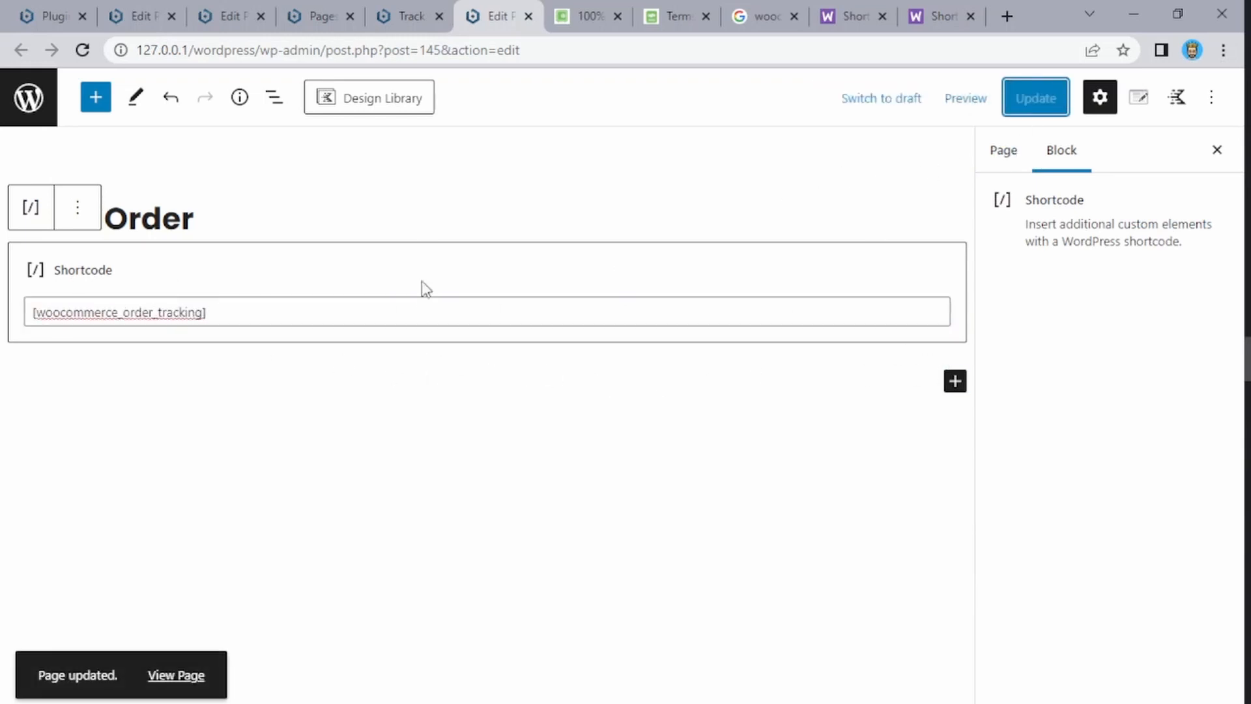
- Reload the live Track Order page and examine its instructions, Order ID and Billing email fields, and footer links
click(401, 14)
click(416, 51)
key(Return)
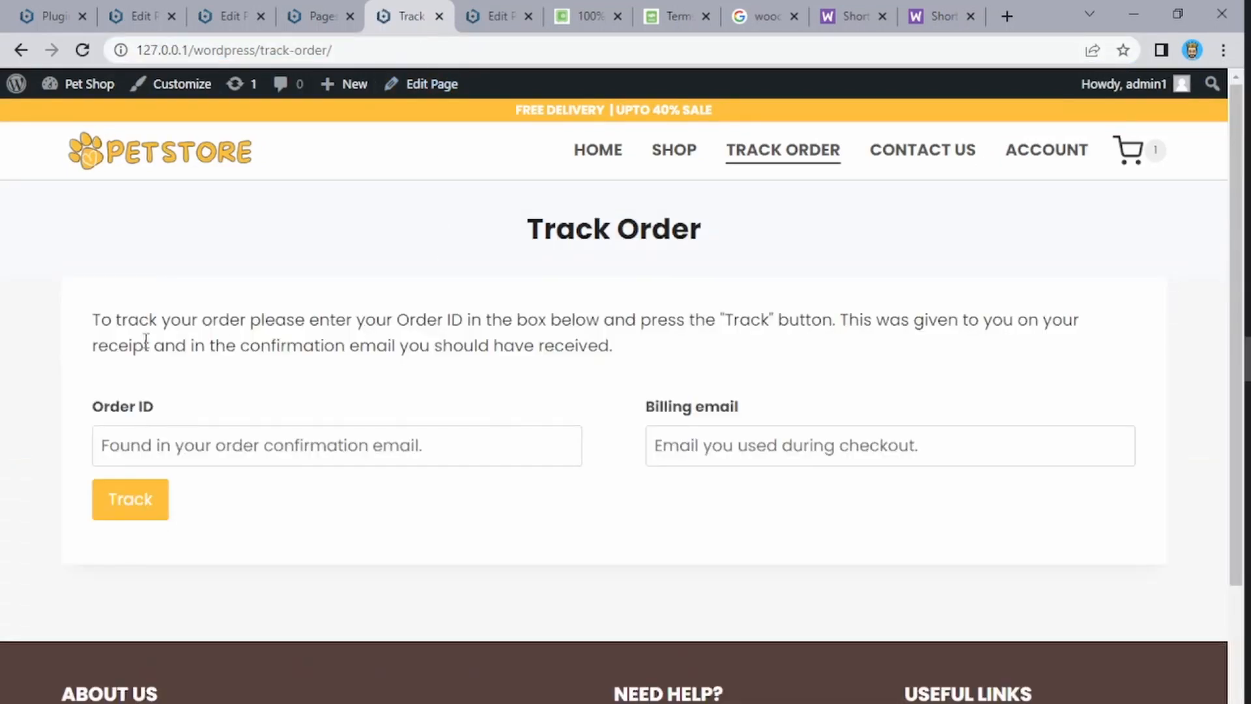
drag(142, 340, 456, 345)
click(140, 450)
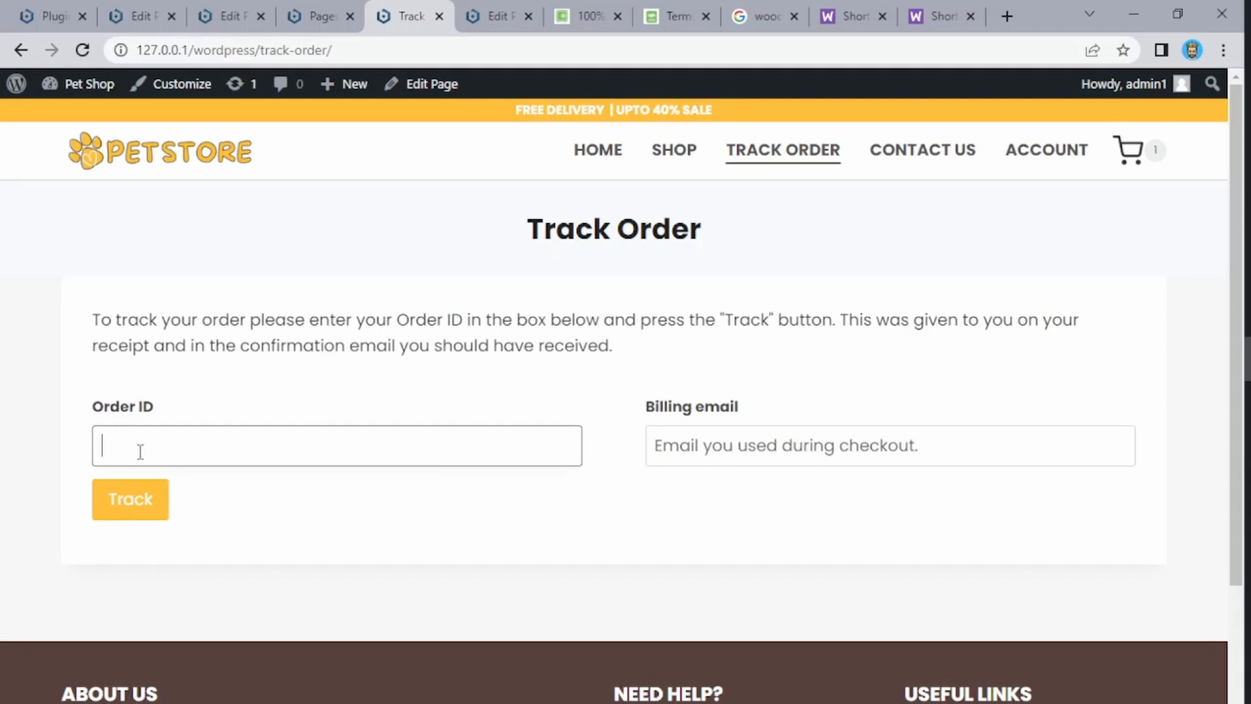
click(687, 451)
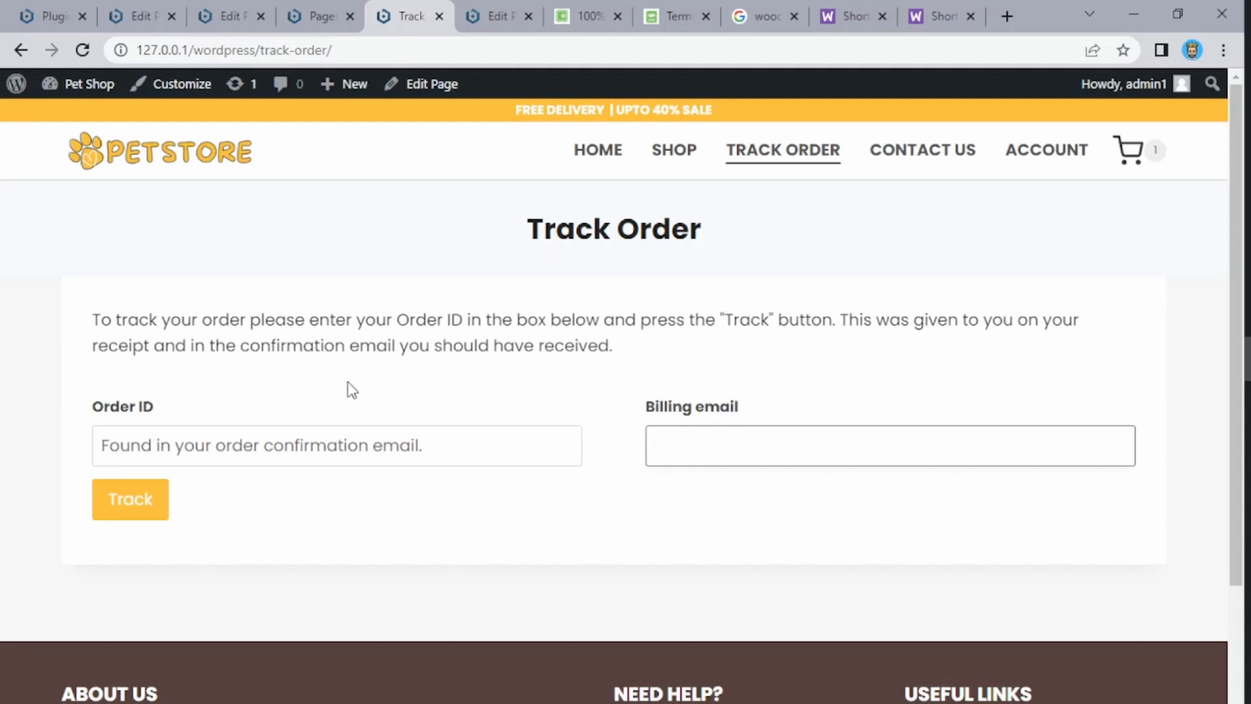
click(372, 378)
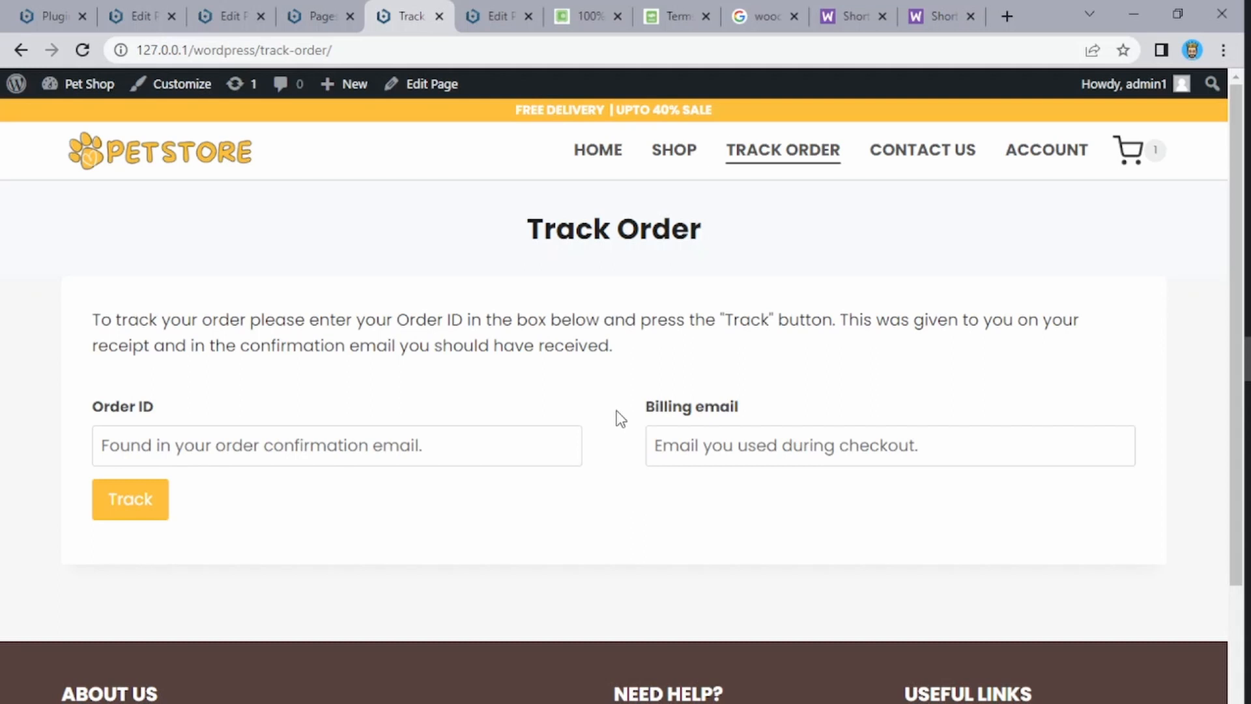
scroll(620, 418, down, 1)
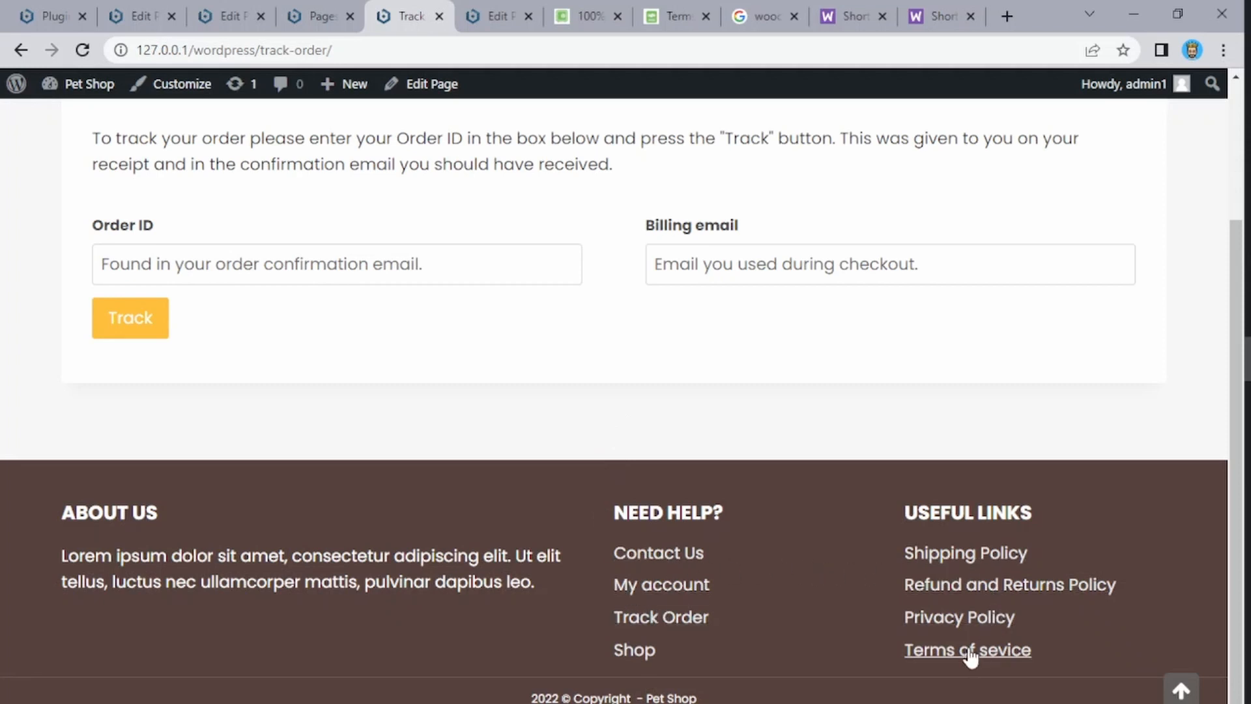
scroll(925, 591, up, 3)
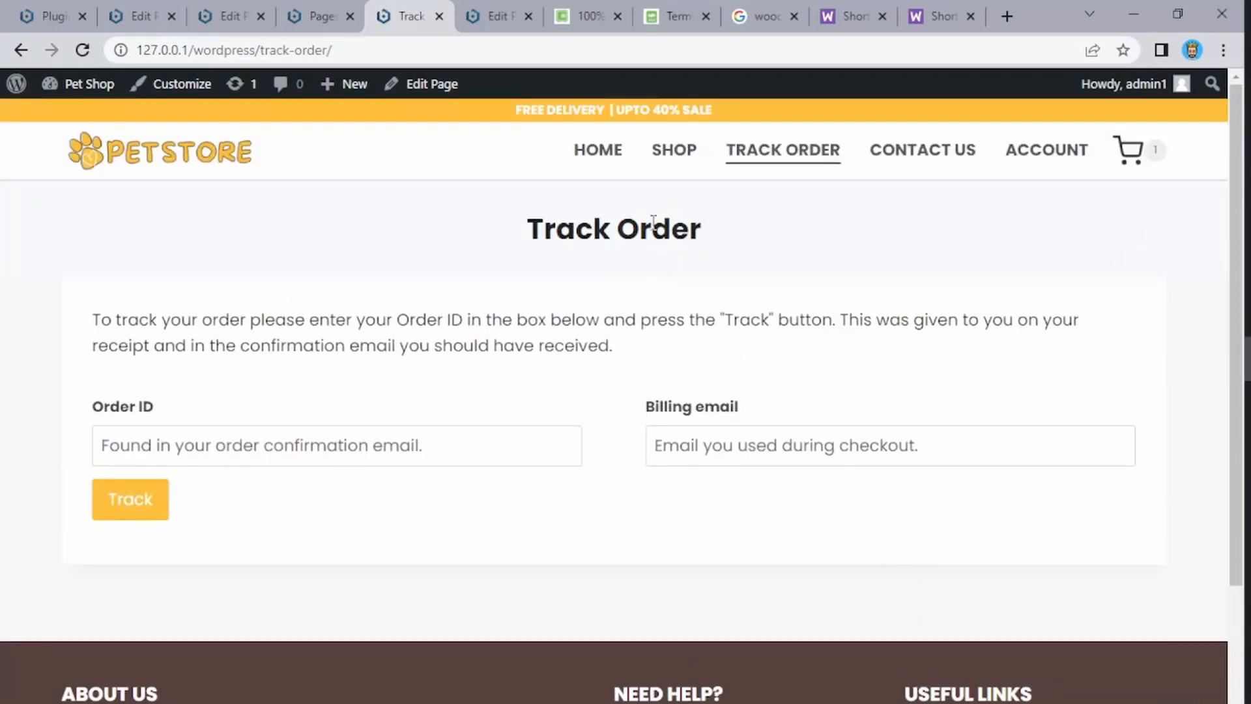
- View the Home and My account pages of the site, and return to the Home page
click(604, 157)
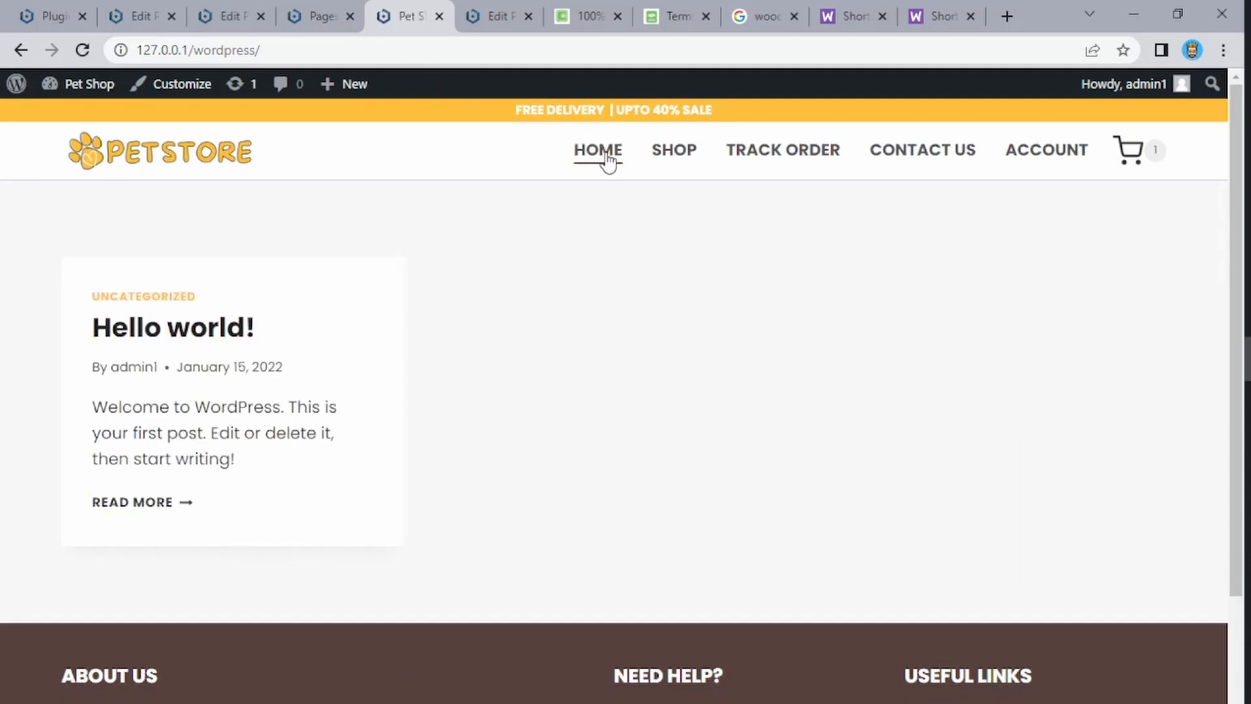
click(1055, 159)
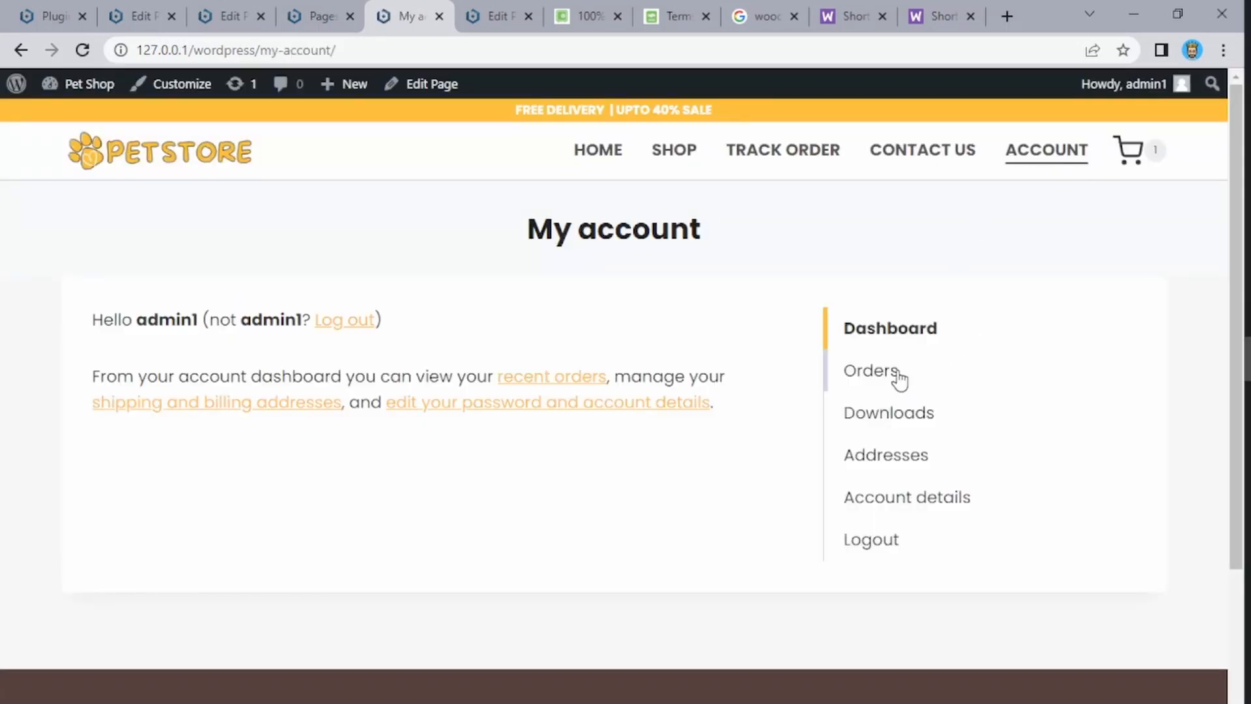
click(605, 162)
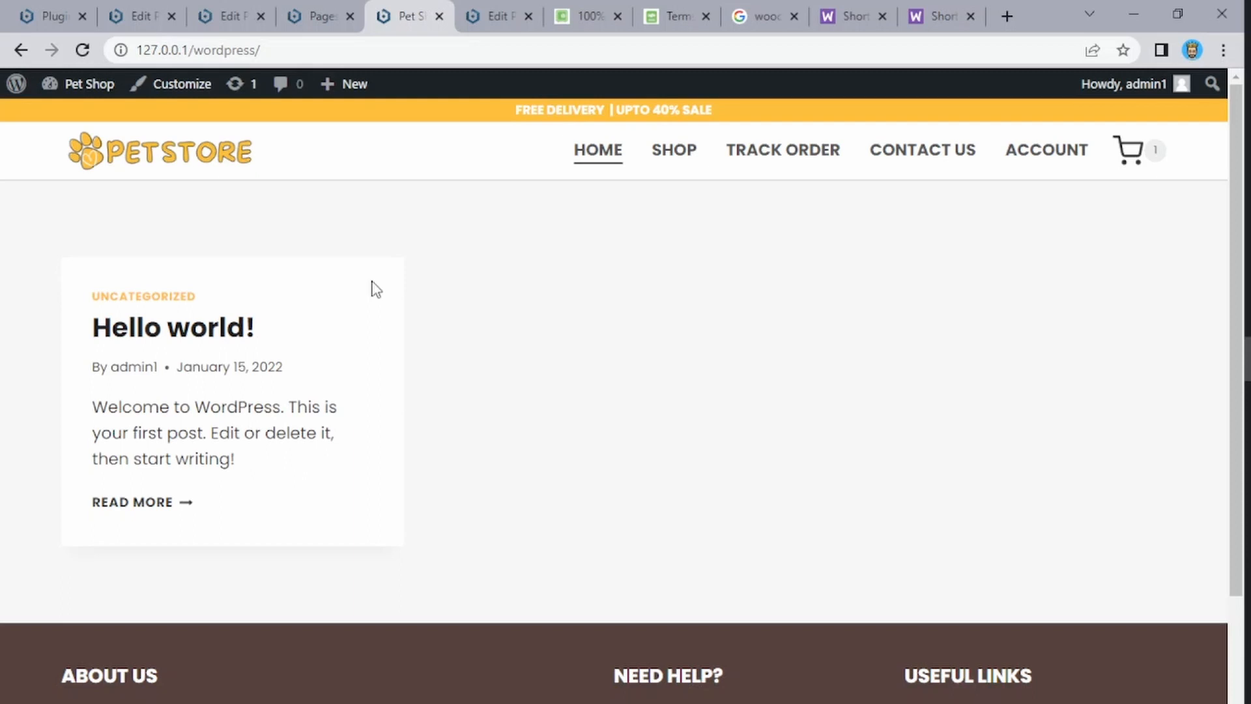
- Open the full cart page, raise the Portable Water Bottle quantity to 2 and lower it back to 1
mouse_move(1153, 153)
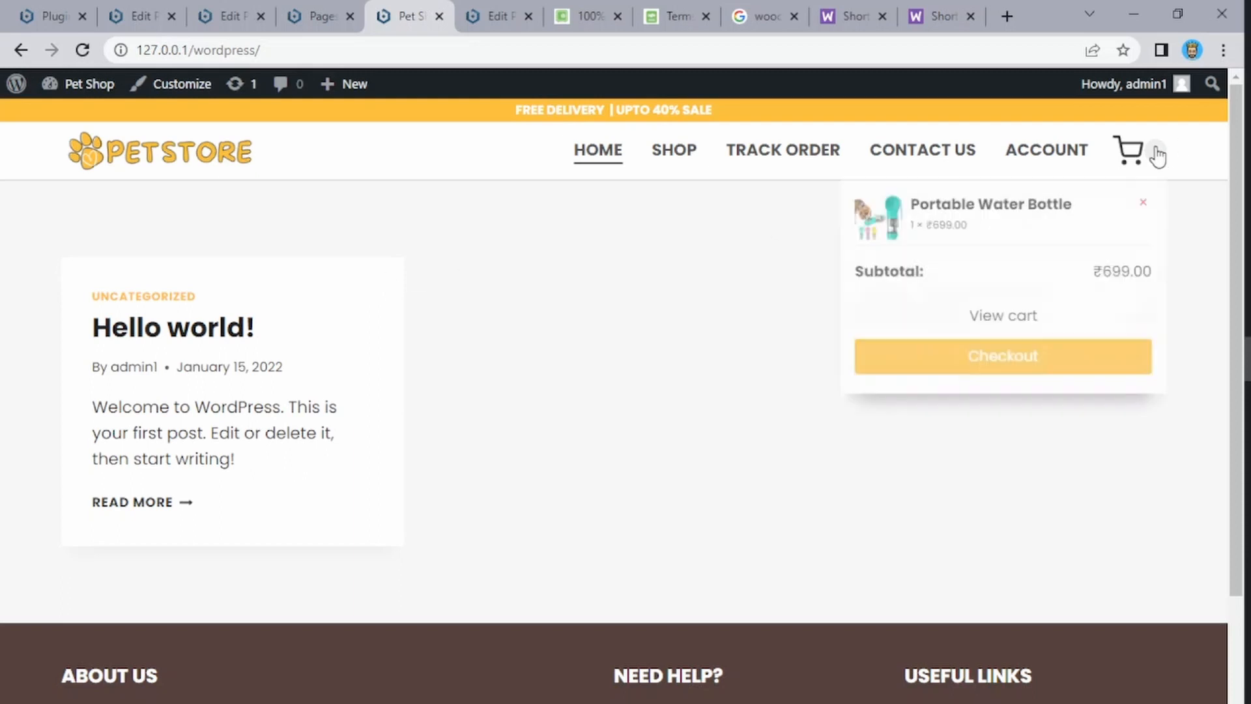
click(1016, 322)
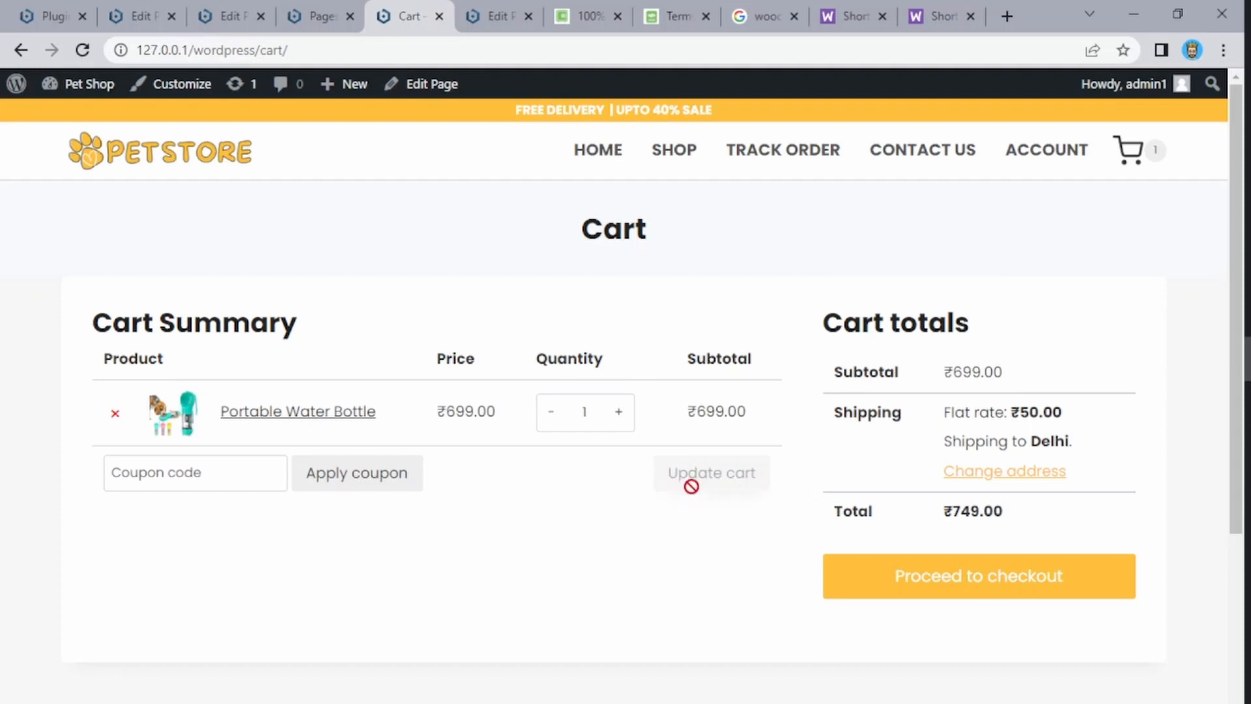
click(618, 412)
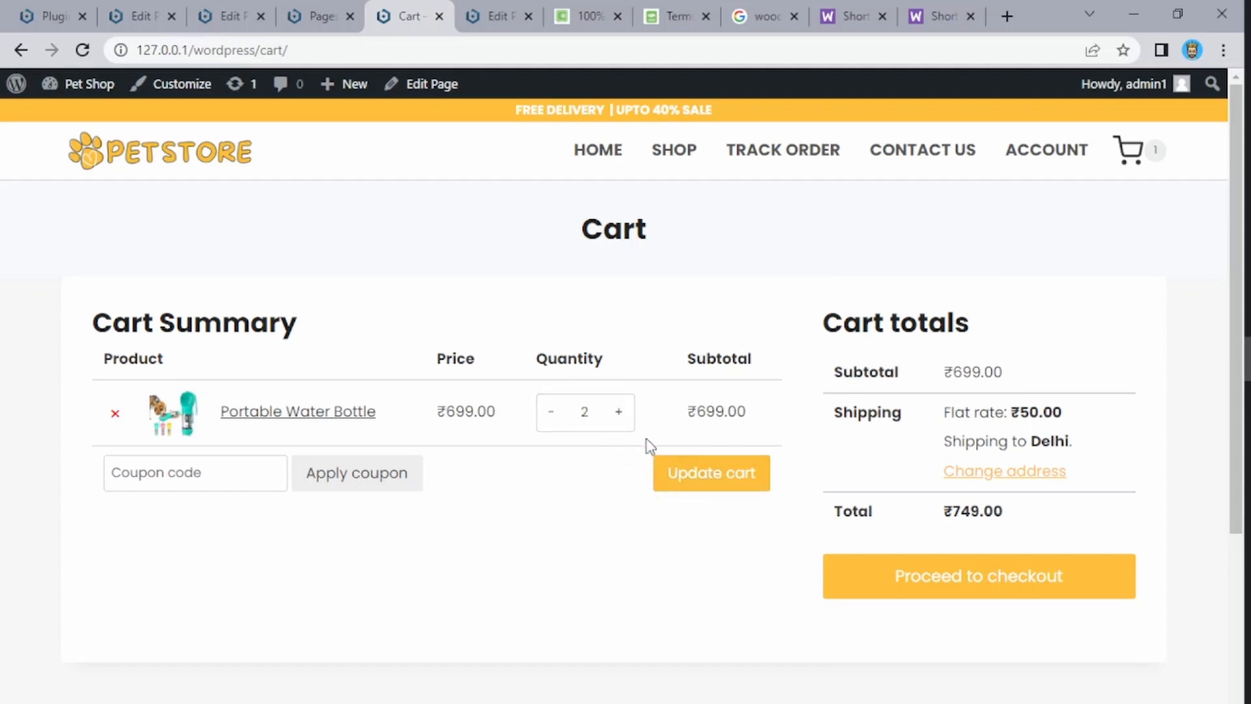
click(551, 413)
- Proceed to checkout, examine the billing details and order summary form, and return to the Home page
click(968, 569)
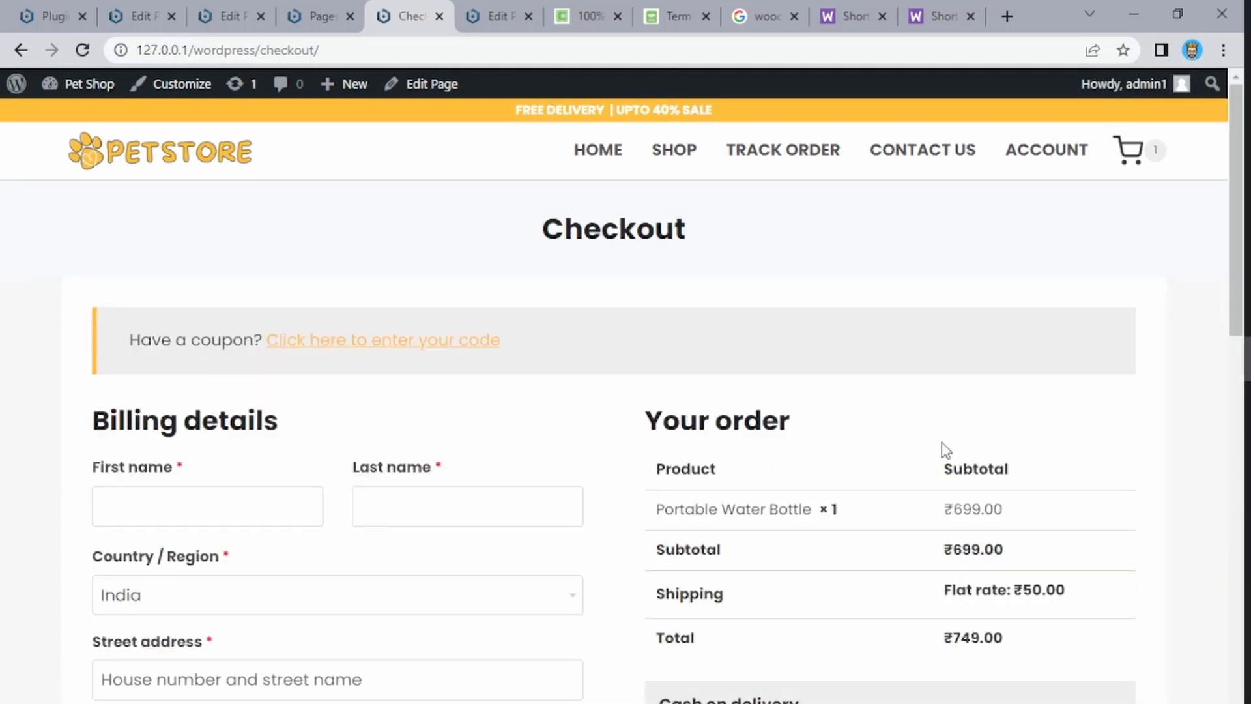
scroll(946, 449, down, 8)
scroll(946, 449, down, 5)
scroll(946, 450, up, 11)
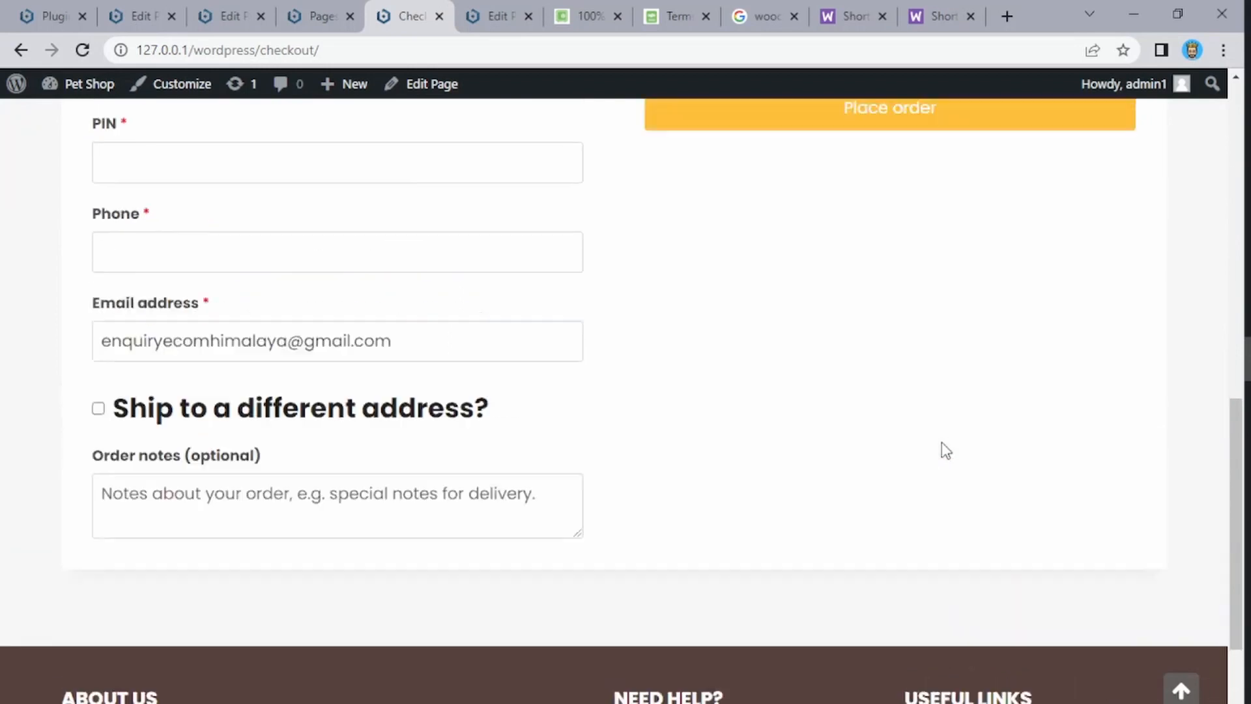
scroll(946, 450, up, 2)
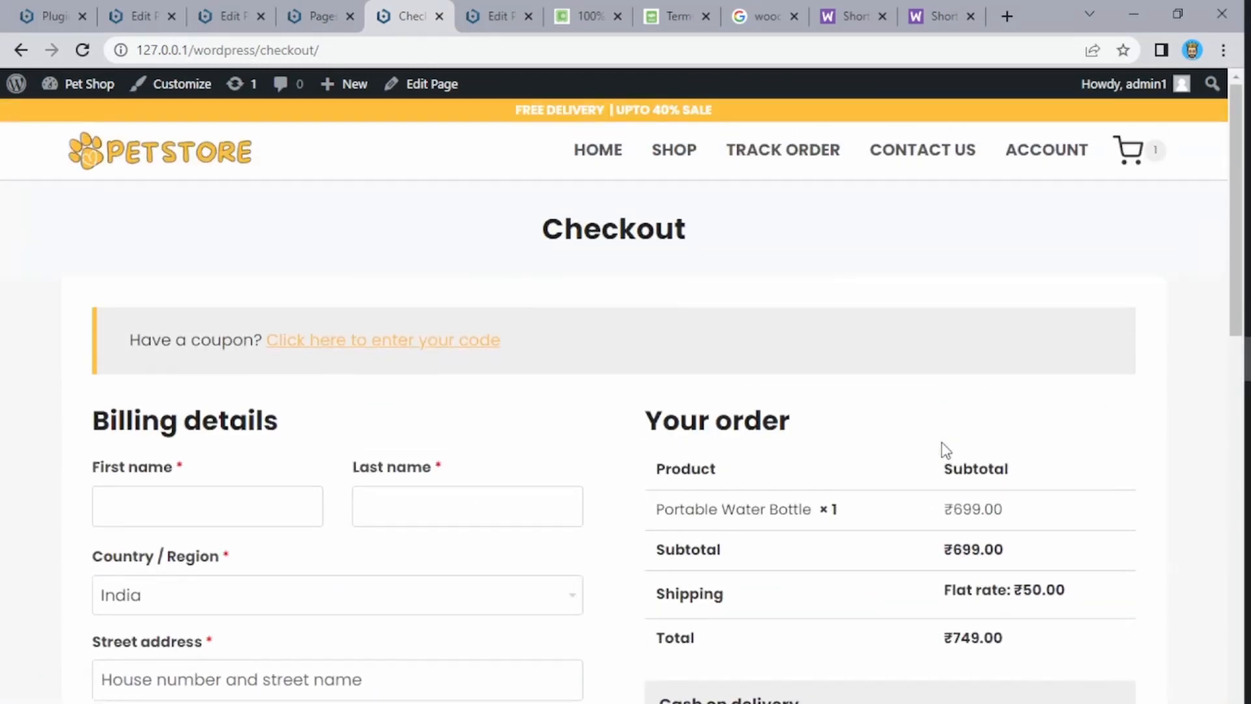
scroll(945, 450, down, 10)
scroll(946, 449, up, 10)
click(609, 163)
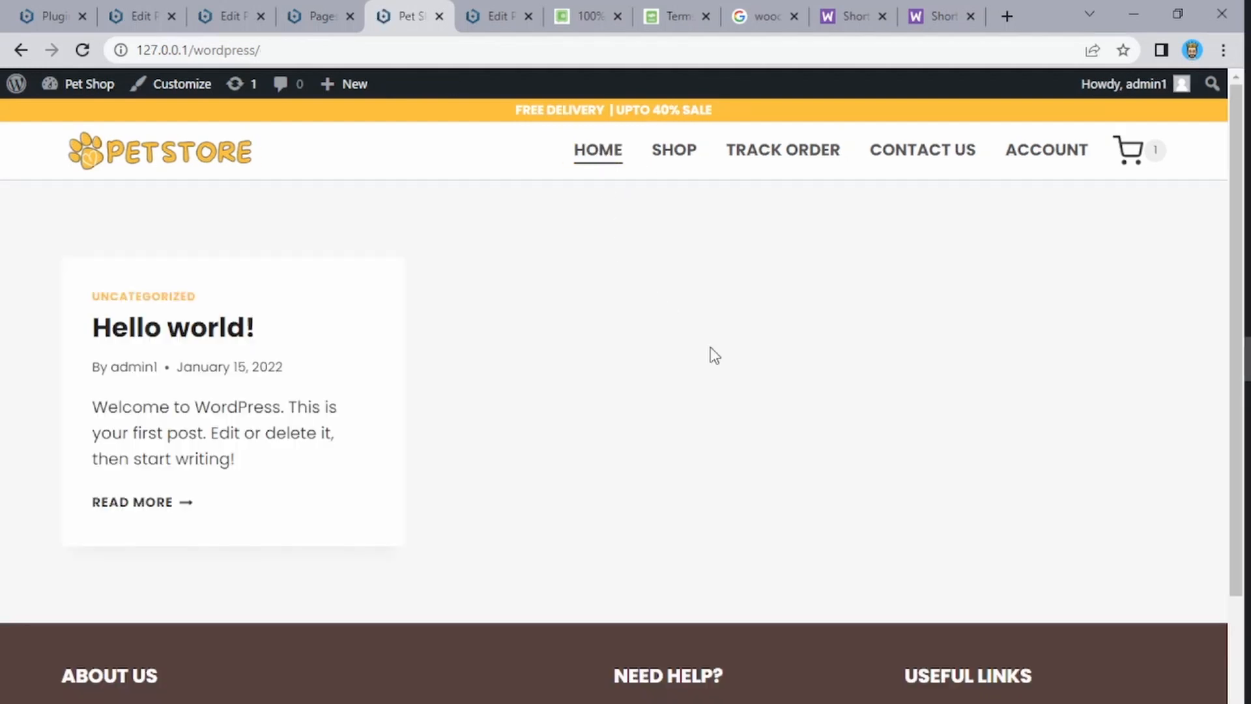